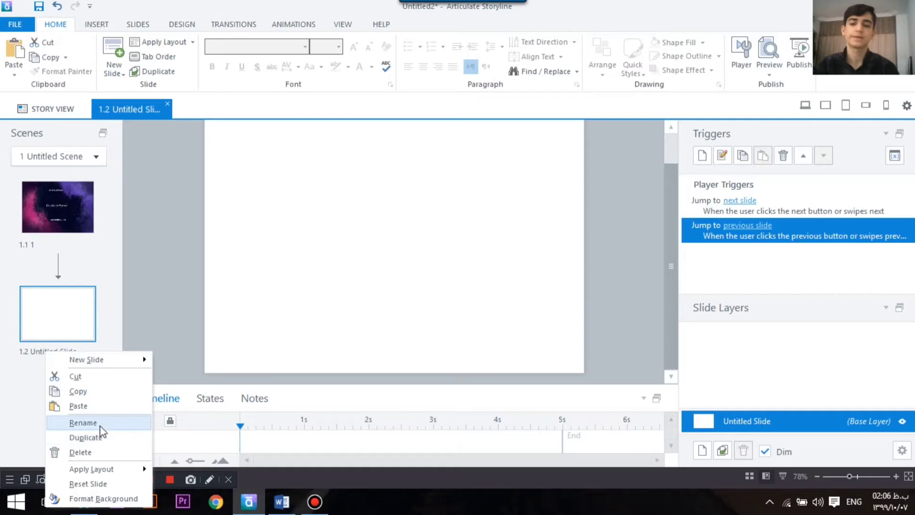
Step: Rename the blank slide 1.2 as Content
{"action": "left_click", "coordinate": [98, 422]}
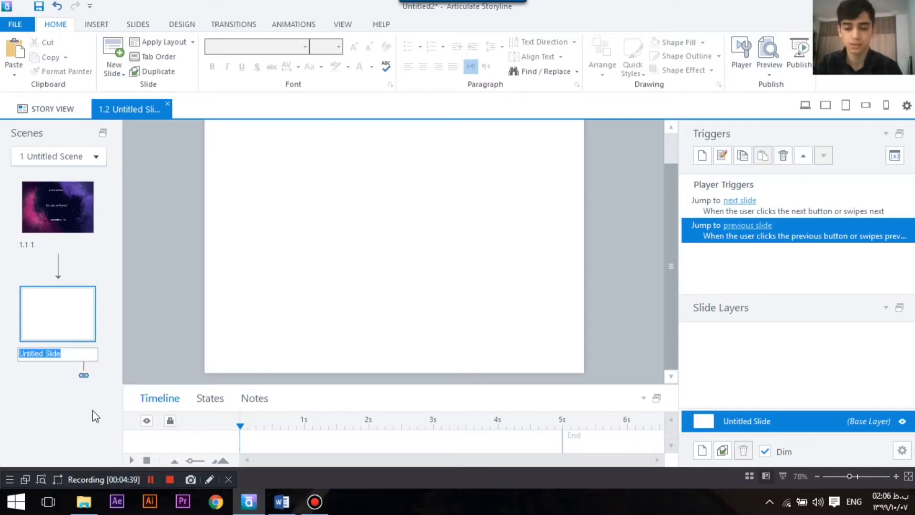
{"action": "type", "text": "Co"}
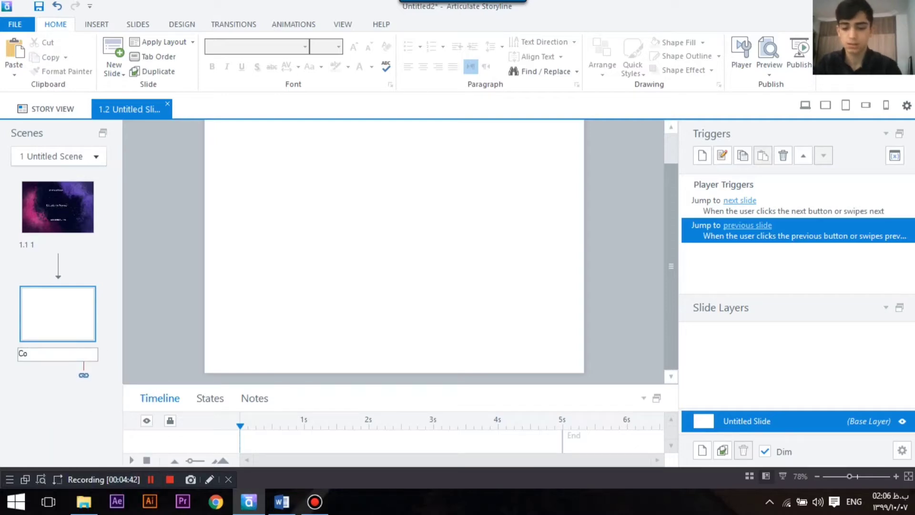
{"action": "type", "text": "ntent"}
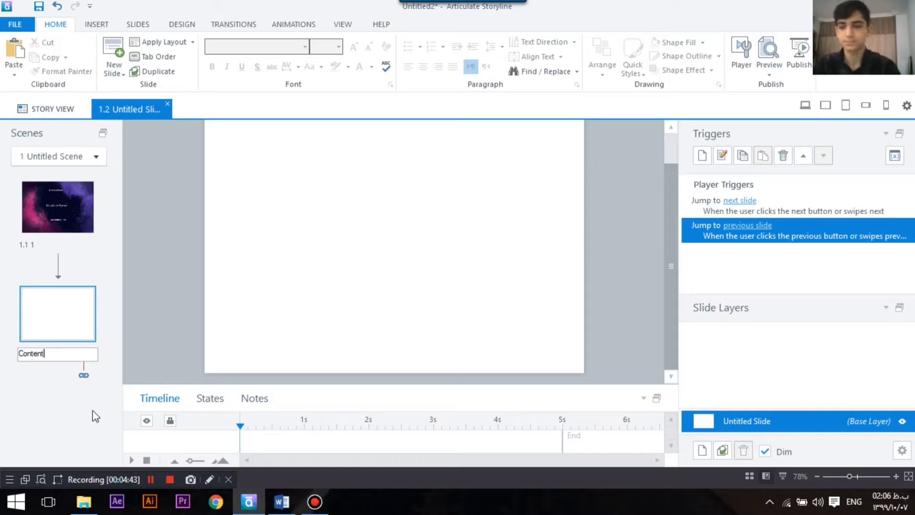
{"action": "left_click", "coordinate": [149, 327]}
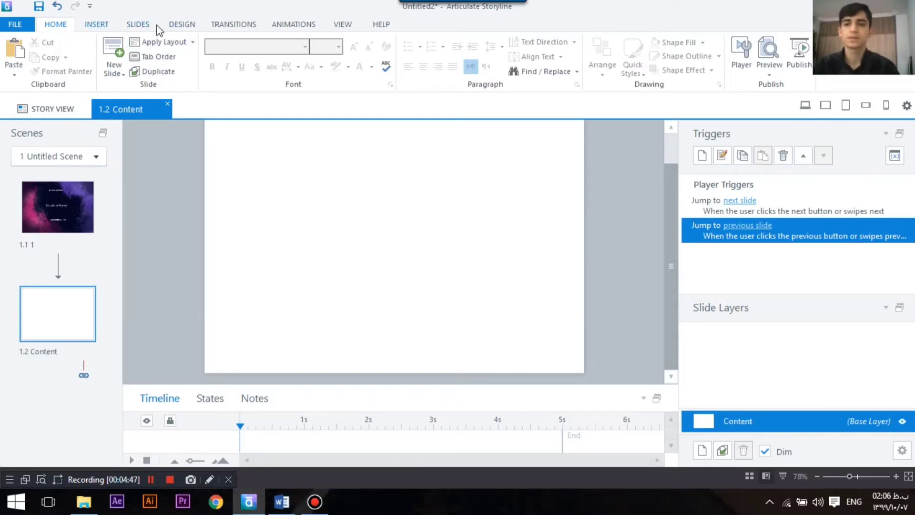
Step: Open the background formatting of the Content slide and set its fill to Picture or texture fill
{"action": "left_click", "coordinate": [180, 25]}
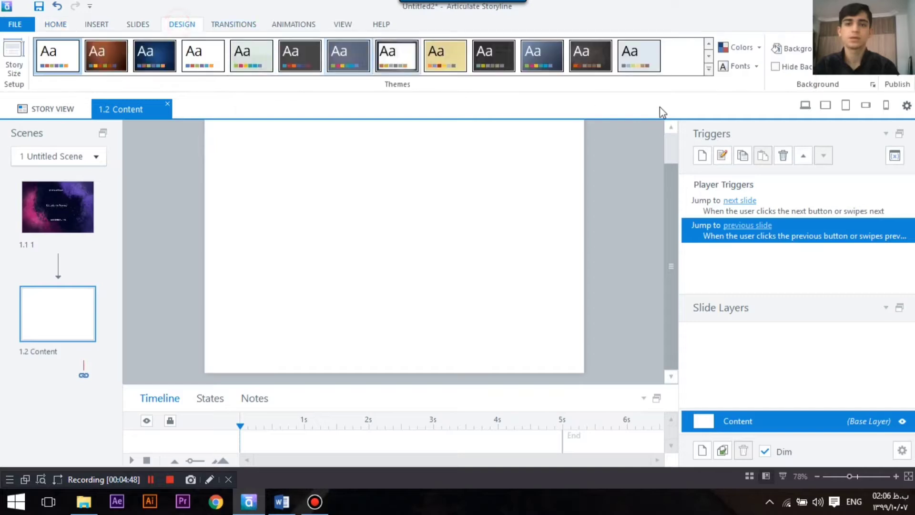
{"action": "left_click", "coordinate": [873, 84]}
{"action": "left_click", "coordinate": [388, 123]}
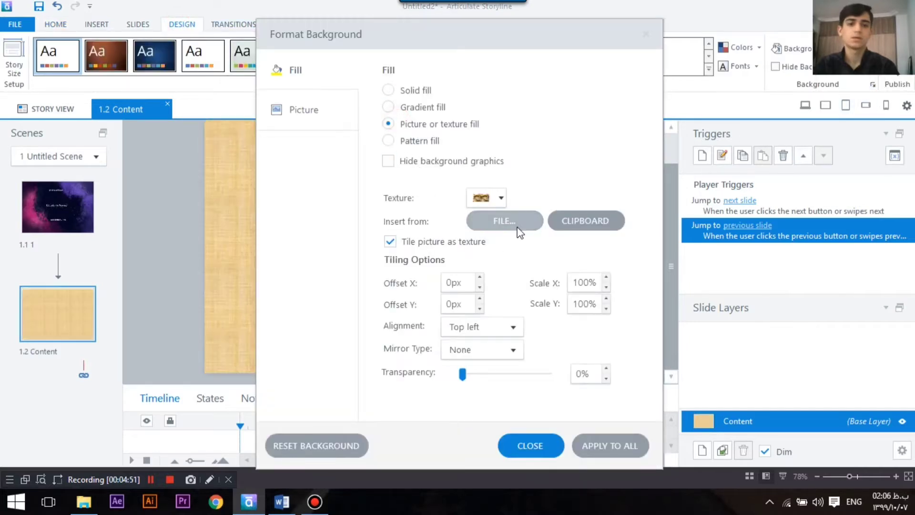
Step: Insert the picture 4305157.jpg from the Background folder as the slide background and close the background settings
{"action": "left_click", "coordinate": [519, 228]}
{"action": "scroll", "coordinate": [586, 253], "scroll_direction": "down", "scroll_amount": 1}
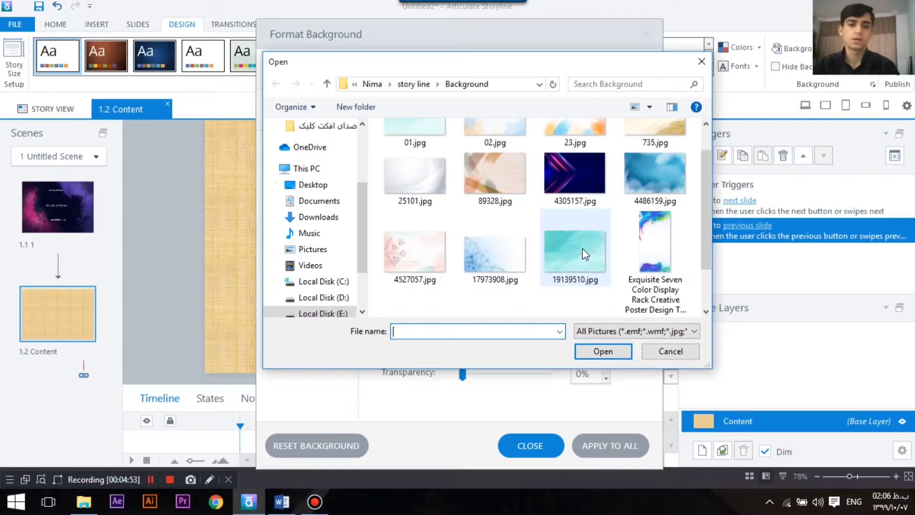
{"action": "scroll", "coordinate": [586, 253], "scroll_direction": "up", "scroll_amount": 1}
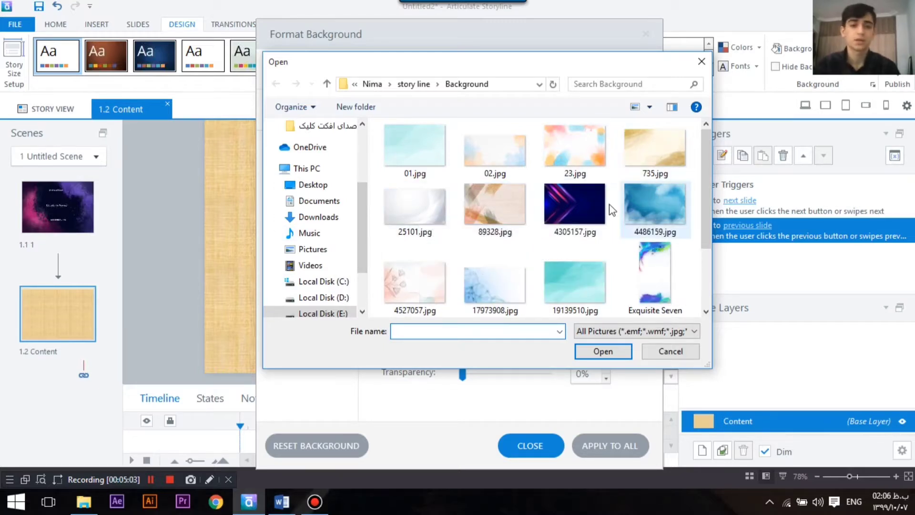
{"action": "scroll", "coordinate": [557, 238], "scroll_direction": "down", "scroll_amount": 1}
{"action": "scroll", "coordinate": [556, 238], "scroll_direction": "up", "scroll_amount": 1}
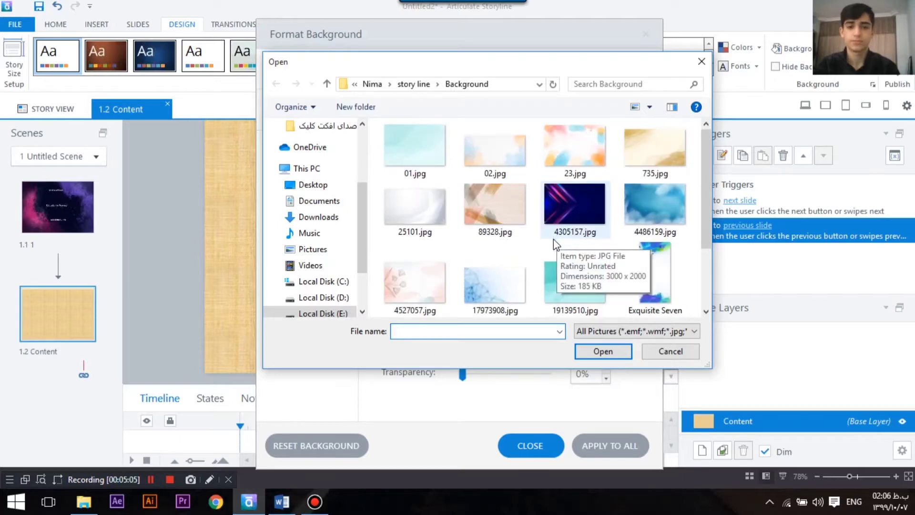
{"action": "scroll", "coordinate": [553, 238], "scroll_direction": "down", "scroll_amount": 3}
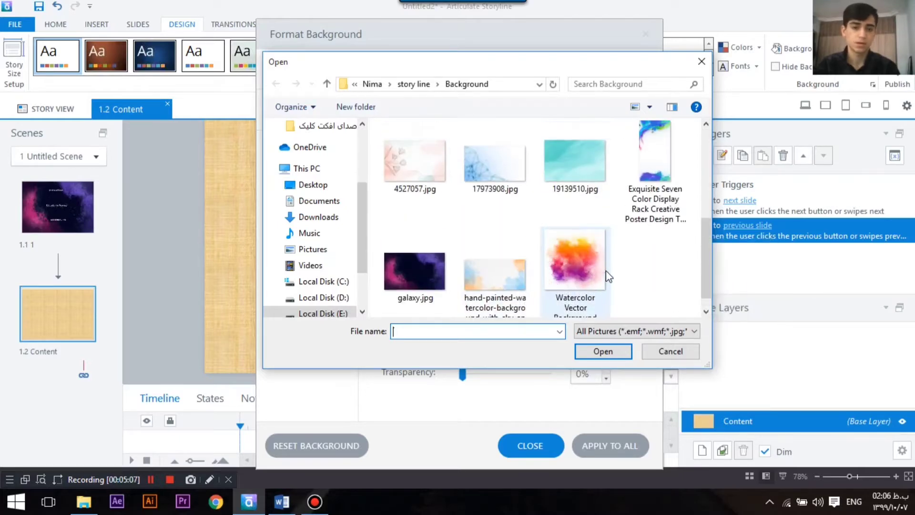
{"action": "scroll", "coordinate": [609, 277], "scroll_direction": "up", "scroll_amount": 1}
{"action": "scroll", "coordinate": [609, 277], "scroll_direction": "up", "scroll_amount": 1}
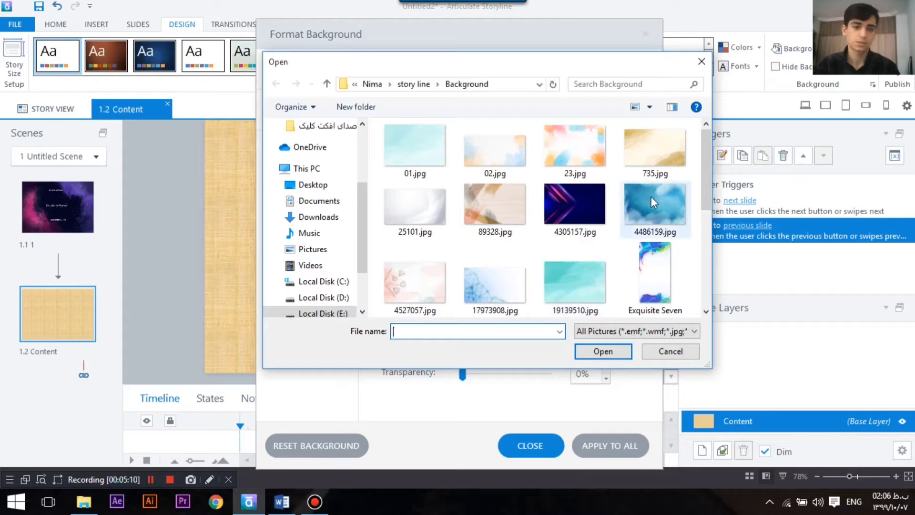
{"action": "scroll", "coordinate": [556, 157], "scroll_direction": "down", "scroll_amount": 1}
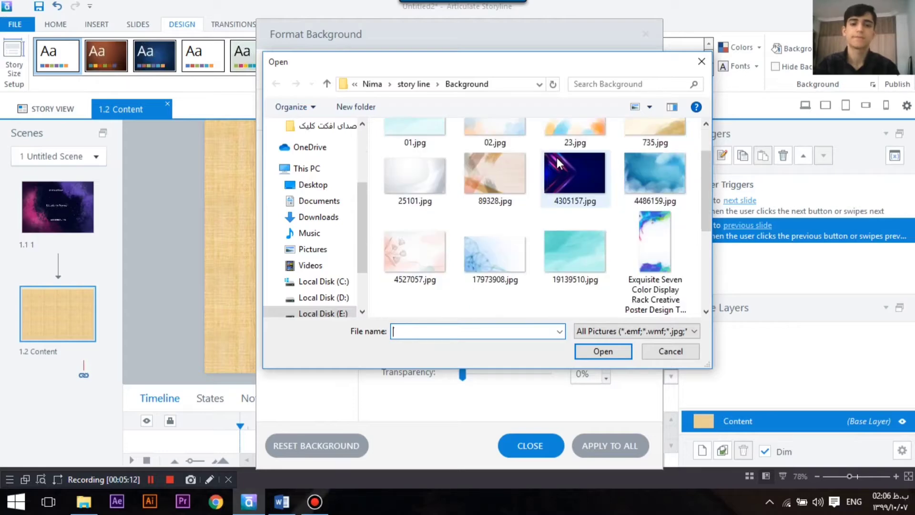
{"action": "left_click", "coordinate": [556, 179]}
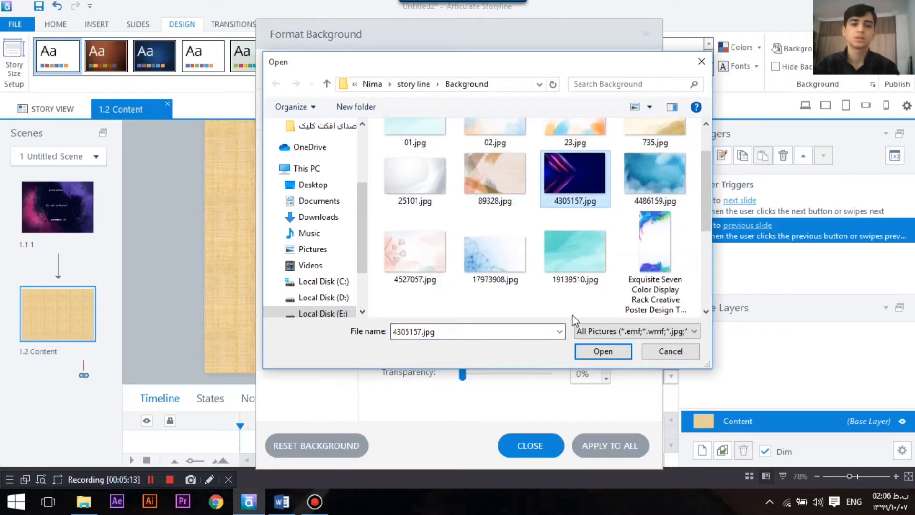
{"action": "left_click", "coordinate": [602, 350]}
{"action": "left_click", "coordinate": [536, 445]}
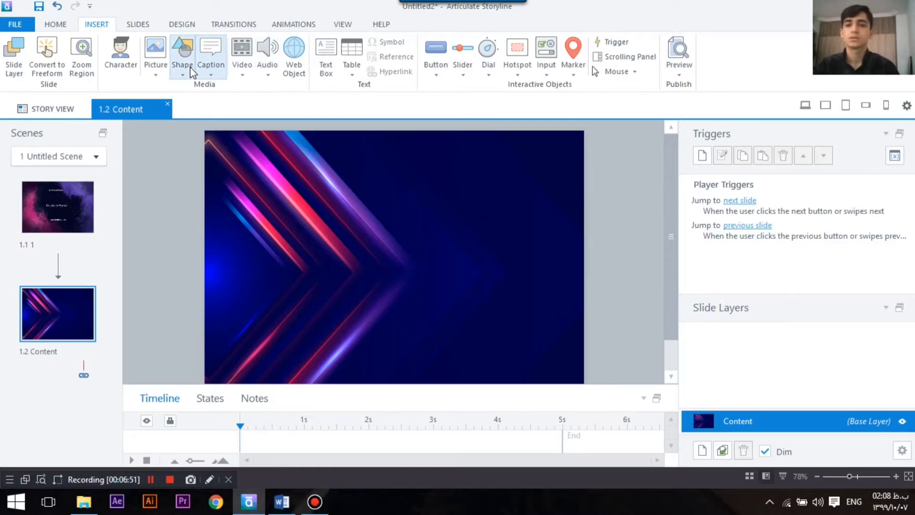
Step: Draw a rectangle about 152 px wide and 64 px high in the upper middle of the Content slide
{"action": "left_click", "coordinate": [181, 76]}
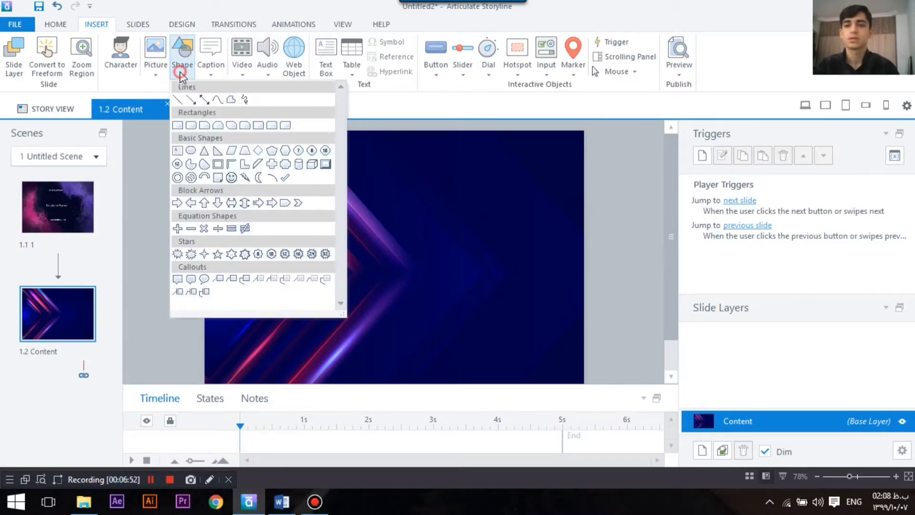
{"action": "left_click", "coordinate": [178, 125]}
{"action": "mouse_move", "coordinate": [449, 175]}
{"action": "left_mouse_down"}
{"action": "mouse_move", "coordinate": [380, 194]}
{"action": "mouse_move", "coordinate": [369, 209]}
{"action": "left_mouse_up"}
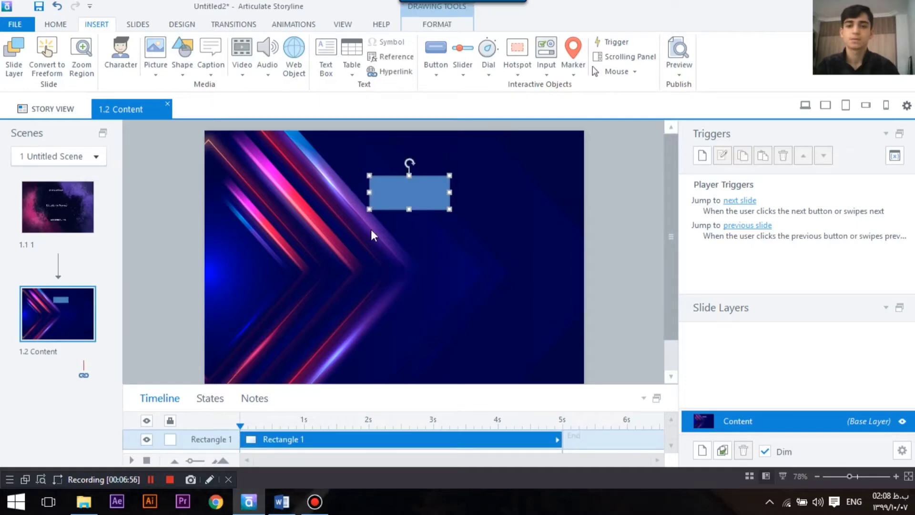
Step: Add the built-in Hover state to the rectangle and give that state the gray shape style
{"action": "left_click_drag", "start_coordinate": [369, 385], "coordinate": [361, 318]}
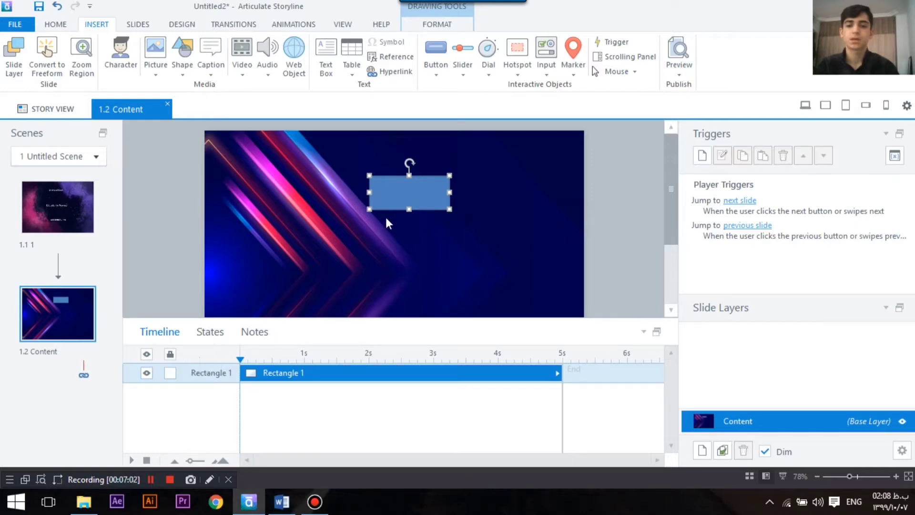
{"action": "left_click", "coordinate": [211, 332]}
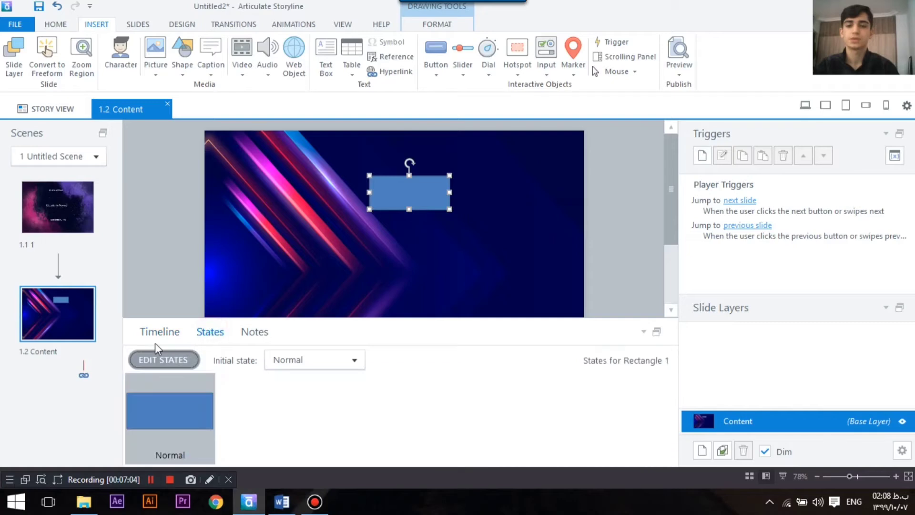
{"action": "left_click", "coordinate": [180, 364]}
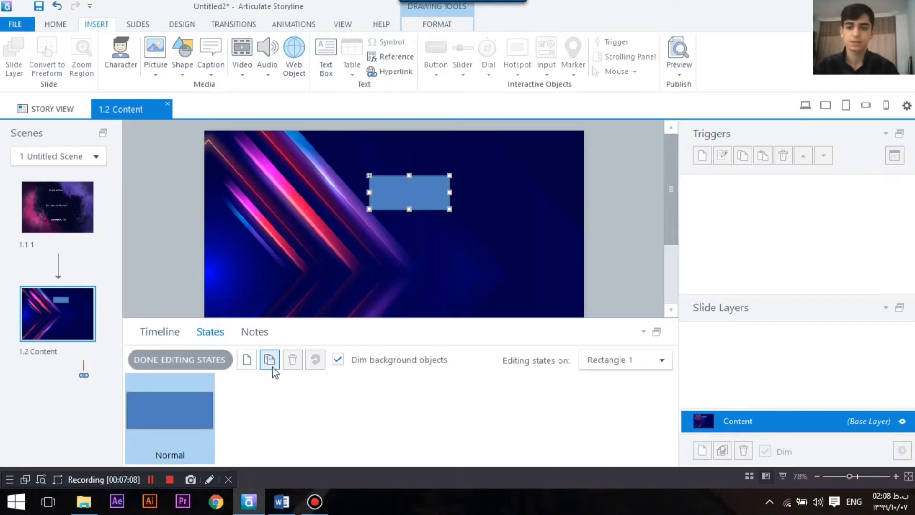
{"action": "left_click", "coordinate": [247, 360]}
{"action": "left_click", "coordinate": [545, 240]}
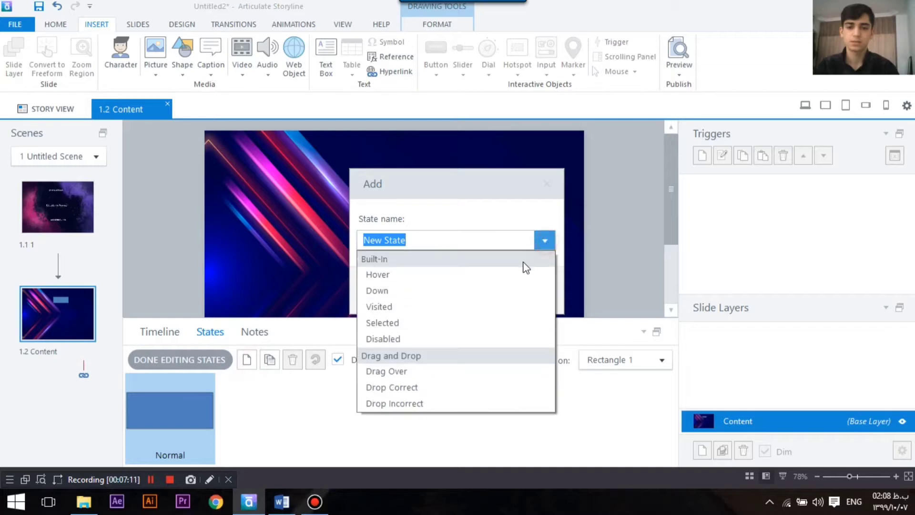
{"action": "left_click", "coordinate": [466, 276]}
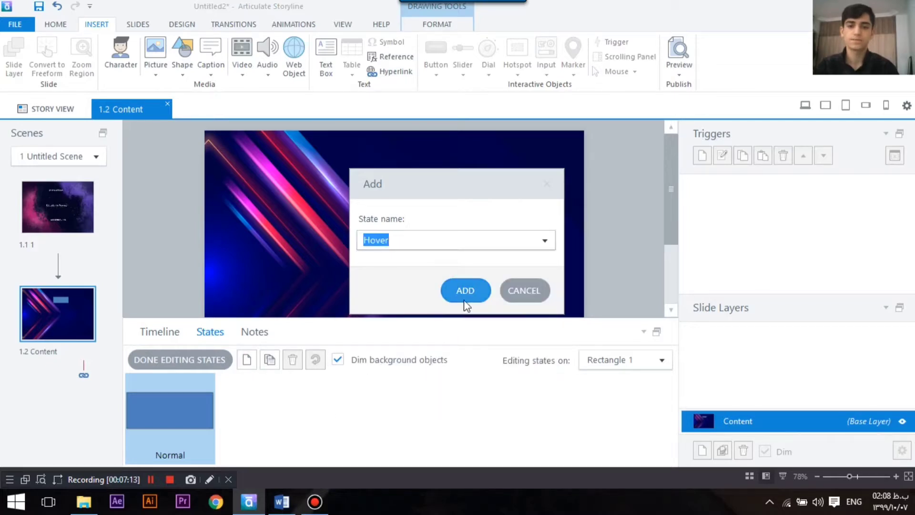
{"action": "left_click", "coordinate": [464, 300]}
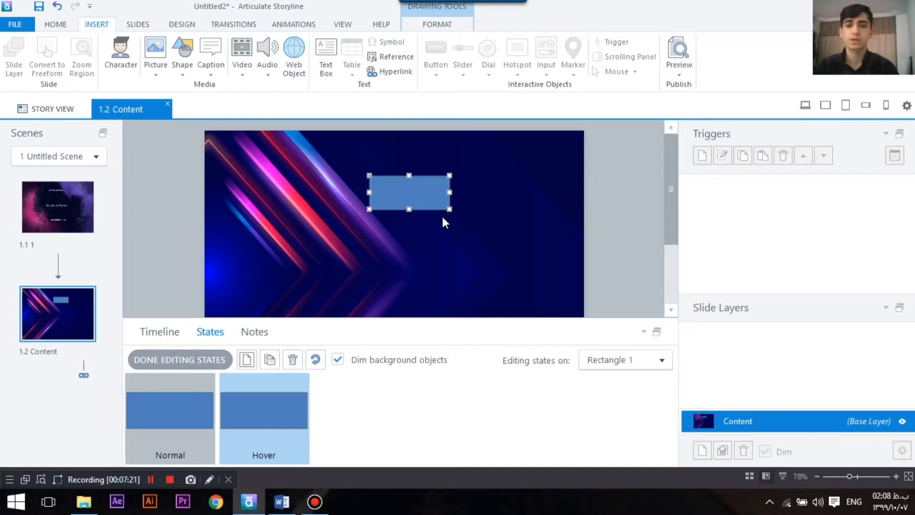
{"action": "left_click", "coordinate": [437, 25]}
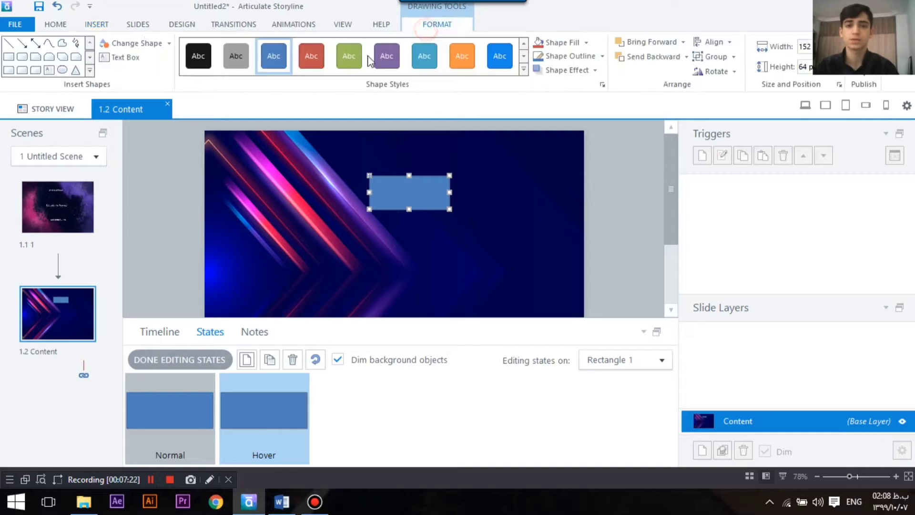
{"action": "left_click", "coordinate": [236, 55]}
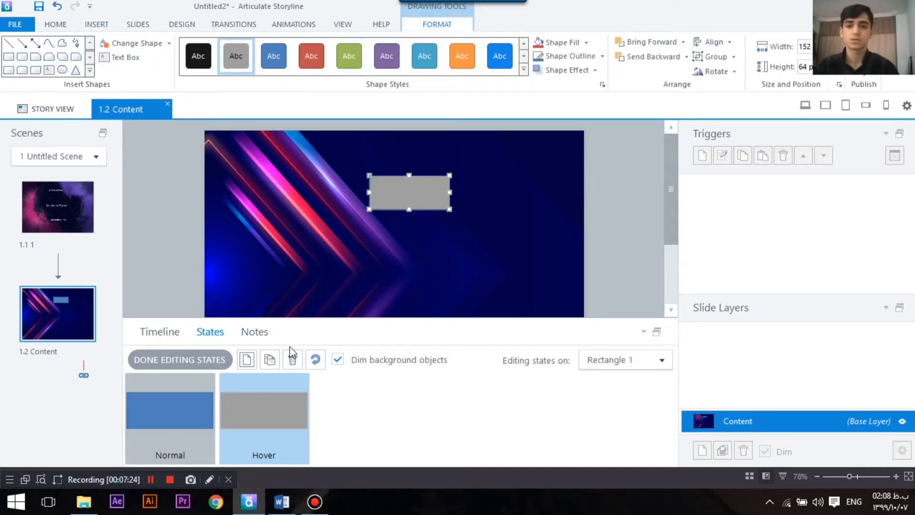
Step: Add the built-in Selected state to the rectangle
{"action": "left_click", "coordinate": [246, 359]}
{"action": "left_click", "coordinate": [545, 240]}
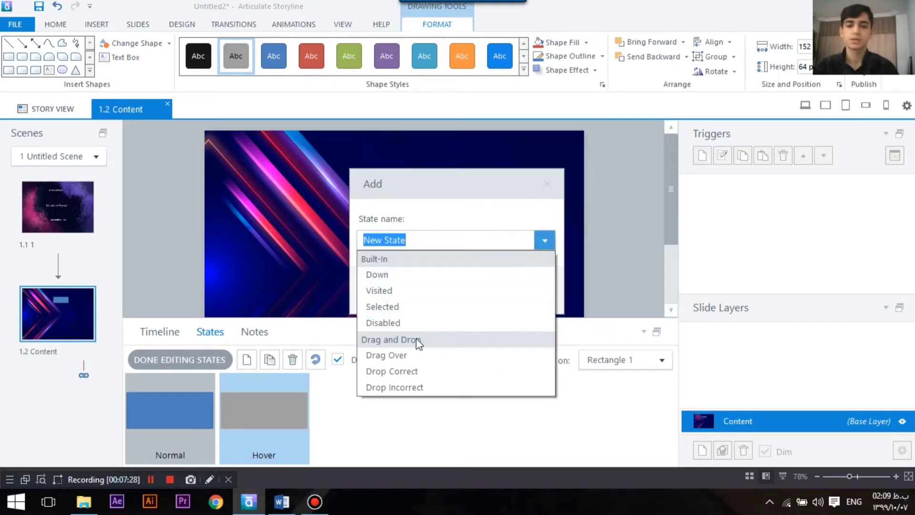
{"action": "left_click", "coordinate": [422, 310]}
{"action": "left_click", "coordinate": [465, 290]}
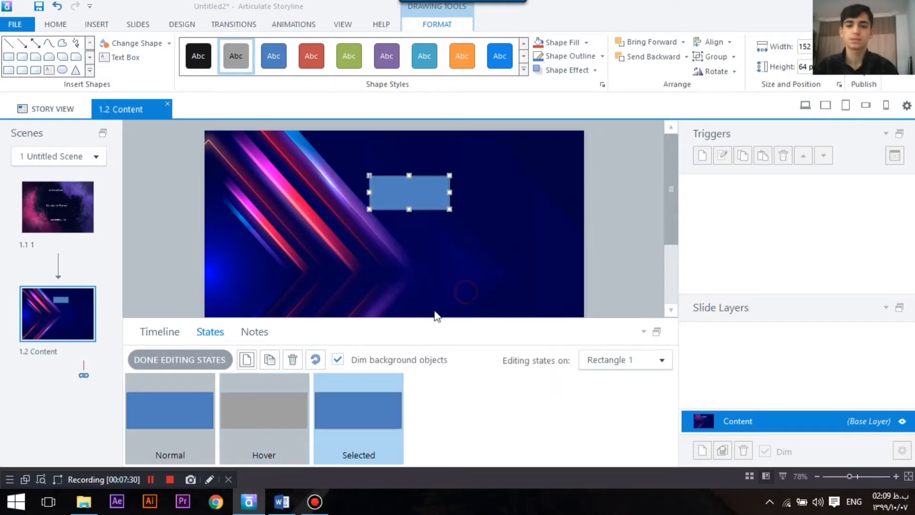
Step: Insert the audio file node41442.mp3 from the صدای افکت کلیک folder into the rectangle's Hover state
{"action": "left_click", "coordinate": [281, 396]}
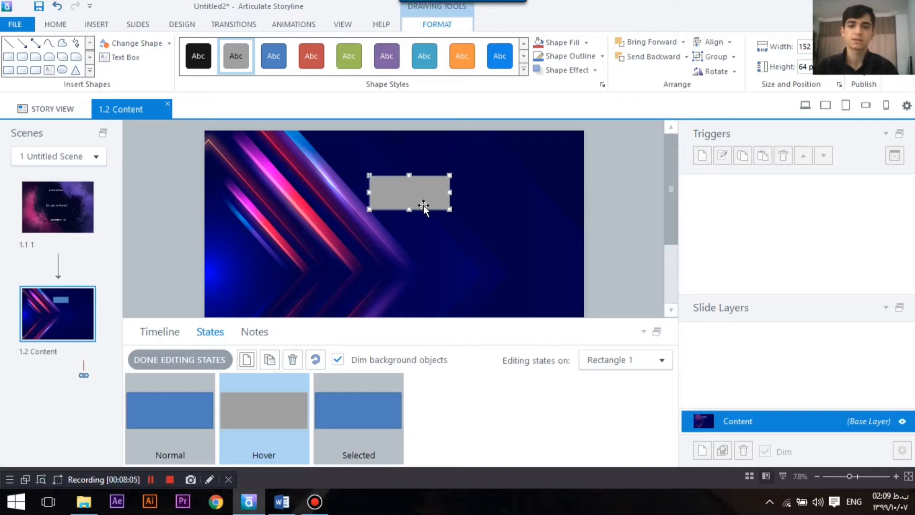
{"action": "left_click", "coordinate": [96, 25]}
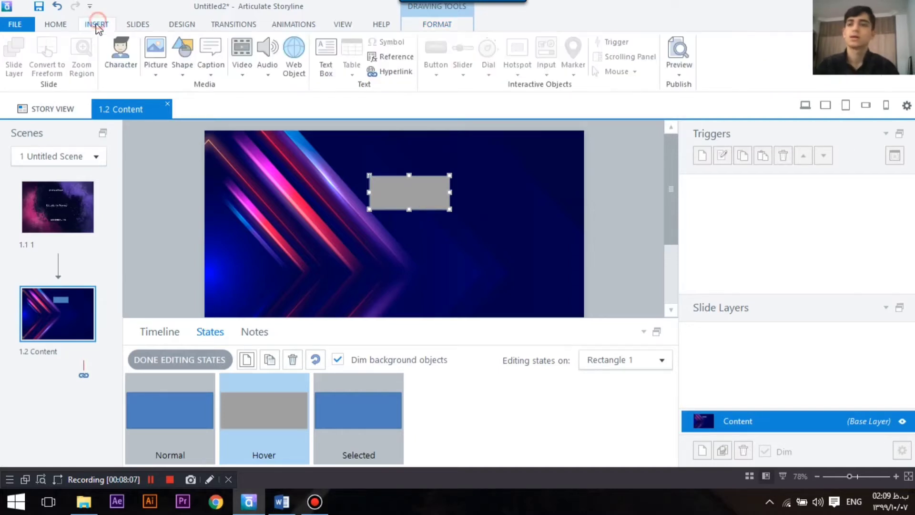
{"action": "left_click", "coordinate": [266, 69]}
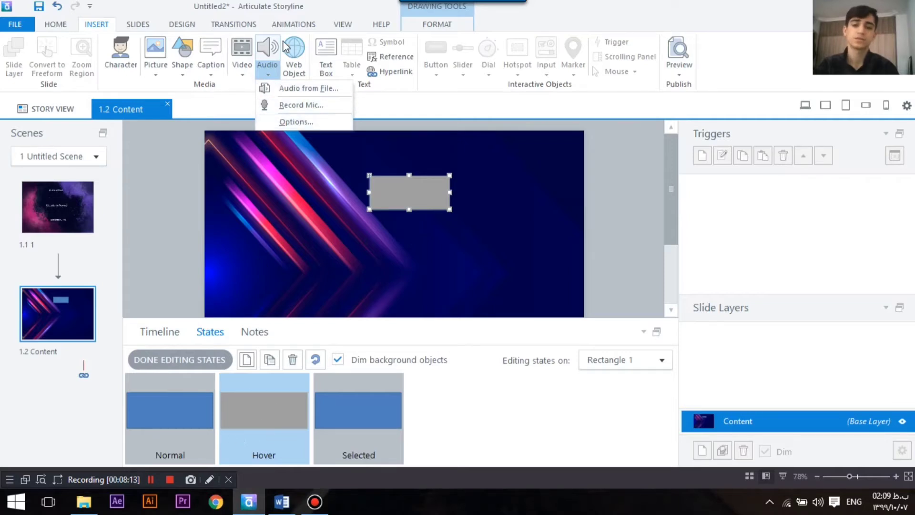
{"action": "left_click", "coordinate": [304, 88]}
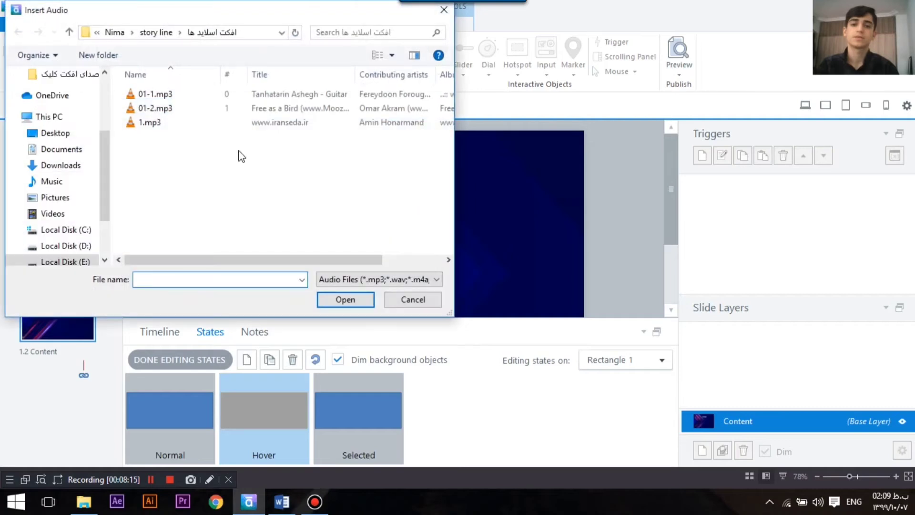
{"action": "left_click", "coordinate": [69, 32]}
{"action": "double_click", "coordinate": [157, 183]}
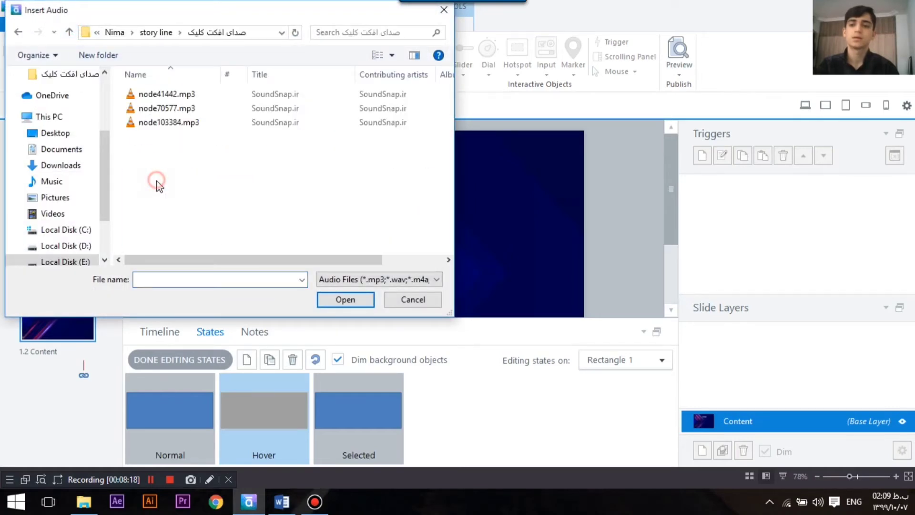
{"action": "left_click", "coordinate": [202, 94]}
{"action": "left_click", "coordinate": [341, 299]}
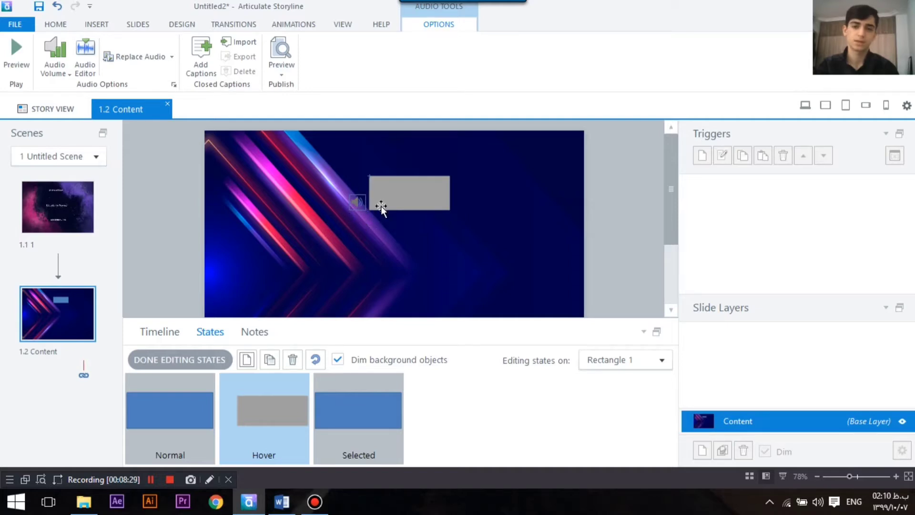
{"action": "left_click", "coordinate": [362, 240]}
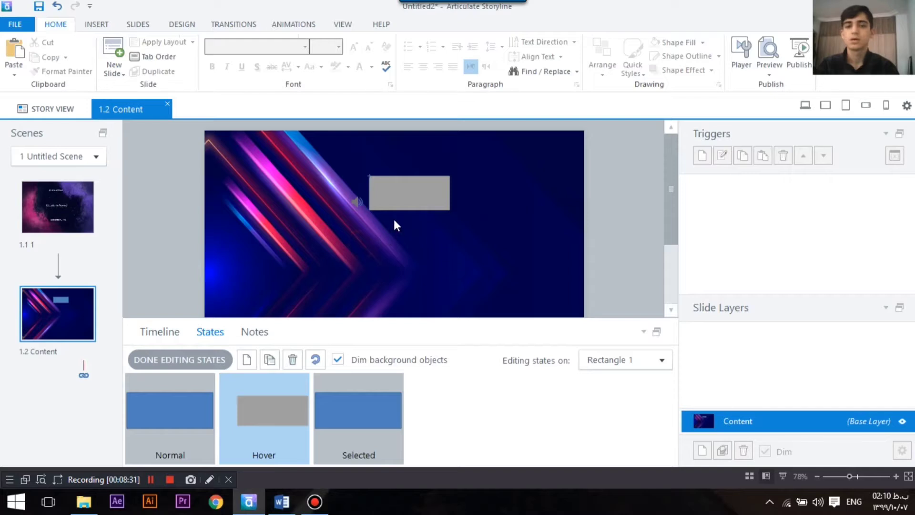
Step: Copy the gray rectangle in the Hover state and paste a duplicate of it onto the slide
{"action": "right_click", "coordinate": [402, 185]}
{"action": "left_click", "coordinate": [424, 210]}
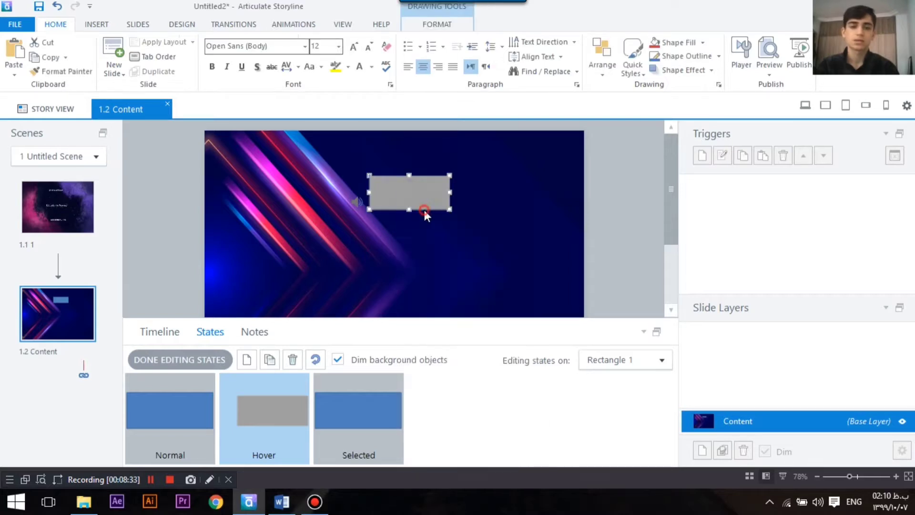
{"action": "right_click", "coordinate": [427, 217]}
{"action": "left_click", "coordinate": [460, 271]}
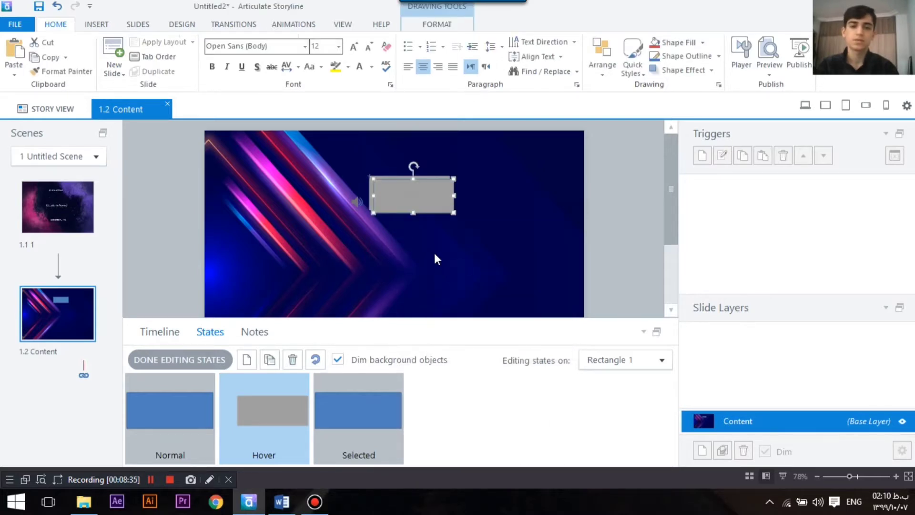
Step: Paste another gray rectangle into the Hover state and arrange the three rectangles in a vertical column
{"action": "right_click", "coordinate": [435, 246]}
{"action": "left_click", "coordinate": [461, 301]}
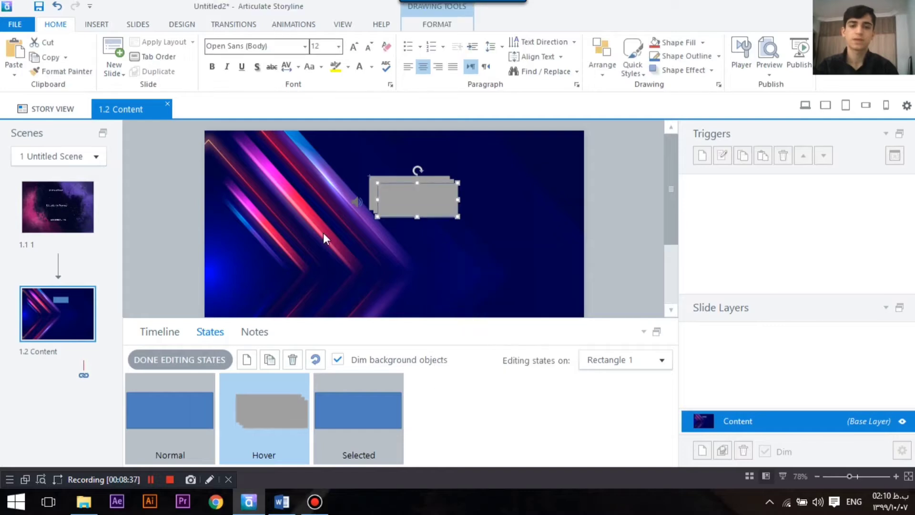
{"action": "left_click_drag", "start_coordinate": [412, 208], "coordinate": [413, 272]}
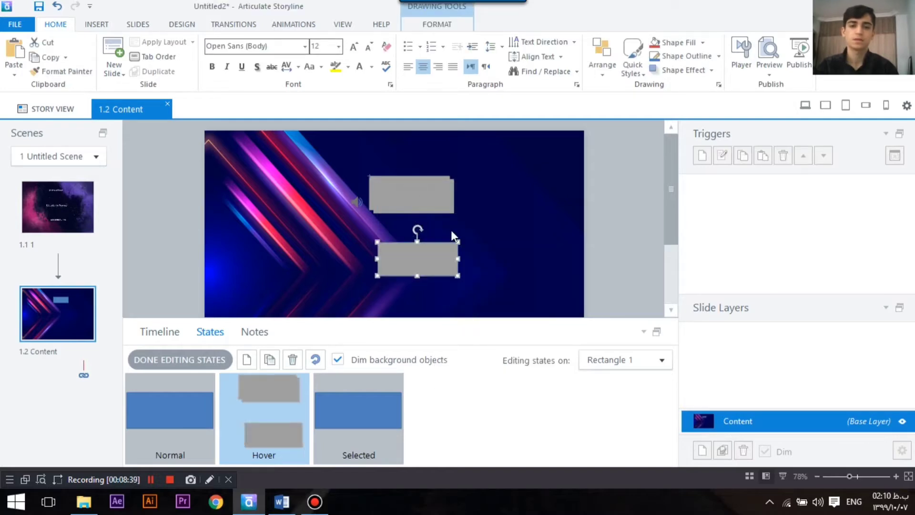
{"action": "left_click_drag", "start_coordinate": [670, 187], "coordinate": [669, 216]}
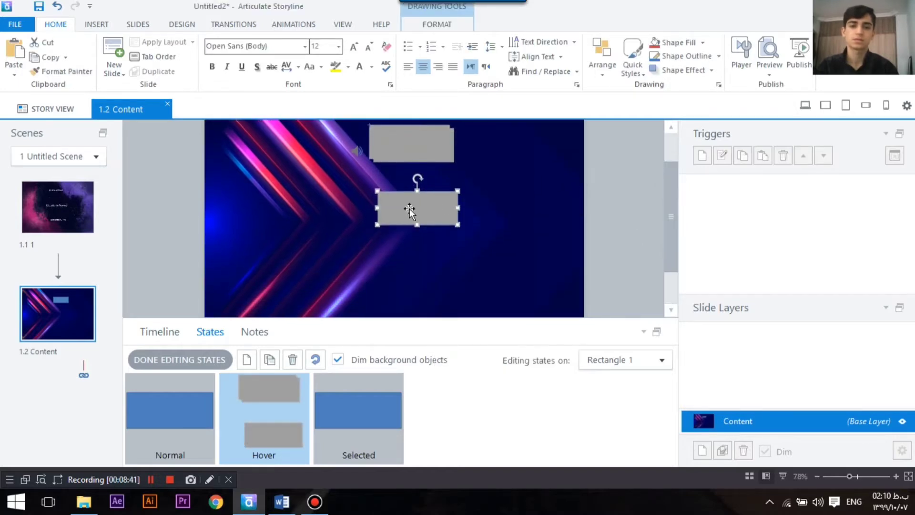
{"action": "left_click_drag", "start_coordinate": [410, 208], "coordinate": [404, 245]}
{"action": "left_click_drag", "start_coordinate": [407, 149], "coordinate": [401, 193]}
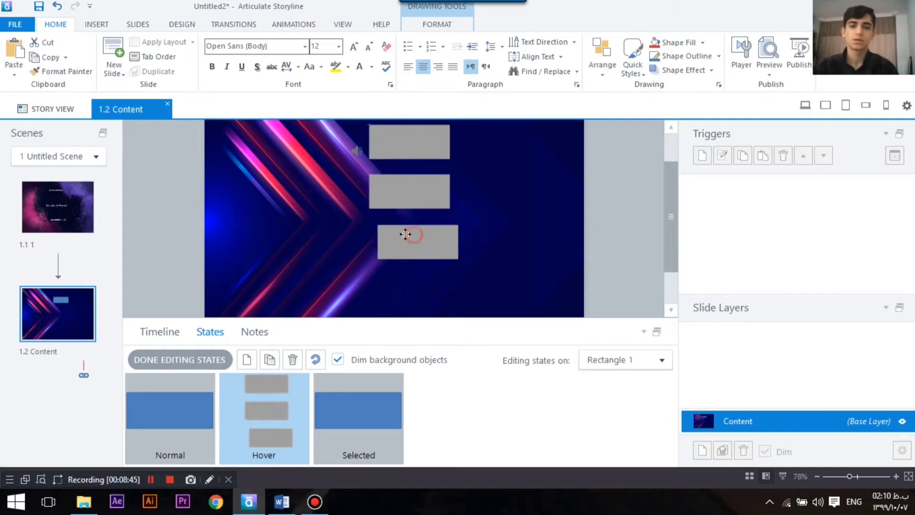
{"action": "left_click_drag", "start_coordinate": [408, 235], "coordinate": [397, 234]}
{"action": "scroll", "coordinate": [491, 238], "scroll_direction": "up", "scroll_amount": 2}
{"action": "left_click", "coordinate": [408, 200]}
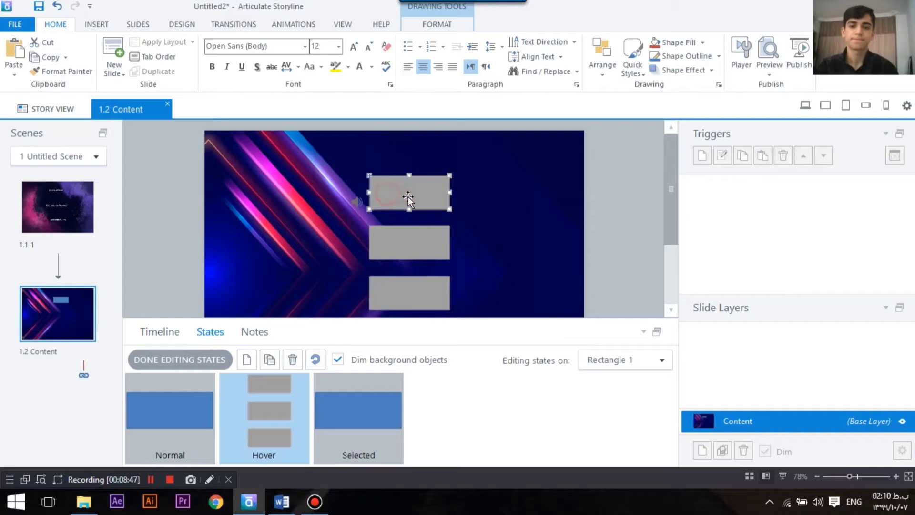
Step: Undo the pasting and moving of the extra gray rectangles in the Hover state
{"action": "right_click", "coordinate": [386, 195]}
{"action": "left_click", "coordinate": [291, 260]}
{"action": "key", "text": "ctrl+z"}
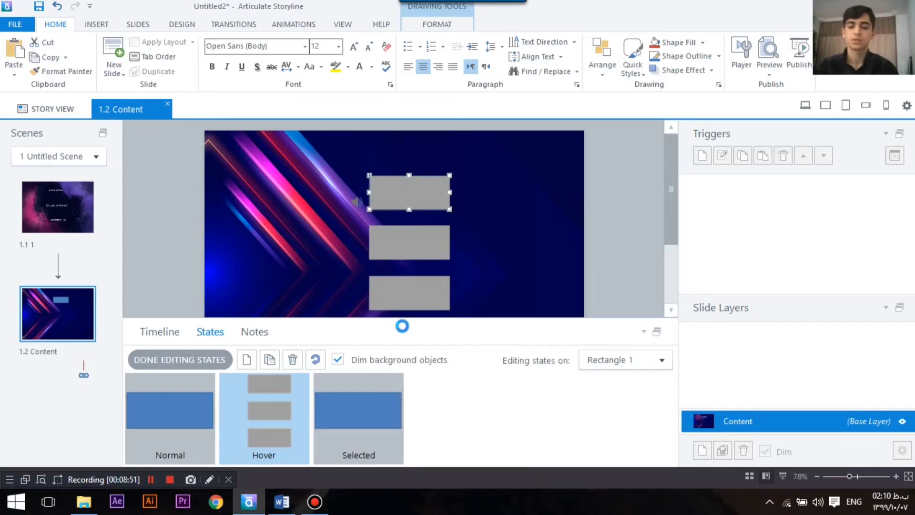
{"action": "key", "text": "ctrl+z"}
{"action": "key", "text": "ctrl+z"}
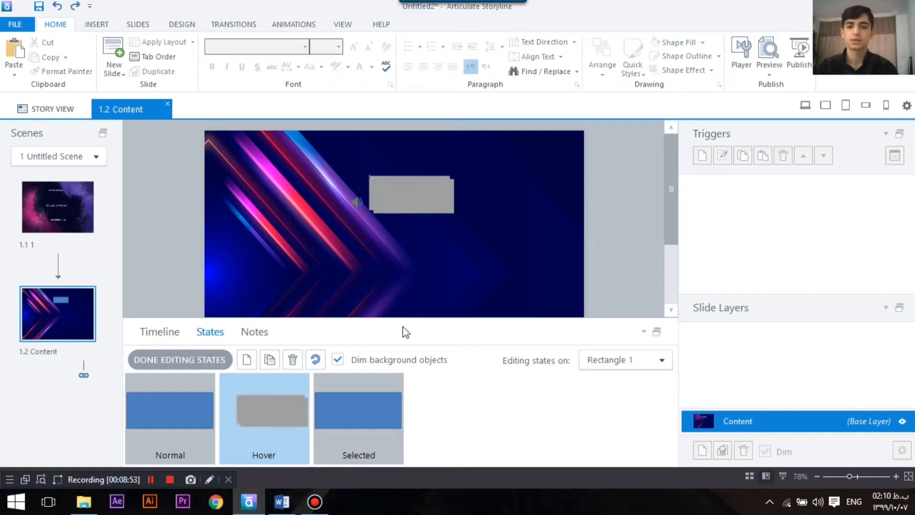
{"action": "key", "text": "ctrl+z"}
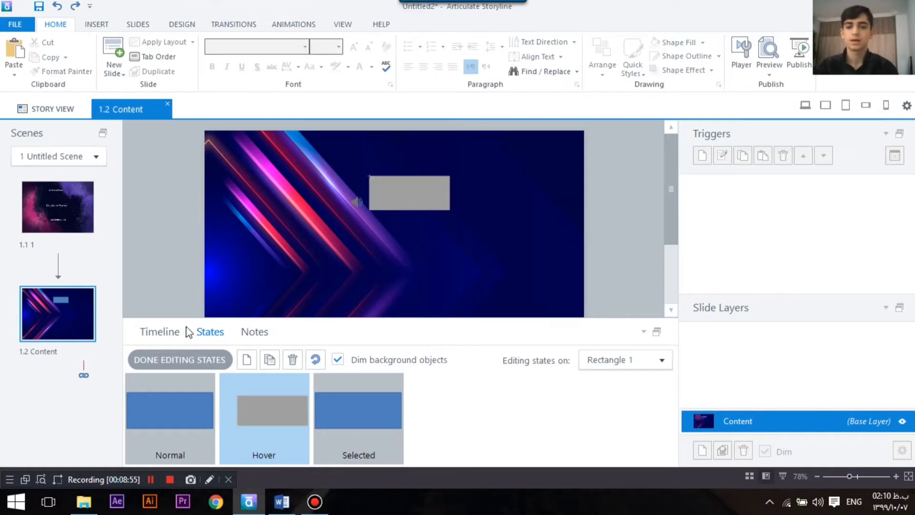
Step: Finish editing the states, then copy the blue rectangle and paste two duplicates onto the slide
{"action": "left_click", "coordinate": [354, 420]}
{"action": "left_click", "coordinate": [176, 359]}
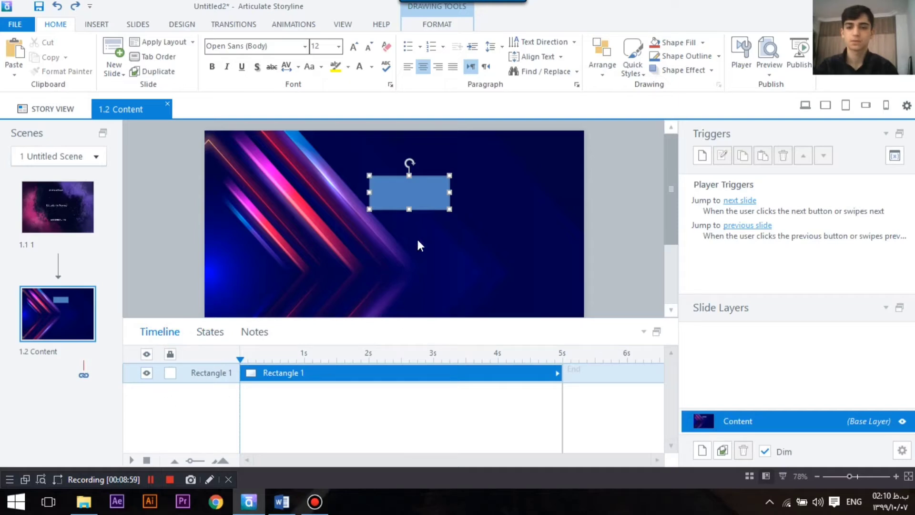
{"action": "right_click", "coordinate": [431, 233]}
{"action": "right_click", "coordinate": [416, 193]}
{"action": "left_click", "coordinate": [442, 220]}
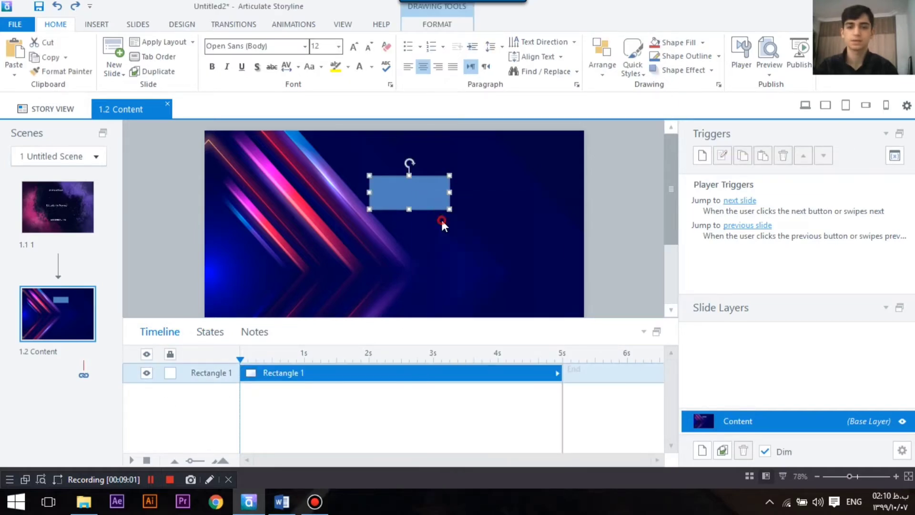
{"action": "right_click", "coordinate": [398, 243]}
{"action": "left_click", "coordinate": [428, 291]}
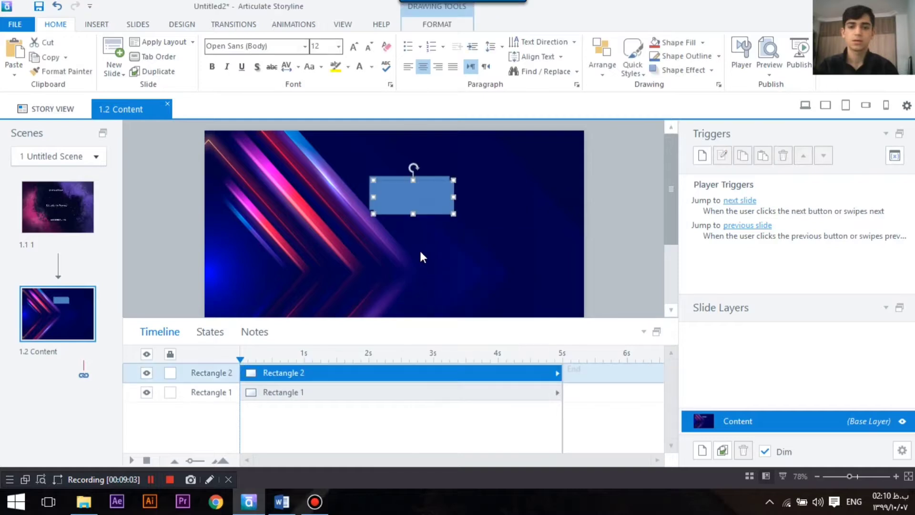
{"action": "right_click", "coordinate": [420, 251]}
{"action": "left_click", "coordinate": [448, 305]}
Step: Arrange the two duplicates below the original rectangle in a left-aligned vertical column
{"action": "left_click_drag", "start_coordinate": [424, 210], "coordinate": [418, 261]}
{"action": "left_click_drag", "start_coordinate": [419, 196], "coordinate": [414, 236]}
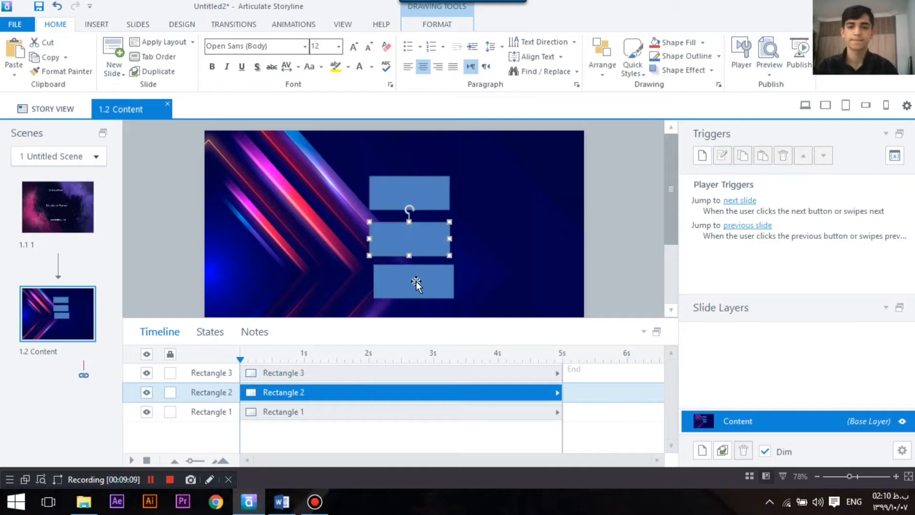
{"action": "mouse_move", "coordinate": [414, 284]}
{"action": "left_mouse_down"}
{"action": "mouse_move", "coordinate": [407, 286]}
{"action": "mouse_move", "coordinate": [427, 286]}
{"action": "left_mouse_up"}
Step: Label the three rectangles from top to bottom "History of the education", "Education today" and "Quiz"
{"action": "left_click", "coordinate": [412, 200]}
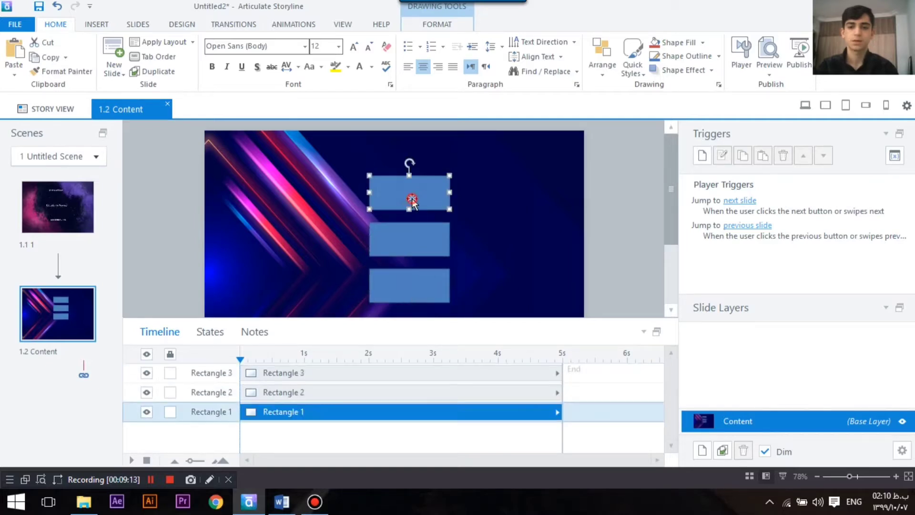
{"action": "right_click", "coordinate": [412, 199]}
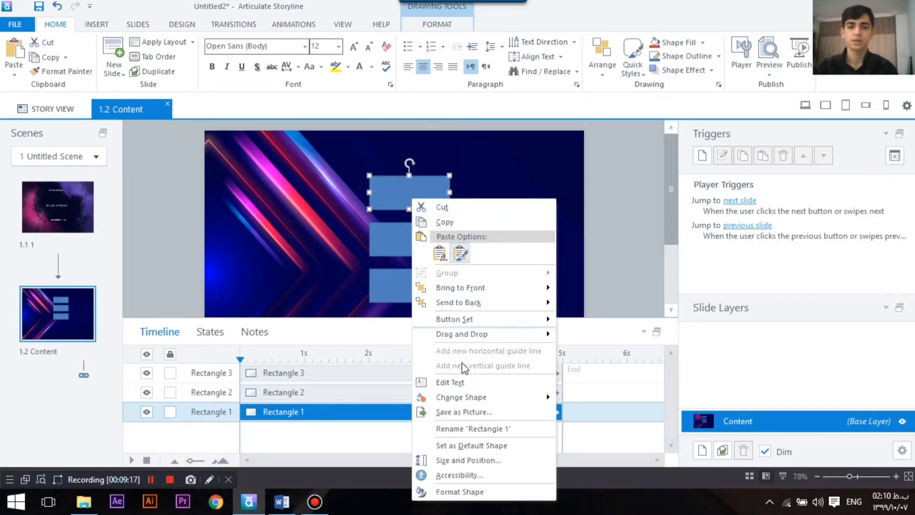
{"action": "left_click", "coordinate": [457, 383]}
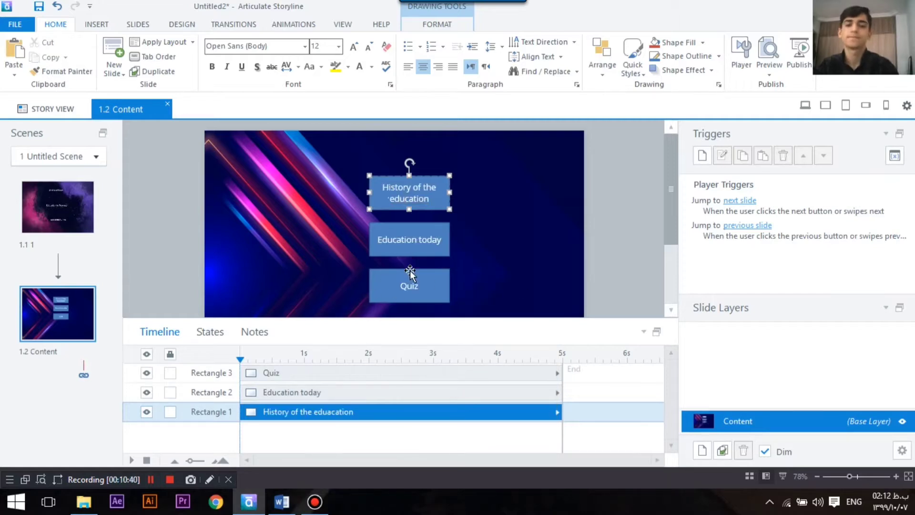
{"action": "left_click", "coordinate": [548, 216]}
Step: Move the three labelled rectangles lower on the slide with roughly even vertical spacing, enlarging the slide editing area
{"action": "scroll", "coordinate": [552, 222], "scroll_direction": "down", "scroll_amount": 3}
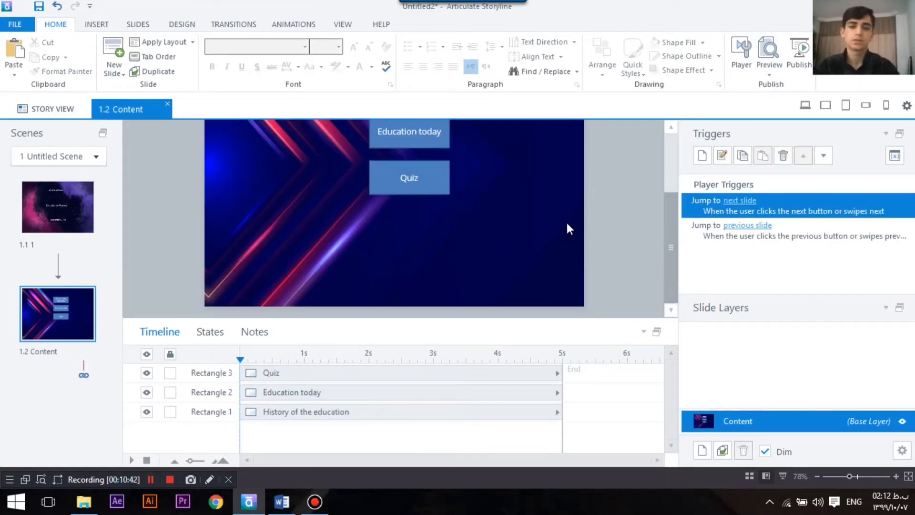
{"action": "scroll", "coordinate": [481, 254], "scroll_direction": "up", "scroll_amount": 3}
{"action": "scroll", "coordinate": [453, 261], "scroll_direction": "down", "scroll_amount": 2}
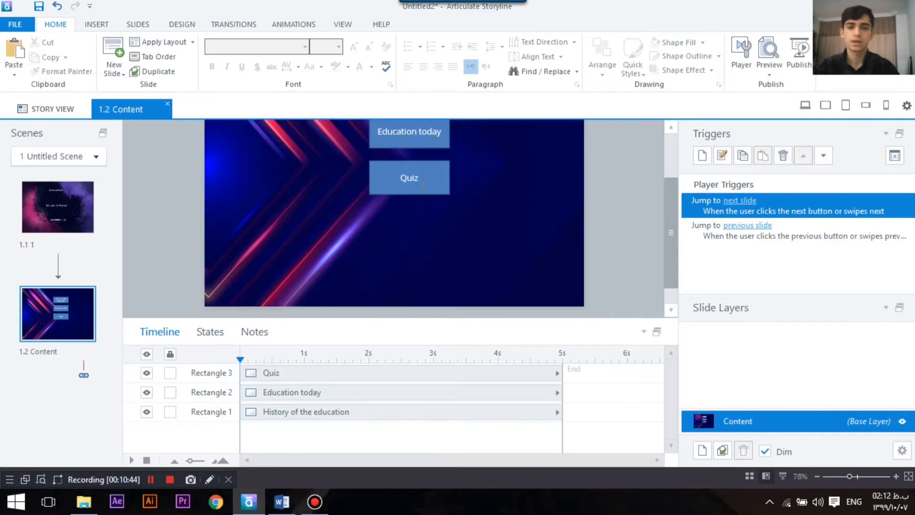
{"action": "left_click_drag", "start_coordinate": [434, 193], "coordinate": [433, 225]}
{"action": "scroll", "coordinate": [625, 243], "scroll_direction": "up", "scroll_amount": 3}
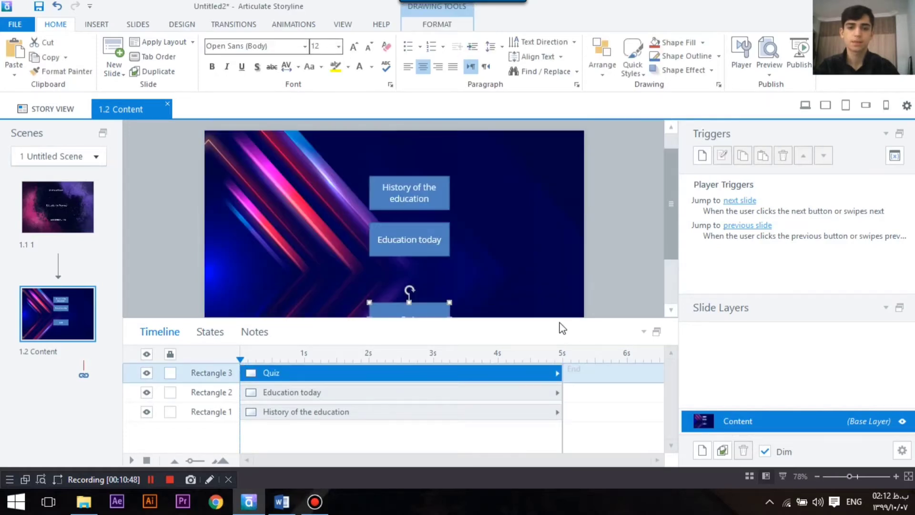
{"action": "left_click_drag", "start_coordinate": [564, 321], "coordinate": [548, 403]}
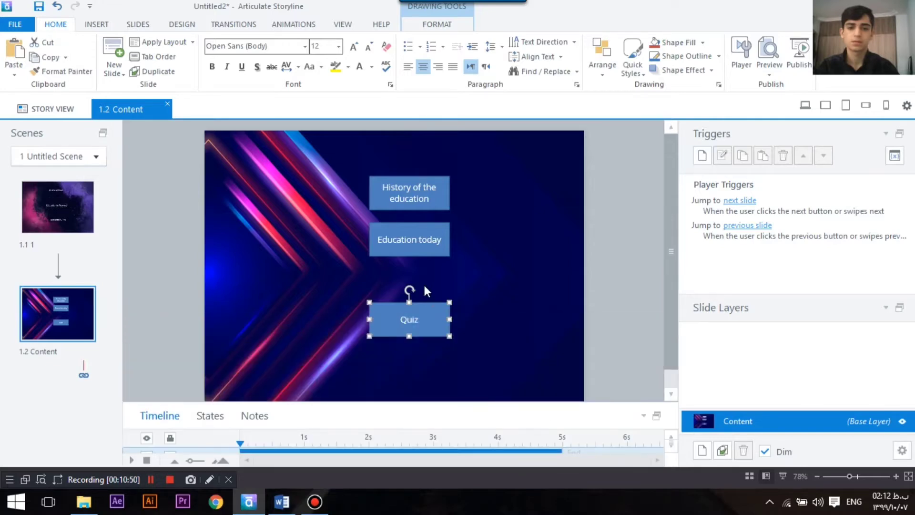
{"action": "left_click_drag", "start_coordinate": [429, 241], "coordinate": [434, 259]}
{"action": "left_click", "coordinate": [419, 256]}
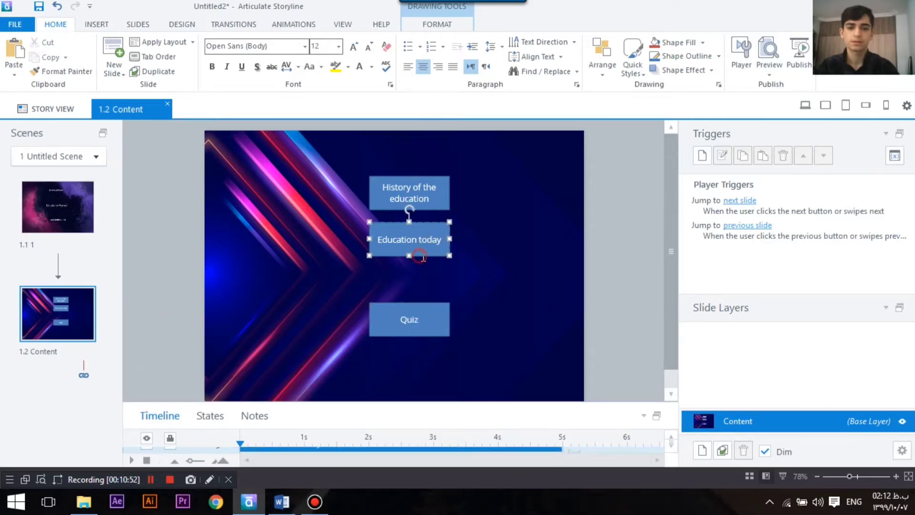
{"action": "left_click_drag", "start_coordinate": [439, 223], "coordinate": [438, 250]}
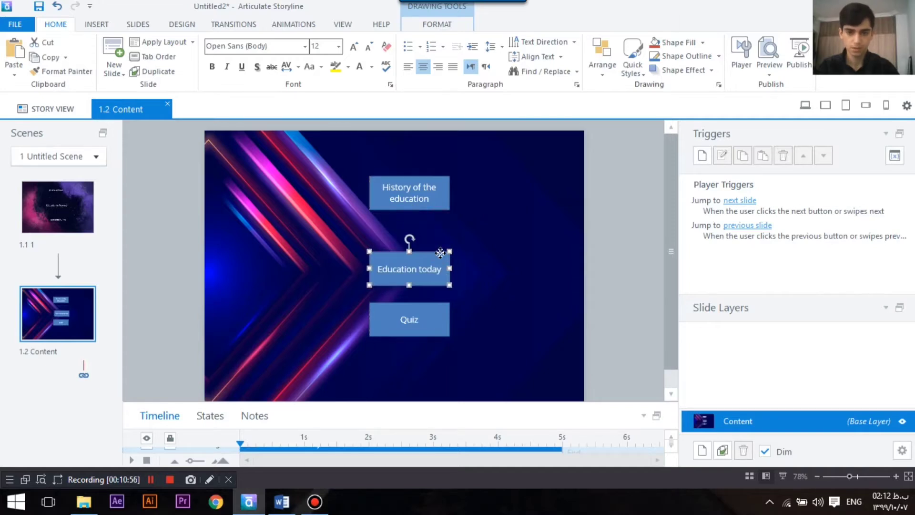
{"action": "left_click_drag", "start_coordinate": [432, 176], "coordinate": [433, 201]}
{"action": "left_click", "coordinate": [542, 225]}
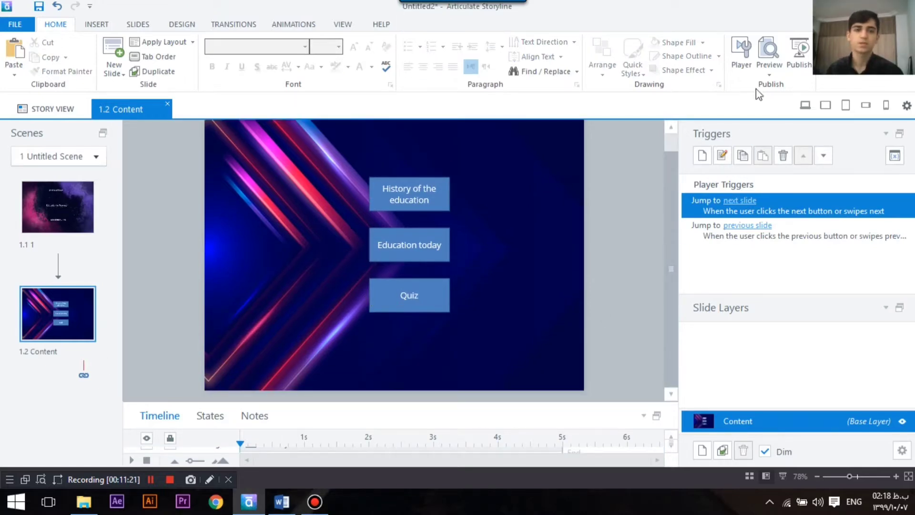
Step: Preview the slides from the title slide through to the Content slide with its three buttons
{"action": "left_click", "coordinate": [769, 72]}
{"action": "left_click", "coordinate": [804, 108]}
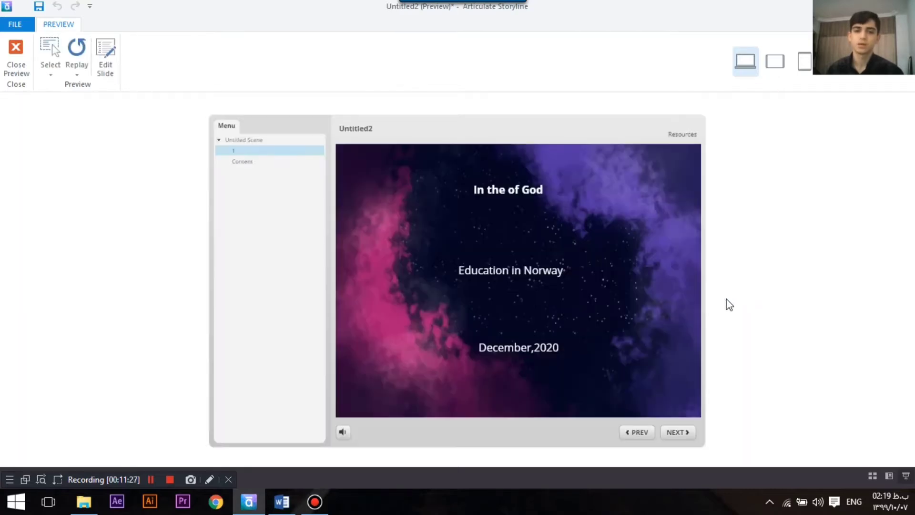
{"action": "left_click", "coordinate": [685, 438]}
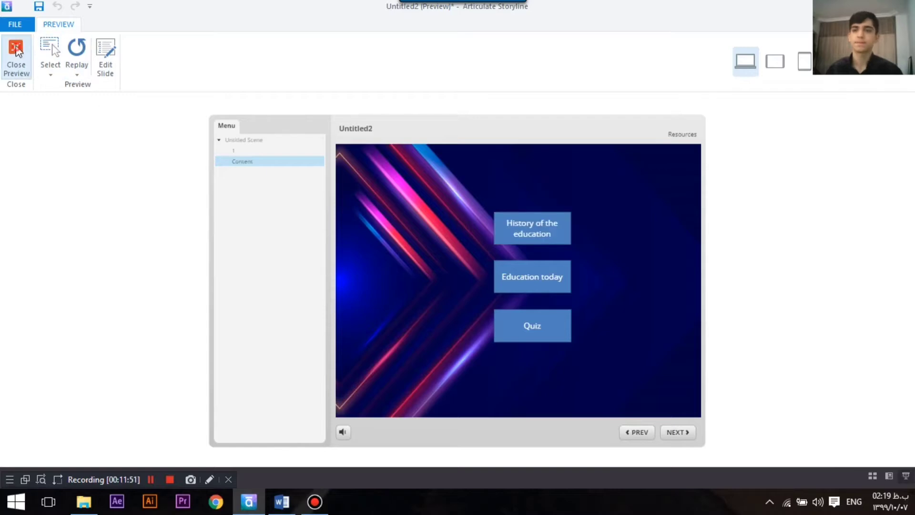
{"action": "left_click", "coordinate": [16, 52]}
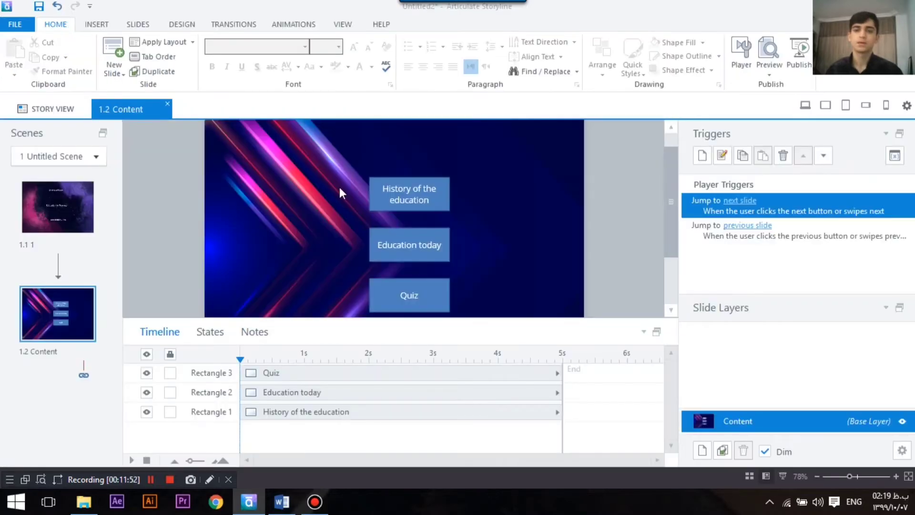
Step: Add a new slide with the Blank basic layout after the Content slide
{"action": "right_click", "coordinate": [48, 374]}
{"action": "mouse_move", "coordinate": [115, 206]}
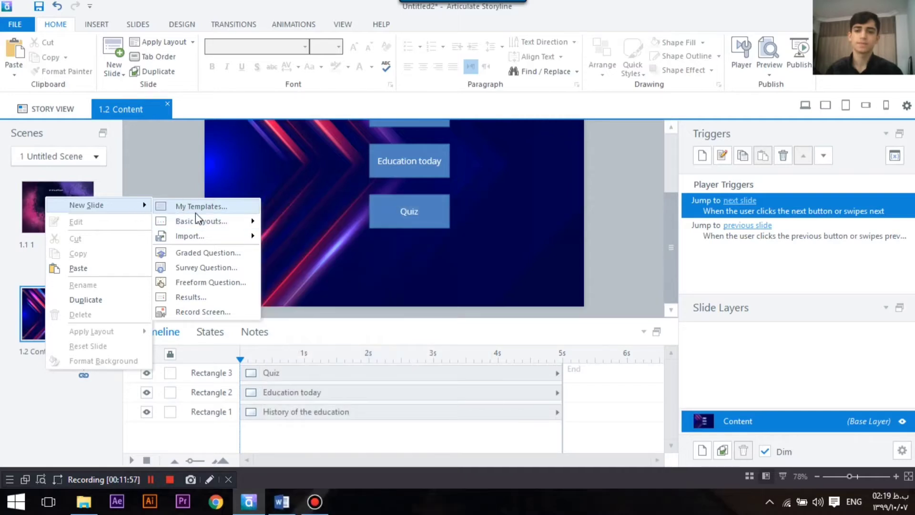
{"action": "mouse_move", "coordinate": [205, 240]}
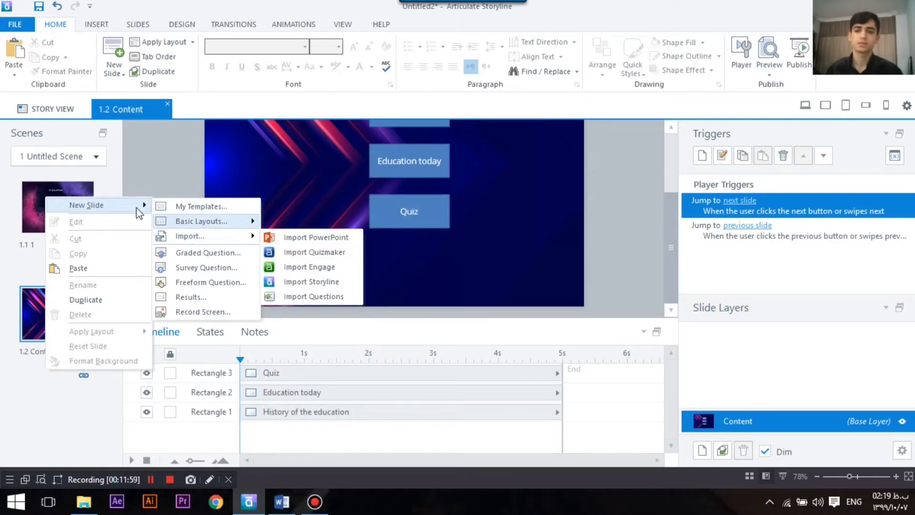
{"action": "left_click", "coordinate": [216, 224]}
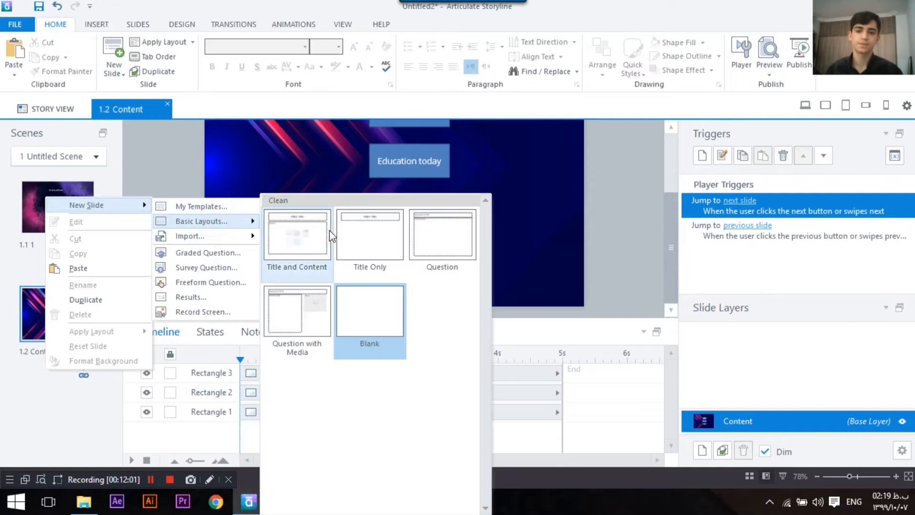
{"action": "left_click", "coordinate": [356, 305]}
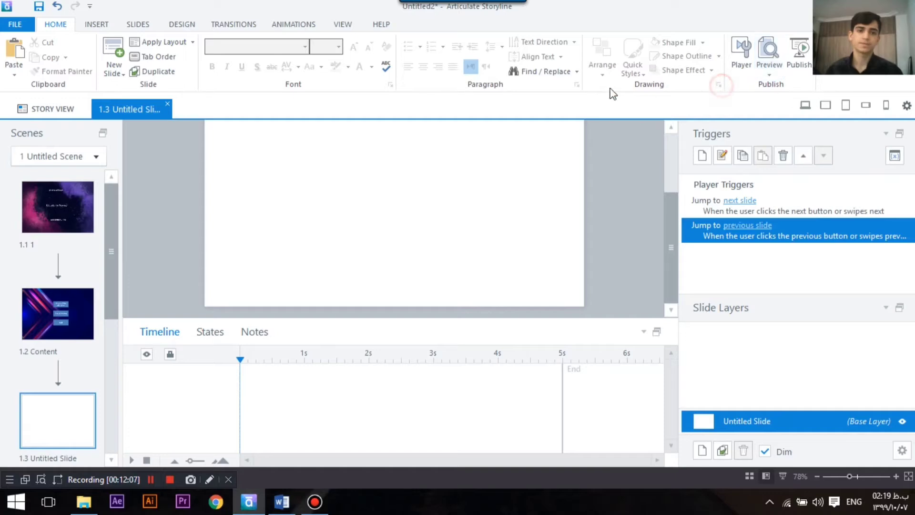
Step: Fill the background of slide 1.3 with the picture 25101.jpg from the Background folder
{"action": "left_click", "coordinate": [182, 24]}
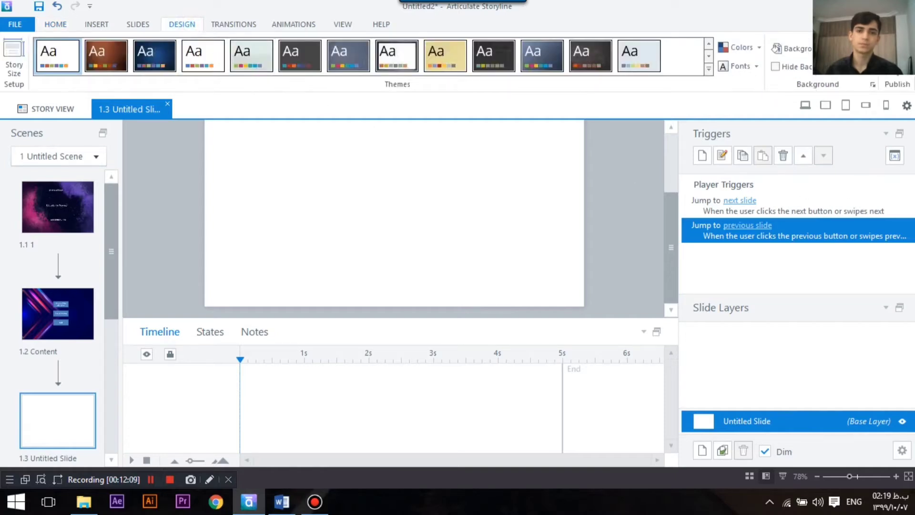
{"action": "left_click", "coordinate": [873, 85]}
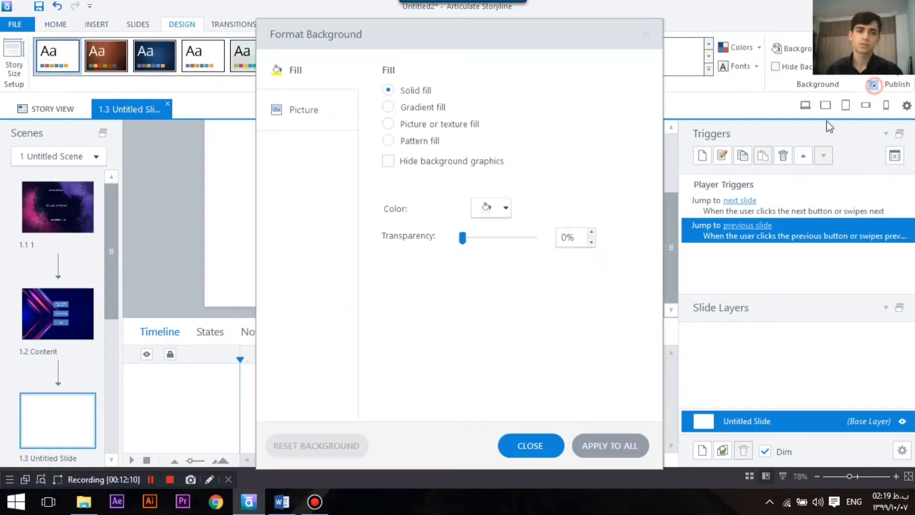
{"action": "left_click", "coordinate": [433, 125]}
{"action": "left_click", "coordinate": [490, 219]}
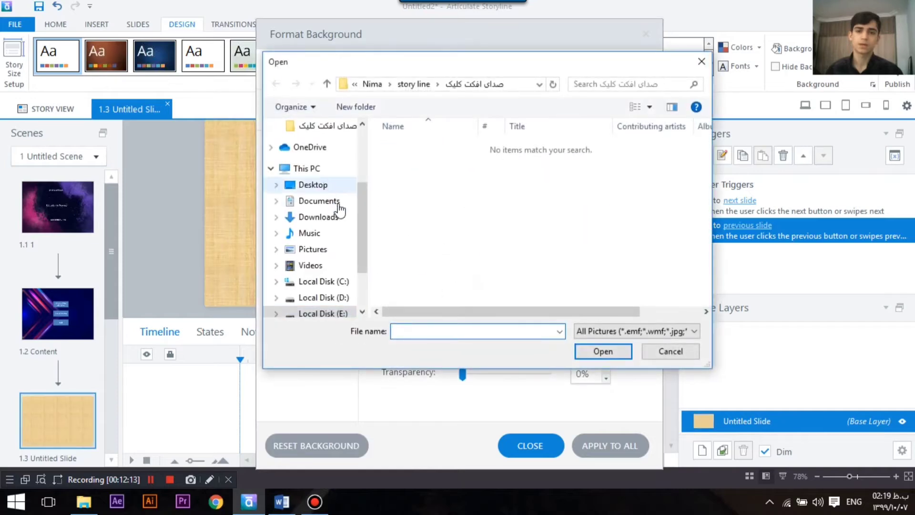
{"action": "left_click", "coordinate": [327, 84]}
{"action": "double_click", "coordinate": [414, 154]}
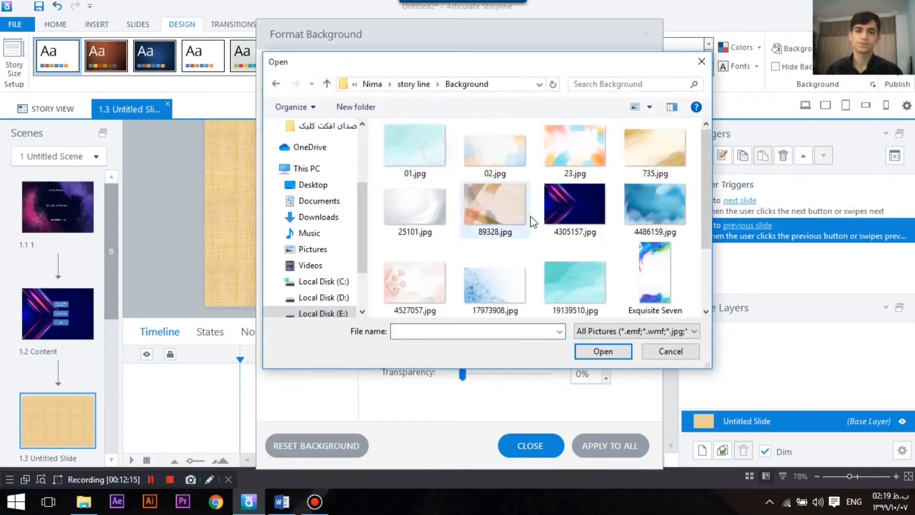
{"action": "scroll", "coordinate": [565, 230], "scroll_direction": "down", "scroll_amount": 3}
{"action": "scroll", "coordinate": [564, 230], "scroll_direction": "up", "scroll_amount": 3}
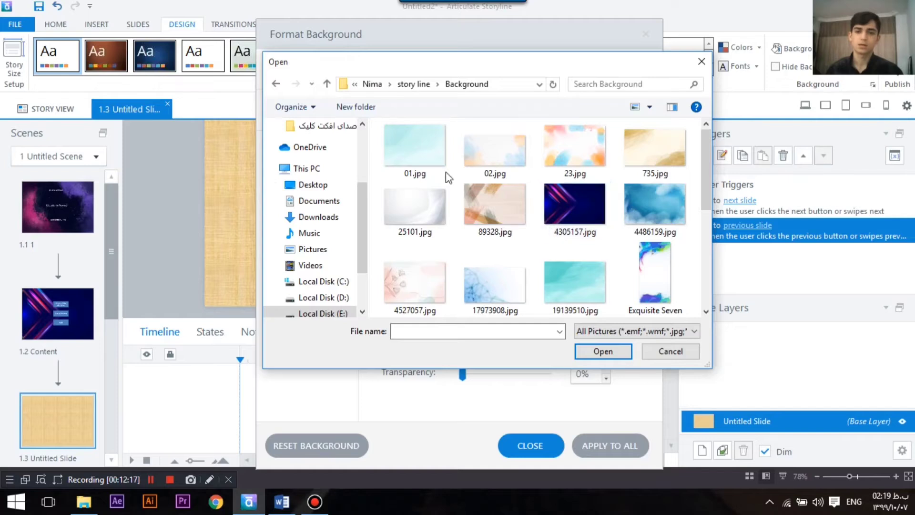
{"action": "scroll", "coordinate": [566, 208], "scroll_direction": "down", "scroll_amount": 1}
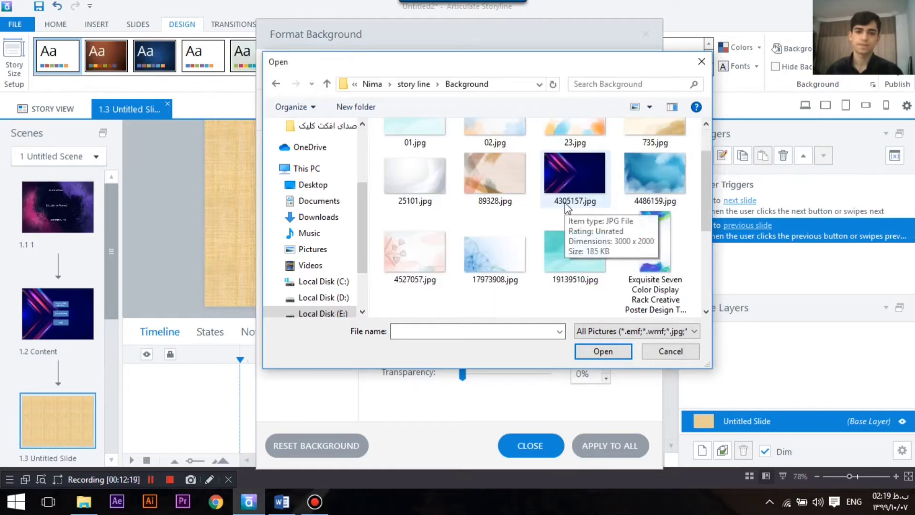
{"action": "left_click", "coordinate": [424, 191]}
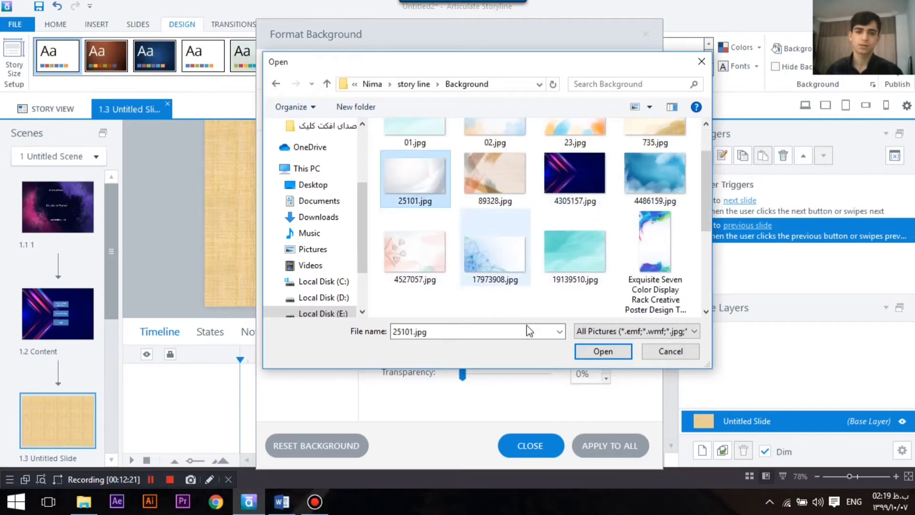
{"action": "left_click", "coordinate": [603, 352]}
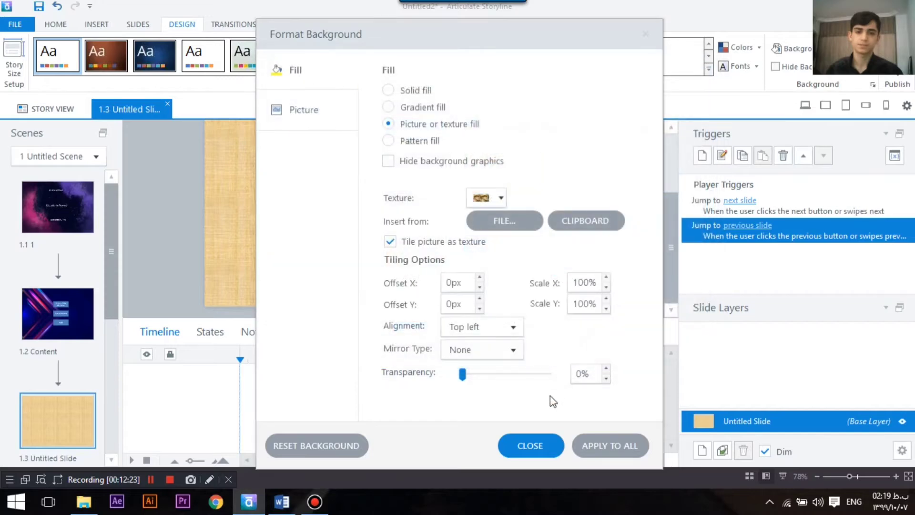
{"action": "left_click", "coordinate": [528, 445]}
Step: Duplicate slide 1.3 to make another slide with the same light background
{"action": "scroll", "coordinate": [58, 418], "scroll_direction": "down", "scroll_amount": 2}
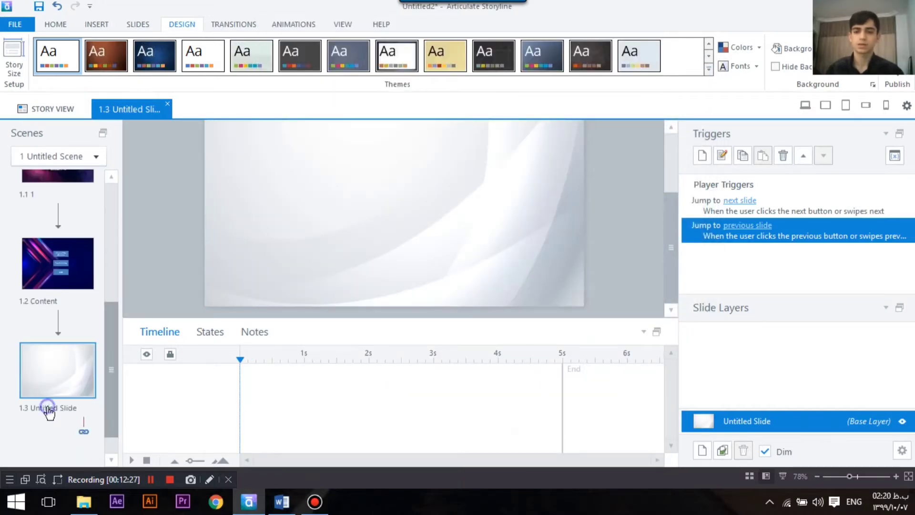
{"action": "right_click", "coordinate": [48, 410]}
{"action": "left_click", "coordinate": [111, 339]}
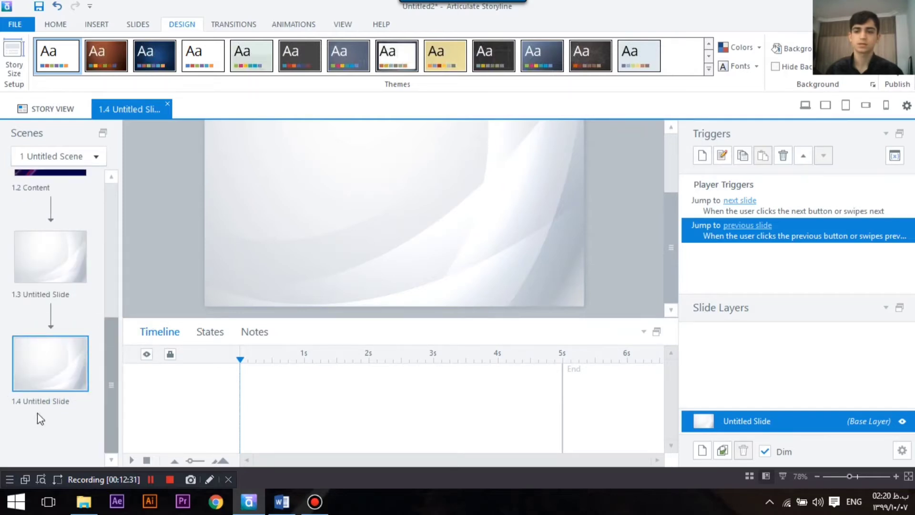
Step: Draw a wide text box across the upper part of slide 1.3
{"action": "left_click", "coordinate": [20, 281]}
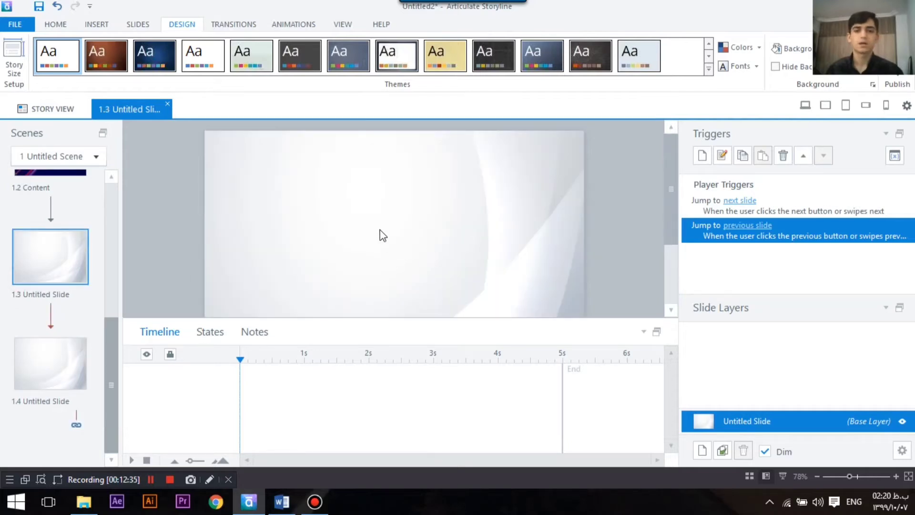
{"action": "left_click", "coordinate": [86, 26]}
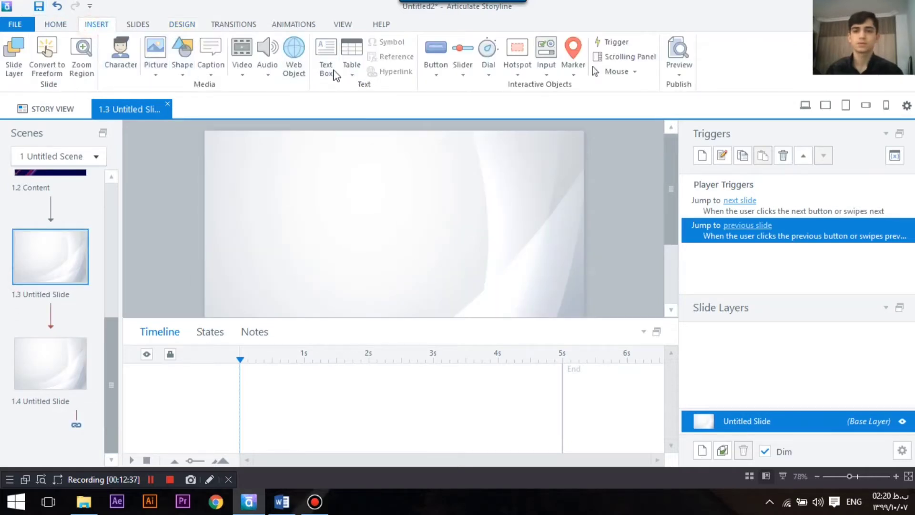
{"action": "left_click", "coordinate": [326, 57]}
{"action": "left_click_drag", "start_coordinate": [498, 165], "coordinate": [327, 180]}
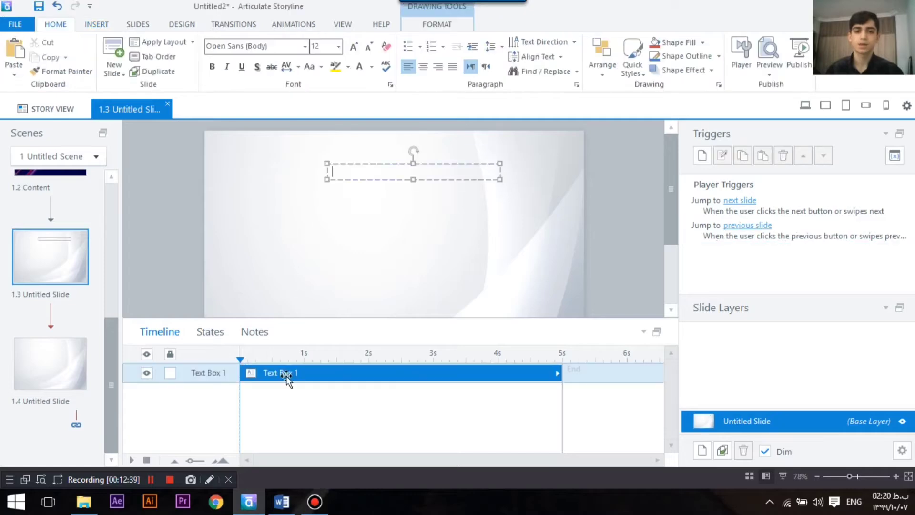
Step: Switch to the Word document and bring its opening text, through the 1537 reformation paragraph, into the text box on slide 1.3
{"action": "mouse_move", "coordinate": [281, 501]}
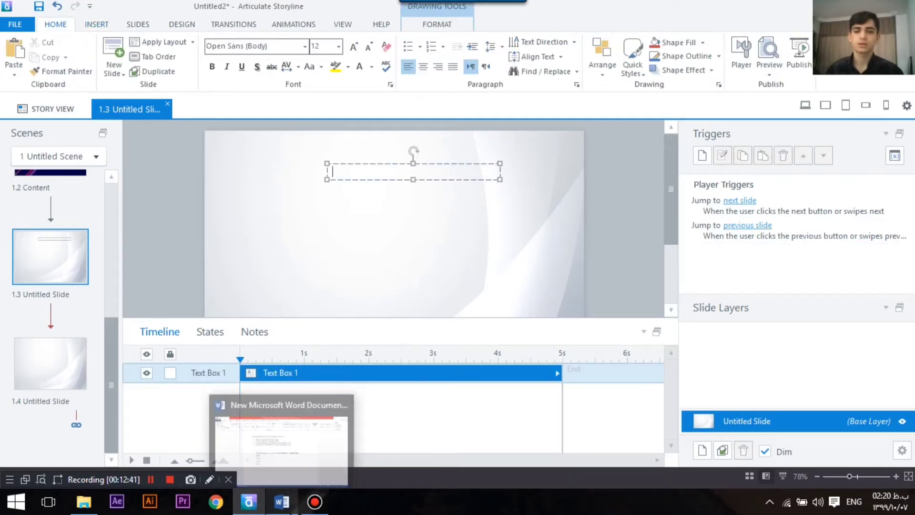
{"action": "left_click", "coordinate": [296, 454]}
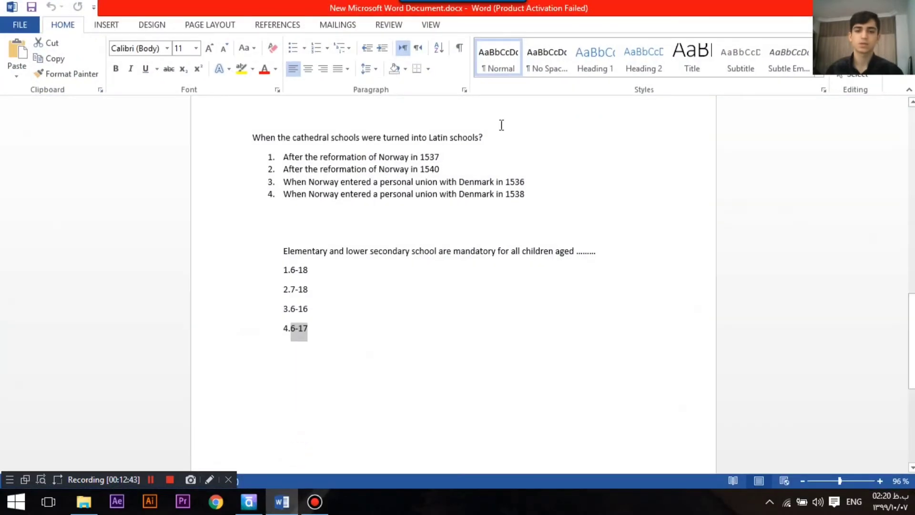
{"action": "scroll", "coordinate": [496, 157], "scroll_direction": "up", "scroll_amount": 15}
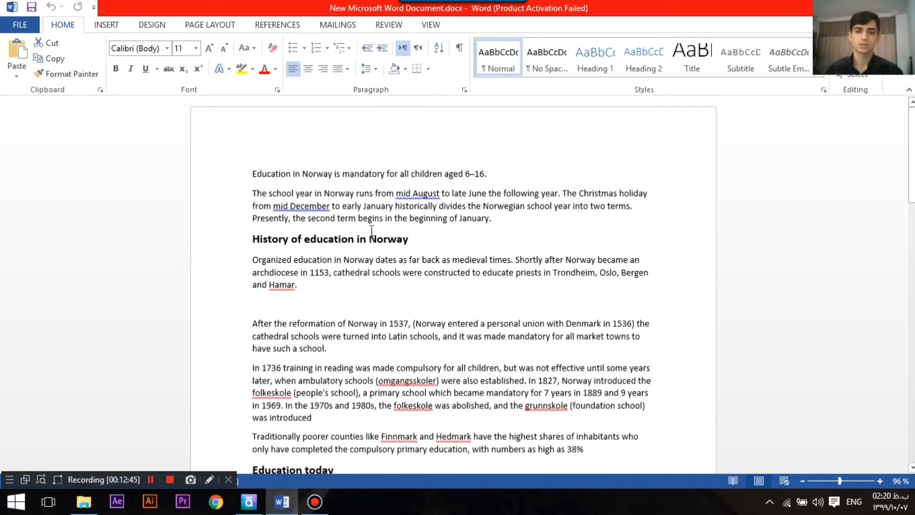
{"action": "scroll", "coordinate": [456, 259], "scroll_direction": "down", "scroll_amount": 2}
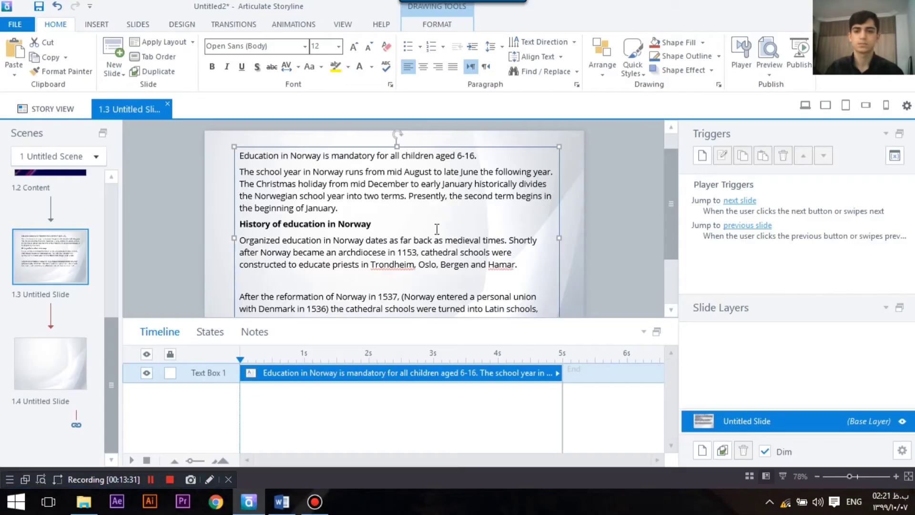
{"action": "scroll", "coordinate": [399, 261], "scroll_direction": "down", "scroll_amount": 3}
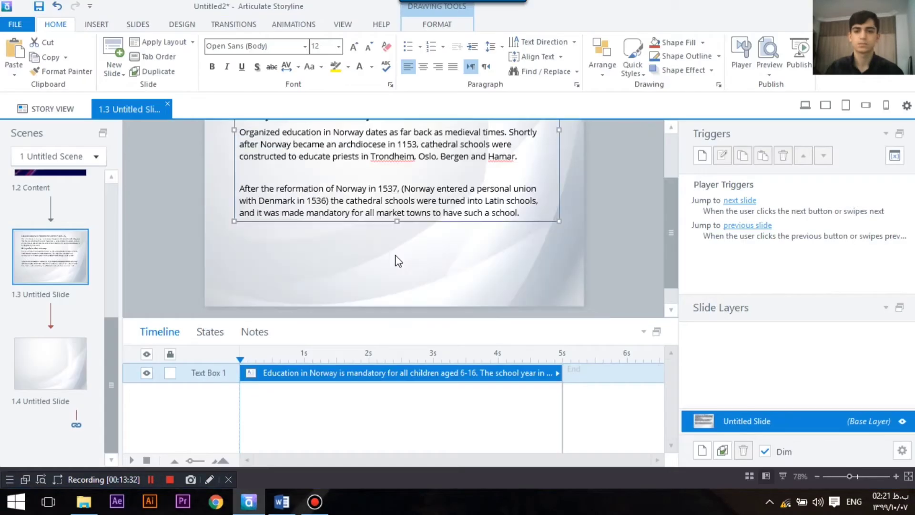
{"action": "left_click", "coordinate": [469, 190]}
{"action": "left_click", "coordinate": [531, 187]}
{"action": "scroll", "coordinate": [532, 193], "scroll_direction": "up", "scroll_amount": 3}
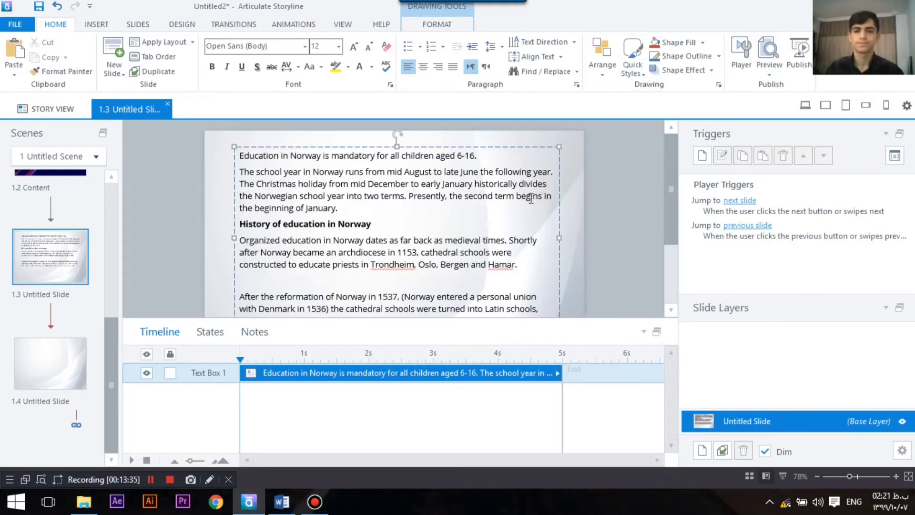
{"action": "scroll", "coordinate": [530, 199], "scroll_direction": "down", "scroll_amount": 3}
{"action": "left_click", "coordinate": [534, 241]}
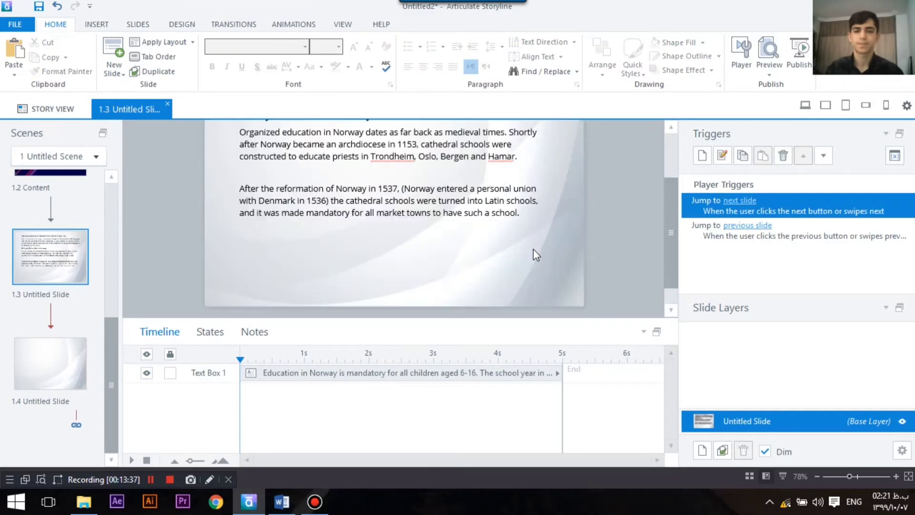
{"action": "scroll", "coordinate": [534, 255], "scroll_direction": "up", "scroll_amount": 3}
Step: Open slide 1.4, switch to Word and copy the two paragraphs from "In 1736 training in reading" through "as high as 38%"
{"action": "left_click", "coordinate": [55, 363]}
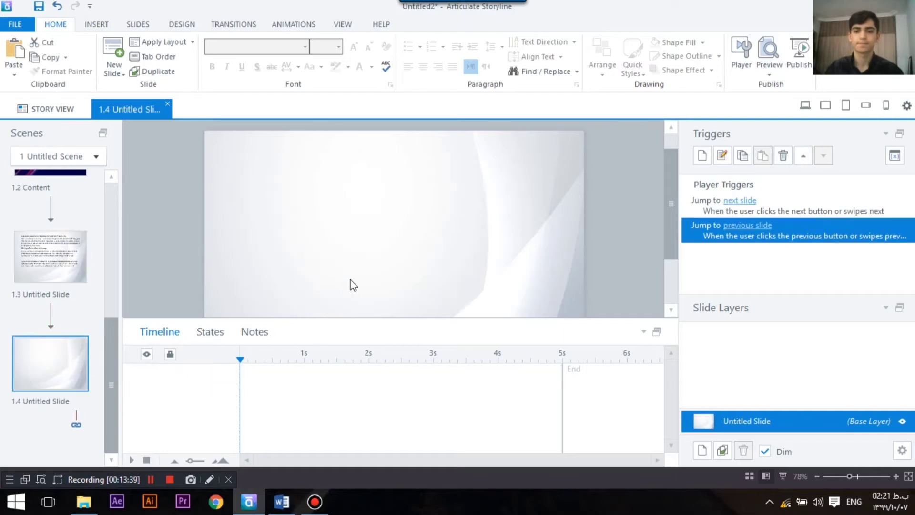
{"action": "scroll", "coordinate": [352, 285], "scroll_direction": "down", "scroll_amount": 2}
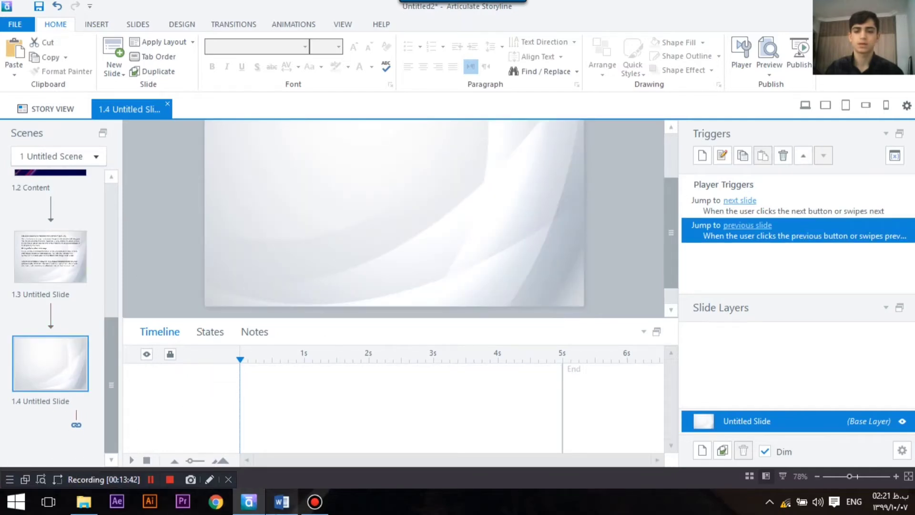
{"action": "left_click", "coordinate": [282, 501]}
{"action": "scroll", "coordinate": [483, 365], "scroll_direction": "down", "scroll_amount": 2}
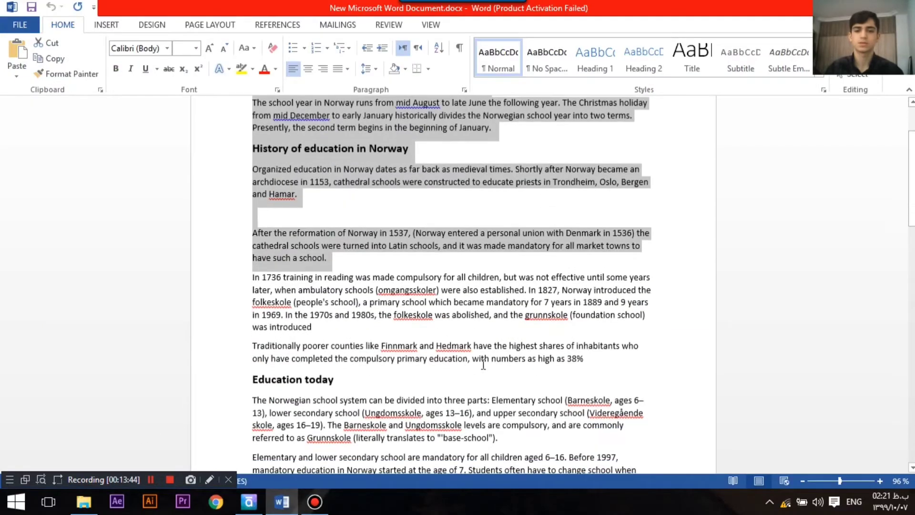
{"action": "left_click_drag", "start_coordinate": [599, 360], "coordinate": [236, 279]}
{"action": "right_click", "coordinate": [262, 278]}
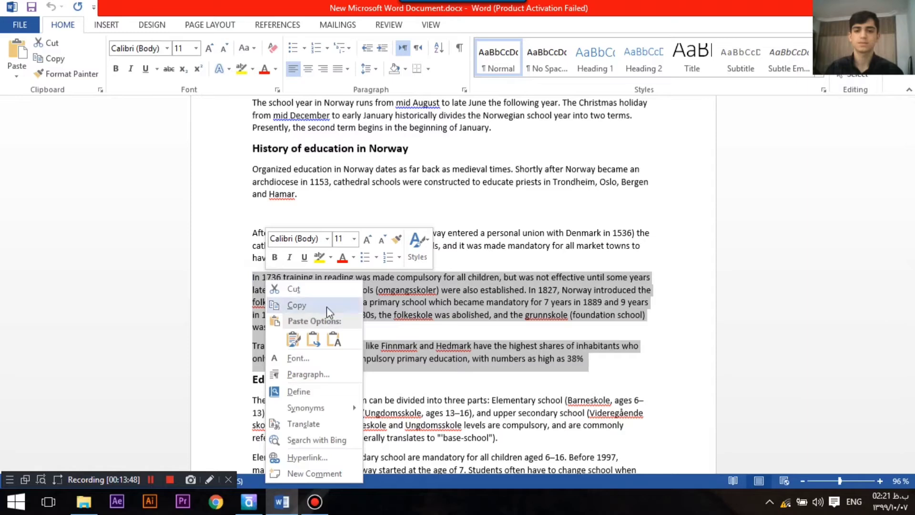
{"action": "left_click", "coordinate": [305, 304]}
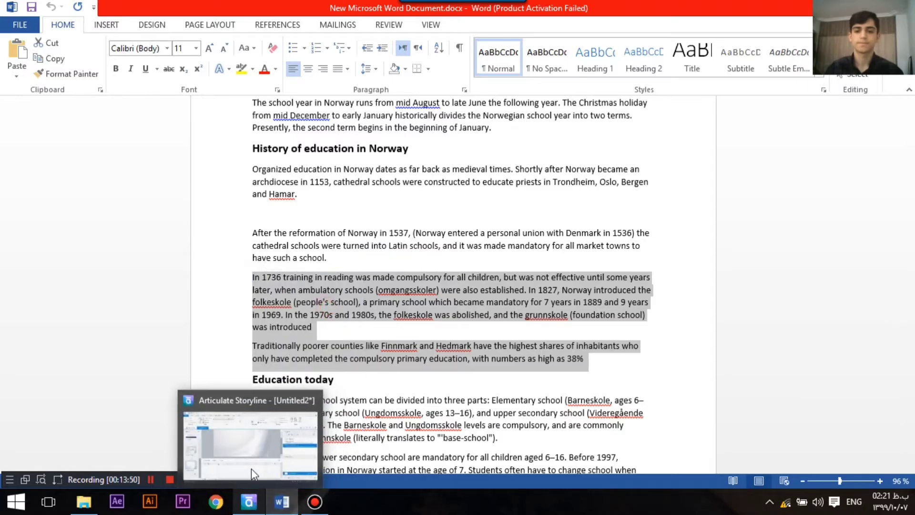
Step: Switch back to Storyline, draw a wide text box on slide 1.4 and paste the copied paragraphs into it
{"action": "left_click", "coordinate": [249, 502]}
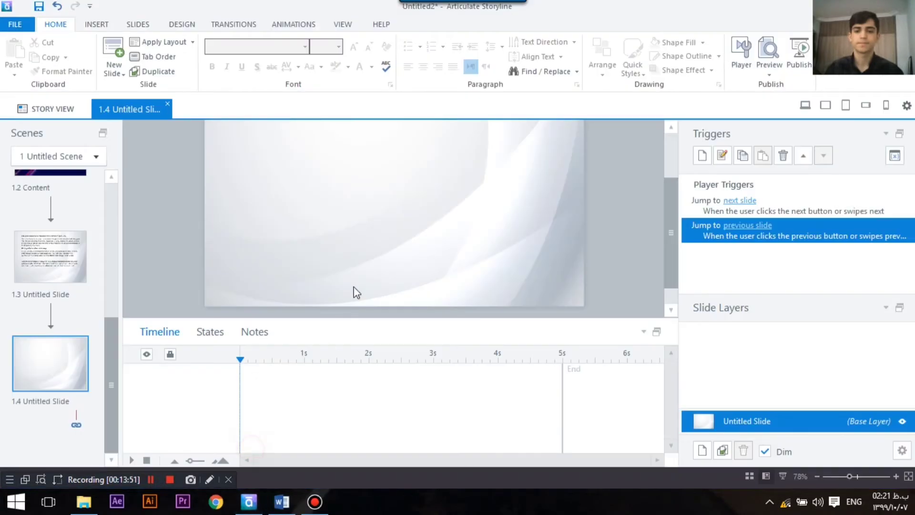
{"action": "left_click", "coordinate": [108, 22]}
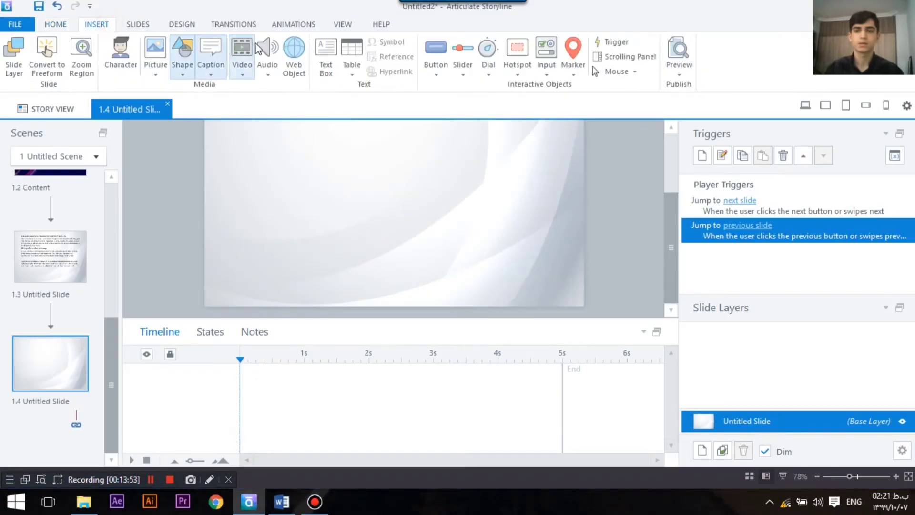
{"action": "left_click", "coordinate": [327, 68]}
{"action": "left_click_drag", "start_coordinate": [505, 147], "coordinate": [210, 216]}
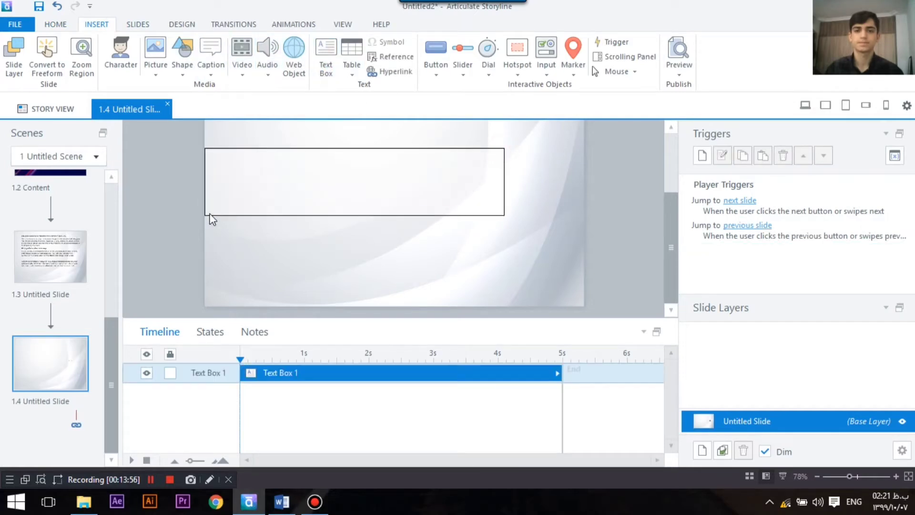
{"action": "right_click", "coordinate": [376, 156]}
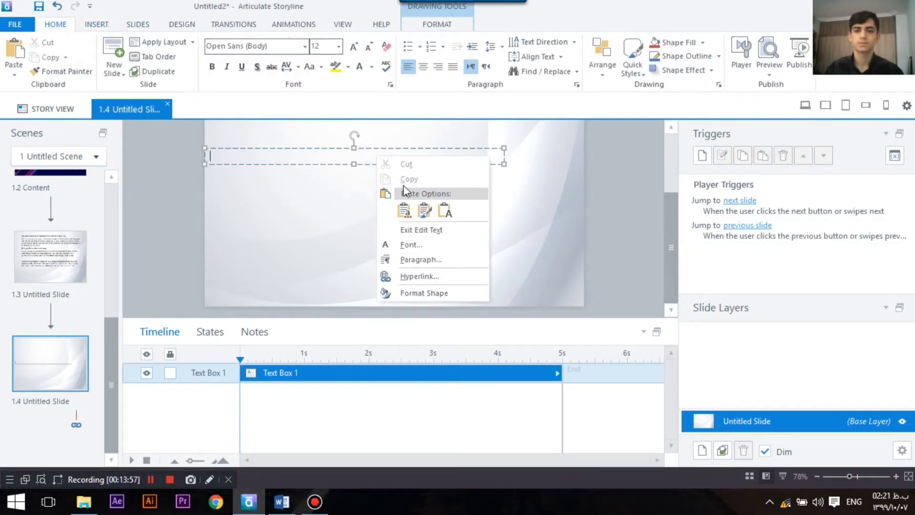
{"action": "left_click", "coordinate": [404, 210]}
{"action": "scroll", "coordinate": [493, 190], "scroll_direction": "up", "scroll_amount": 2}
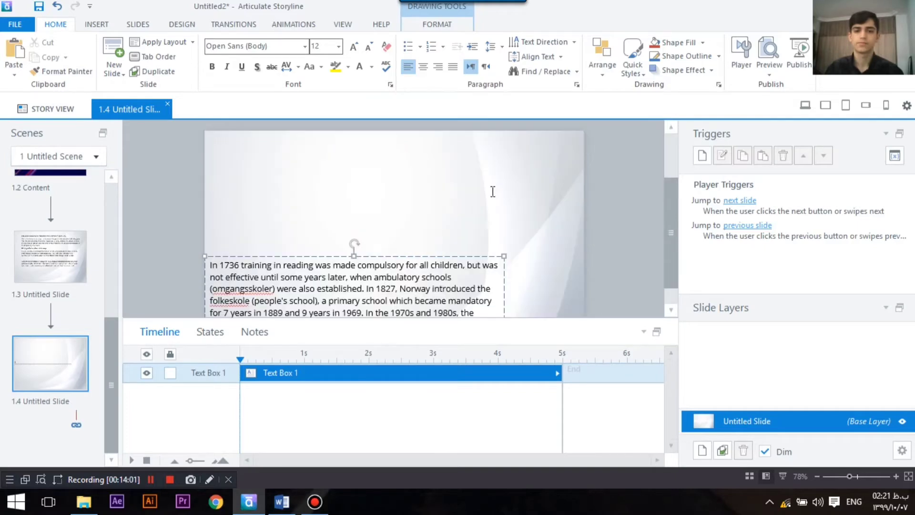
{"action": "scroll", "coordinate": [493, 181], "scroll_direction": "down", "scroll_amount": 2}
{"action": "left_click", "coordinate": [462, 152]}
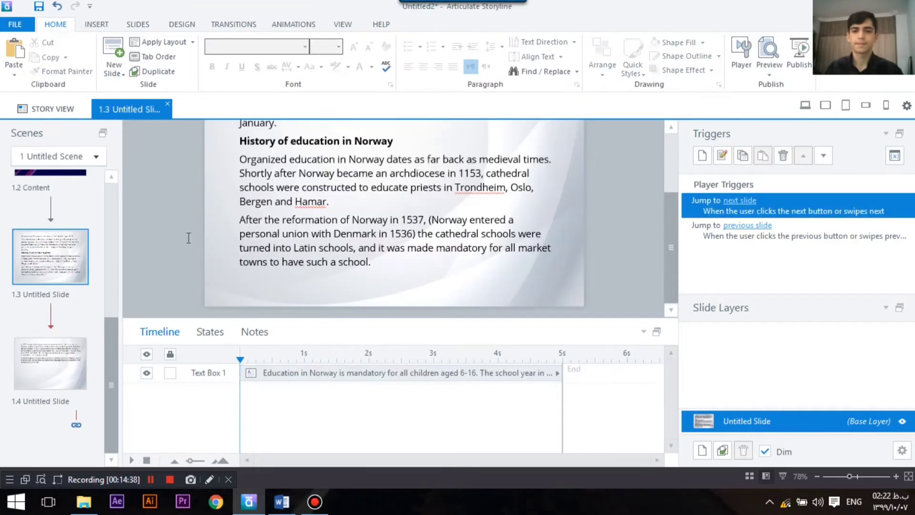
Step: Increase the font size of all the text on slide 1.4 to 14
{"action": "scroll", "coordinate": [377, 211], "scroll_direction": "up", "scroll_amount": 2}
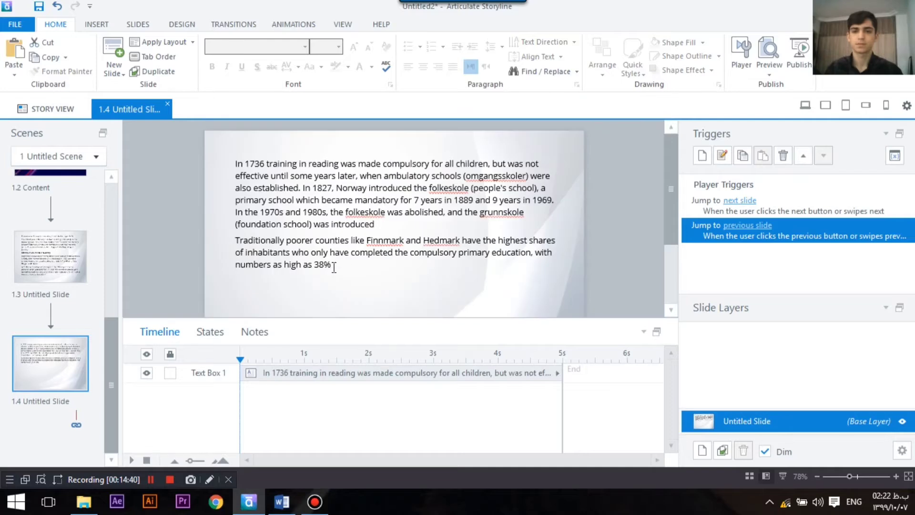
{"action": "left_click_drag", "start_coordinate": [333, 265], "coordinate": [230, 154]}
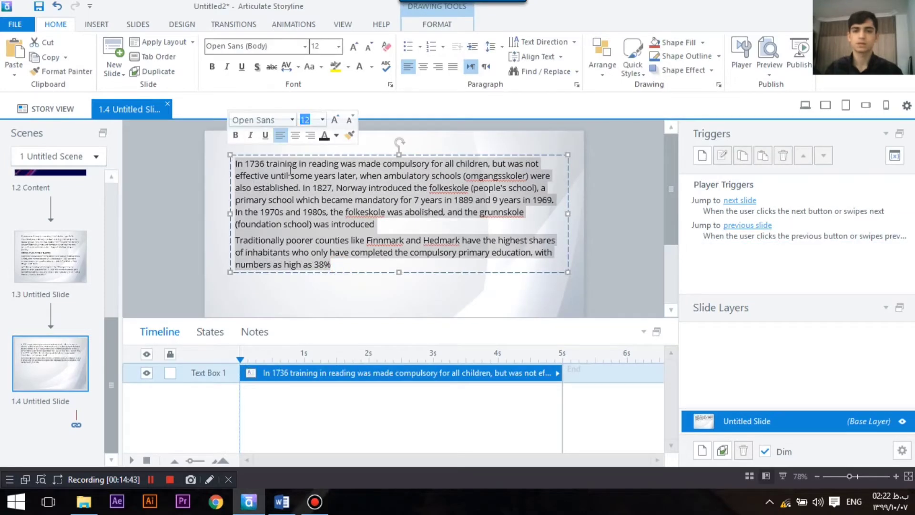
{"action": "left_click", "coordinate": [354, 46]}
{"action": "scroll", "coordinate": [447, 198], "scroll_direction": "down", "scroll_amount": 3}
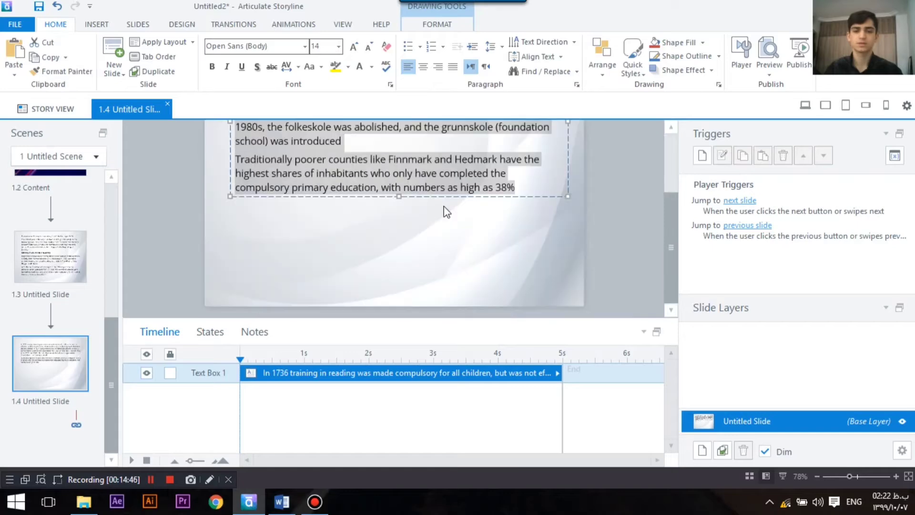
{"action": "left_click", "coordinate": [595, 213]}
{"action": "scroll", "coordinate": [501, 198], "scroll_direction": "up", "scroll_amount": 3}
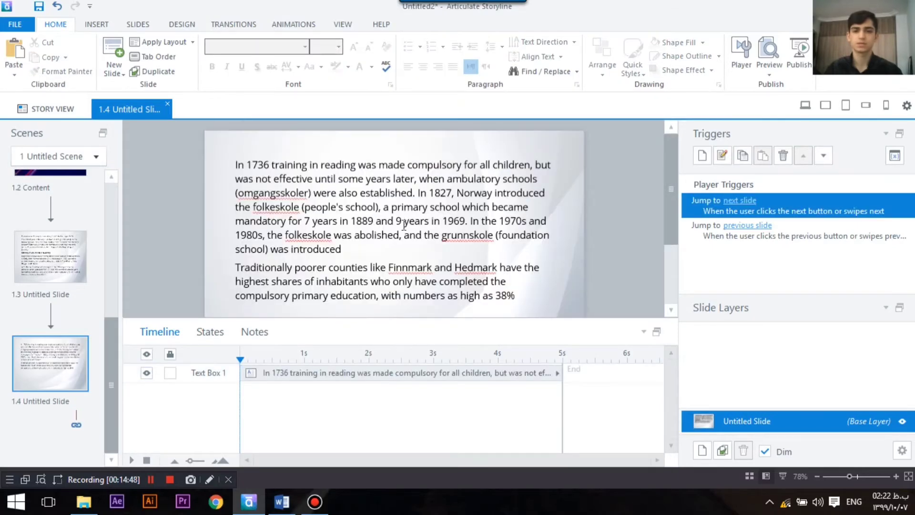
Step: Check the text on slides 1.3 and 1.4 and add a blank basic-layout slide after slide 1.4
{"action": "scroll", "coordinate": [404, 225], "scroll_direction": "down", "scroll_amount": 3}
{"action": "scroll", "coordinate": [378, 240], "scroll_direction": "up", "scroll_amount": 3}
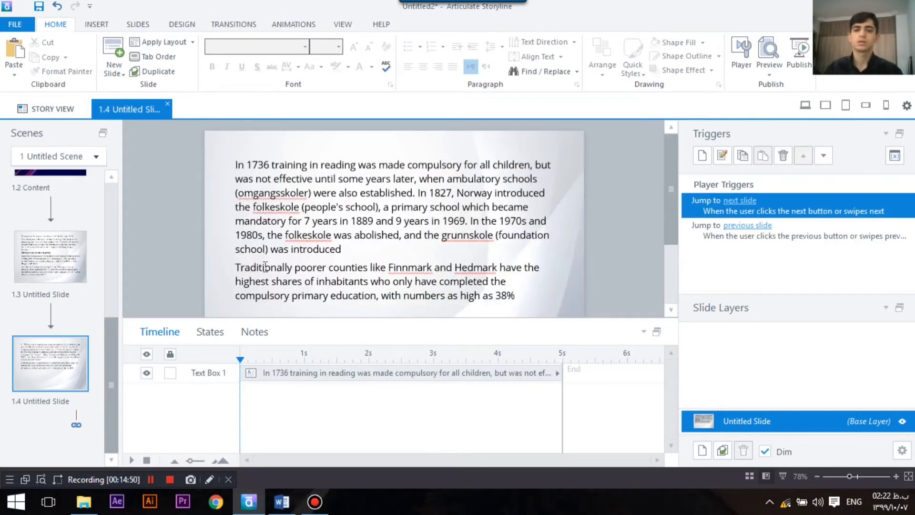
{"action": "left_click", "coordinate": [61, 262]}
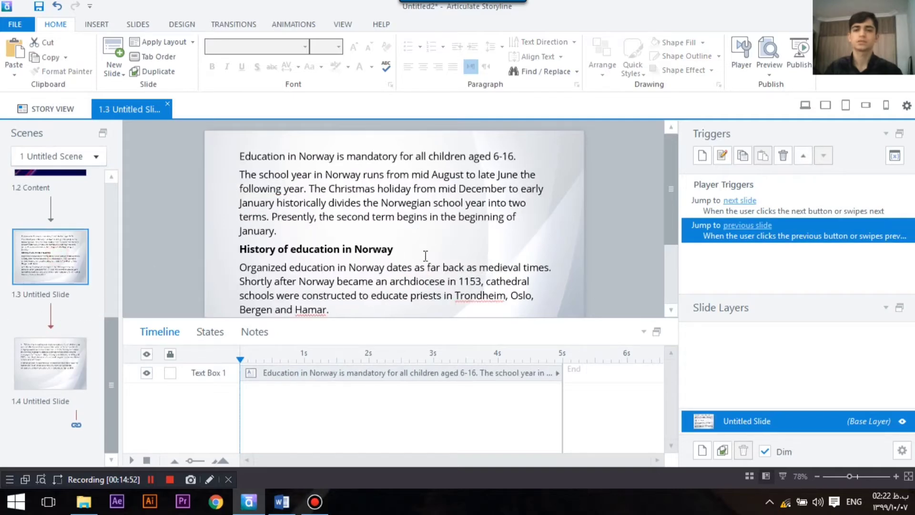
{"action": "left_click", "coordinate": [34, 402]}
{"action": "right_click", "coordinate": [31, 404]}
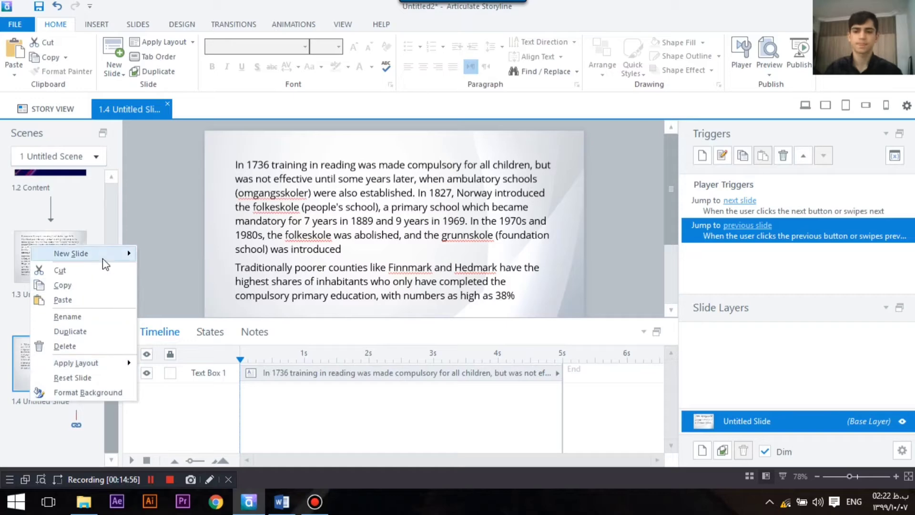
{"action": "mouse_move", "coordinate": [102, 258]}
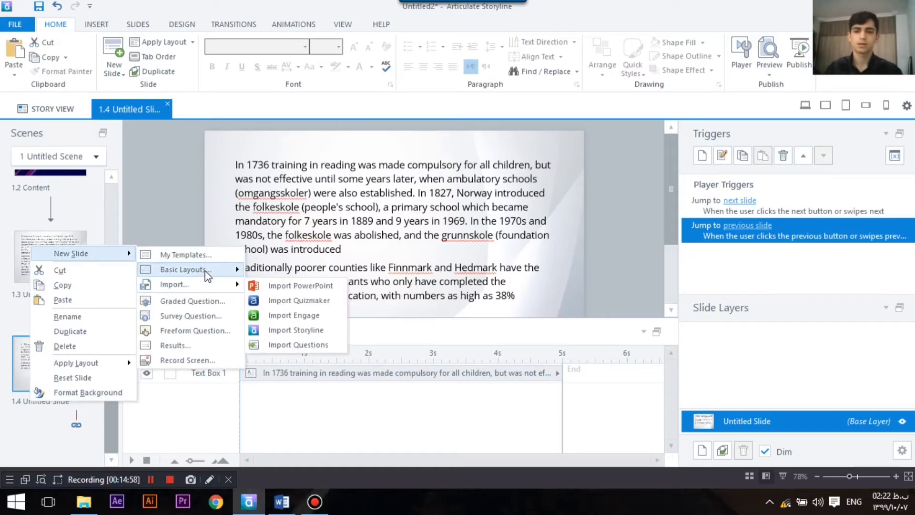
{"action": "mouse_move", "coordinate": [233, 273]}
{"action": "left_click", "coordinate": [356, 322]}
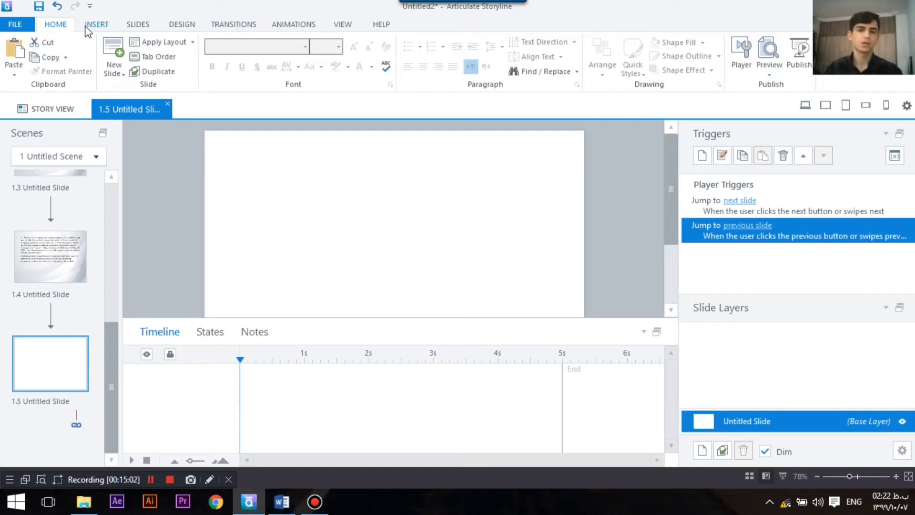
Step: Fill the background of slide 1.5 with the picture 735.jpg from the Background folder
{"action": "left_click", "coordinate": [182, 24]}
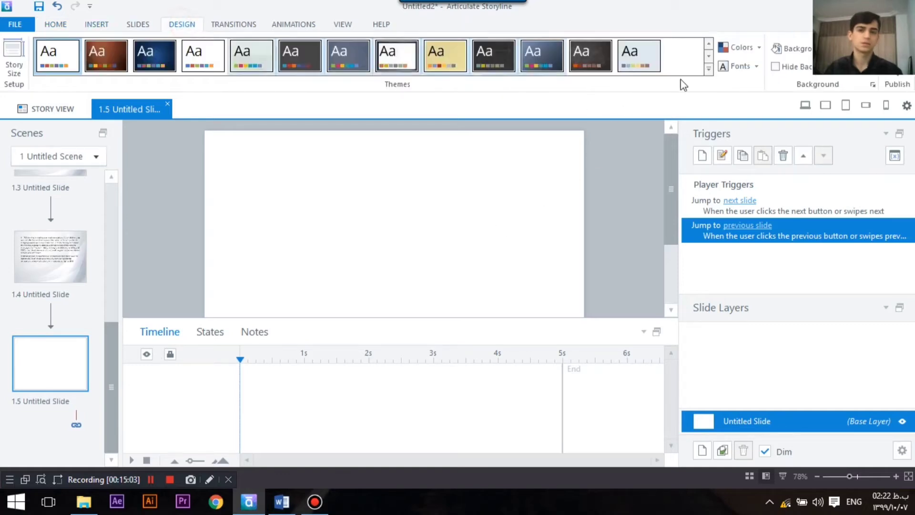
{"action": "left_click", "coordinate": [874, 86]}
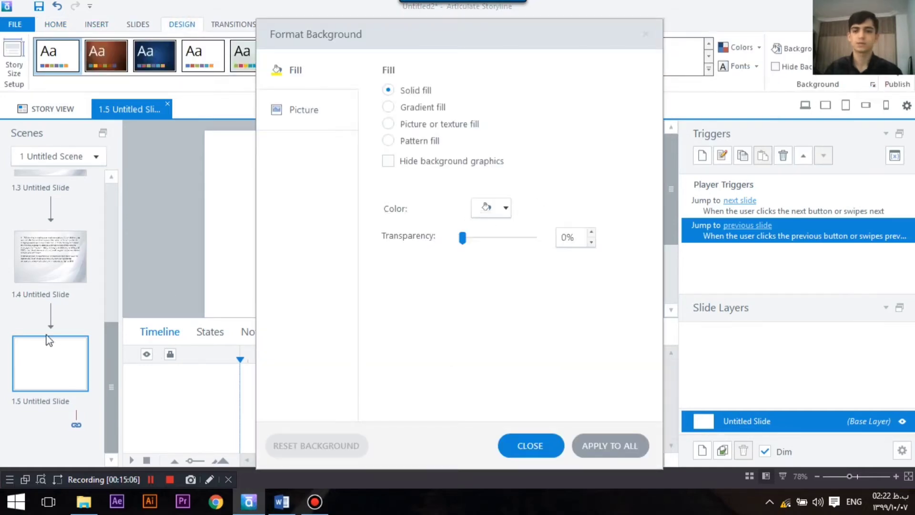
{"action": "left_click", "coordinate": [432, 128]}
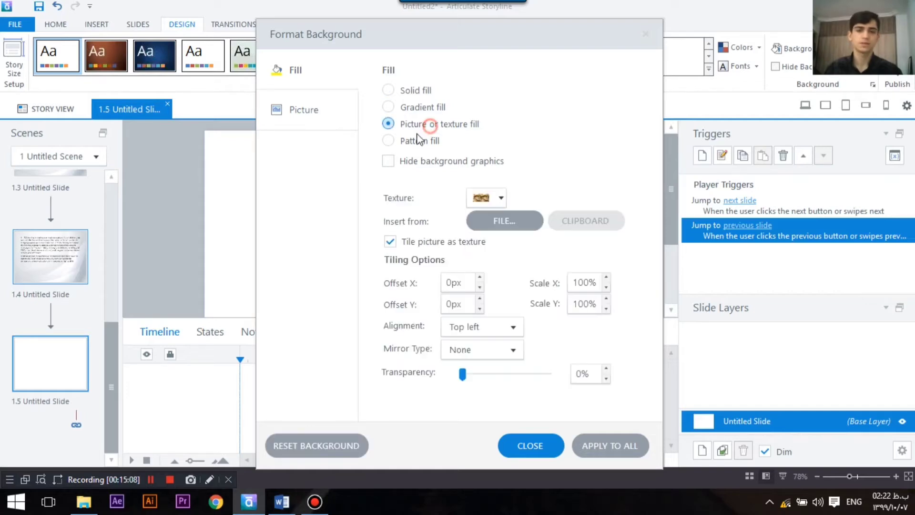
{"action": "left_click", "coordinate": [504, 217]}
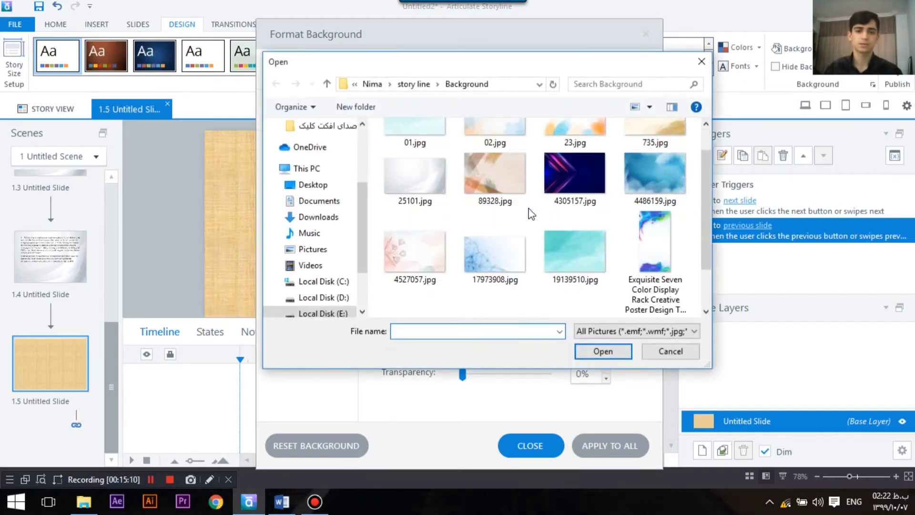
{"action": "left_click", "coordinate": [655, 148]}
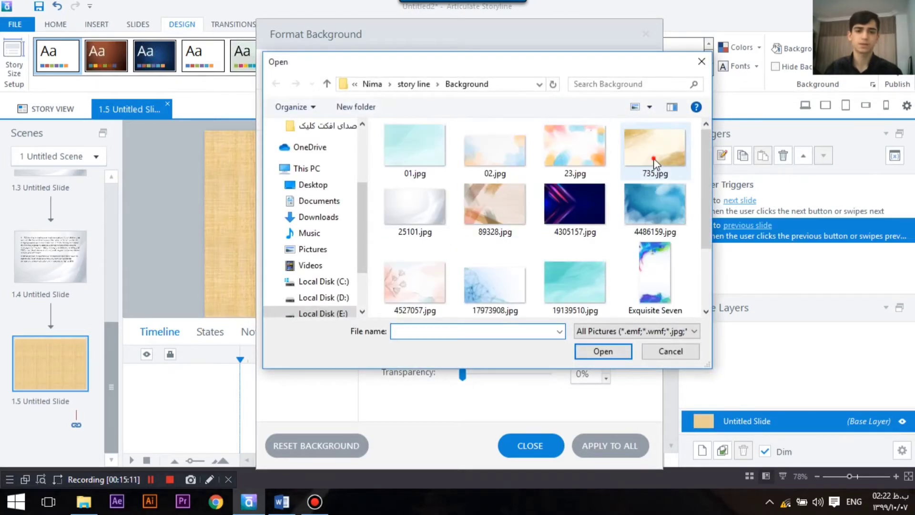
{"action": "left_click", "coordinate": [598, 350]}
{"action": "left_click", "coordinate": [529, 447]}
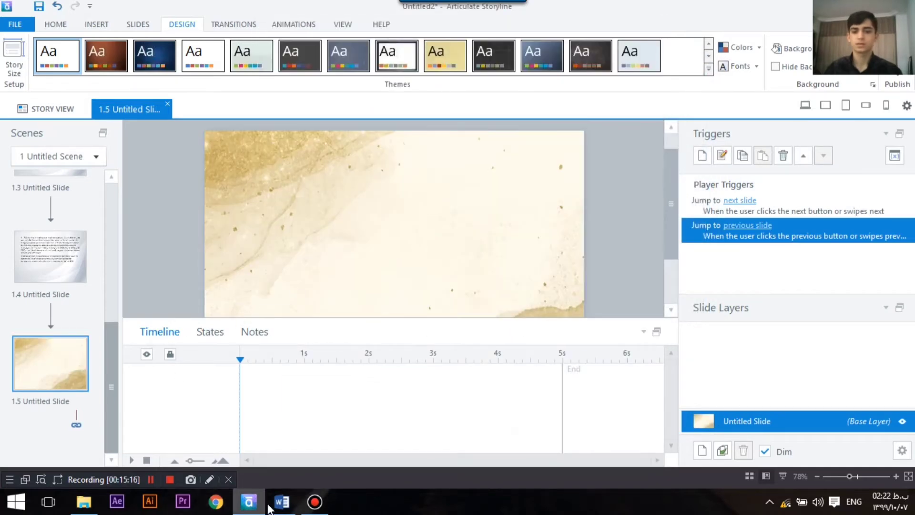
Step: Switch to Word and copy the "Education today" heading with its two paragraphs, through "only offer one of the levels"
{"action": "left_click", "coordinate": [286, 504]}
{"action": "scroll", "coordinate": [327, 241], "scroll_direction": "down", "scroll_amount": 3}
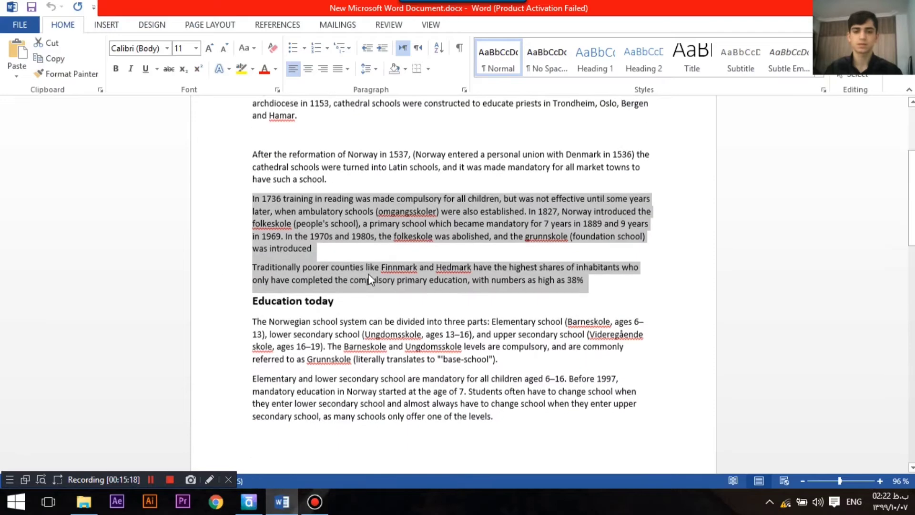
{"action": "left_click_drag", "start_coordinate": [498, 405], "coordinate": [285, 289]}
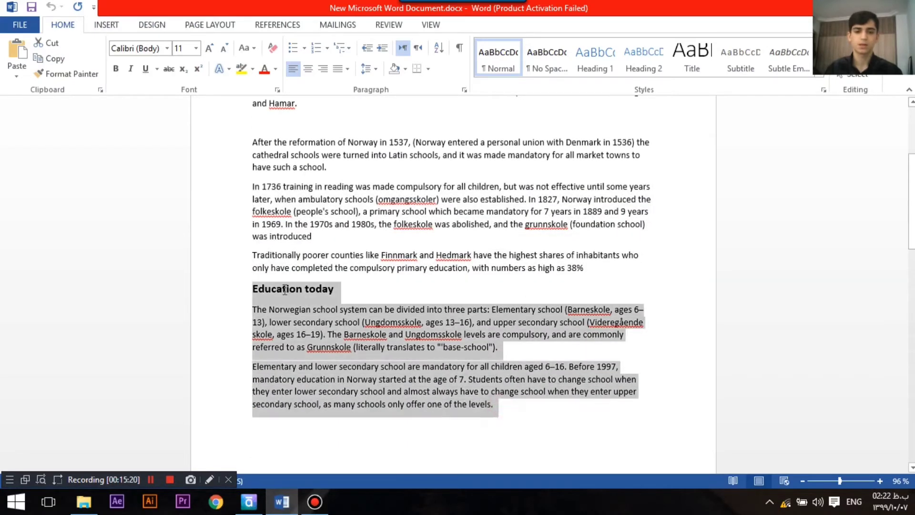
{"action": "right_click", "coordinate": [285, 294]}
{"action": "left_click", "coordinate": [320, 112]}
Step: Switch back to Storyline, draw a text box near the top of slide 1.5 and paste the copied text into it
{"action": "left_click", "coordinate": [249, 502]}
{"action": "left_click", "coordinate": [406, 166]}
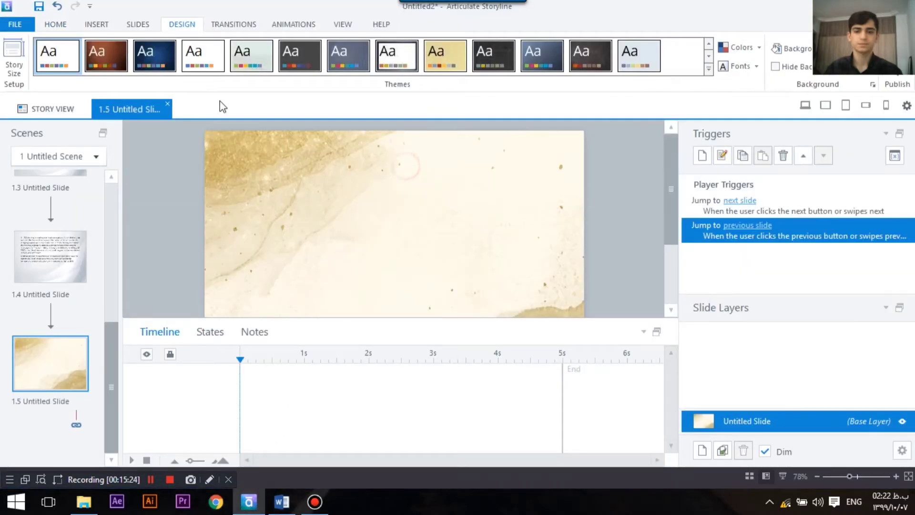
{"action": "left_click", "coordinate": [93, 23]}
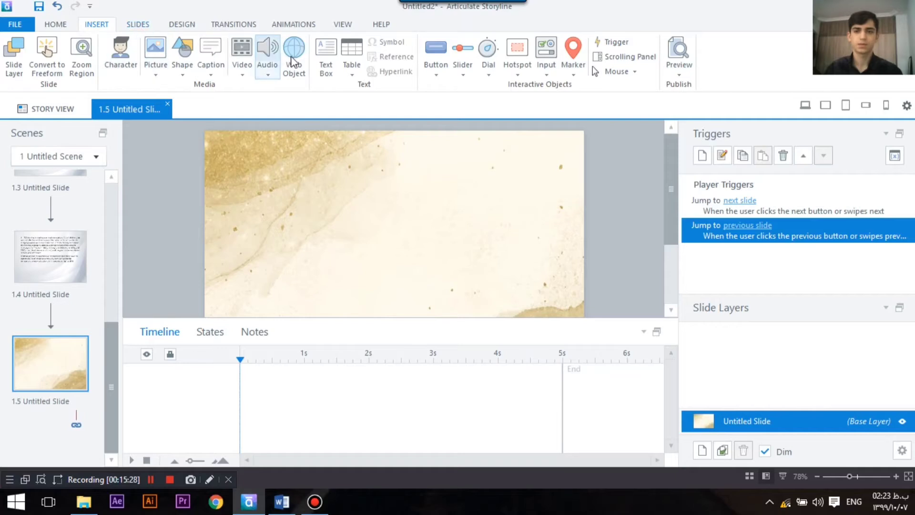
{"action": "left_click", "coordinate": [326, 67]}
{"action": "left_click_drag", "start_coordinate": [522, 151], "coordinate": [327, 167]}
{"action": "right_click", "coordinate": [401, 165]}
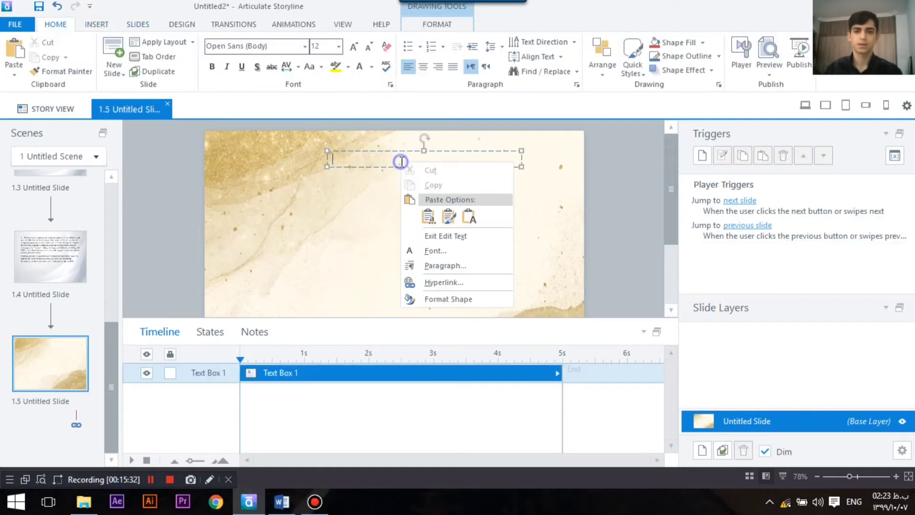
{"action": "left_click", "coordinate": [431, 213]}
Step: Widen the text box on slide 1.5 on both sides so it spans most of the slide's width
{"action": "scroll", "coordinate": [410, 214], "scroll_direction": "down", "scroll_amount": 3}
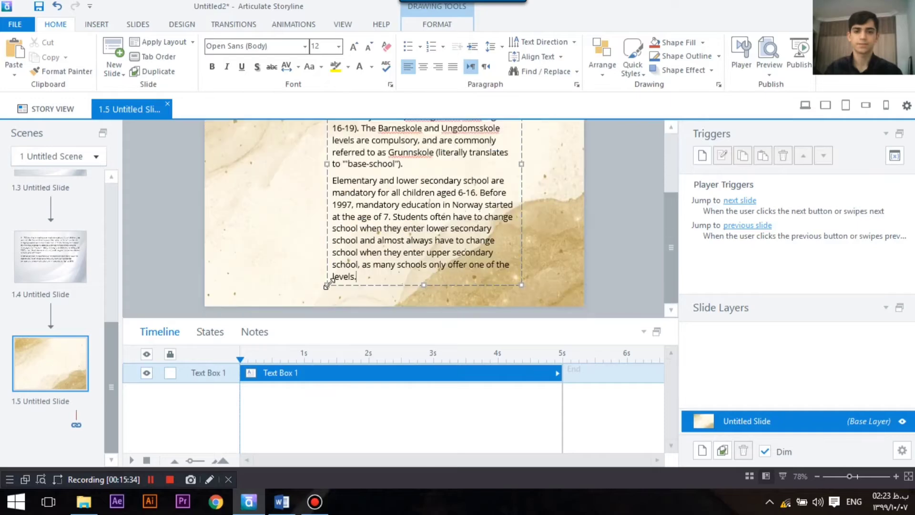
{"action": "left_click_drag", "start_coordinate": [326, 285], "coordinate": [226, 285]}
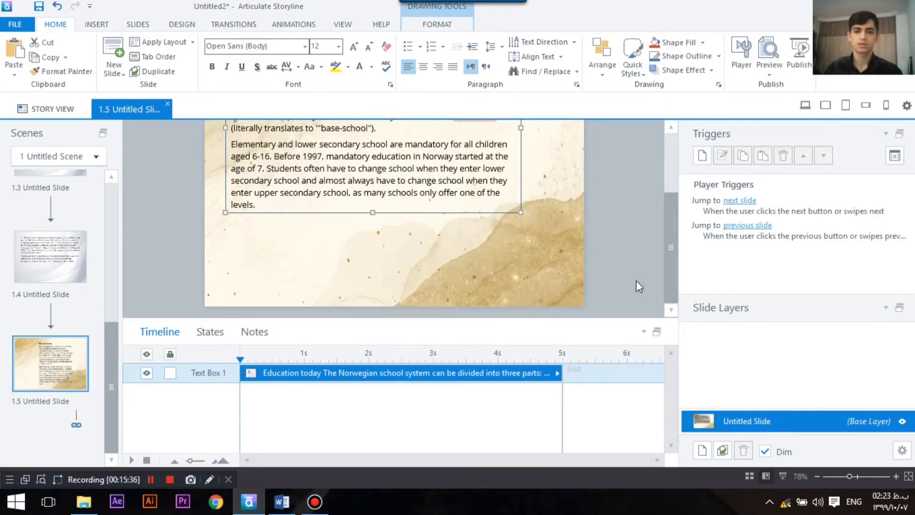
{"action": "left_click_drag", "start_coordinate": [521, 213], "coordinate": [560, 211]}
{"action": "scroll", "coordinate": [429, 239], "scroll_direction": "up", "scroll_amount": 3}
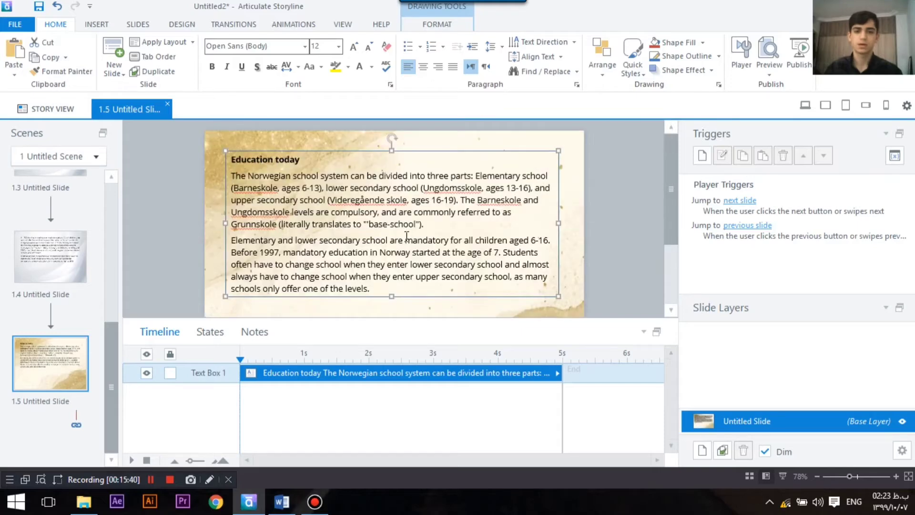
Step: Increase the font size of all the text on slide 1.5 to 14
{"action": "left_click_drag", "start_coordinate": [372, 288], "coordinate": [230, 159]}
{"action": "left_click", "coordinate": [354, 47]}
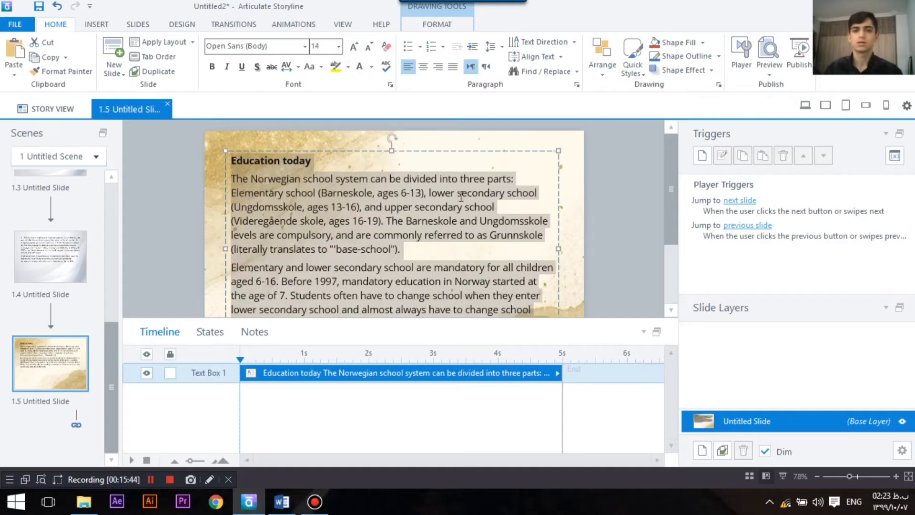
{"action": "scroll", "coordinate": [571, 230], "scroll_direction": "down", "scroll_amount": 3}
{"action": "left_click", "coordinate": [587, 231]}
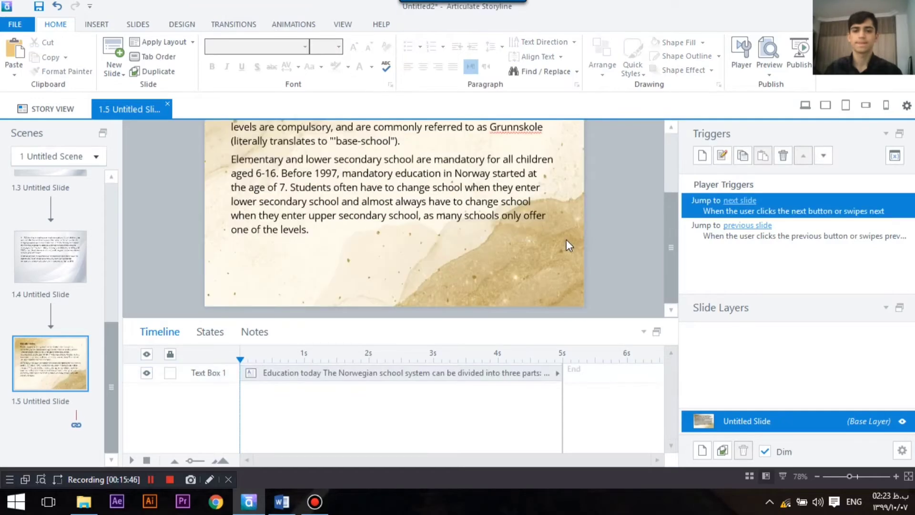
Step: Move the "Education today" text box slightly down on slide 1.5 to balance the space above and below it
{"action": "scroll", "coordinate": [566, 239], "scroll_direction": "up", "scroll_amount": 3}
{"action": "left_click", "coordinate": [422, 143]}
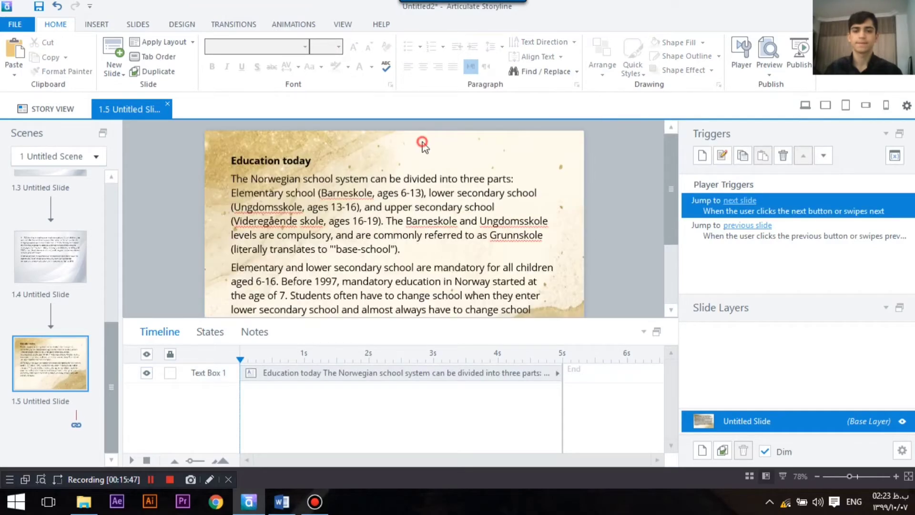
{"action": "left_click", "coordinate": [454, 157]}
{"action": "left_click_drag", "start_coordinate": [454, 153], "coordinate": [456, 167]}
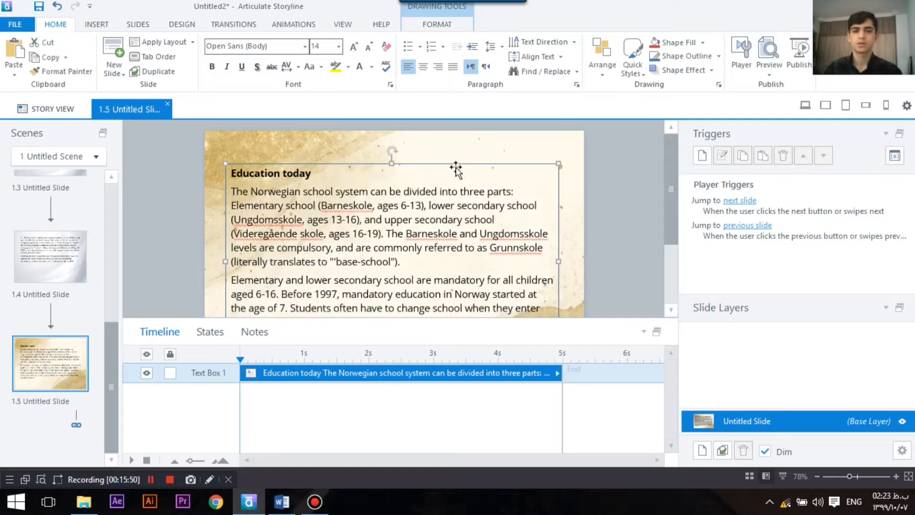
{"action": "scroll", "coordinate": [456, 167], "scroll_direction": "down", "scroll_amount": 3}
{"action": "scroll", "coordinate": [456, 167], "scroll_direction": "up", "scroll_amount": 3}
{"action": "scroll", "coordinate": [499, 225], "scroll_direction": "down", "scroll_amount": 3}
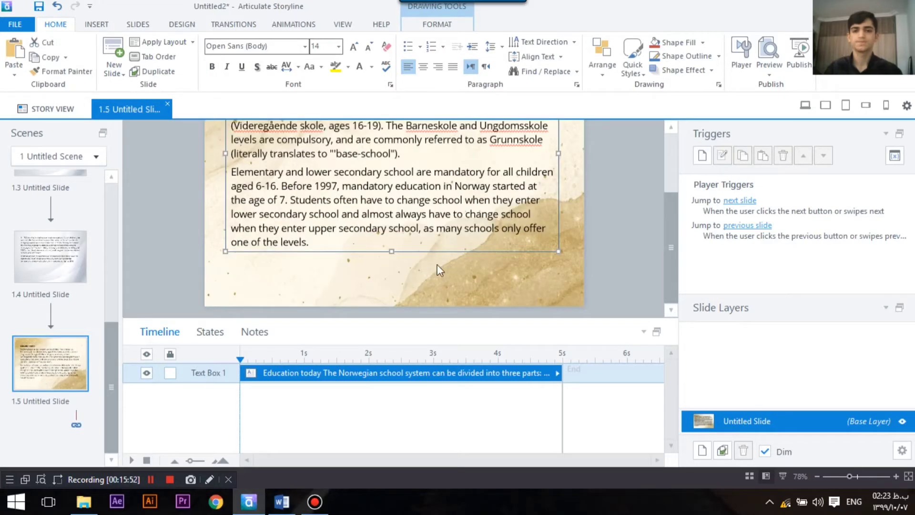
{"action": "left_click", "coordinate": [604, 202]}
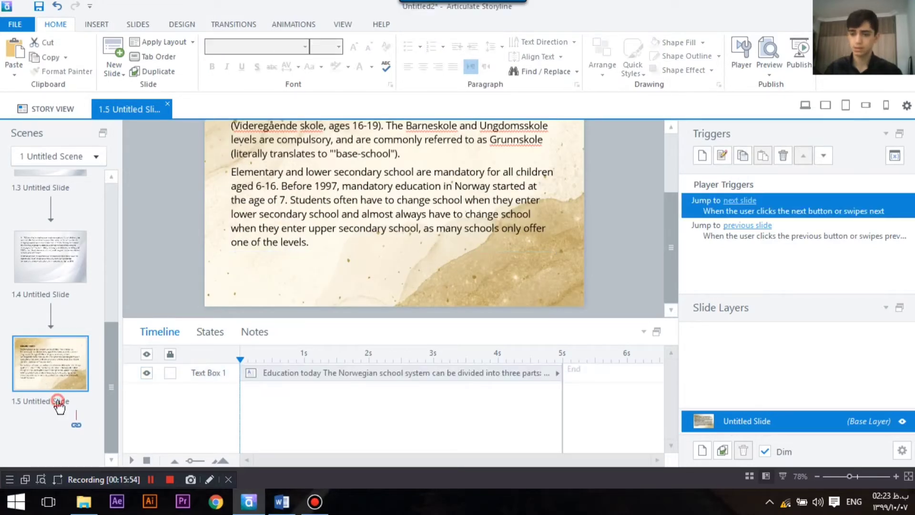
Step: Insert a graded Multiple Choice question slide after slide 1.5 and keep it in Form View
{"action": "scroll", "coordinate": [45, 305], "scroll_direction": "up", "scroll_amount": 5}
{"action": "scroll", "coordinate": [44, 302], "scroll_direction": "down", "scroll_amount": 3}
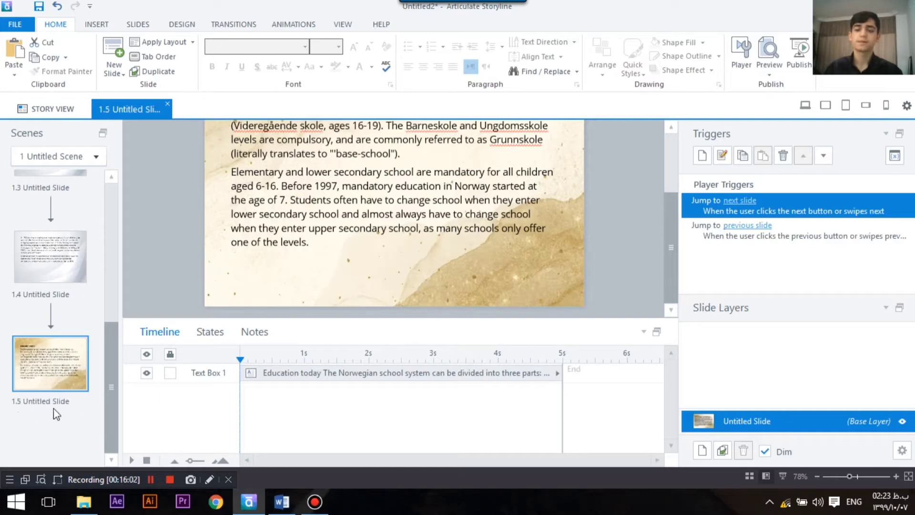
{"action": "left_click", "coordinate": [105, 27]}
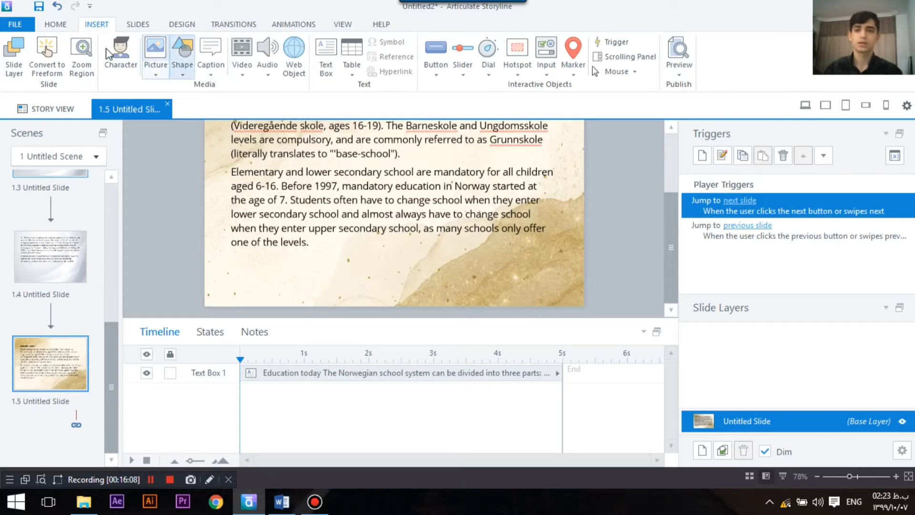
{"action": "left_click", "coordinate": [131, 27]}
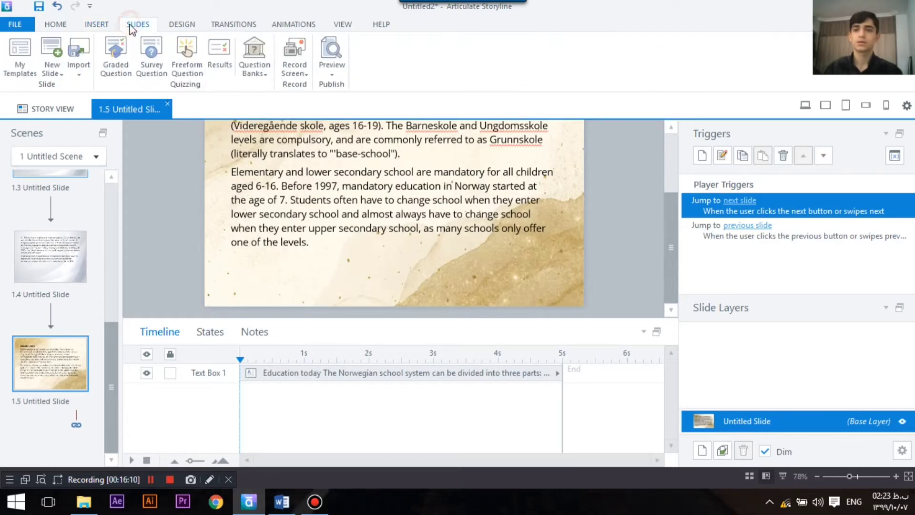
{"action": "left_click", "coordinate": [109, 78]}
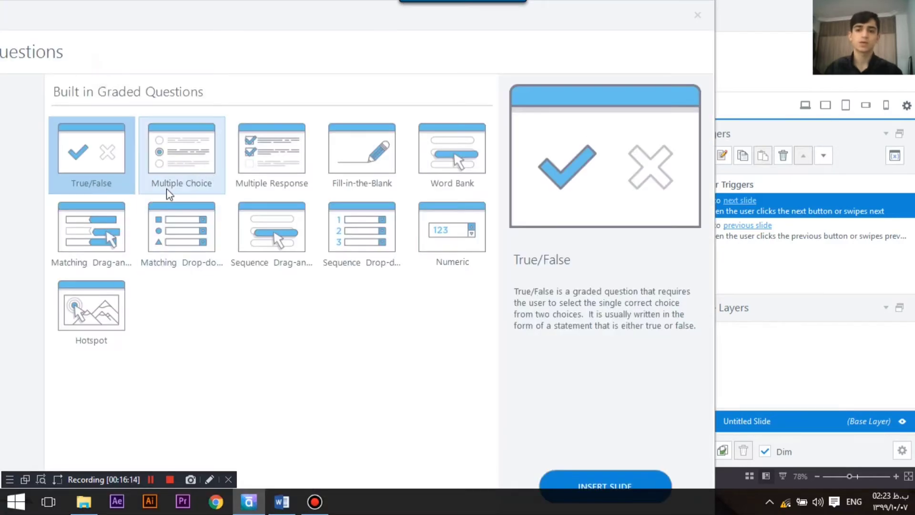
{"action": "left_click", "coordinate": [180, 151]}
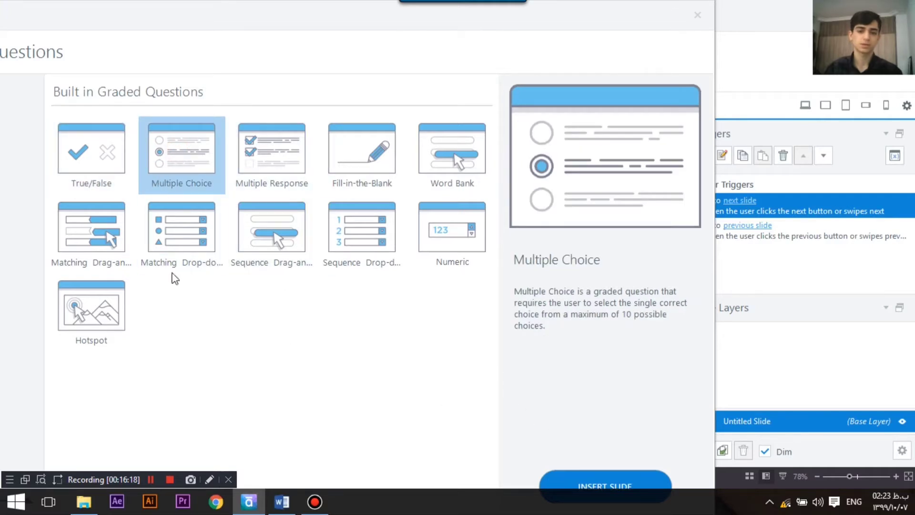
{"action": "left_click", "coordinate": [595, 482]}
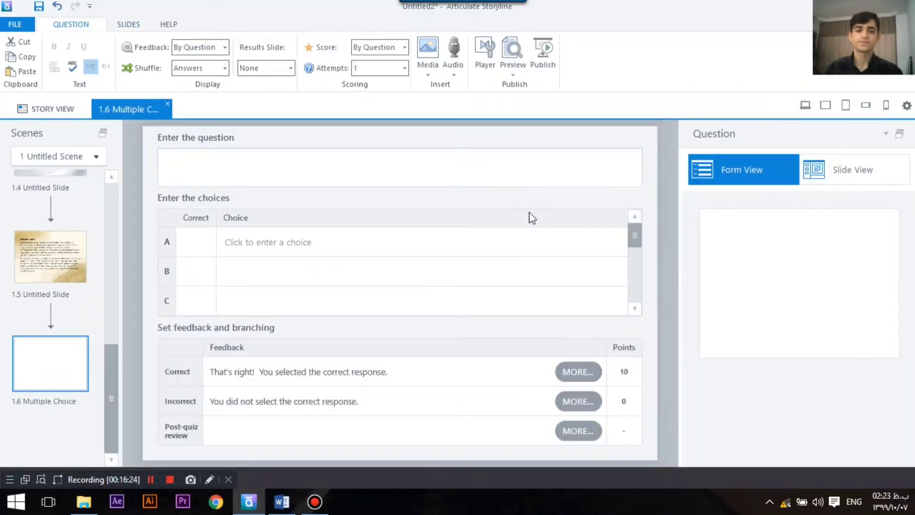
{"action": "left_click", "coordinate": [816, 177]}
{"action": "left_click", "coordinate": [720, 180]}
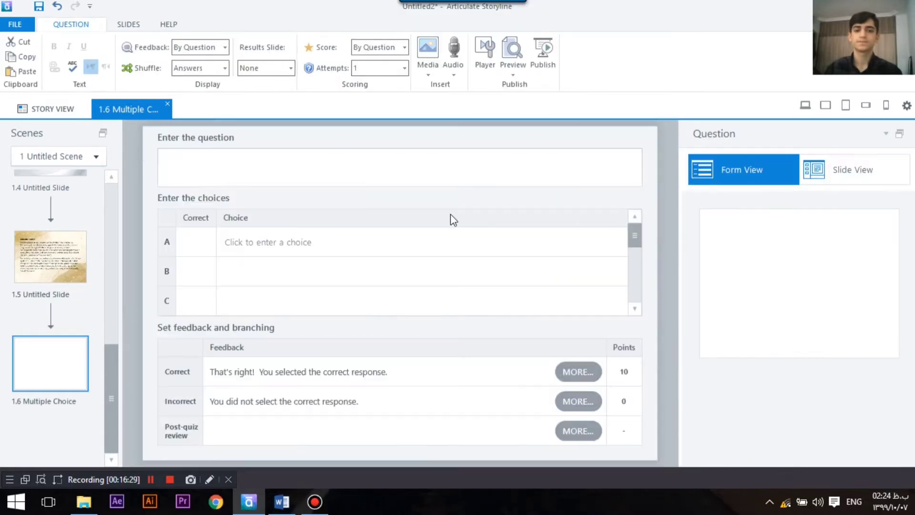
Step: Switch to the Word document and copy the question "When the cathedral schools were turned into Latin schools?"
{"action": "left_click", "coordinate": [212, 164]}
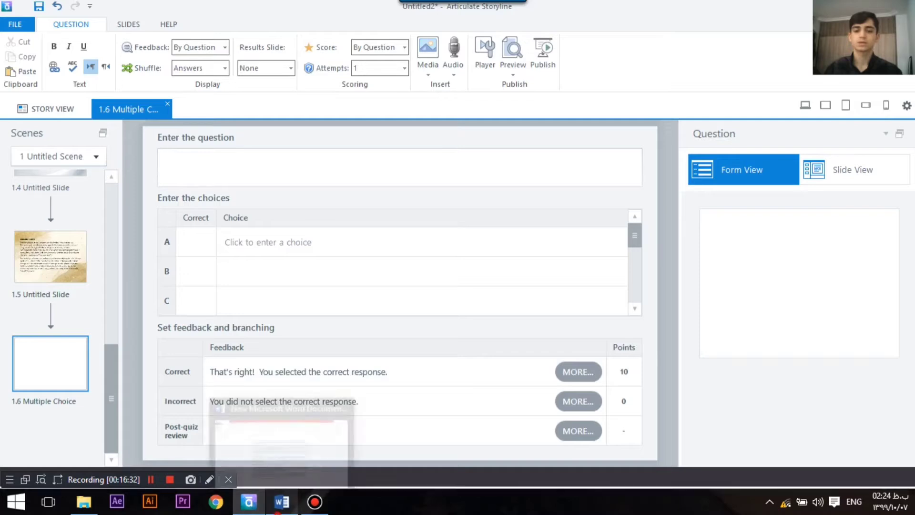
{"action": "left_click", "coordinate": [282, 502]}
{"action": "scroll", "coordinate": [354, 317], "scroll_direction": "down", "scroll_amount": 10}
{"action": "scroll", "coordinate": [364, 317], "scroll_direction": "down", "scroll_amount": 1}
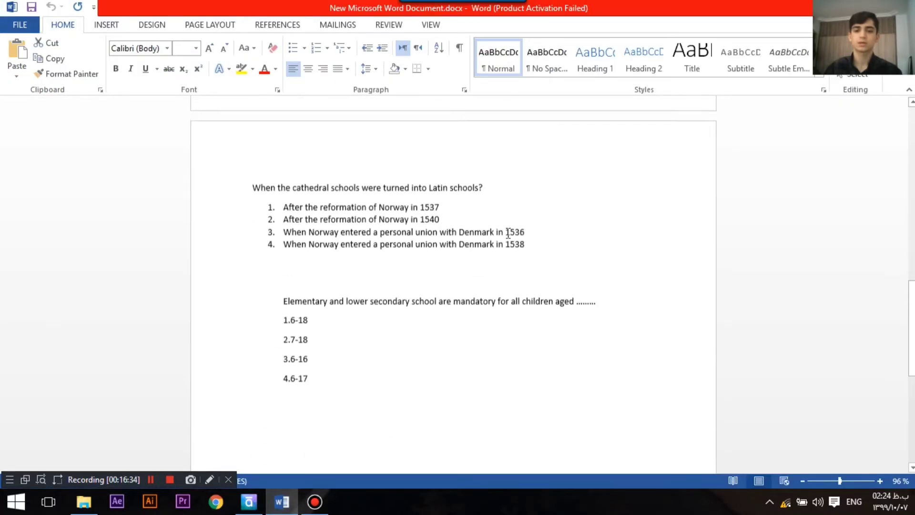
{"action": "left_click_drag", "start_coordinate": [493, 197], "coordinate": [255, 197]}
{"action": "right_click", "coordinate": [289, 199]}
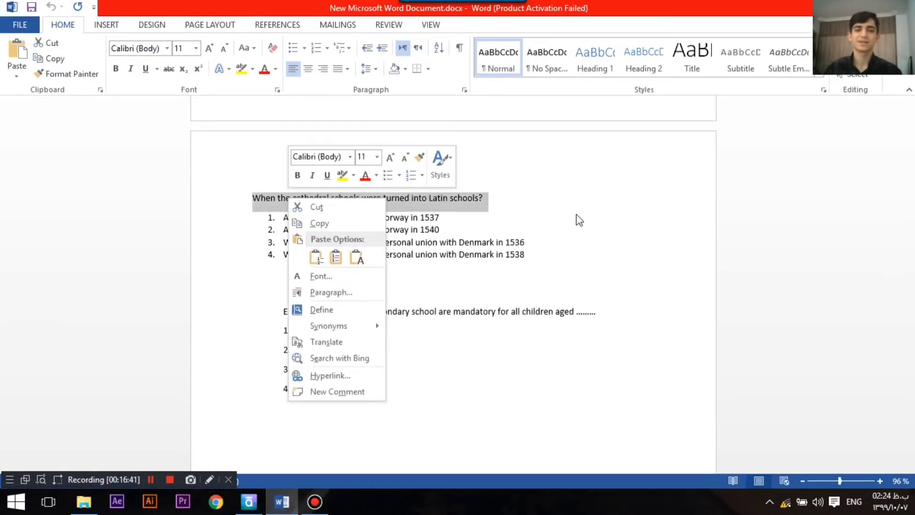
{"action": "left_click", "coordinate": [347, 231]}
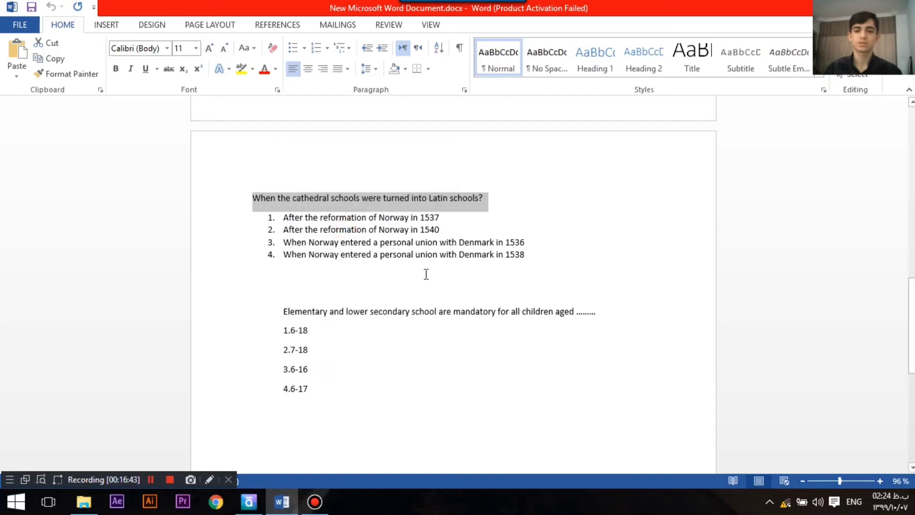
Step: Return to Storyline and paste the copied text as the question of slide 1.6, using the destination theme
{"action": "mouse_move", "coordinate": [241, 511]}
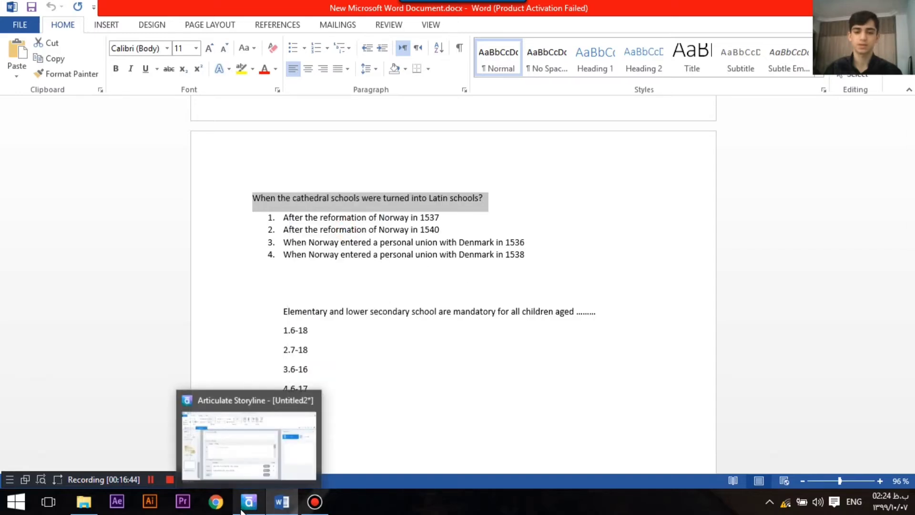
{"action": "left_click", "coordinate": [245, 461]}
{"action": "right_click", "coordinate": [274, 165]}
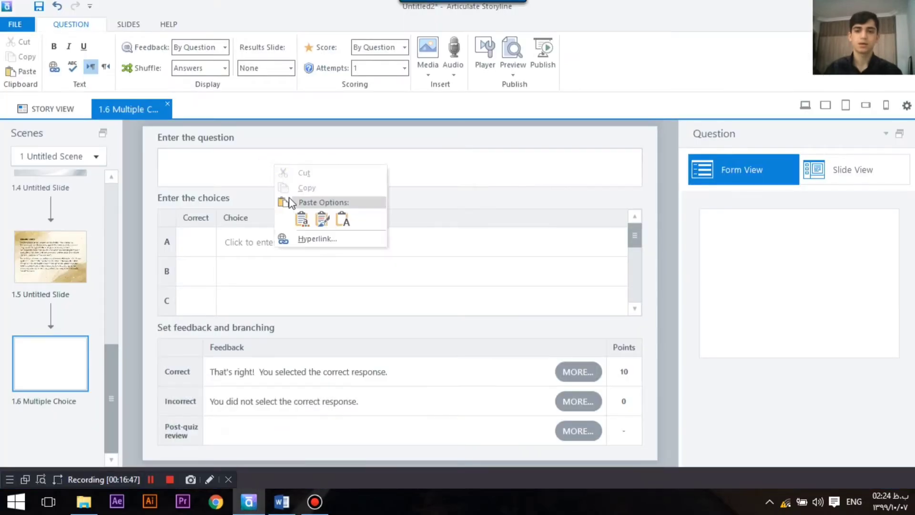
{"action": "left_click", "coordinate": [302, 219]}
Step: Switch to Word and copy the first answer, "After the reformation of Norway in 1537"
{"action": "mouse_move", "coordinate": [281, 502]}
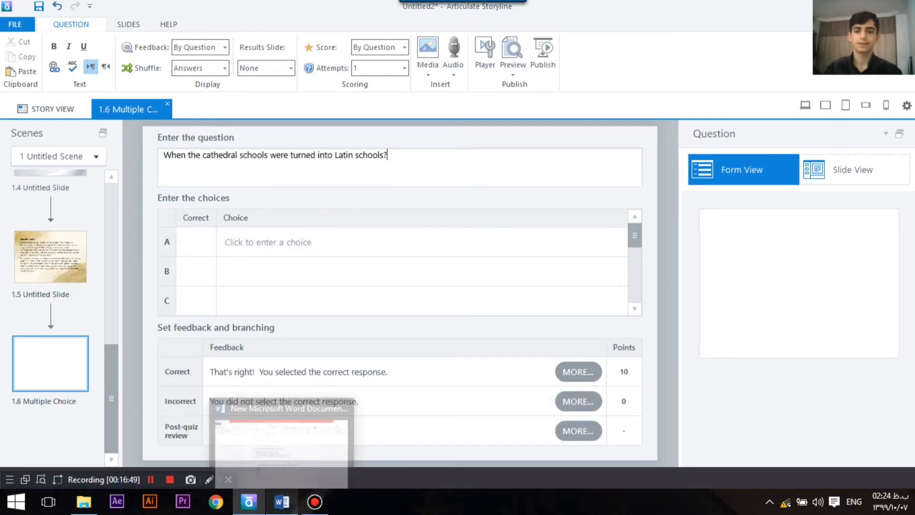
{"action": "left_click", "coordinate": [279, 452]}
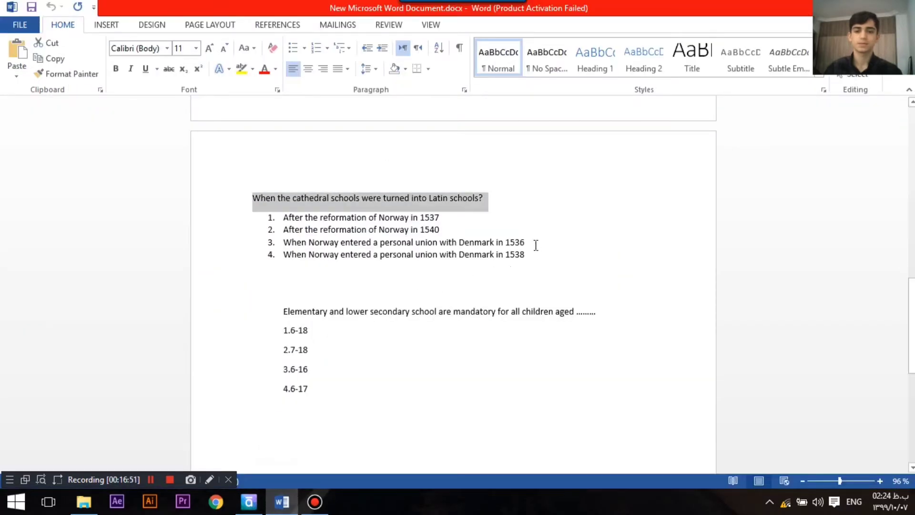
{"action": "left_click_drag", "start_coordinate": [445, 220], "coordinate": [289, 222]}
{"action": "right_click", "coordinate": [289, 221]}
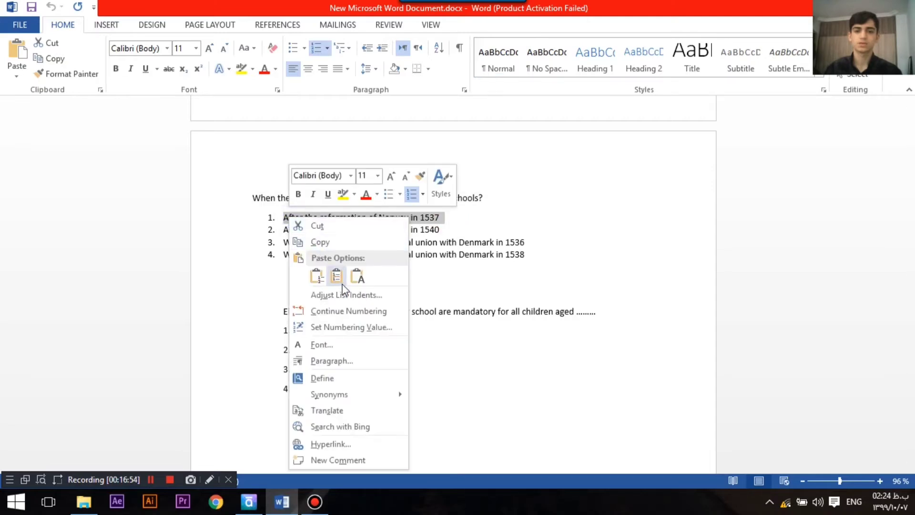
{"action": "left_click", "coordinate": [342, 242]}
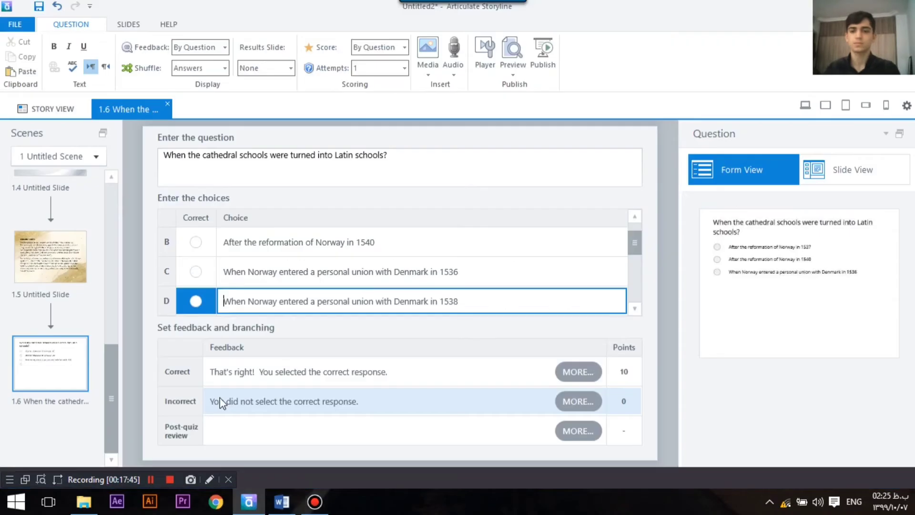
Step: Mark choice A, "After the reformation of Norway in 1537", as the correct answer on slide 1.6
{"action": "scroll", "coordinate": [586, 276], "scroll_direction": "up", "scroll_amount": 1}
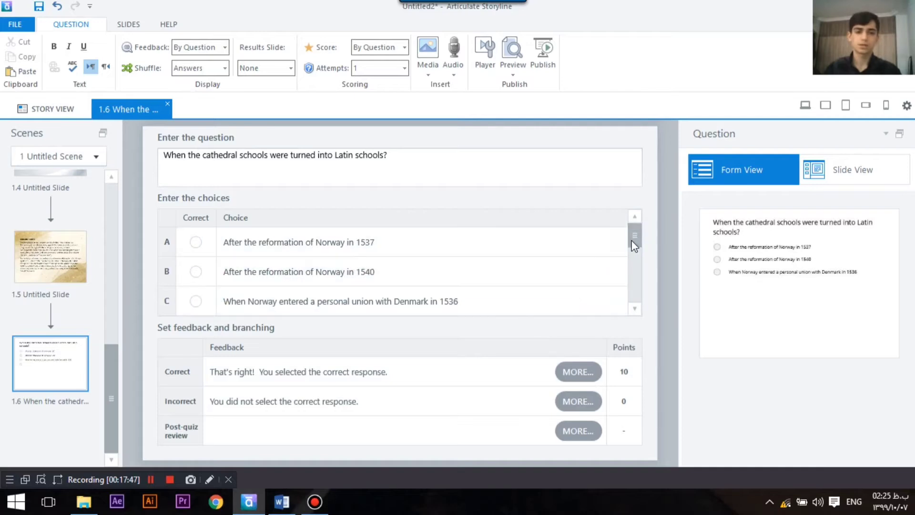
{"action": "left_click_drag", "start_coordinate": [632, 241], "coordinate": [651, 239]}
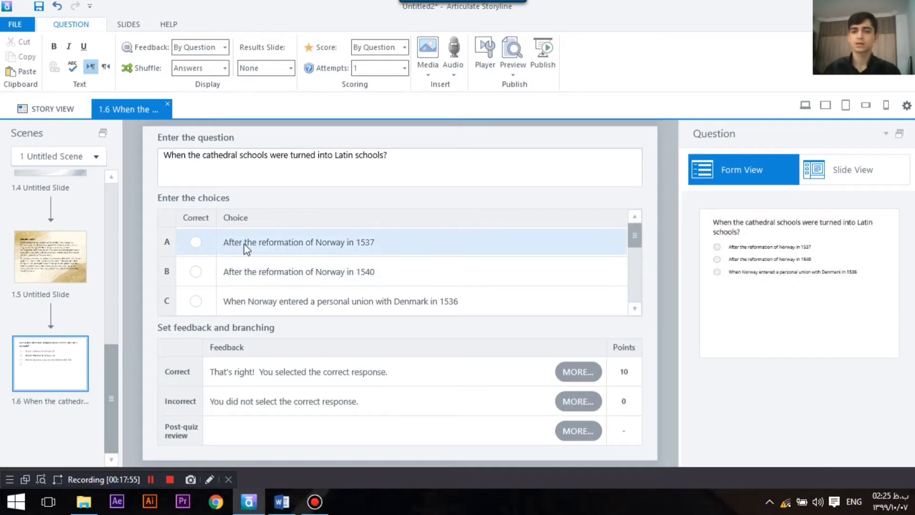
{"action": "left_click", "coordinate": [200, 242]}
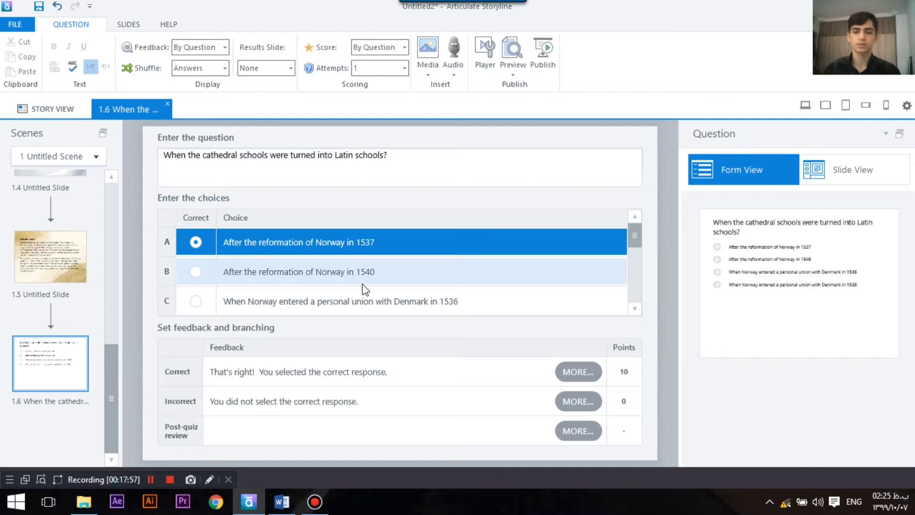
{"action": "scroll", "coordinate": [202, 299], "scroll_direction": "down", "scroll_amount": 1}
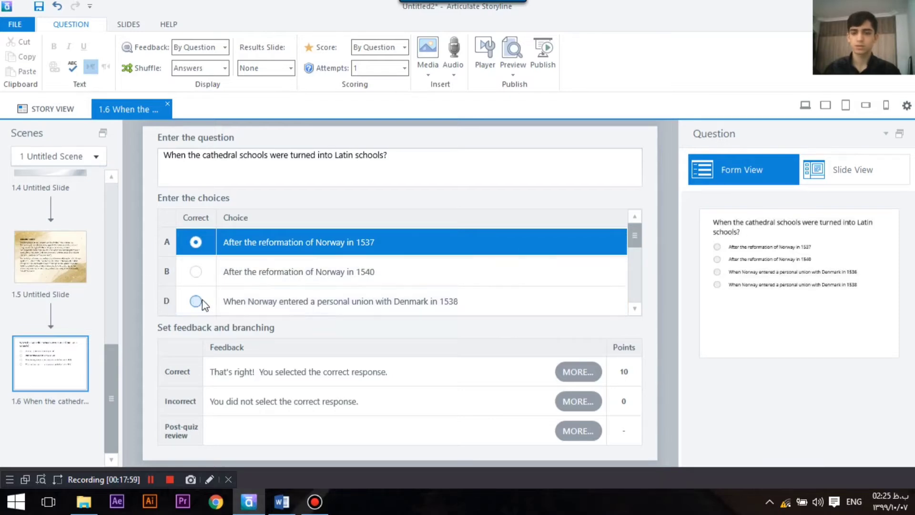
{"action": "scroll", "coordinate": [229, 293], "scroll_direction": "up", "scroll_amount": 1}
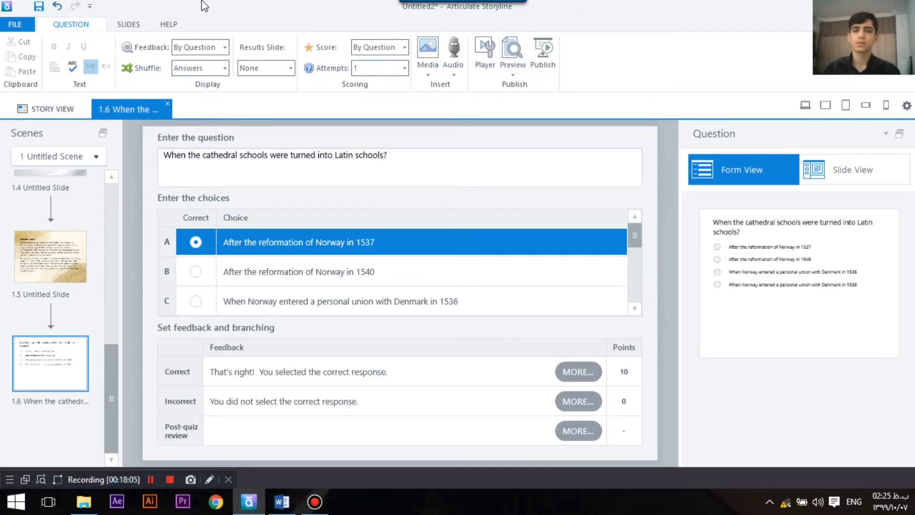
Step: Set the answer shuffling of slide 1.6 to None and show the question in Slide View
{"action": "left_click", "coordinate": [224, 69]}
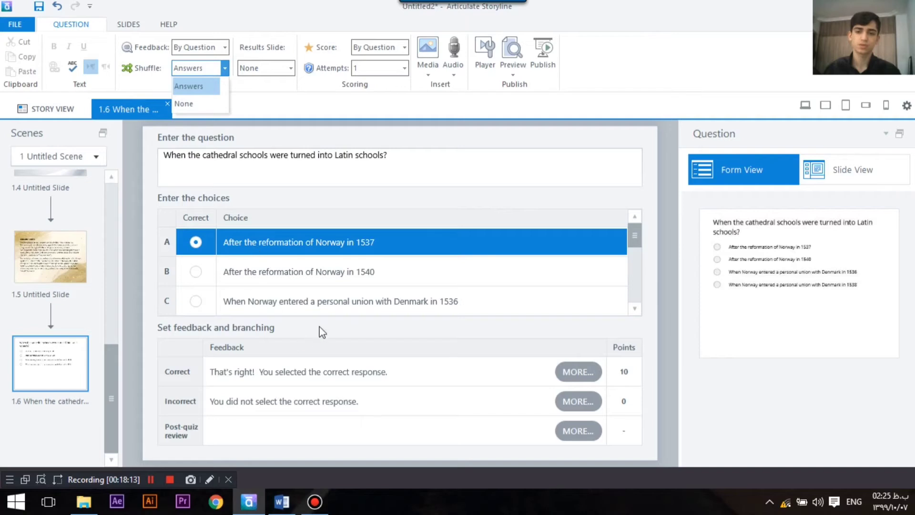
{"action": "left_click", "coordinate": [192, 106]}
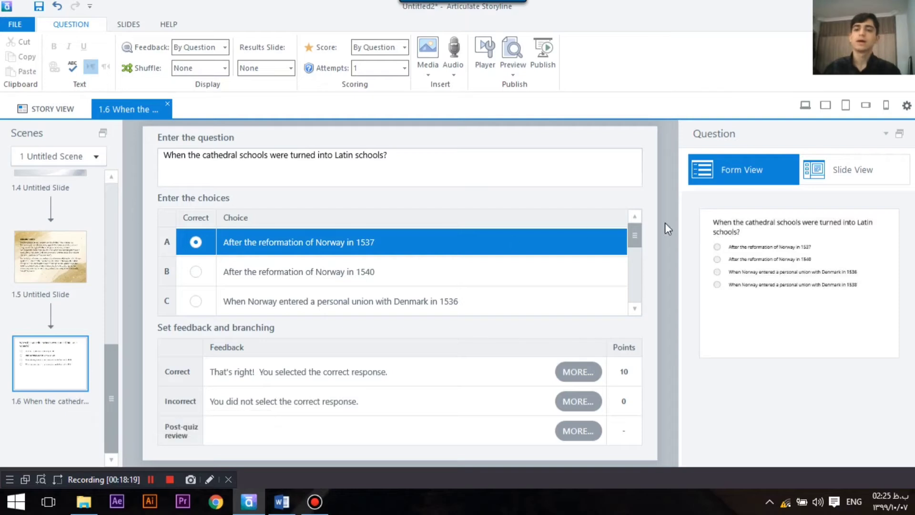
{"action": "left_click", "coordinate": [816, 170]}
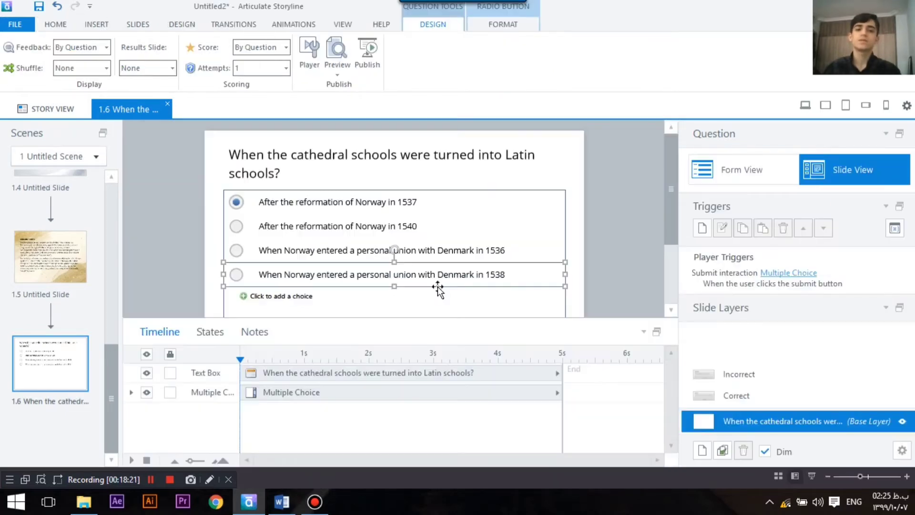
{"action": "scroll", "coordinate": [513, 231], "scroll_direction": "down", "scroll_amount": 2}
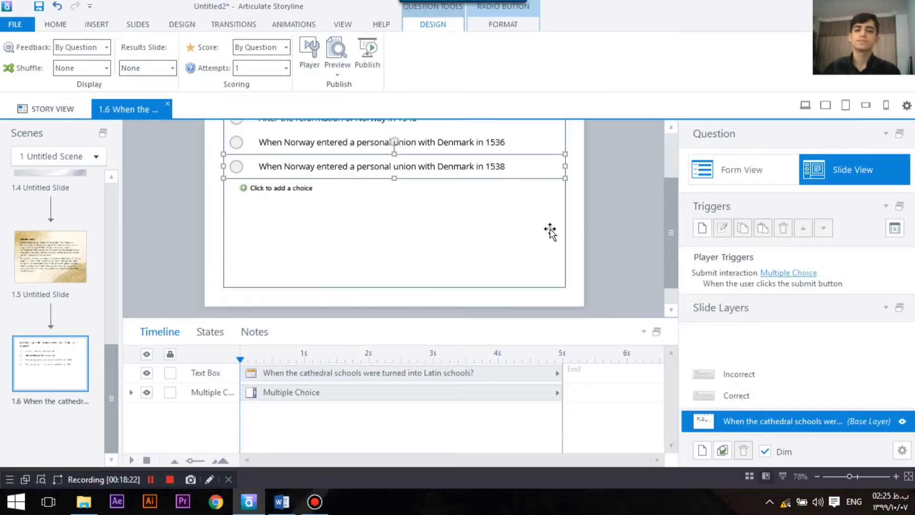
{"action": "left_click", "coordinate": [579, 208]}
{"action": "scroll", "coordinate": [370, 276], "scroll_direction": "up", "scroll_amount": 2}
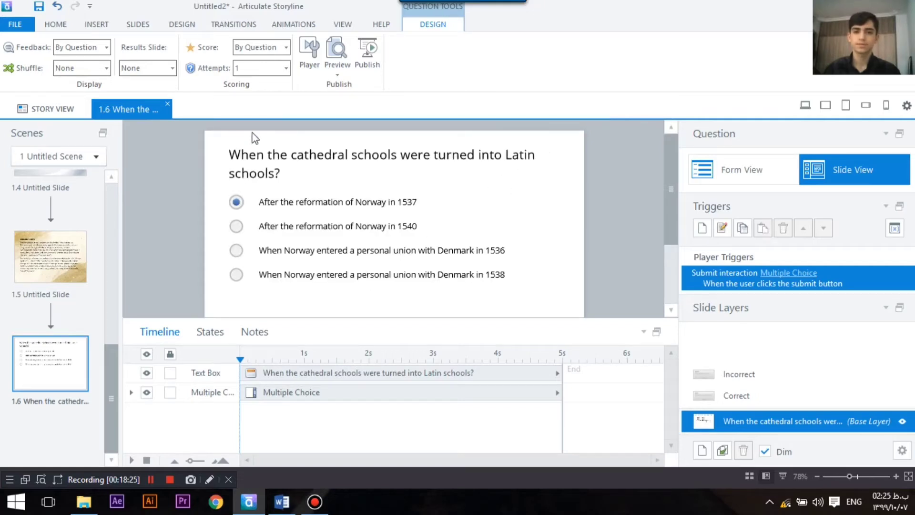
Step: Give slide 1.6 a picture background fill using the image file 17973908.jpg
{"action": "left_click", "coordinate": [192, 26]}
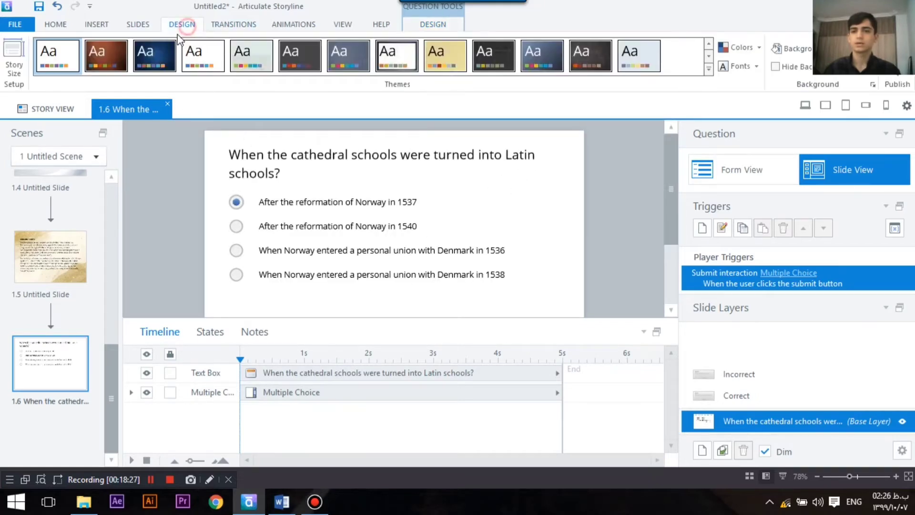
{"action": "left_click", "coordinate": [871, 84]}
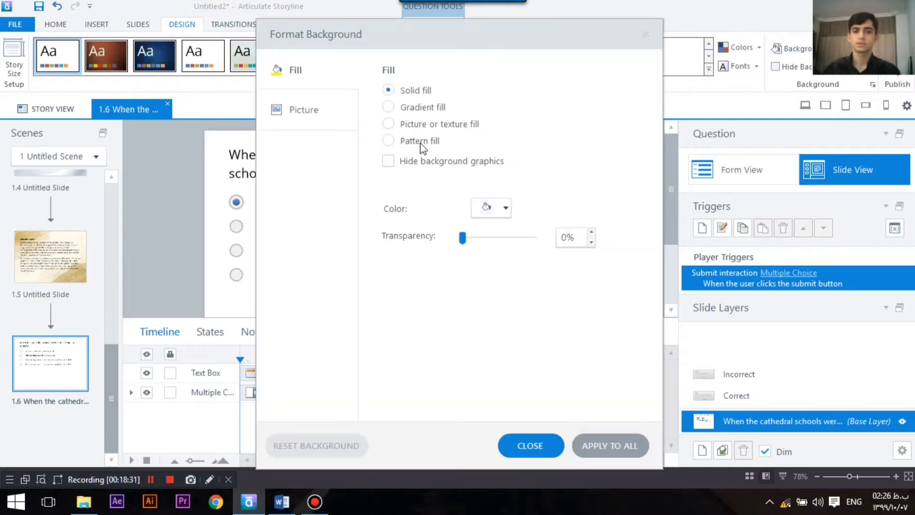
{"action": "left_click", "coordinate": [415, 123]}
{"action": "left_click", "coordinate": [475, 218]}
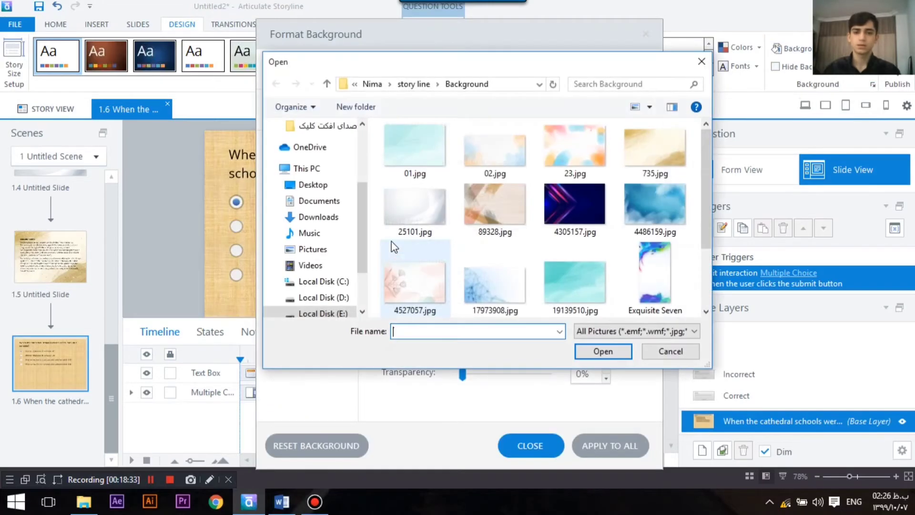
{"action": "scroll", "coordinate": [393, 246], "scroll_direction": "down", "scroll_amount": 3}
{"action": "scroll", "coordinate": [477, 200], "scroll_direction": "up", "scroll_amount": 3}
{"action": "scroll", "coordinate": [496, 172], "scroll_direction": "down", "scroll_amount": 3}
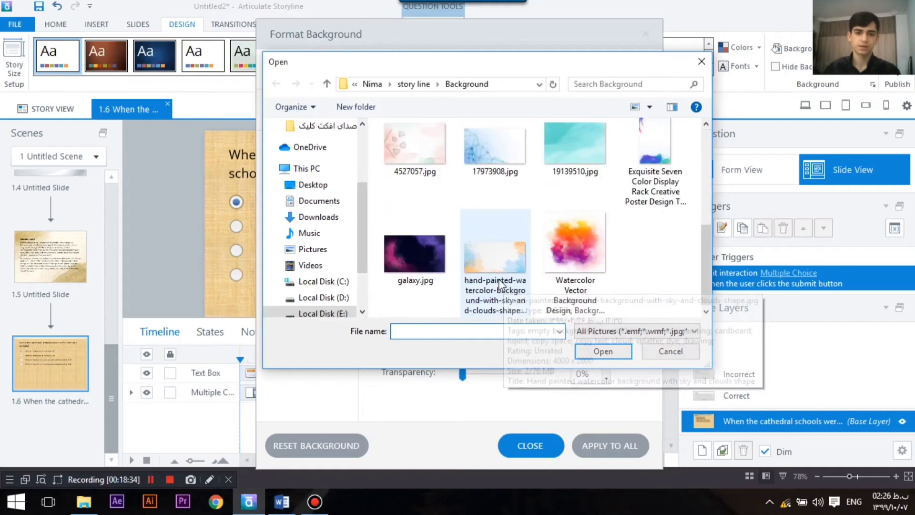
{"action": "left_click", "coordinate": [495, 152]}
{"action": "left_click", "coordinate": [603, 351]}
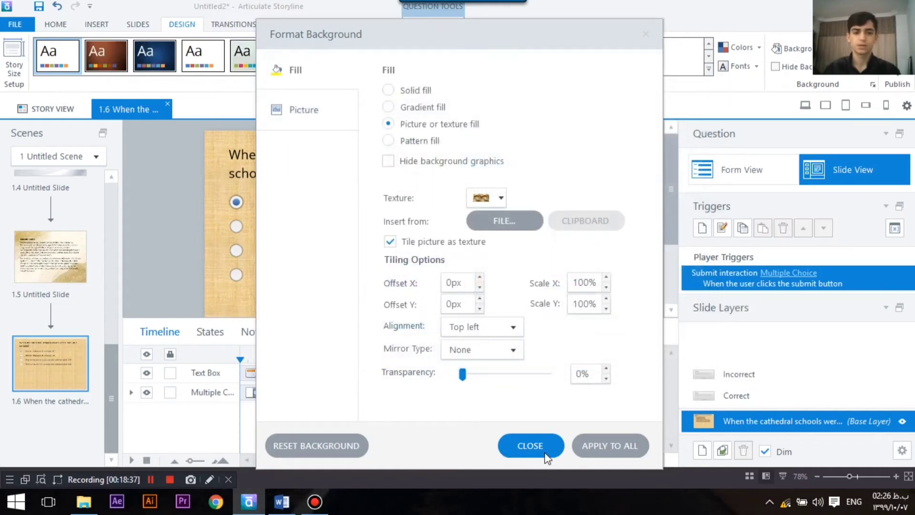
{"action": "left_click", "coordinate": [546, 456]}
{"action": "scroll", "coordinate": [255, 252], "scroll_direction": "down", "scroll_amount": 3}
{"action": "scroll", "coordinate": [258, 252], "scroll_direction": "up", "scroll_amount": 3}
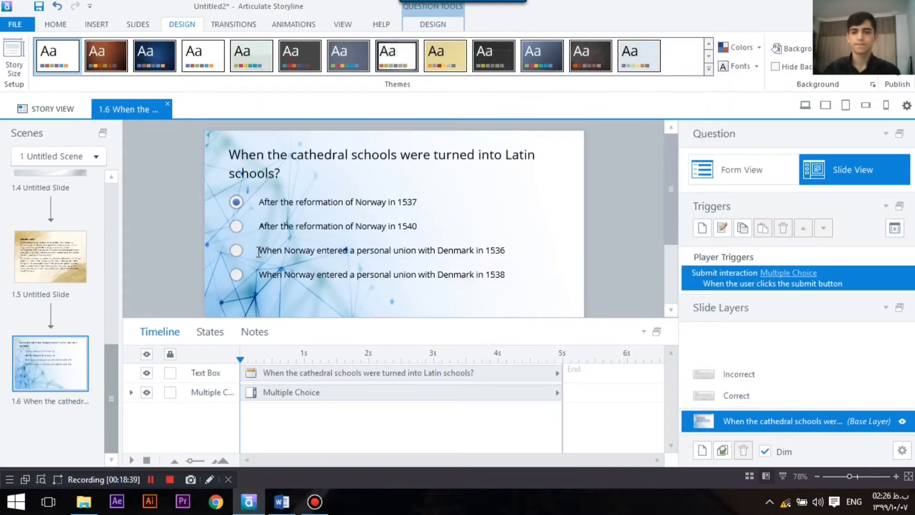
{"action": "scroll", "coordinate": [258, 252], "scroll_direction": "down", "scroll_amount": 3}
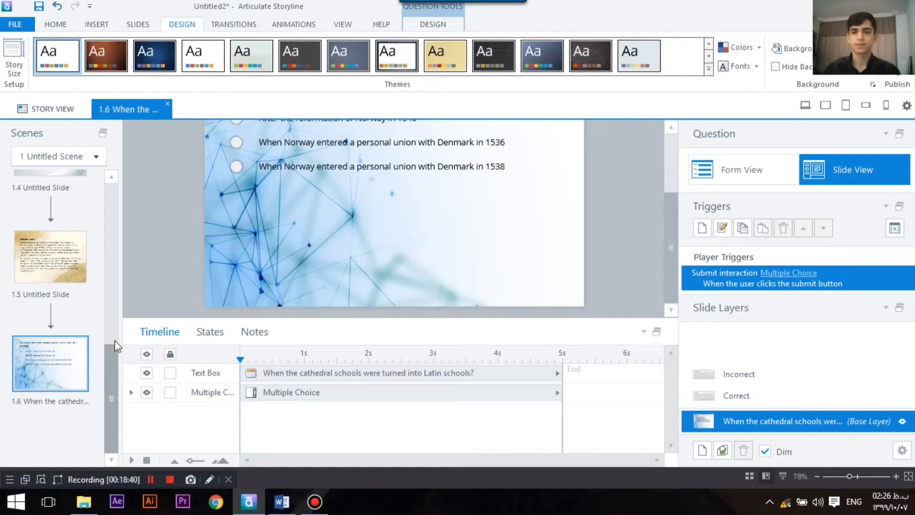
Step: Insert another graded Multiple Choice question slide after slide 1.6
{"action": "right_click", "coordinate": [61, 405]}
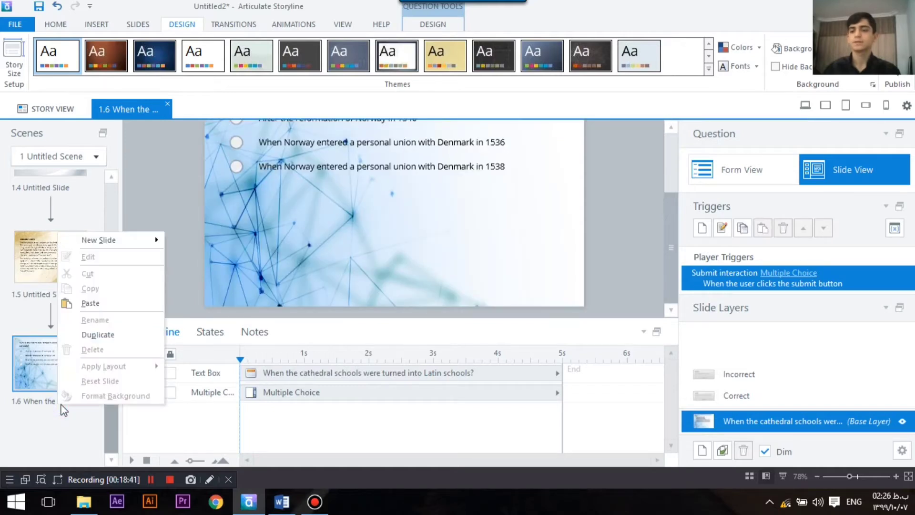
{"action": "left_click", "coordinate": [132, 175]}
{"action": "left_click", "coordinate": [138, 25]}
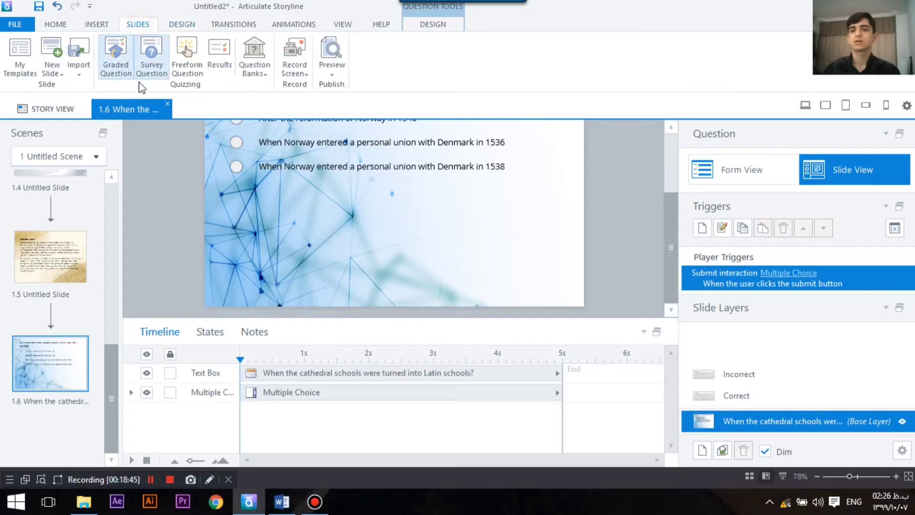
{"action": "left_click", "coordinate": [115, 74]}
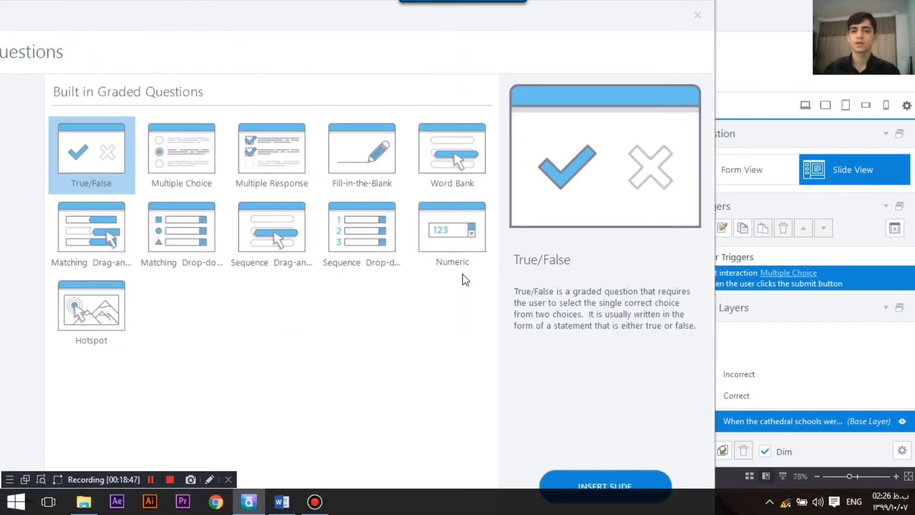
{"action": "left_click", "coordinate": [185, 166]}
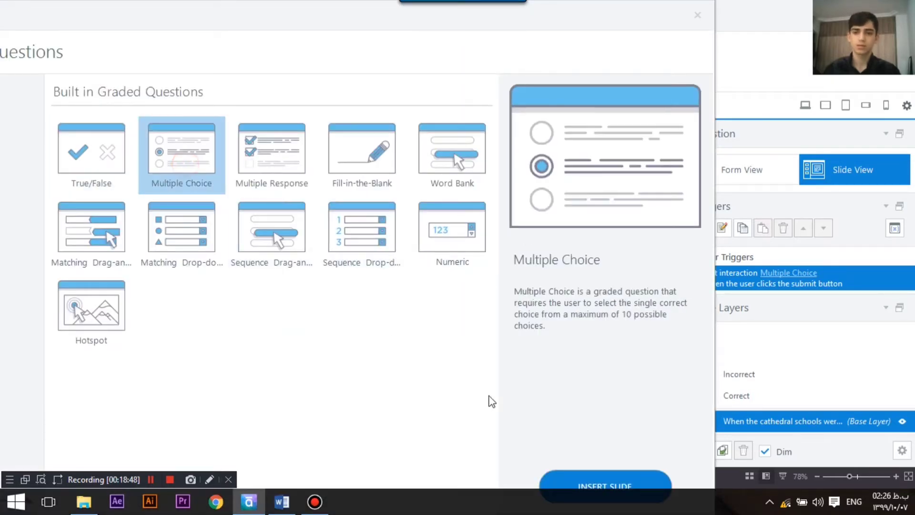
{"action": "left_click", "coordinate": [590, 477]}
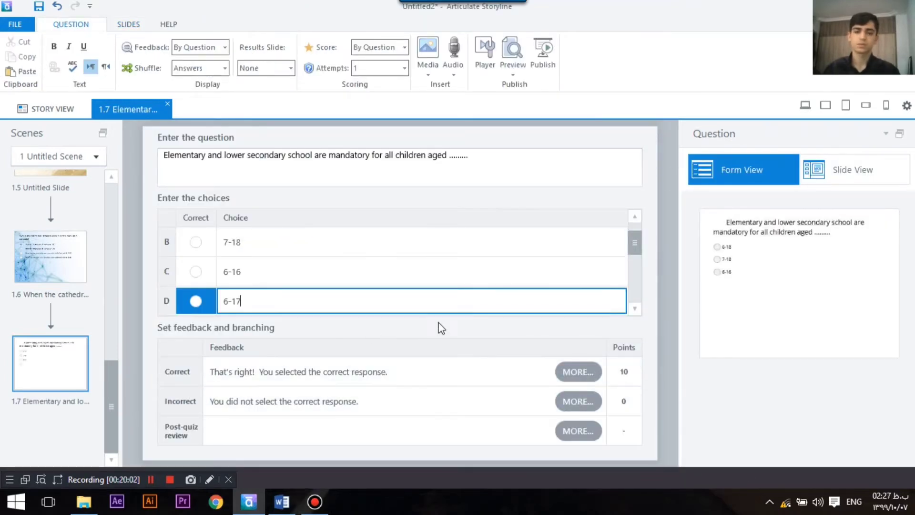
Step: Mark choice C, "6-16", as the correct answer on slide 1.7 and set its answer shuffling to None
{"action": "scroll", "coordinate": [499, 277], "scroll_direction": "up", "scroll_amount": 1}
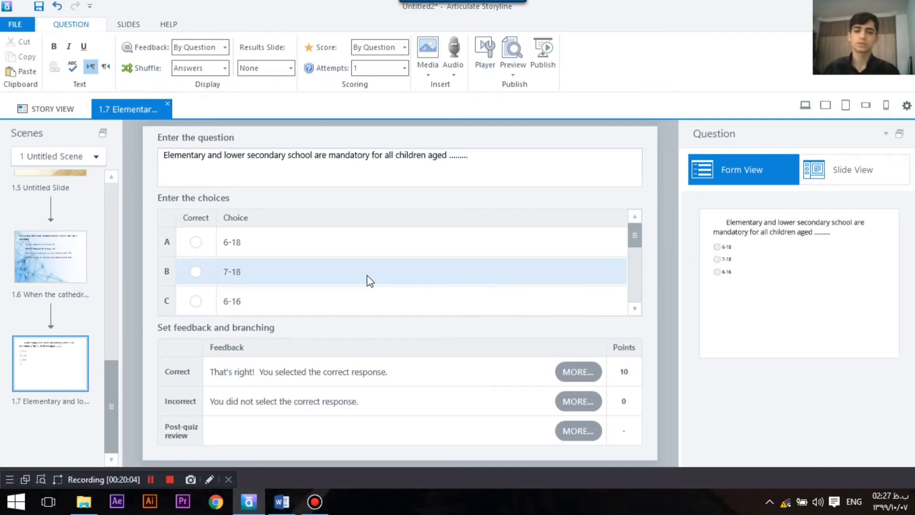
{"action": "scroll", "coordinate": [370, 281], "scroll_direction": "down", "scroll_amount": 1}
{"action": "scroll", "coordinate": [296, 278], "scroll_direction": "up", "scroll_amount": 1}
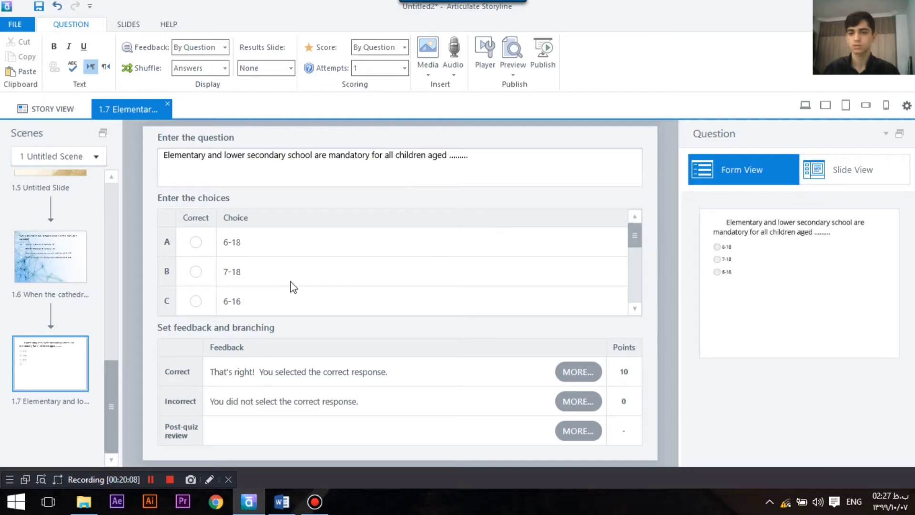
{"action": "scroll", "coordinate": [282, 286], "scroll_direction": "down", "scroll_amount": 1}
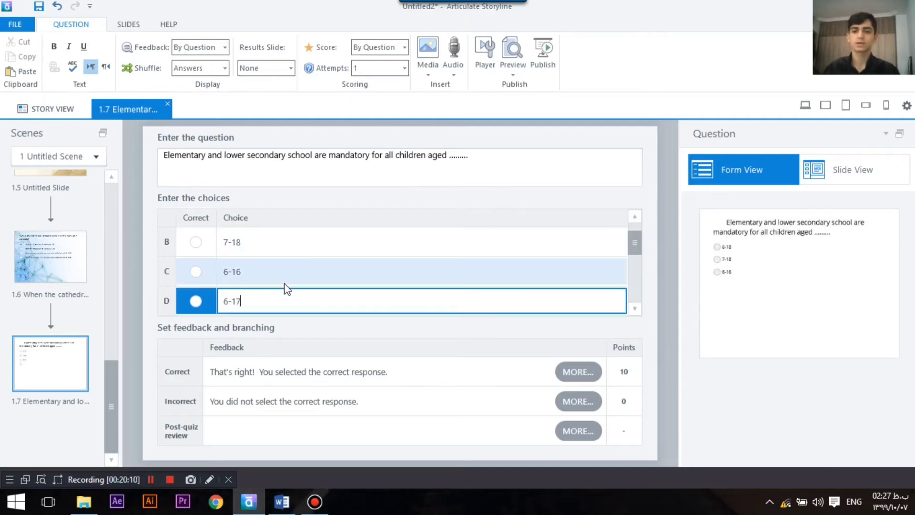
{"action": "left_click", "coordinate": [195, 272]}
{"action": "scroll", "coordinate": [187, 280], "scroll_direction": "up", "scroll_amount": 1}
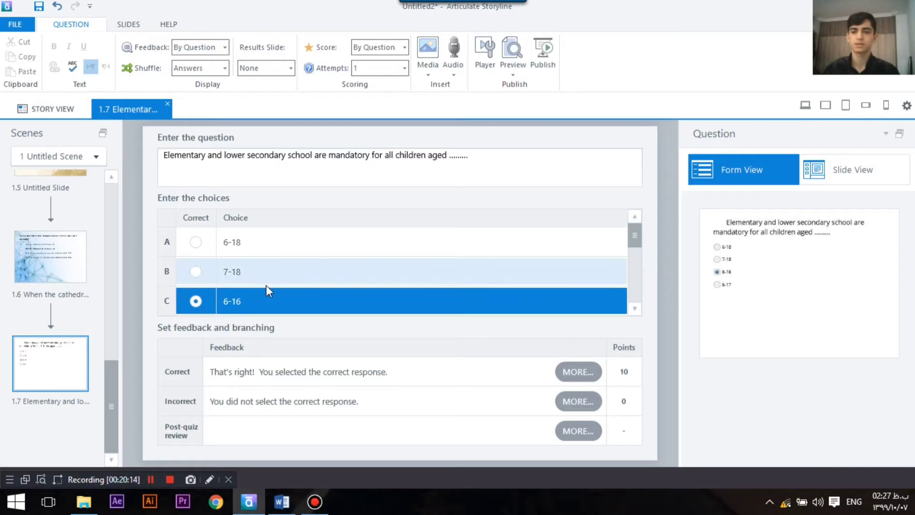
{"action": "left_click", "coordinate": [224, 68]}
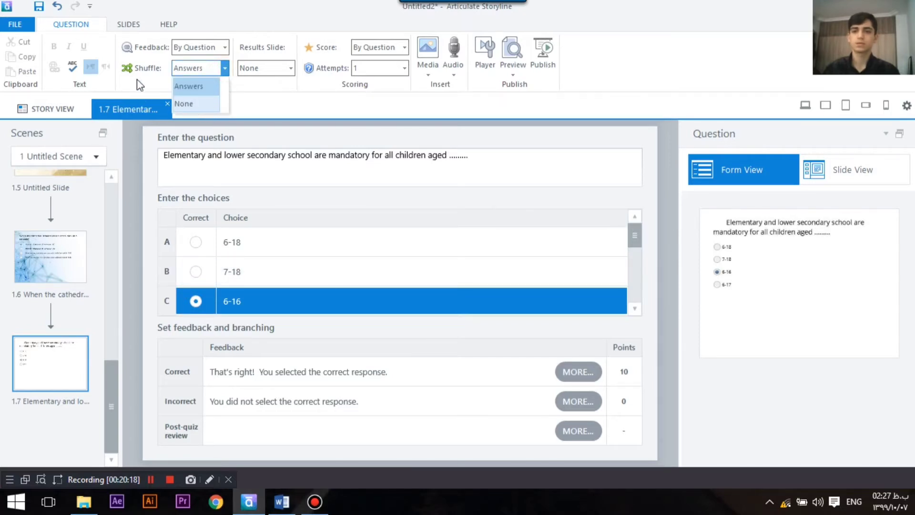
{"action": "left_click", "coordinate": [183, 104]}
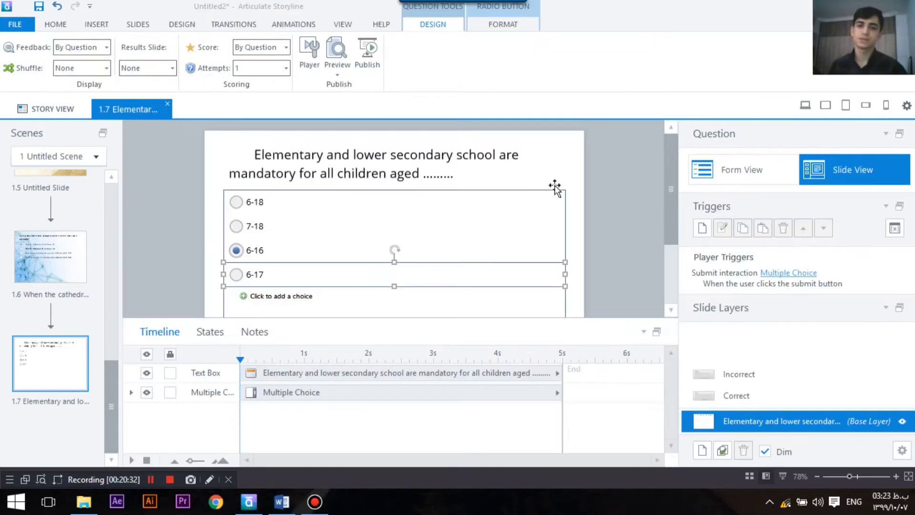
Step: Give question slide 1.7 a picture background fill using the image file 17973908.jpg
{"action": "left_click", "coordinate": [559, 170]}
{"action": "left_click", "coordinate": [182, 24]}
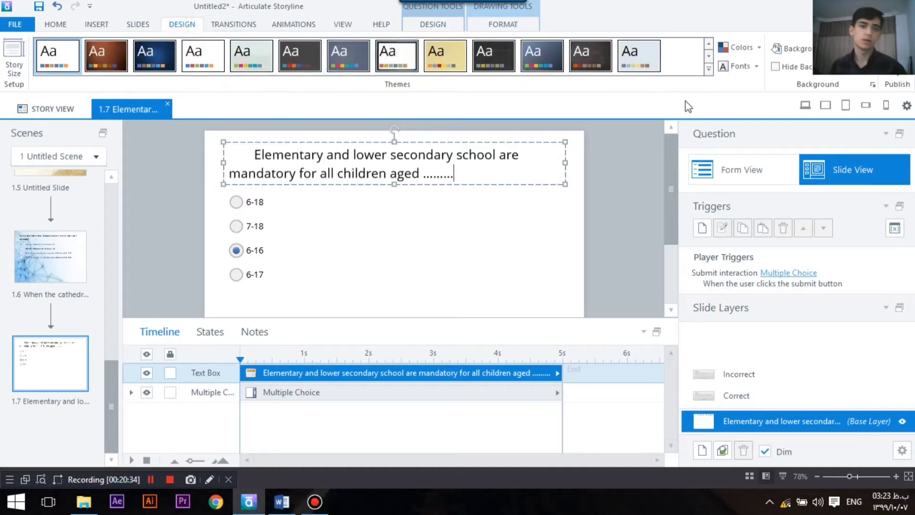
{"action": "left_click", "coordinate": [873, 84]}
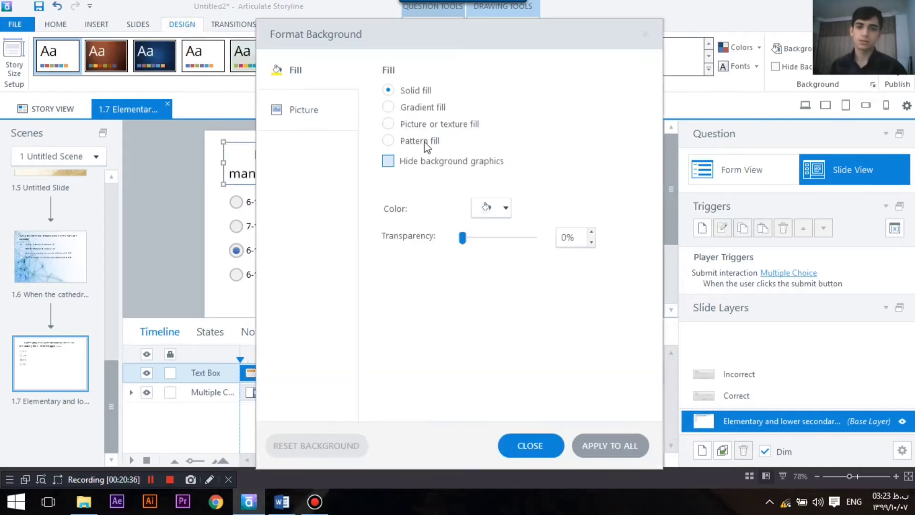
{"action": "left_click", "coordinate": [429, 125]}
{"action": "left_click", "coordinate": [505, 219]}
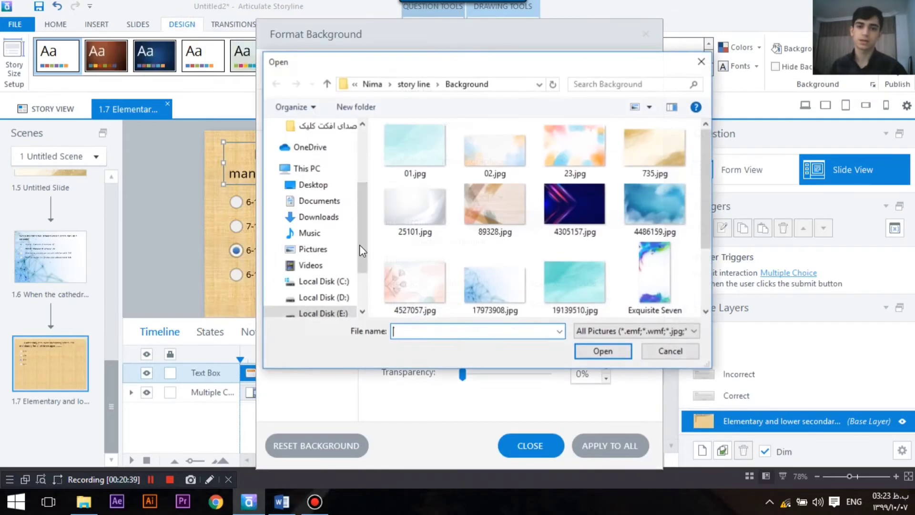
{"action": "scroll", "coordinate": [428, 204], "scroll_direction": "down", "scroll_amount": 3}
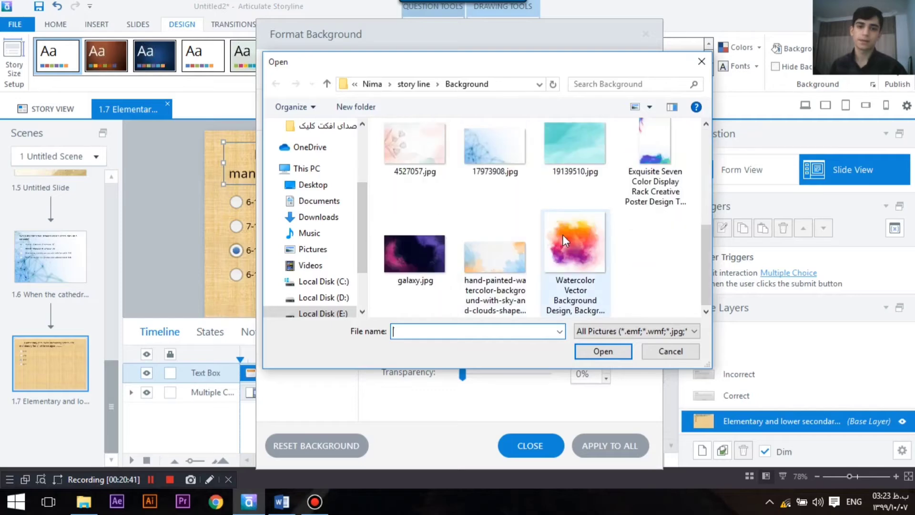
{"action": "double_click", "coordinate": [483, 150]}
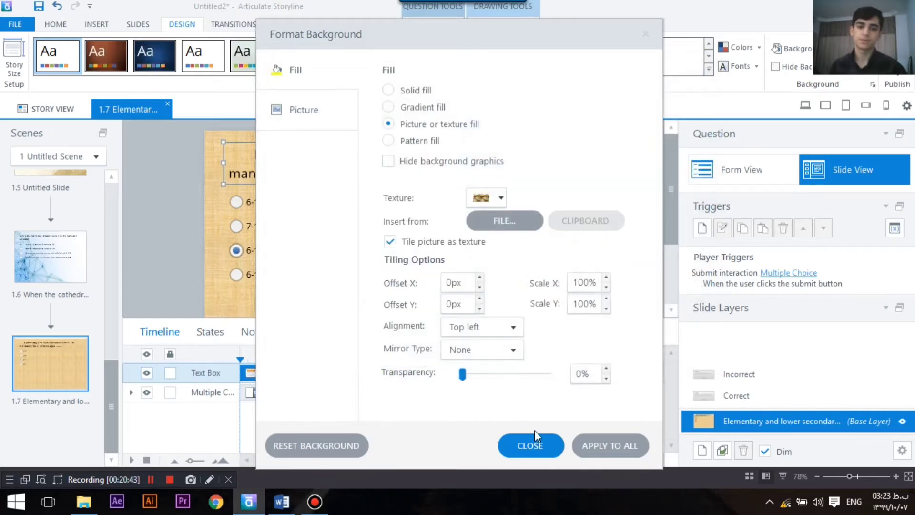
{"action": "left_click", "coordinate": [529, 444]}
{"action": "scroll", "coordinate": [544, 235], "scroll_direction": "down", "scroll_amount": 3}
{"action": "left_click", "coordinate": [603, 233]}
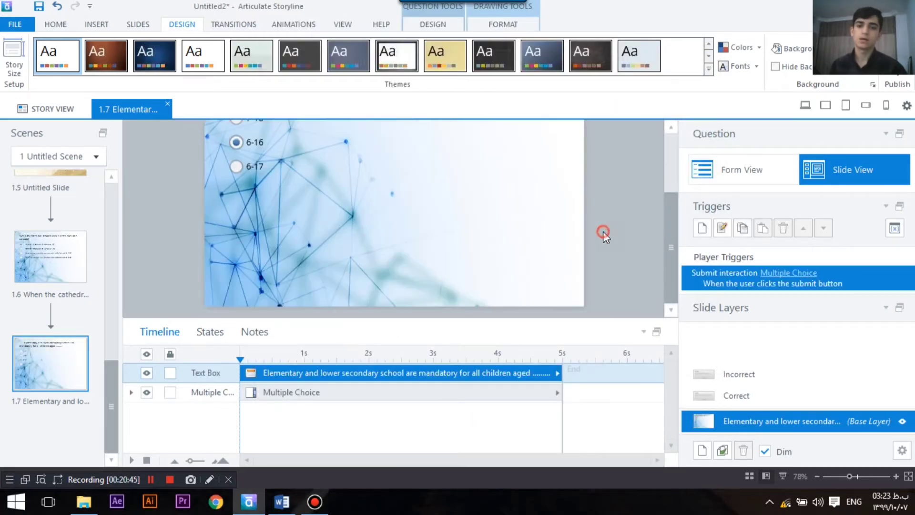
{"action": "scroll", "coordinate": [313, 249], "scroll_direction": "up", "scroll_amount": 3}
Step: Open slide 1.2 Content and look over its three menu rectangles
{"action": "scroll", "coordinate": [33, 296], "scroll_direction": "up", "scroll_amount": 8}
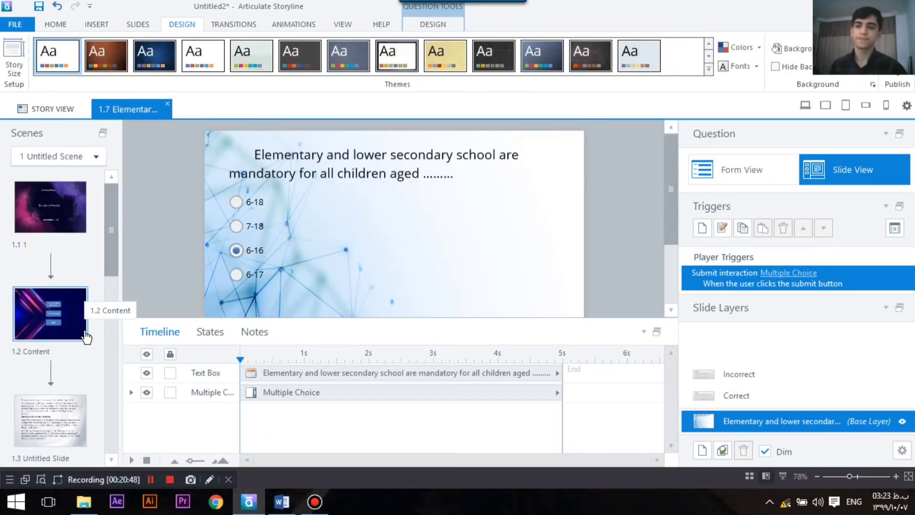
{"action": "left_click", "coordinate": [69, 313]}
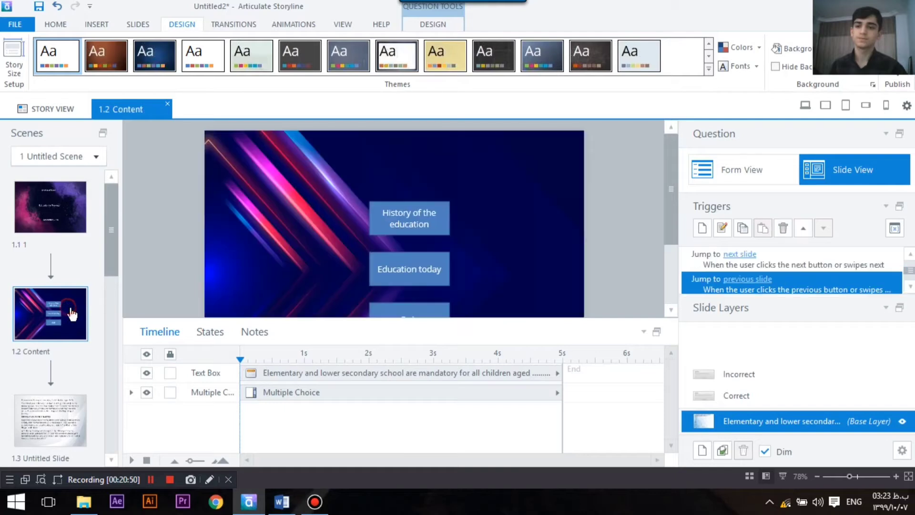
{"action": "scroll", "coordinate": [351, 259], "scroll_direction": "down", "scroll_amount": 2}
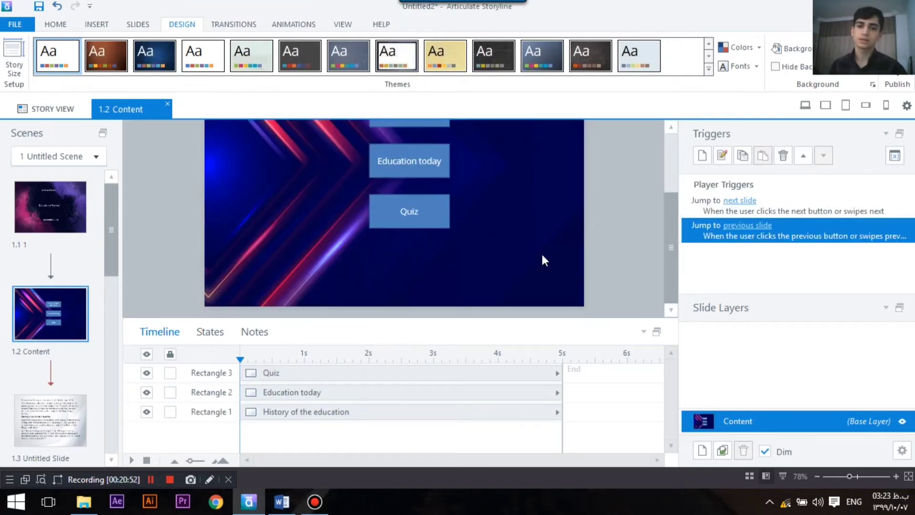
{"action": "scroll", "coordinate": [544, 260], "scroll_direction": "up", "scroll_amount": 2}
Step: Add a trigger to the "History of the education" rectangle that jumps to slide 1.3 when the user clicks it
{"action": "left_click", "coordinate": [314, 411]}
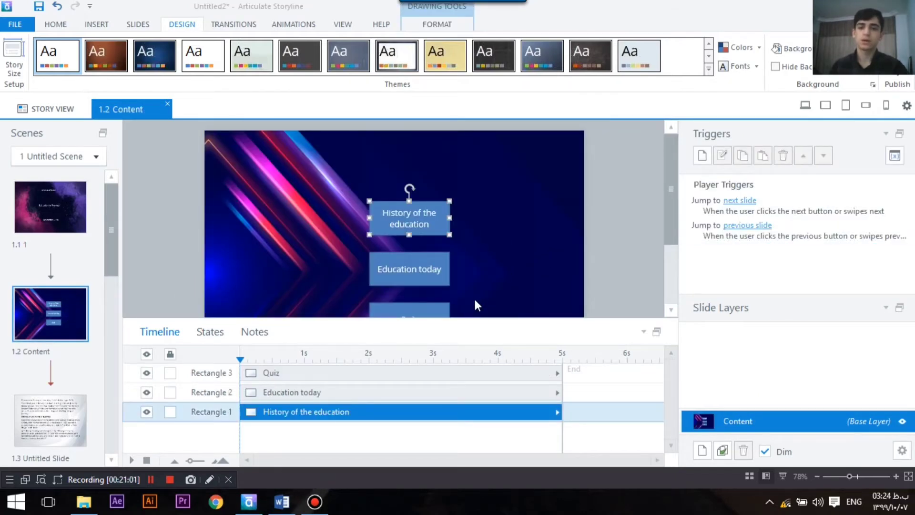
{"action": "scroll", "coordinate": [477, 305], "scroll_direction": "down", "scroll_amount": 2}
{"action": "scroll", "coordinate": [430, 186], "scroll_direction": "up", "scroll_amount": 2}
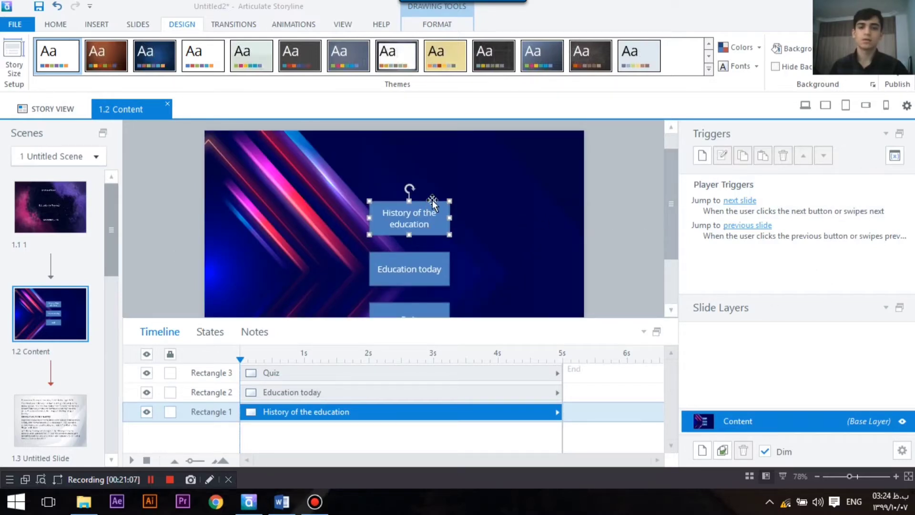
{"action": "left_click", "coordinate": [702, 156]}
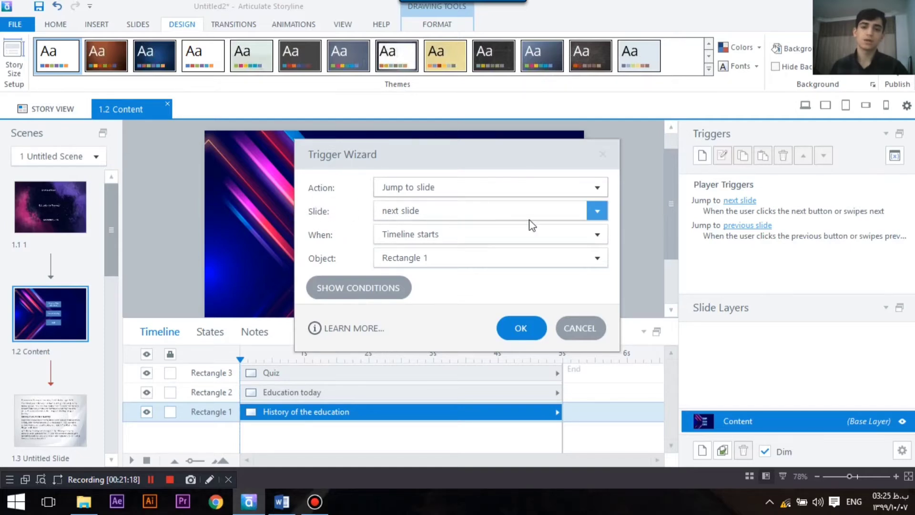
{"action": "left_click", "coordinate": [597, 212]}
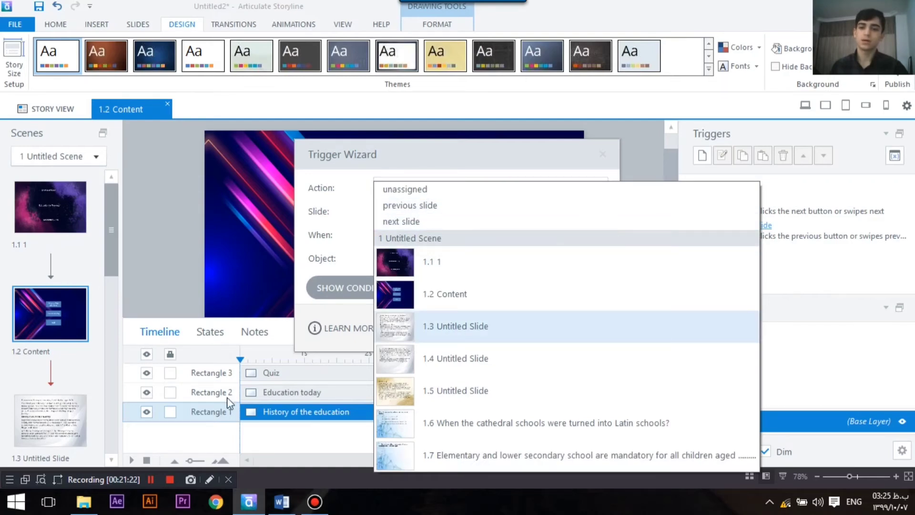
{"action": "left_click", "coordinate": [568, 326]}
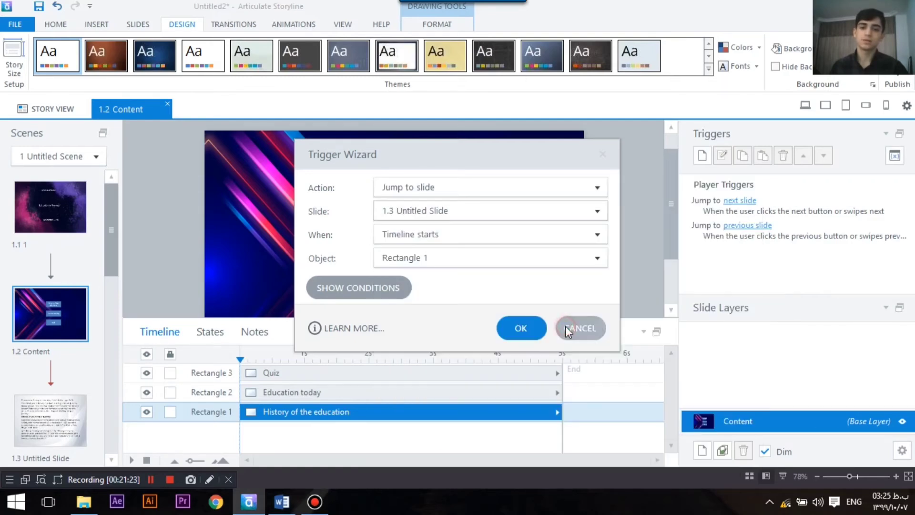
{"action": "left_click", "coordinate": [596, 233]}
{"action": "left_click", "coordinate": [480, 59]}
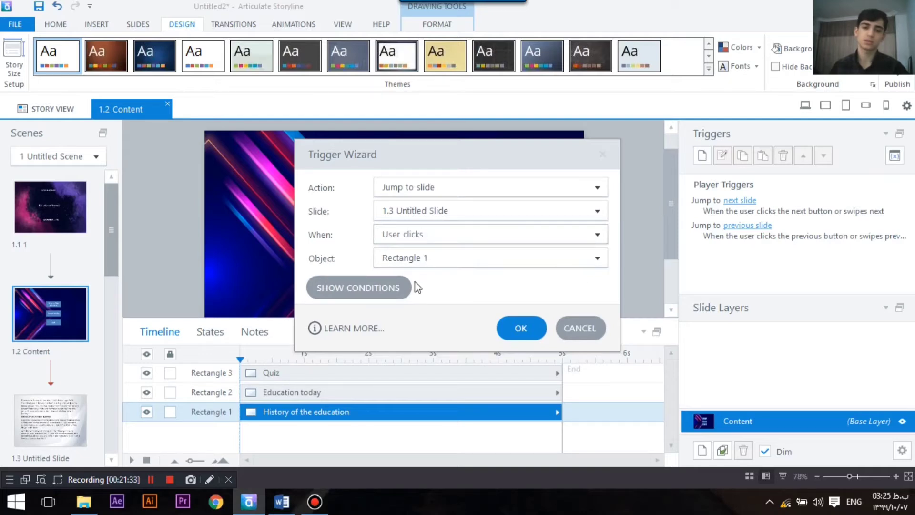
{"action": "left_click", "coordinate": [520, 327]}
Step: Add a trigger to the "Education today" rectangle that jumps to slide 1.5 when the user clicks it
{"action": "scroll", "coordinate": [413, 271], "scroll_direction": "down", "scroll_amount": 3}
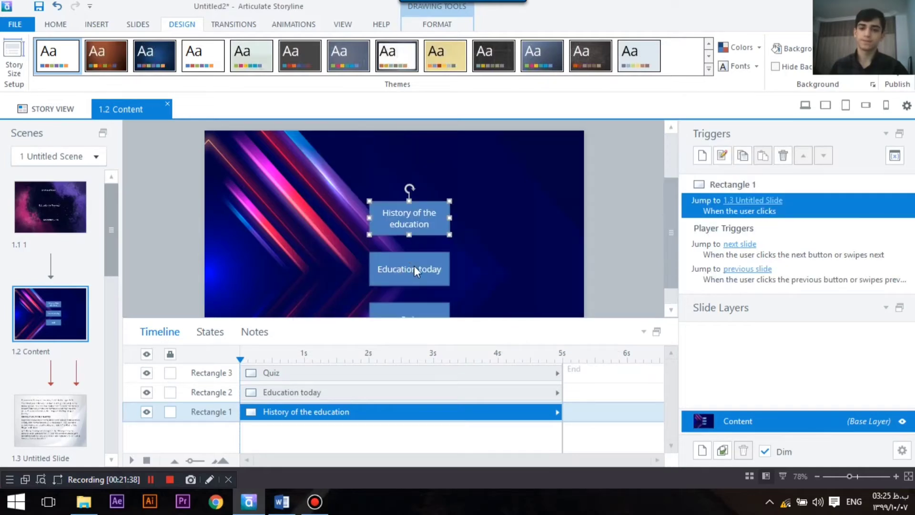
{"action": "left_click", "coordinate": [421, 160]}
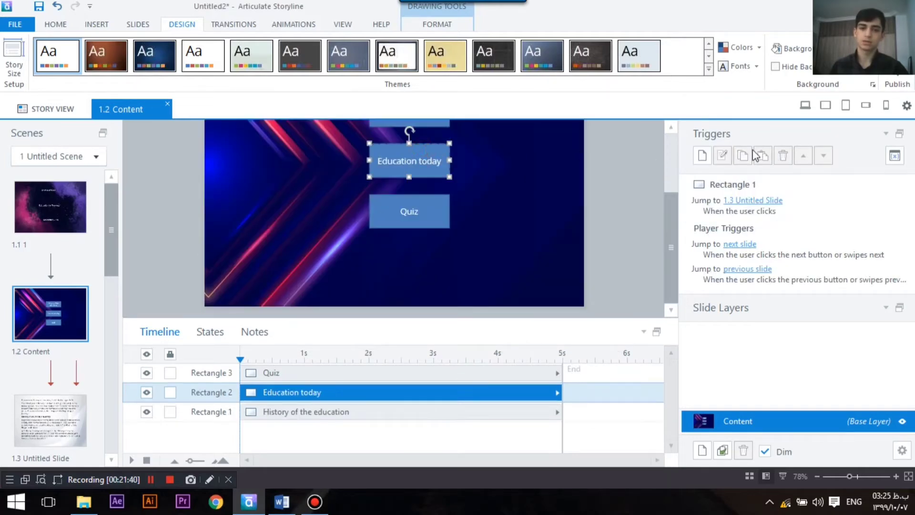
{"action": "left_click", "coordinate": [702, 155]}
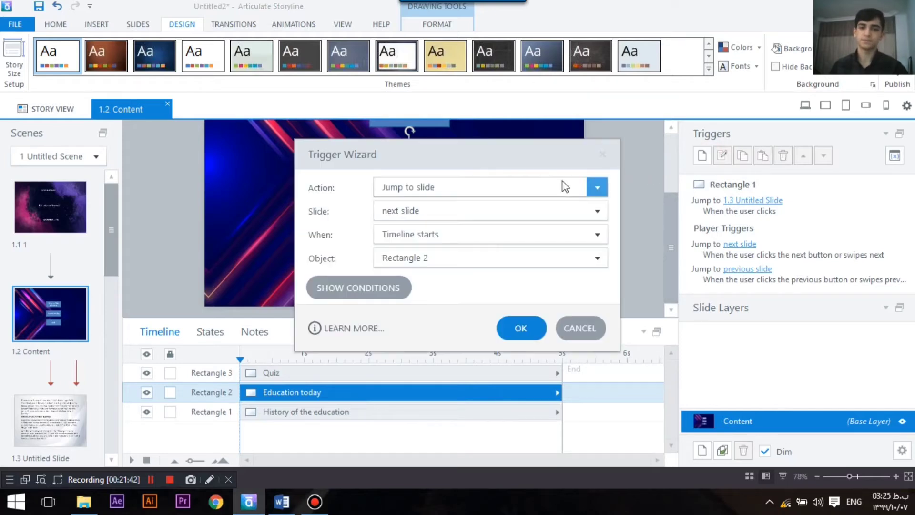
{"action": "left_click", "coordinate": [599, 187]}
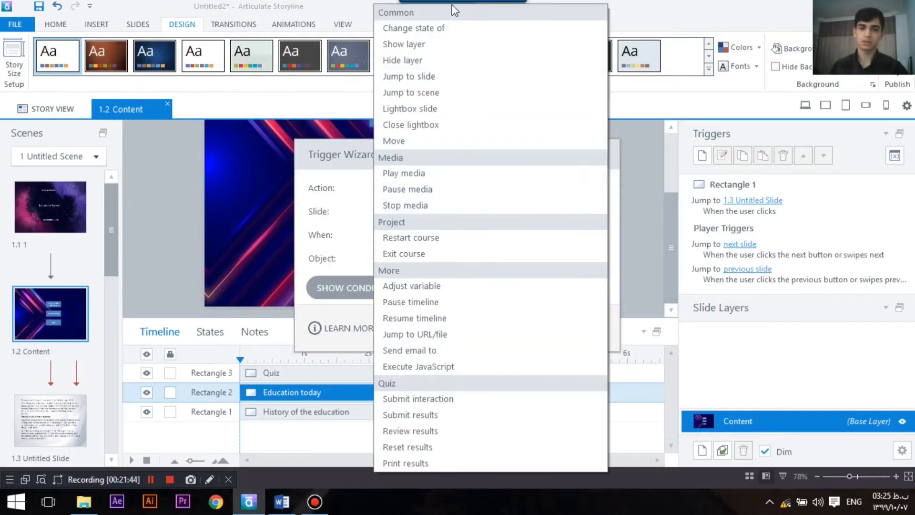
{"action": "left_click", "coordinate": [328, 184]}
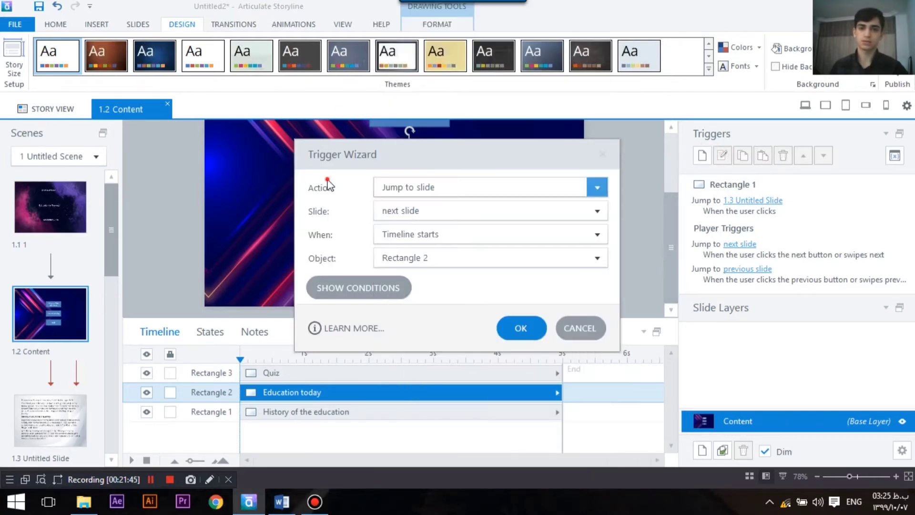
{"action": "left_click", "coordinate": [598, 211]}
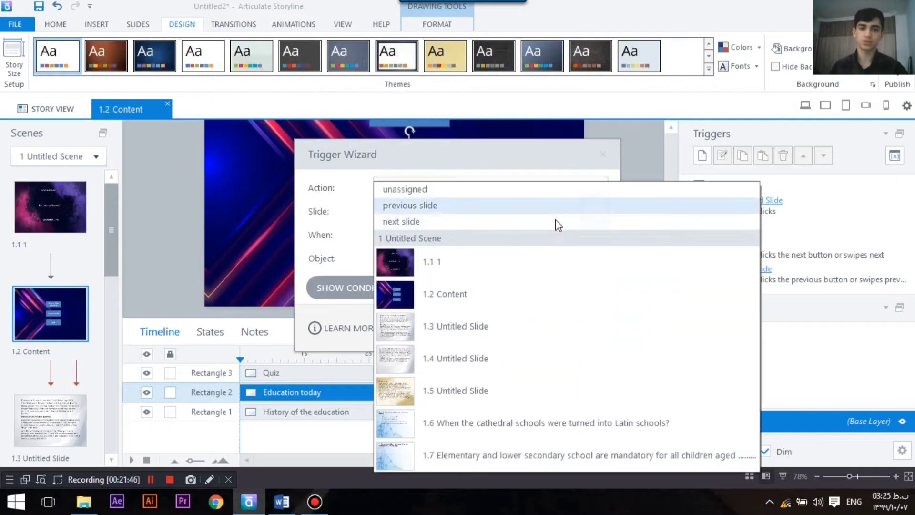
{"action": "left_click", "coordinate": [506, 397]}
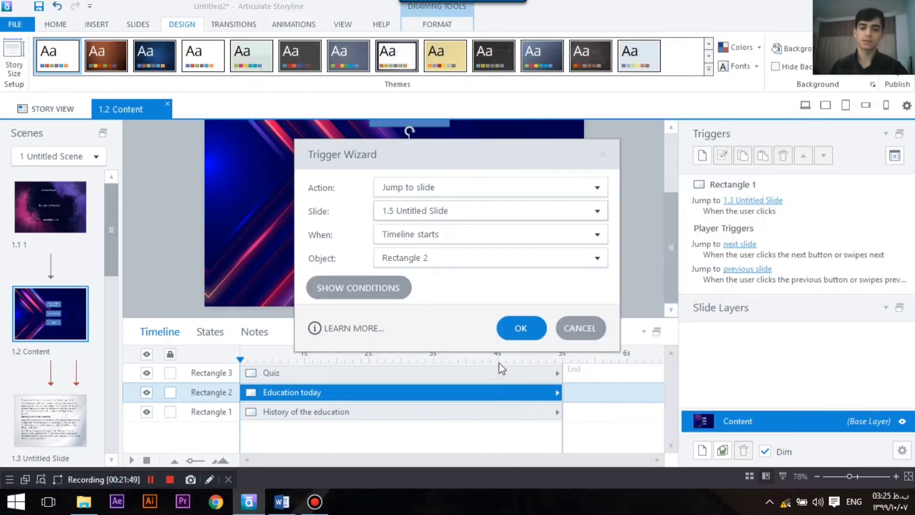
{"action": "left_click", "coordinate": [581, 233]}
{"action": "left_click", "coordinate": [522, 66]}
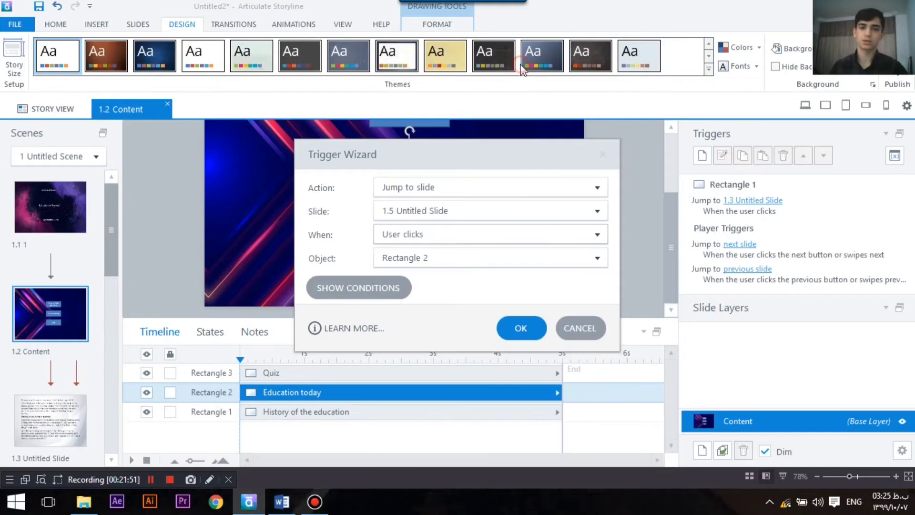
{"action": "left_click", "coordinate": [521, 329]}
Step: Add a trigger to the "Quiz" rectangle that jumps to question slide 1.6 when the user clicks it
{"action": "left_click", "coordinate": [409, 211]}
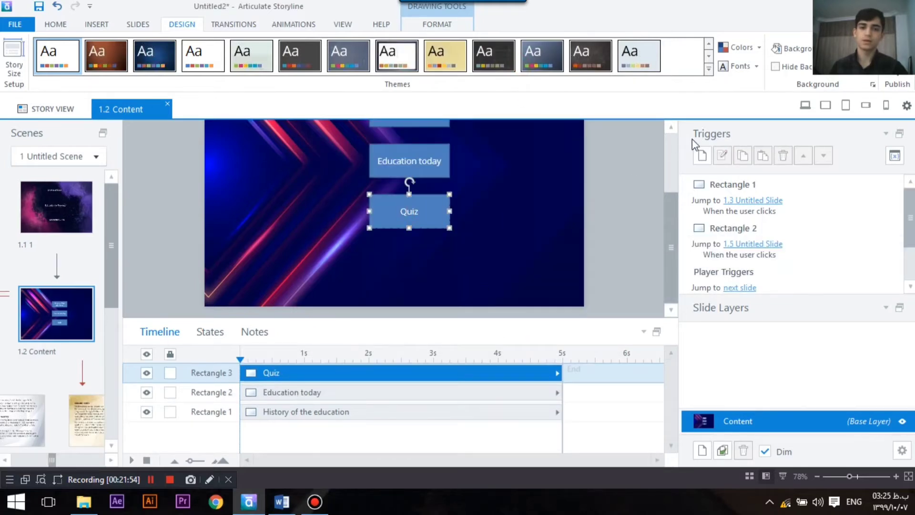
{"action": "left_click", "coordinate": [704, 153]}
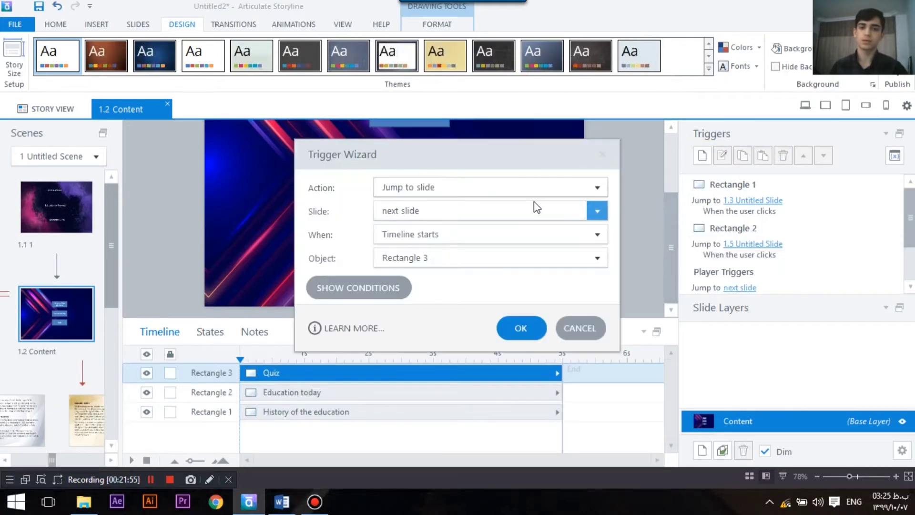
{"action": "left_click", "coordinate": [602, 211]}
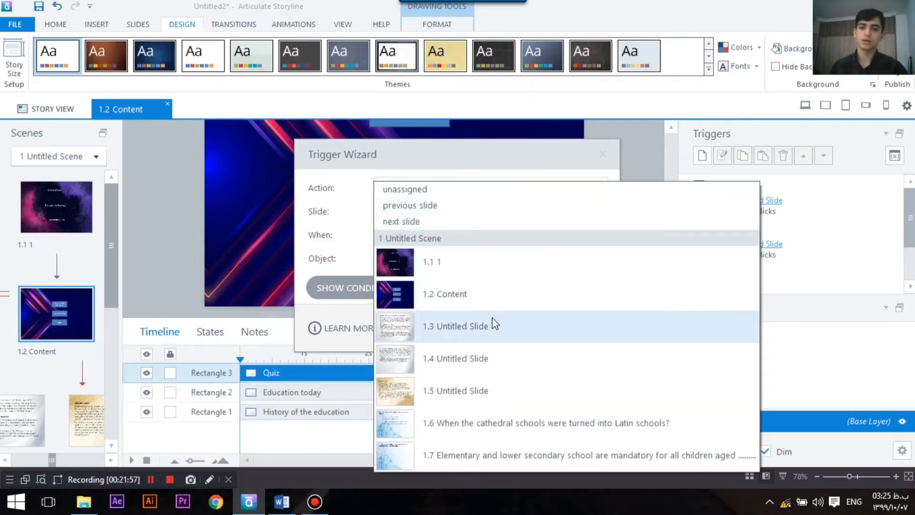
{"action": "left_click", "coordinate": [509, 430]}
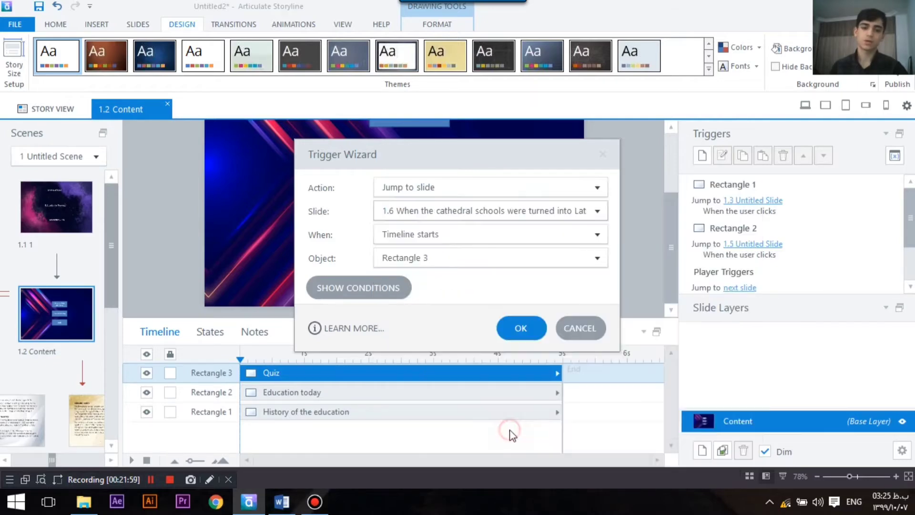
{"action": "left_click", "coordinate": [591, 233]}
{"action": "left_click", "coordinate": [488, 61]}
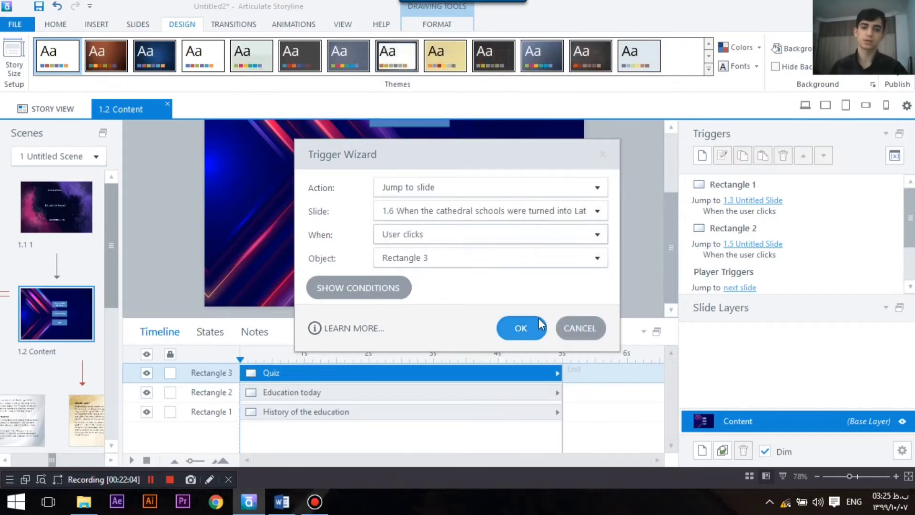
{"action": "left_click", "coordinate": [526, 330]}
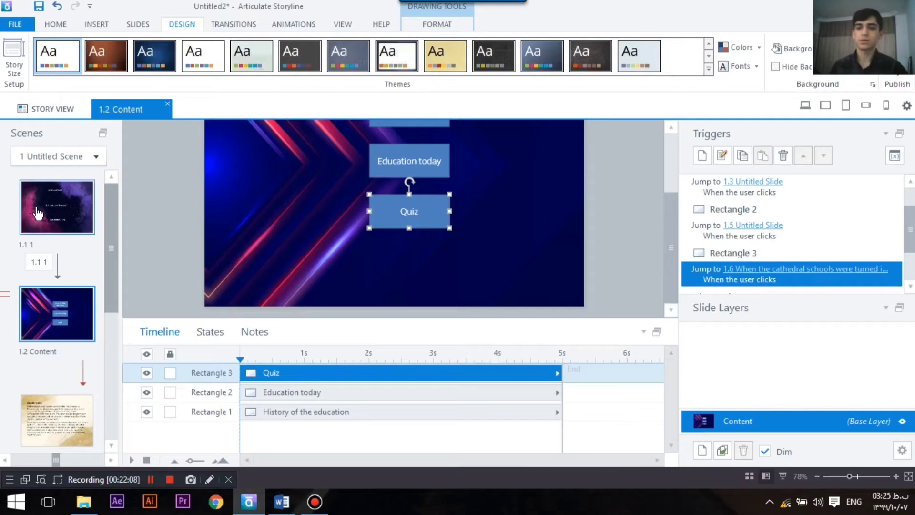
Step: Open slide 1.1 and place a home-icon marker just below the "December,2020" text
{"action": "left_click", "coordinate": [60, 205]}
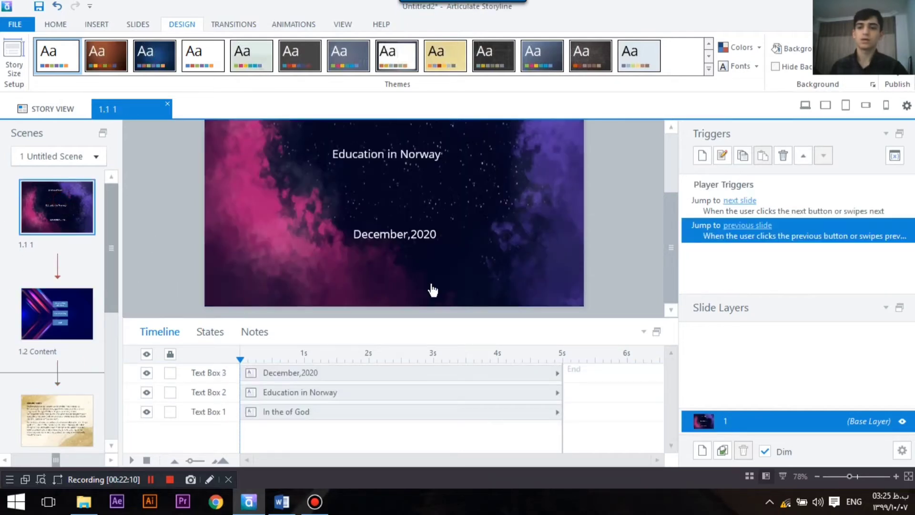
{"action": "scroll", "coordinate": [419, 258], "scroll_direction": "up", "scroll_amount": 2}
{"action": "scroll", "coordinate": [417, 255], "scroll_direction": "down", "scroll_amount": 2}
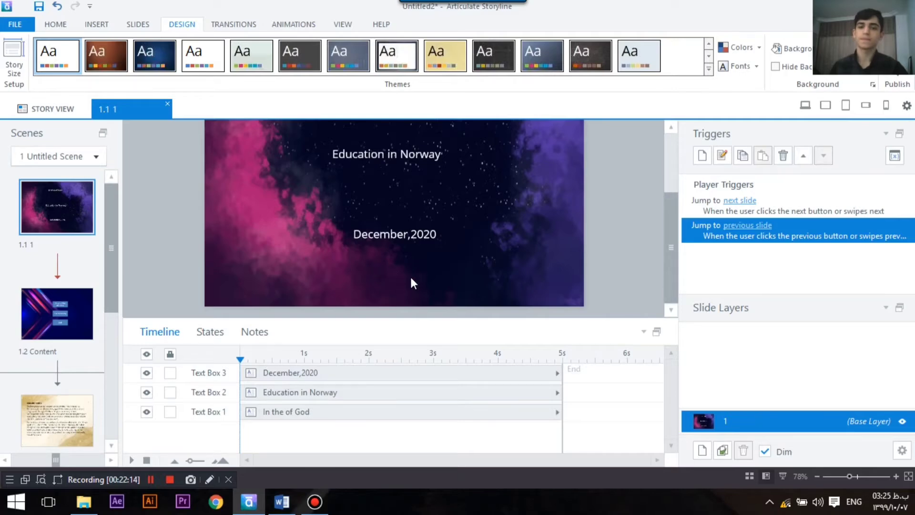
{"action": "left_click", "coordinate": [101, 26]}
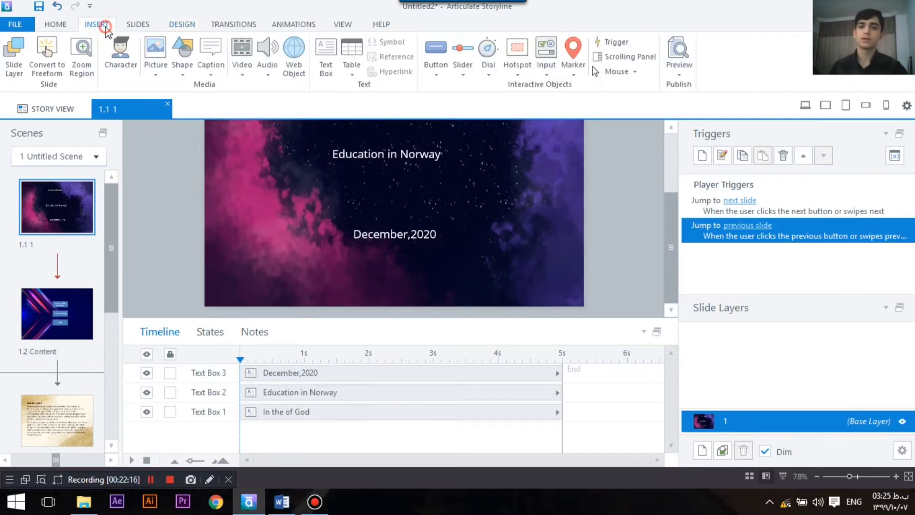
{"action": "left_click", "coordinate": [573, 61]}
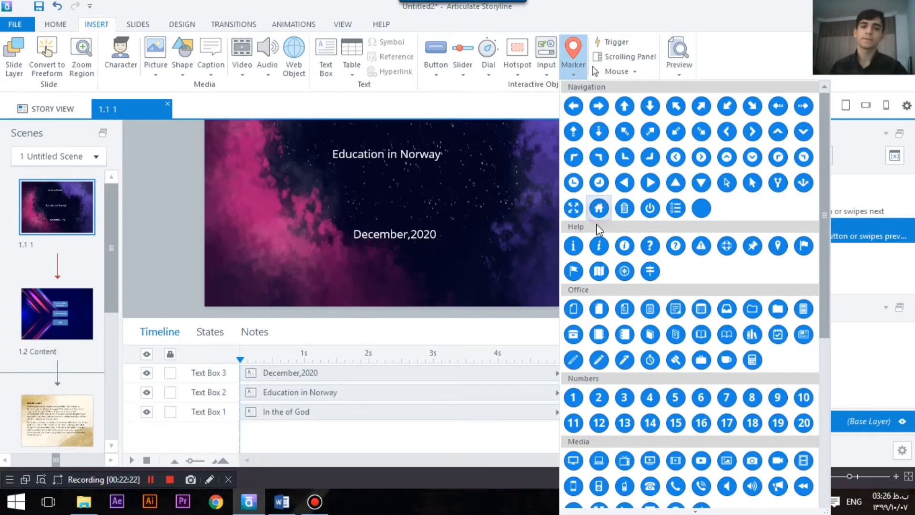
{"action": "left_click", "coordinate": [599, 208]}
{"action": "left_click", "coordinate": [391, 279]}
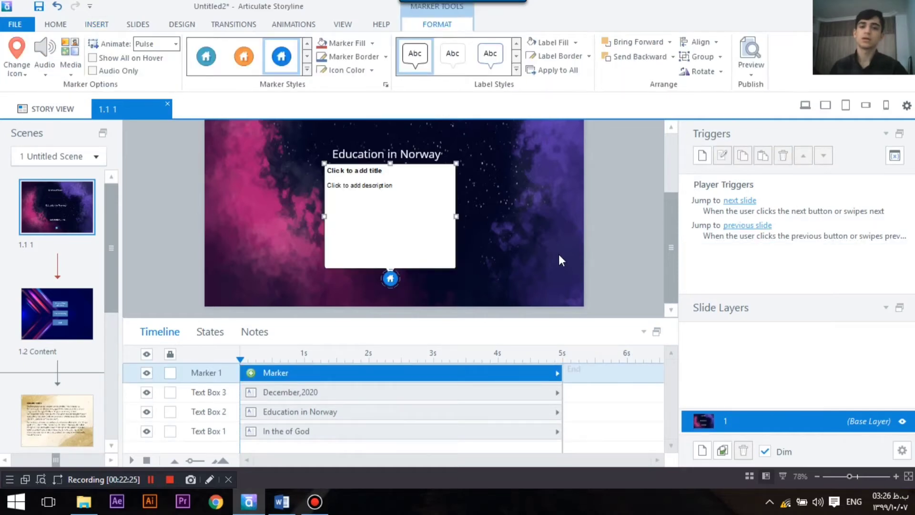
Step: Title the home marker's label "Content" and shrink the label box to fit around the title
{"action": "left_click", "coordinate": [386, 173]}
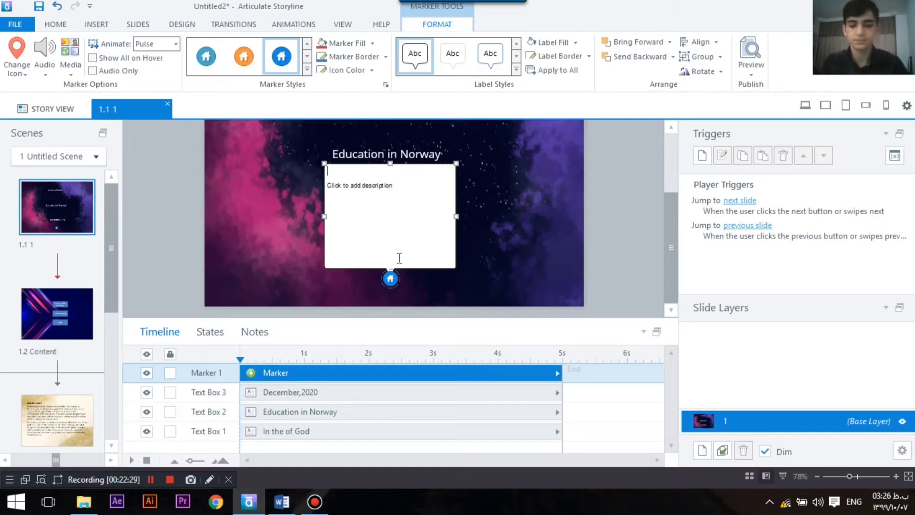
{"action": "type", "text": "Co"}
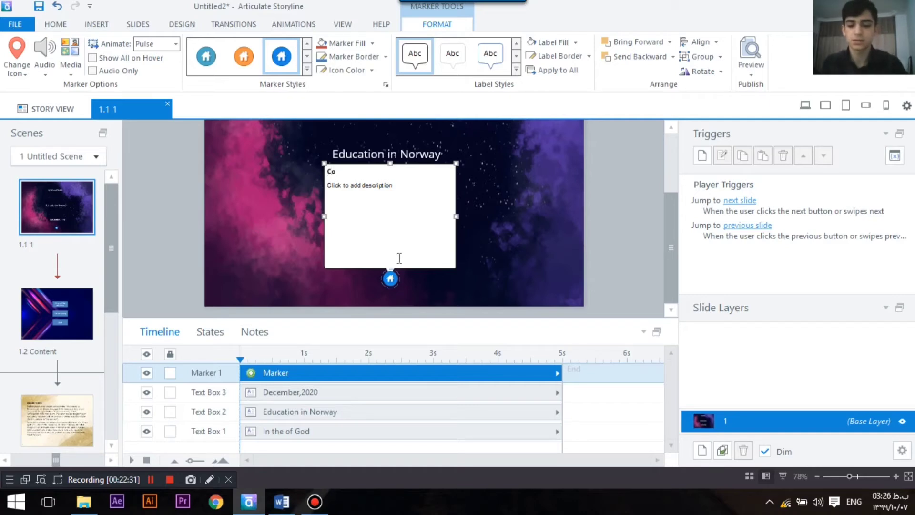
{"action": "type", "text": "ntent"}
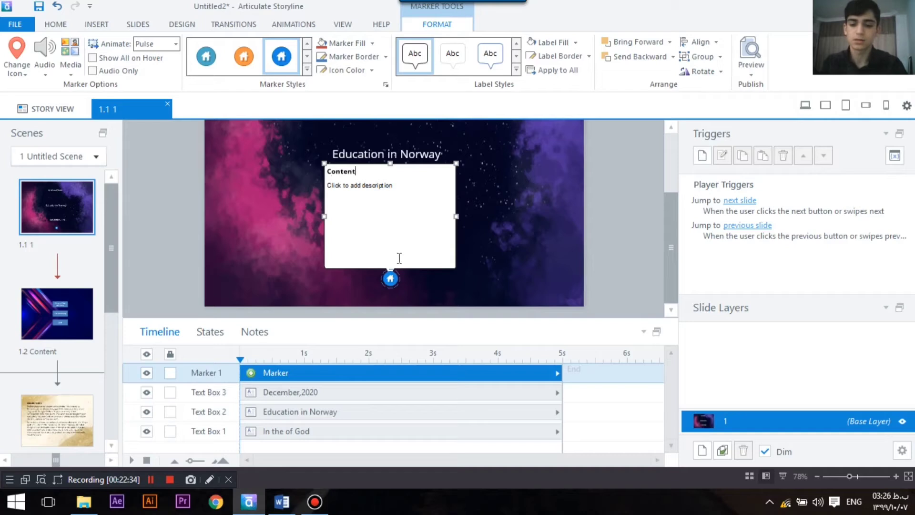
{"action": "mouse_move", "coordinate": [456, 164]}
{"action": "left_mouse_down"}
{"action": "mouse_move", "coordinate": [391, 249]}
{"action": "mouse_move", "coordinate": [370, 256]}
{"action": "left_mouse_up"}
{"action": "left_click", "coordinate": [451, 256]}
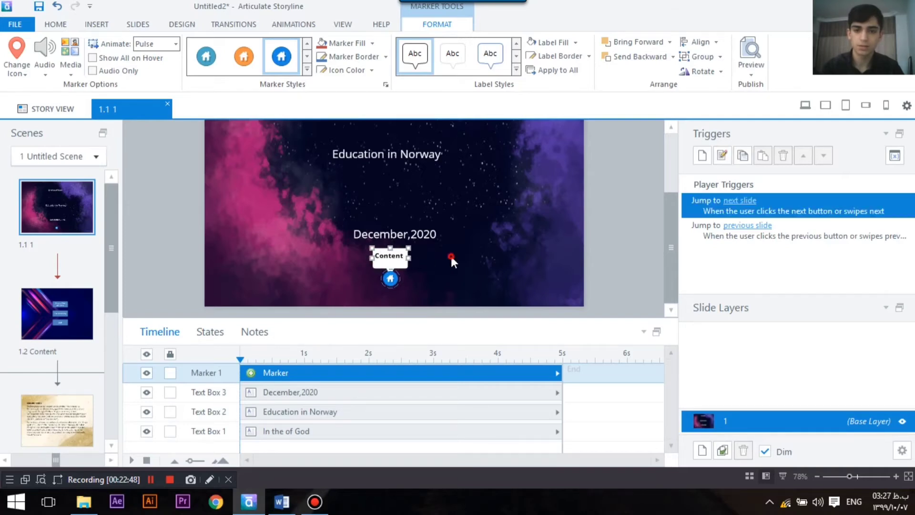
Step: Shift the home marker slightly and align it to the horizontal center of the slide
{"action": "left_click", "coordinate": [391, 281]}
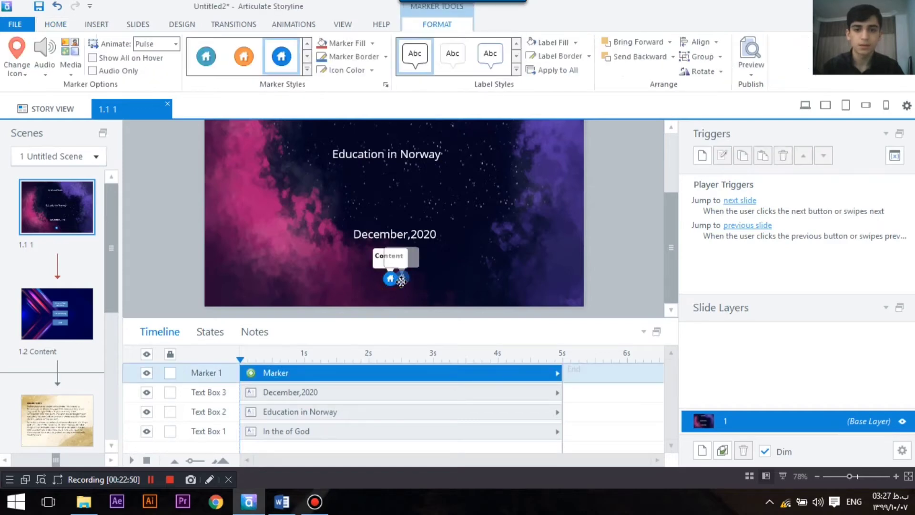
{"action": "left_click_drag", "start_coordinate": [401, 282], "coordinate": [402, 282]}
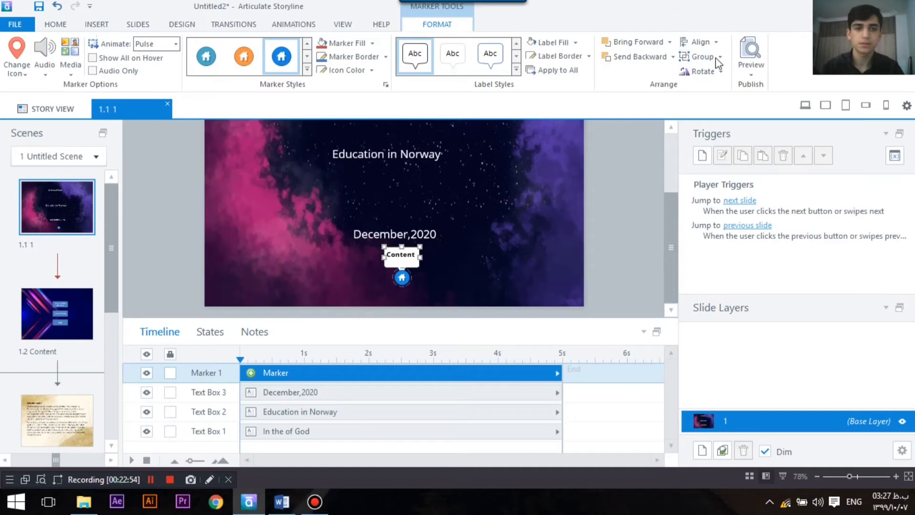
{"action": "left_click", "coordinate": [710, 44]}
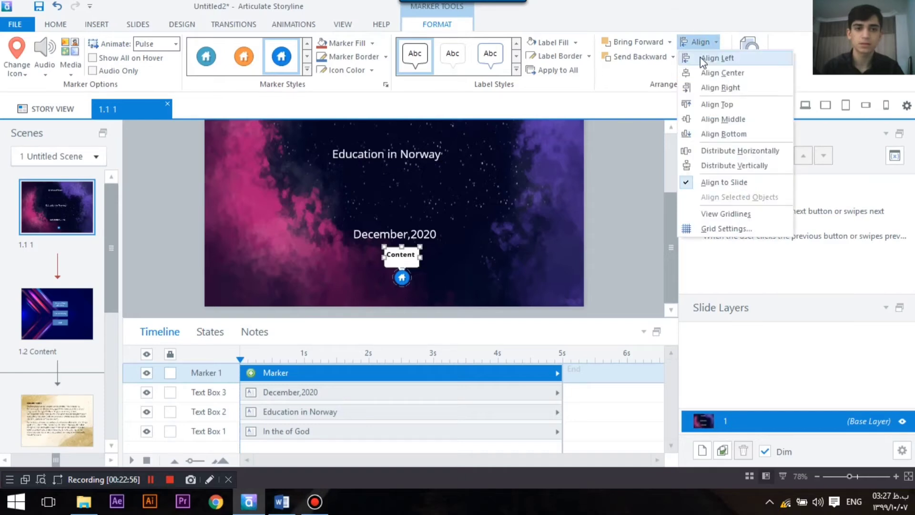
{"action": "left_click", "coordinate": [715, 77]}
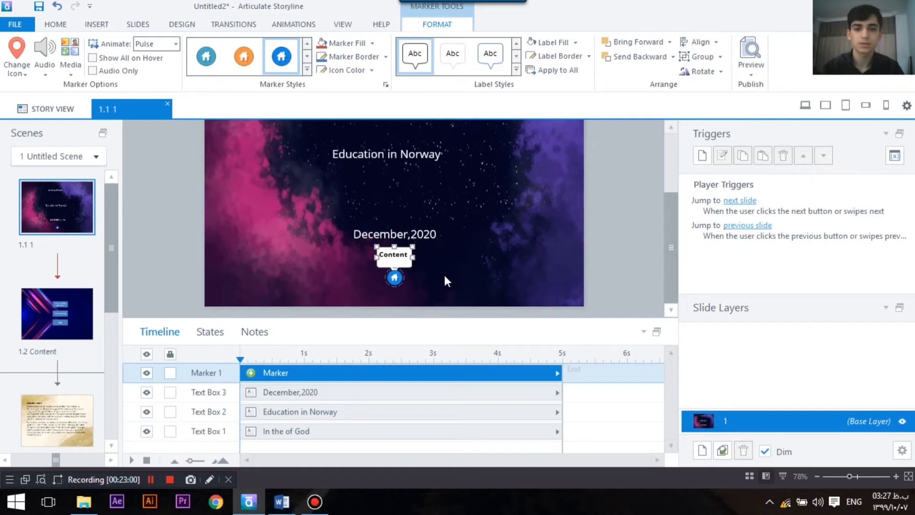
Step: Align the "December,2020" text box to the horizontal center of the slide
{"action": "left_click", "coordinate": [343, 253]}
{"action": "left_click", "coordinate": [373, 227]}
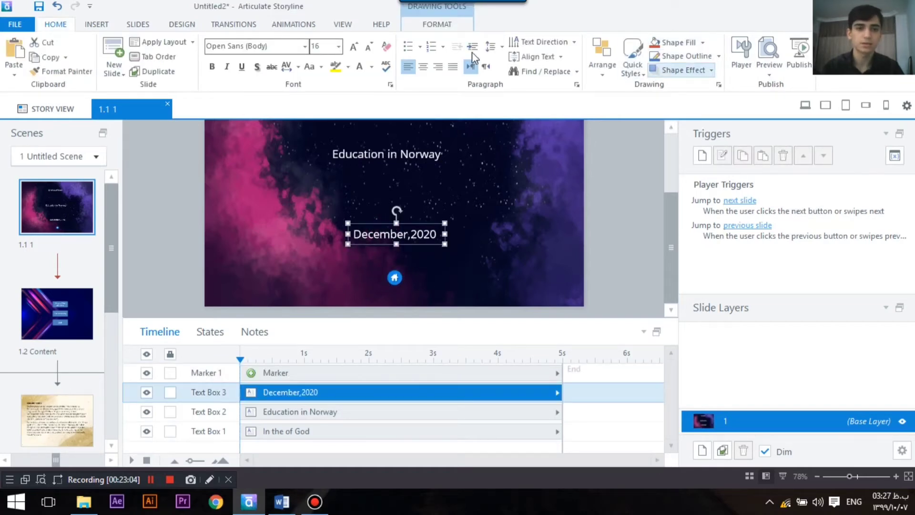
{"action": "left_click", "coordinate": [97, 24]}
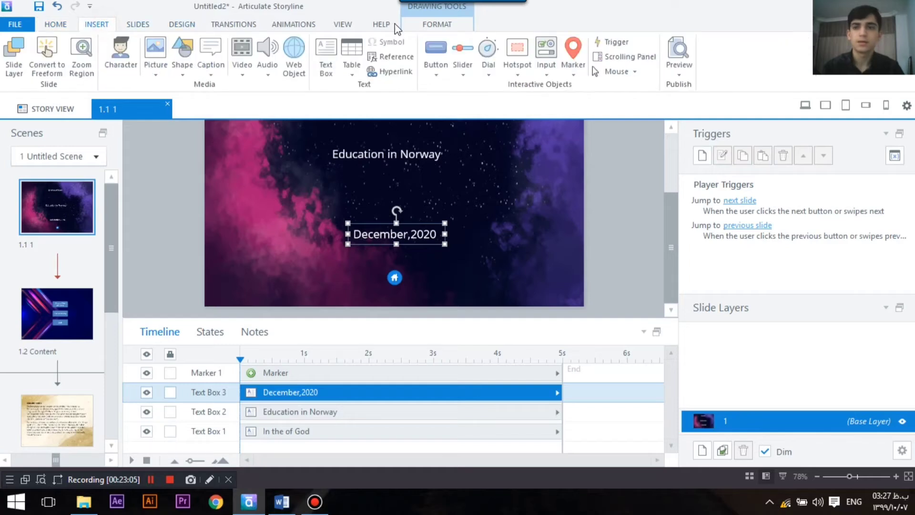
{"action": "left_click", "coordinate": [447, 27]}
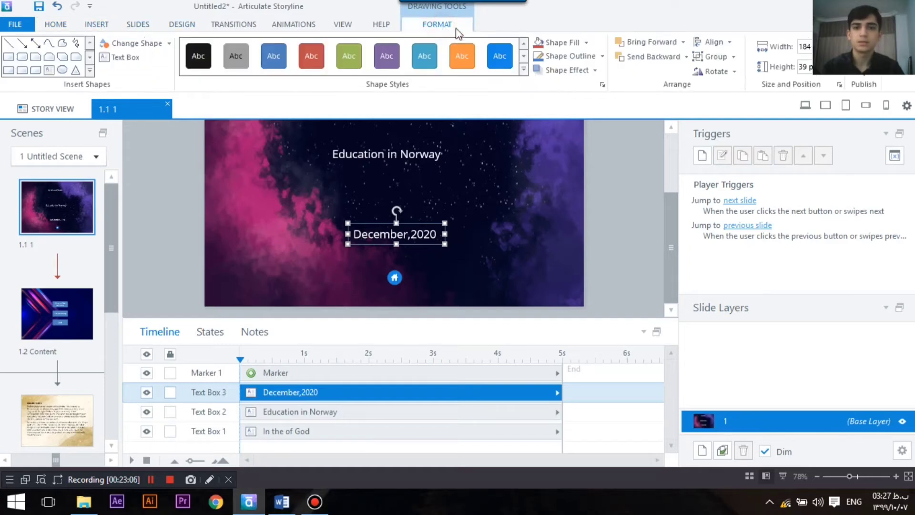
{"action": "left_click", "coordinate": [715, 44]}
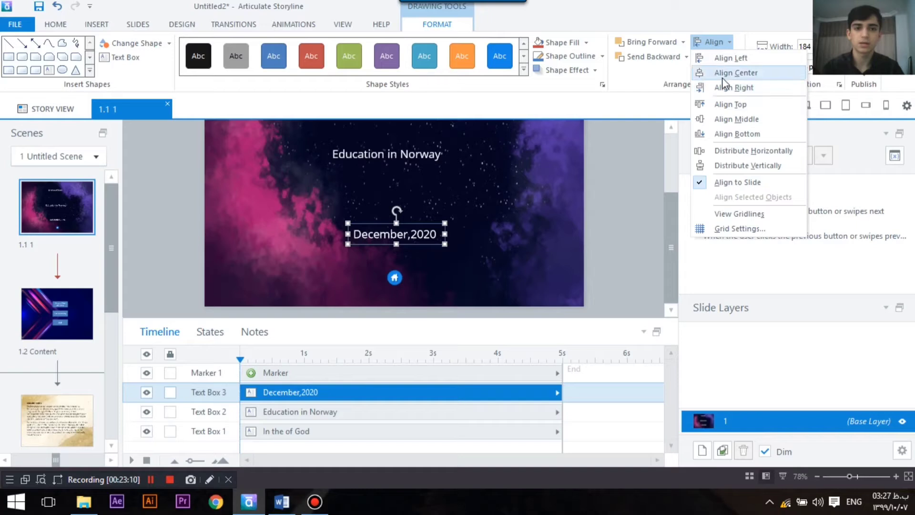
{"action": "left_click", "coordinate": [723, 76]}
Step: Align the "Education in Norway" text box to the horizontal center of the slide
{"action": "scroll", "coordinate": [426, 200], "scroll_direction": "up", "scroll_amount": 2}
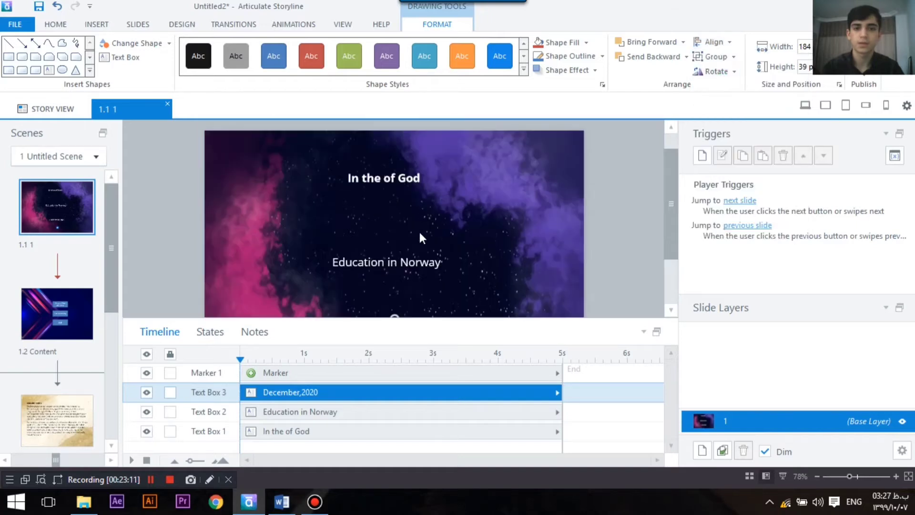
{"action": "left_click", "coordinate": [420, 261]}
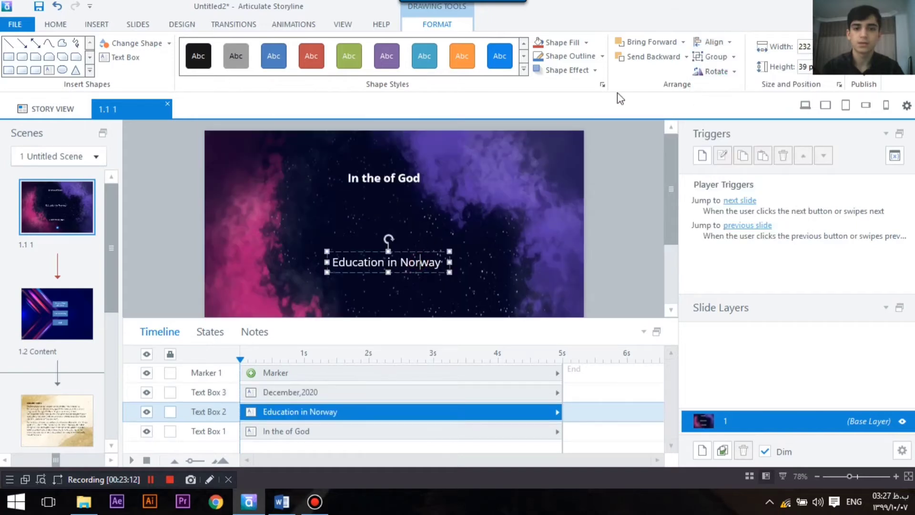
{"action": "left_click", "coordinate": [715, 42]}
{"action": "left_click", "coordinate": [748, 76]}
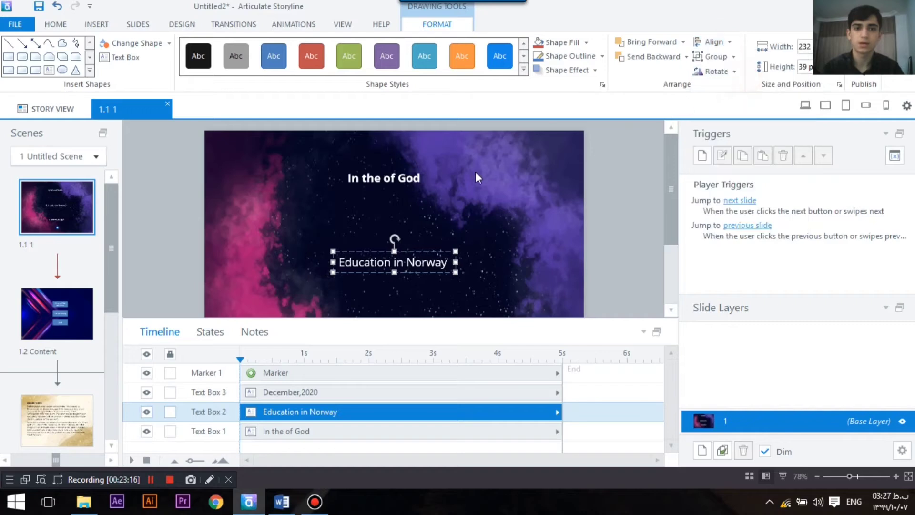
Step: Align the "In the of God" text box to the horizontal center of the slide and deselect it
{"action": "left_click", "coordinate": [402, 162]}
{"action": "left_click", "coordinate": [419, 170]}
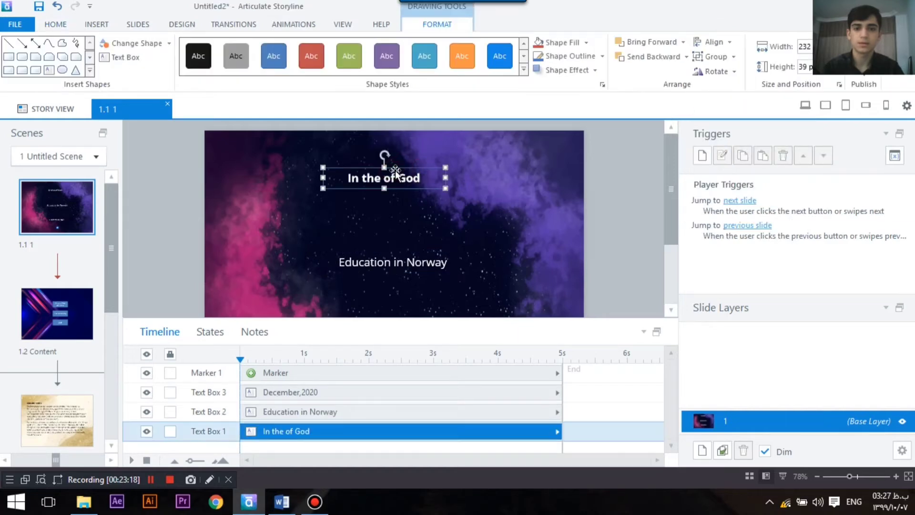
{"action": "left_click", "coordinate": [710, 42]}
{"action": "left_click", "coordinate": [736, 77]}
{"action": "left_click", "coordinate": [468, 233]}
Step: Open the home marker's states for editing and start adding a new state
{"action": "scroll", "coordinate": [503, 233], "scroll_direction": "down", "scroll_amount": 3}
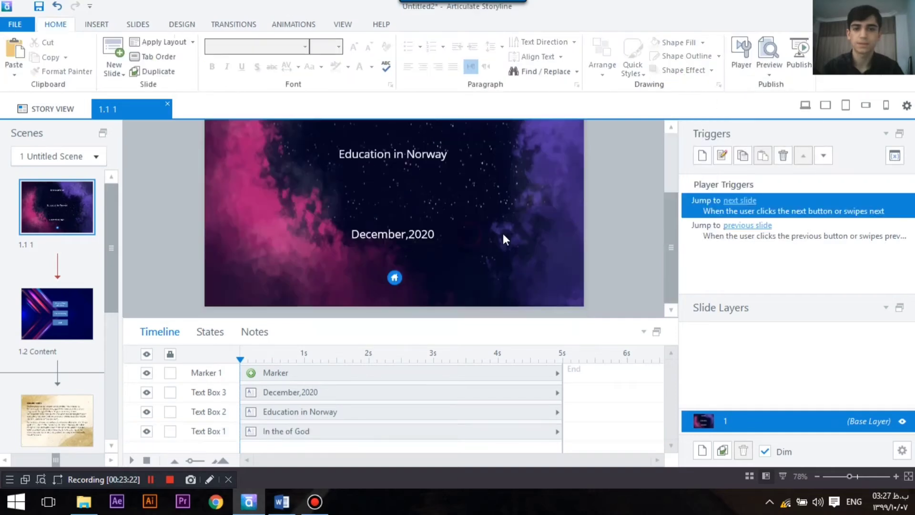
{"action": "left_click", "coordinate": [393, 276]}
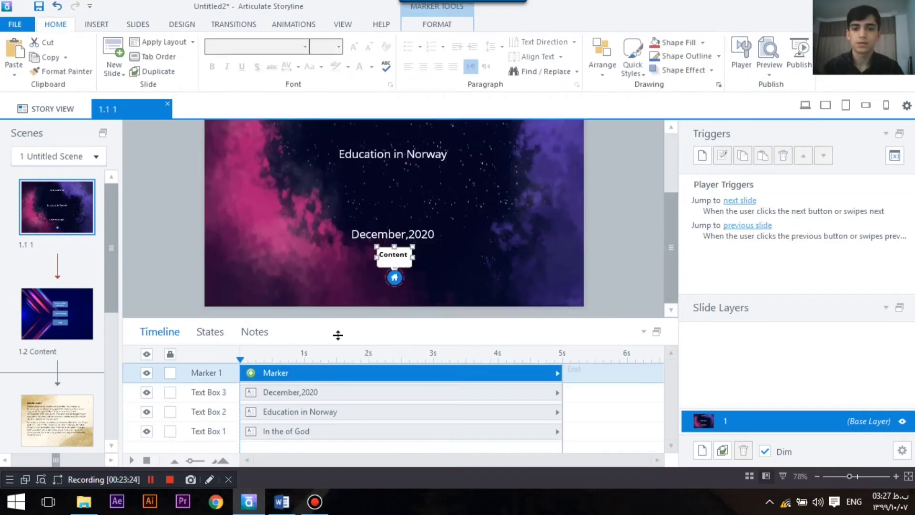
{"action": "left_click", "coordinate": [217, 333]}
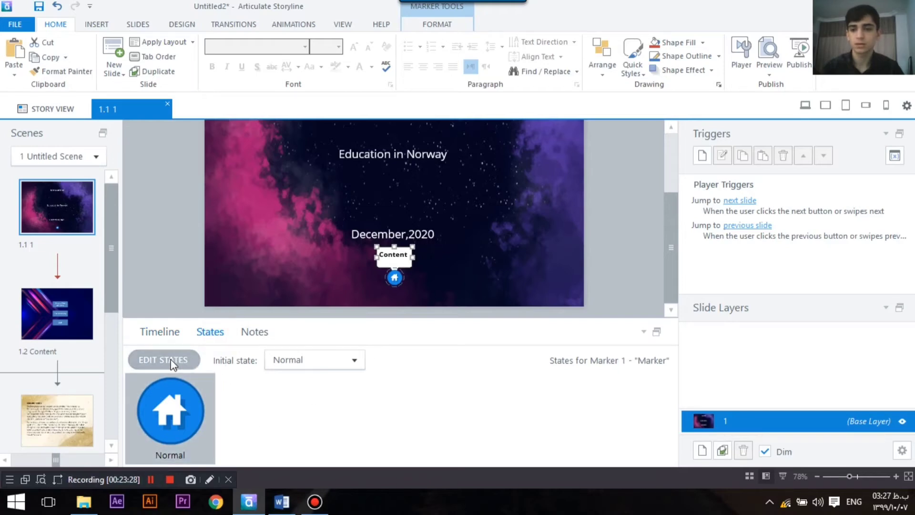
{"action": "left_click", "coordinate": [140, 361]}
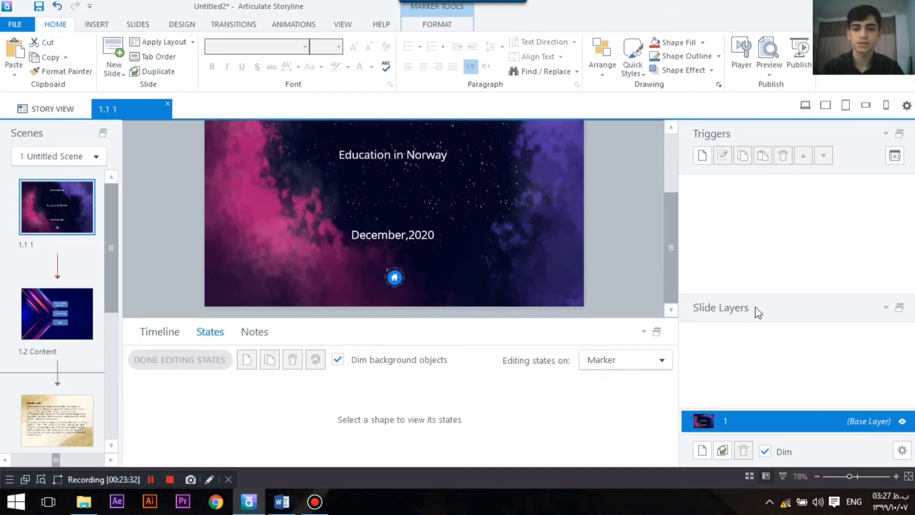
{"action": "left_click", "coordinate": [255, 364]}
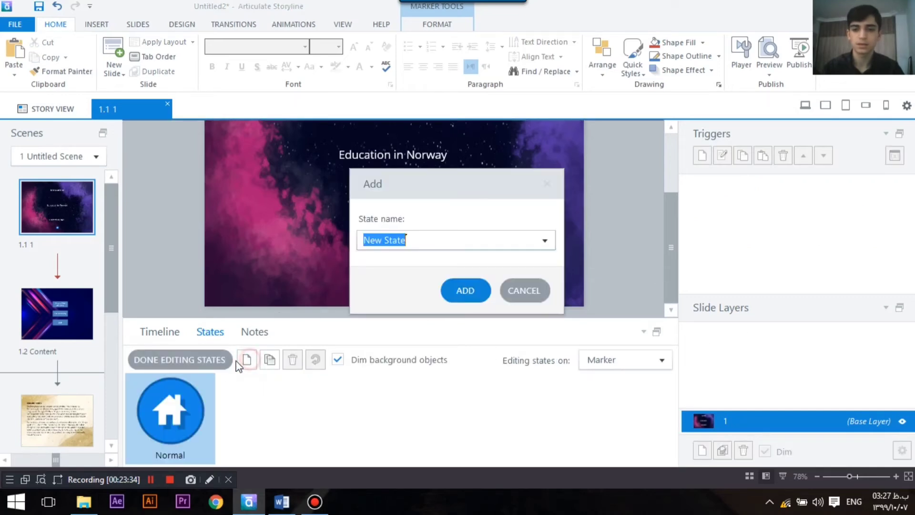
Step: Add a Hover state to the home marker and give it the red marker style
{"action": "left_click", "coordinate": [544, 240]}
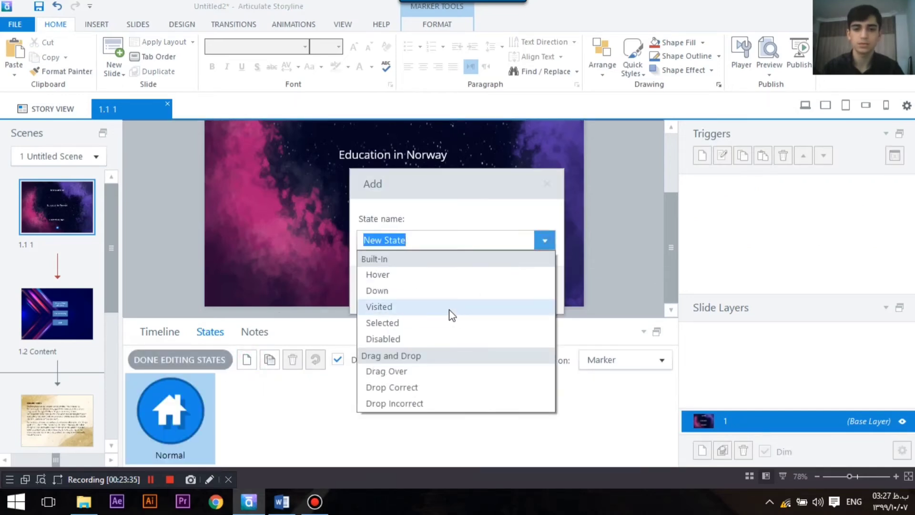
{"action": "left_click", "coordinate": [449, 275]}
{"action": "left_click", "coordinate": [464, 288]}
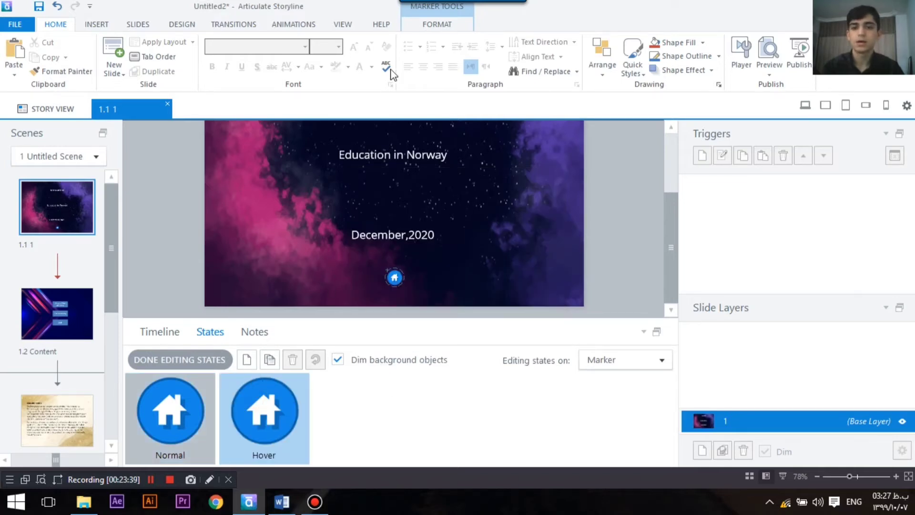
{"action": "left_click", "coordinate": [431, 26]}
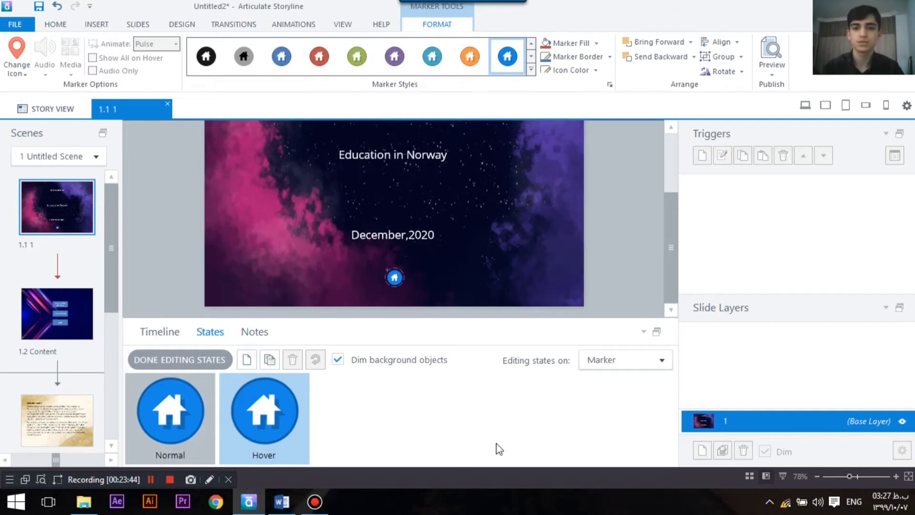
{"action": "left_click", "coordinate": [329, 50]}
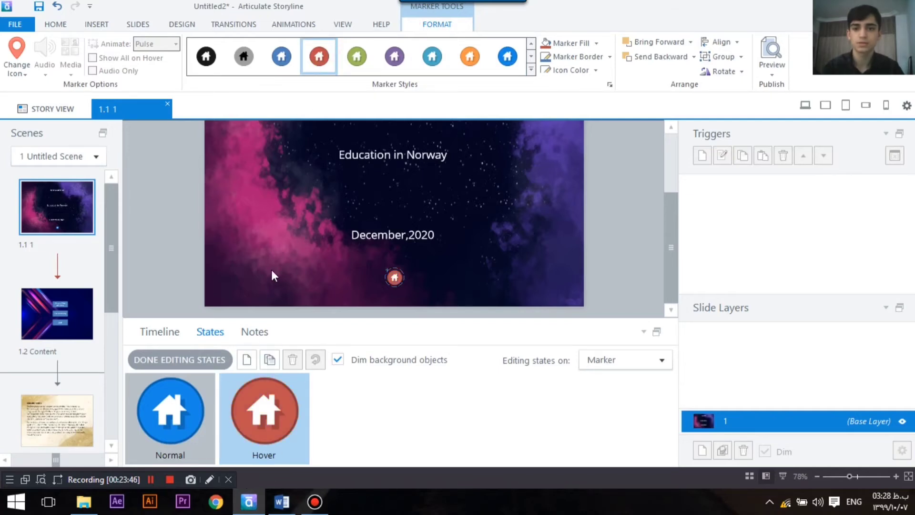
Step: Add the built-in Selected state to the home marker
{"action": "left_click", "coordinate": [247, 360]}
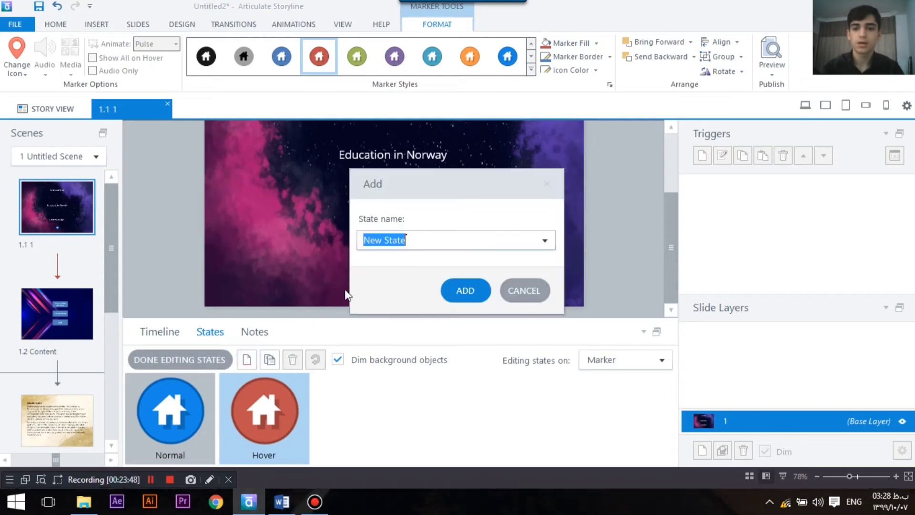
{"action": "left_click", "coordinate": [536, 243]}
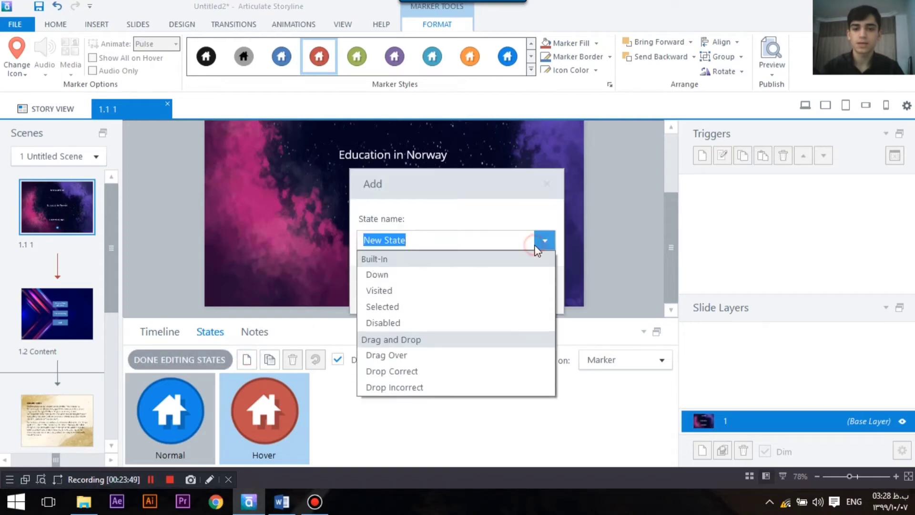
{"action": "left_click", "coordinate": [414, 308]}
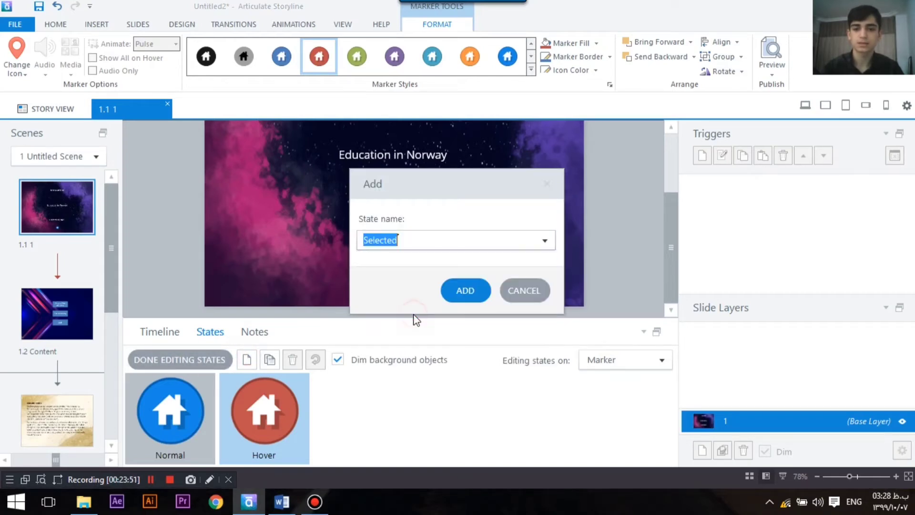
{"action": "left_click", "coordinate": [465, 289]}
Step: Insert the audio file node41442.mp3 into the marker's Hover state
{"action": "left_click", "coordinate": [223, 416]}
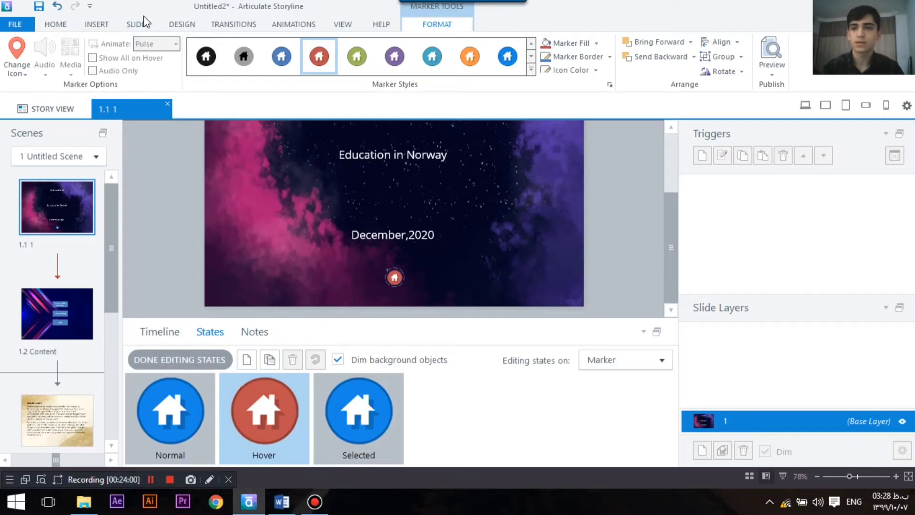
{"action": "left_click", "coordinate": [102, 25]}
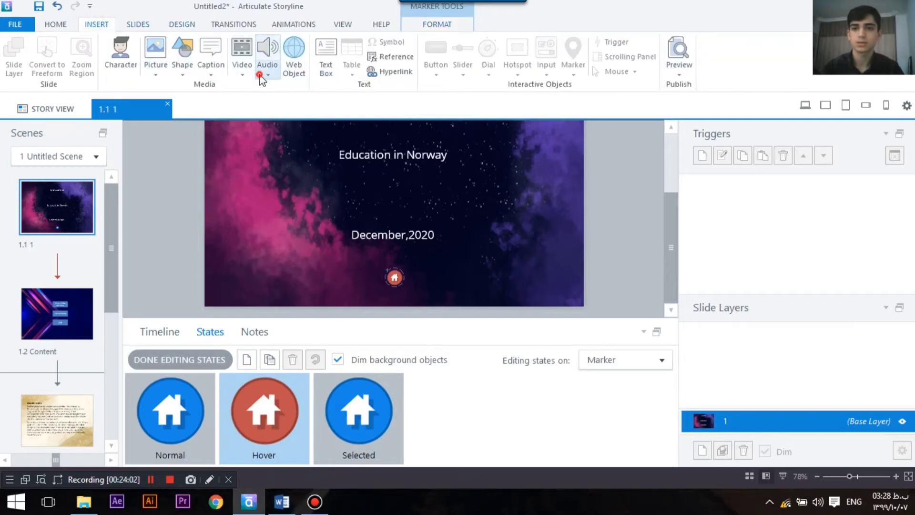
{"action": "left_click", "coordinate": [267, 70]}
{"action": "left_click", "coordinate": [295, 89]}
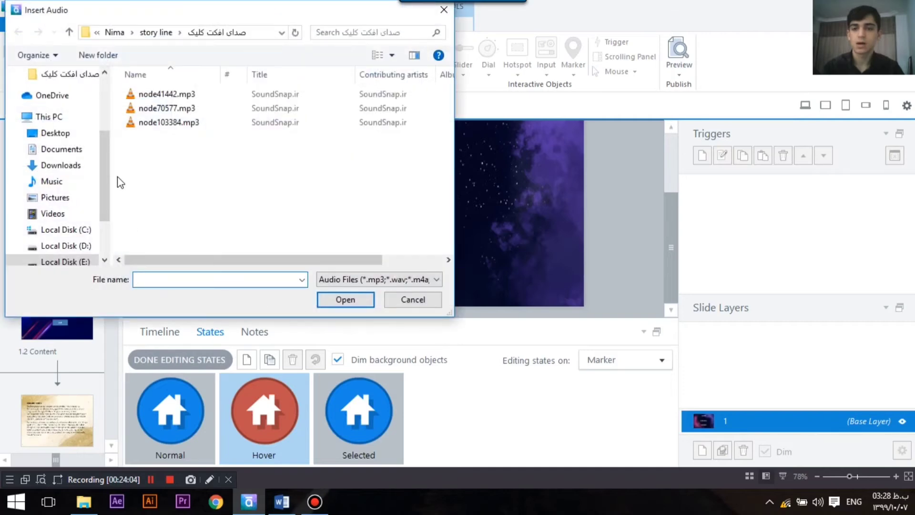
{"action": "left_click", "coordinate": [229, 100]}
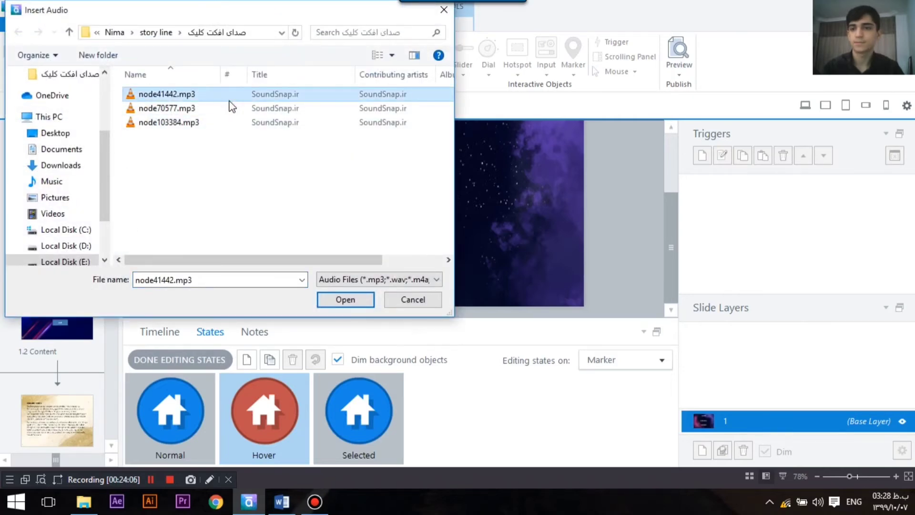
{"action": "double_click", "coordinate": [230, 98]}
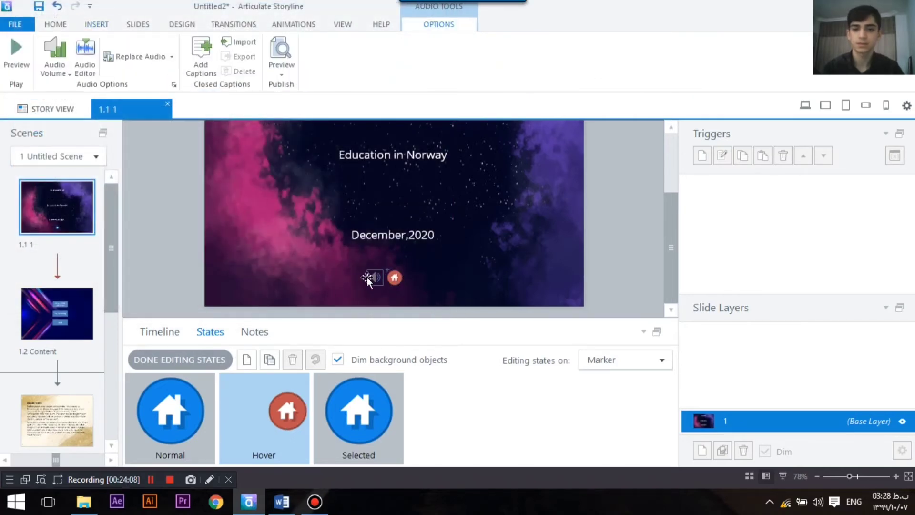
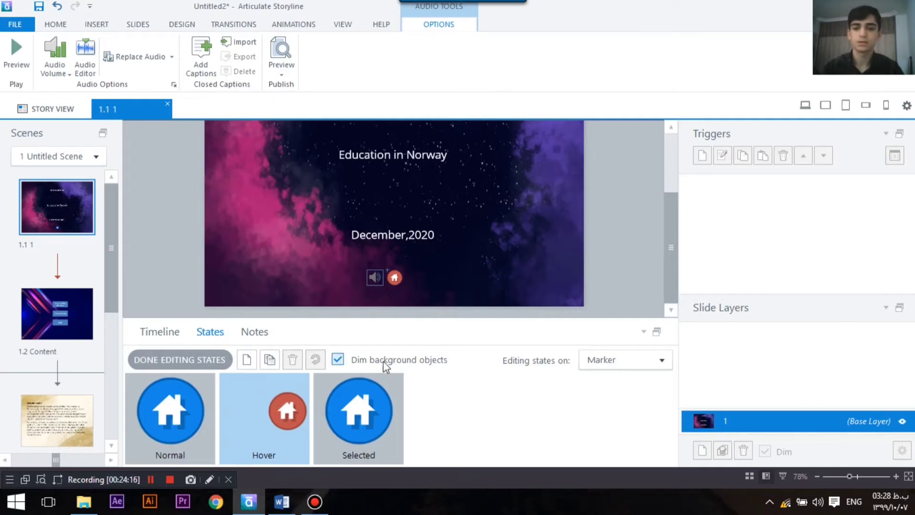
Step: Undock the Timeline panel and look over the Content slide and slide 1.5 before returning to slide 1.1
{"action": "mouse_move", "coordinate": [162, 331]}
{"action": "left_mouse_down"}
{"action": "mouse_move", "coordinate": [176, 383]}
{"action": "mouse_move", "coordinate": [335, 374]}
{"action": "mouse_move", "coordinate": [423, 296]}
{"action": "left_mouse_up"}
{"action": "left_click", "coordinate": [37, 310]}
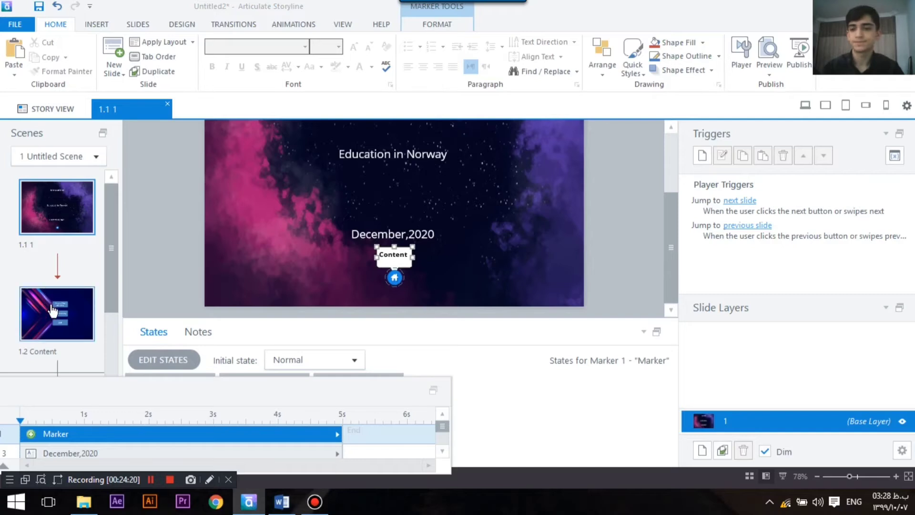
{"action": "scroll", "coordinate": [38, 313], "scroll_direction": "down", "scroll_amount": 2}
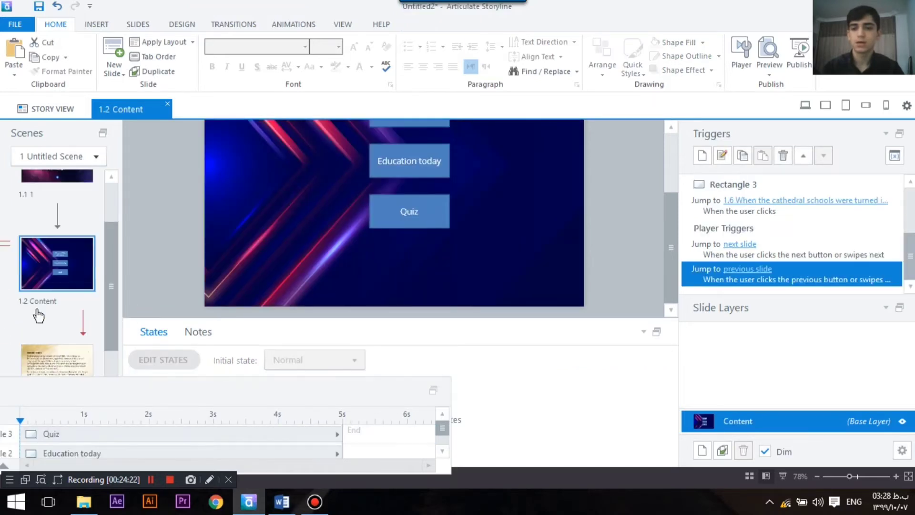
{"action": "scroll", "coordinate": [76, 310], "scroll_direction": "up", "scroll_amount": 2}
{"action": "scroll", "coordinate": [72, 313], "scroll_direction": "down", "scroll_amount": 2}
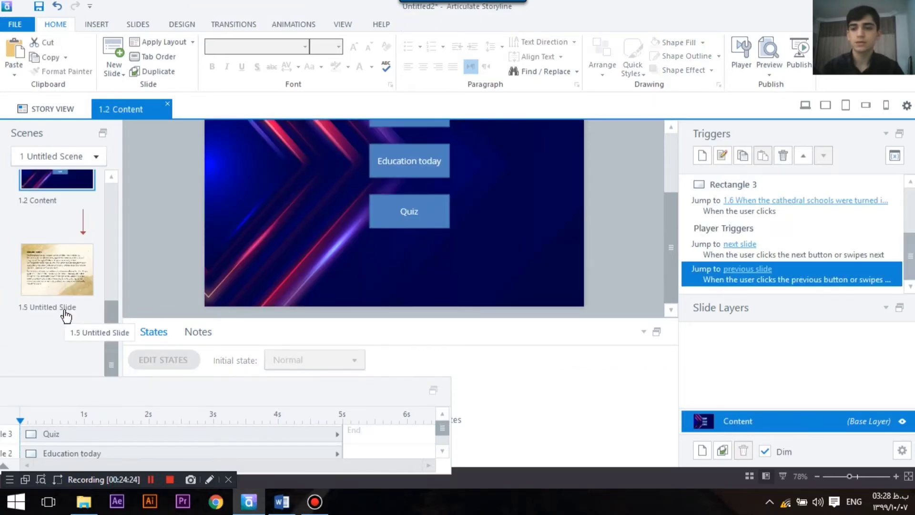
{"action": "scroll", "coordinate": [53, 272], "scroll_direction": "up", "scroll_amount": 2}
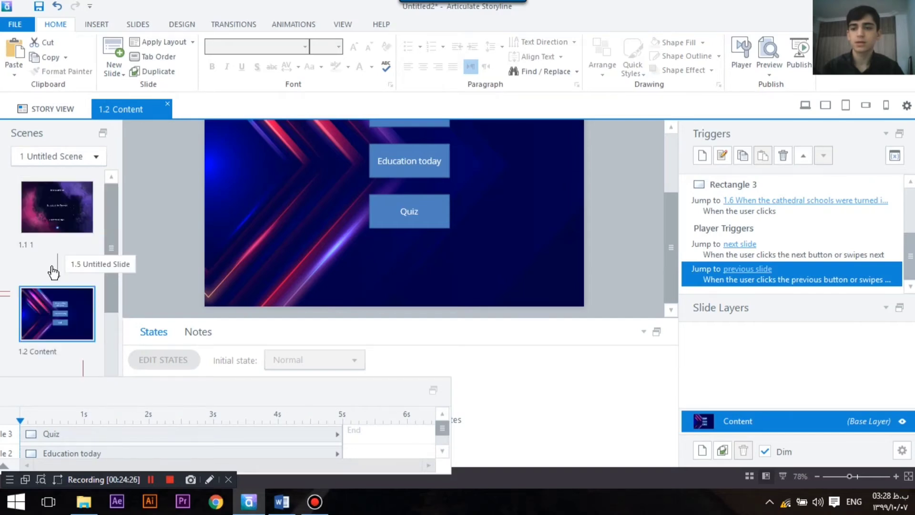
{"action": "left_click", "coordinate": [93, 231]}
{"action": "left_click", "coordinate": [404, 278]}
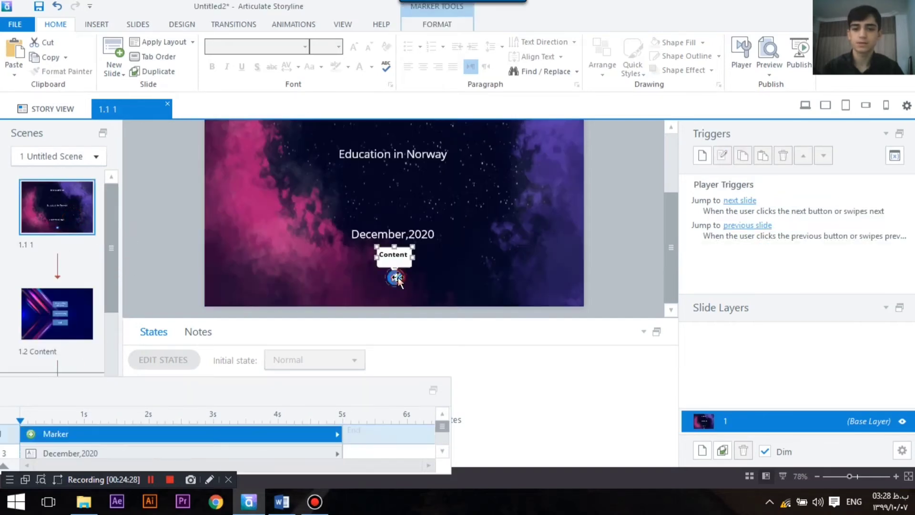
{"action": "right_click", "coordinate": [398, 276]}
{"action": "left_click", "coordinate": [431, 44]}
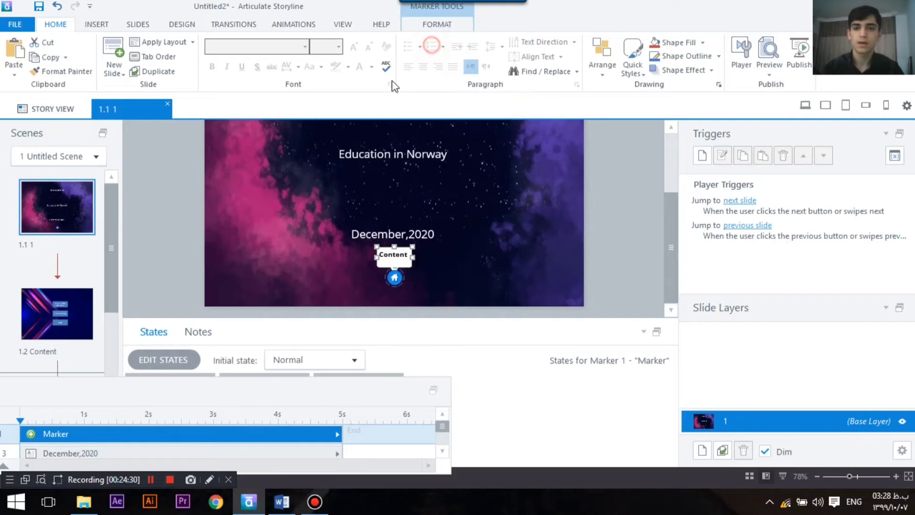
{"action": "scroll", "coordinate": [48, 313], "scroll_direction": "down", "scroll_amount": 2}
{"action": "left_click", "coordinate": [57, 269]}
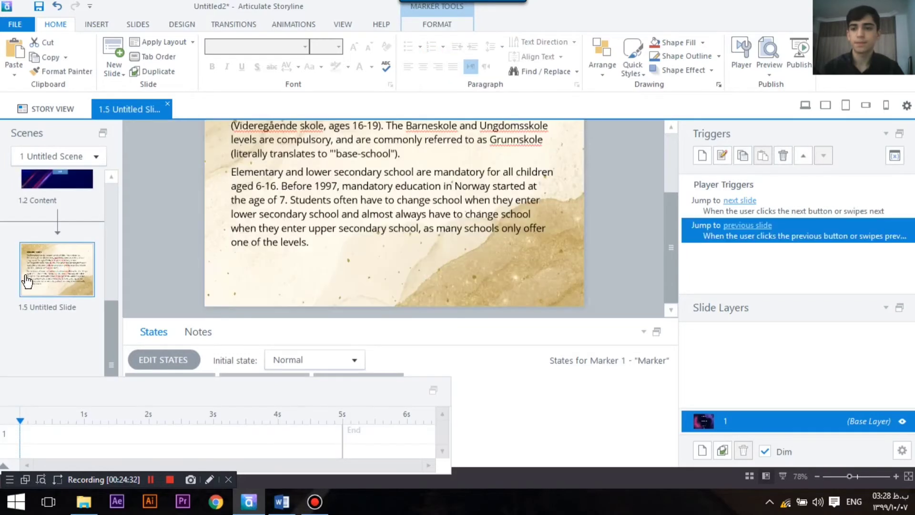
{"action": "scroll", "coordinate": [43, 233], "scroll_direction": "up", "scroll_amount": 3}
{"action": "left_click", "coordinate": [43, 231]}
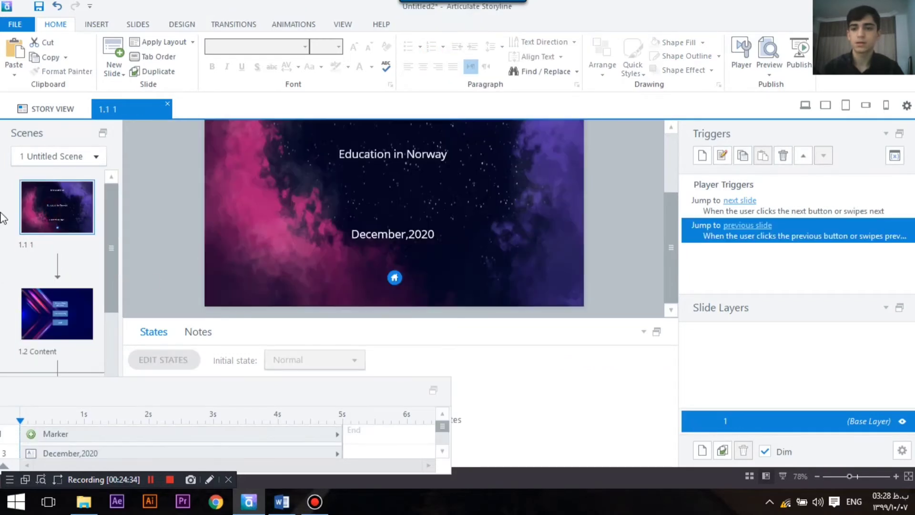
Step: Add a trigger to the home marker on slide 1.1 that jumps to slide 1.2 Content when the user clicks it
{"action": "left_click", "coordinate": [395, 278]}
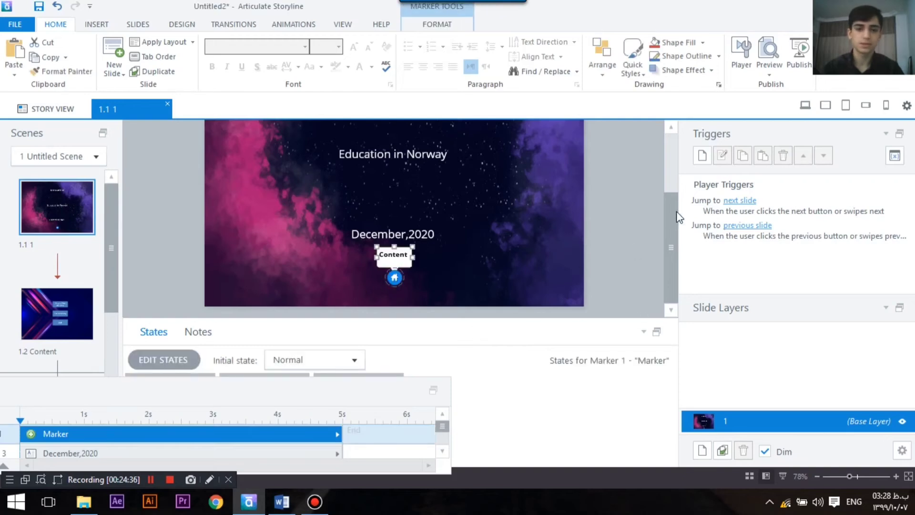
{"action": "left_click", "coordinate": [702, 155]}
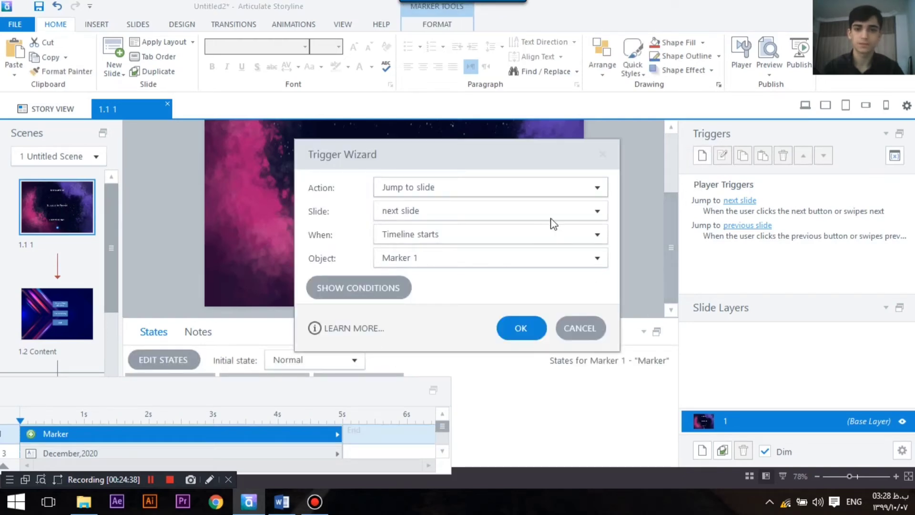
{"action": "left_click", "coordinate": [566, 212]}
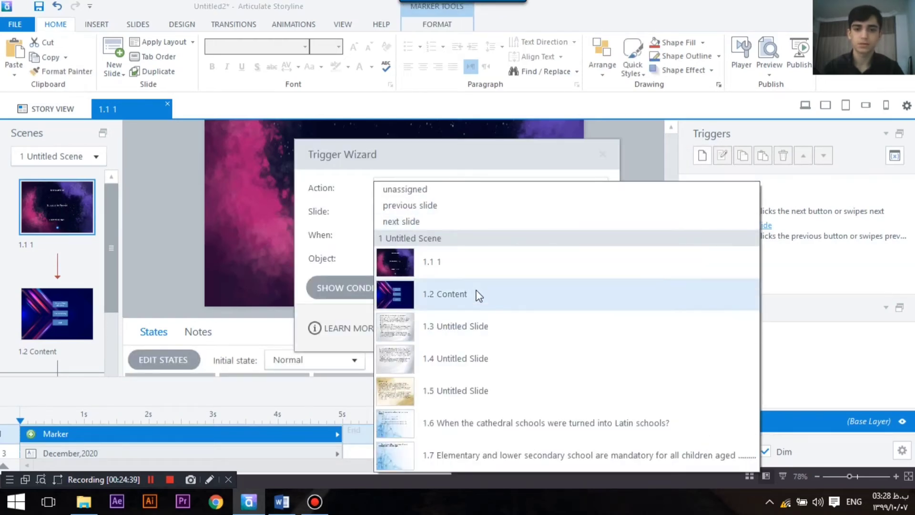
{"action": "left_click", "coordinate": [480, 301]}
{"action": "left_click", "coordinate": [550, 236]}
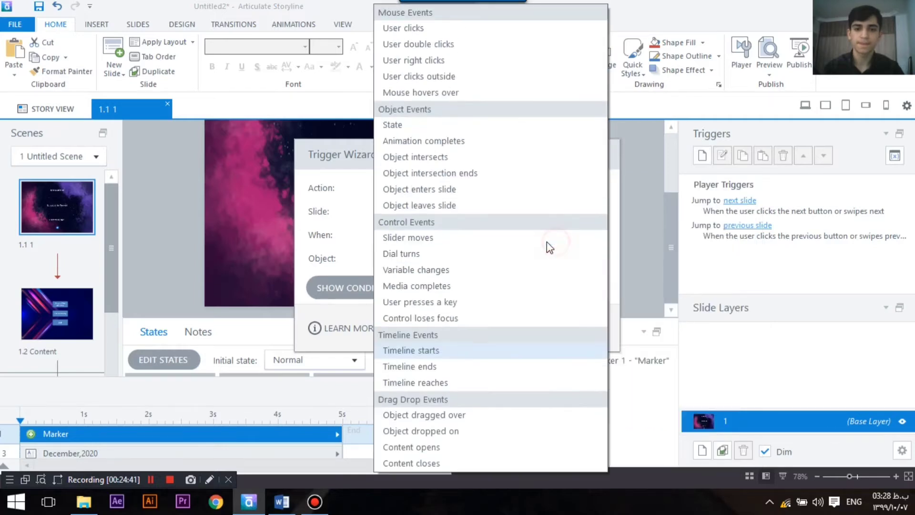
{"action": "left_click", "coordinate": [491, 29]}
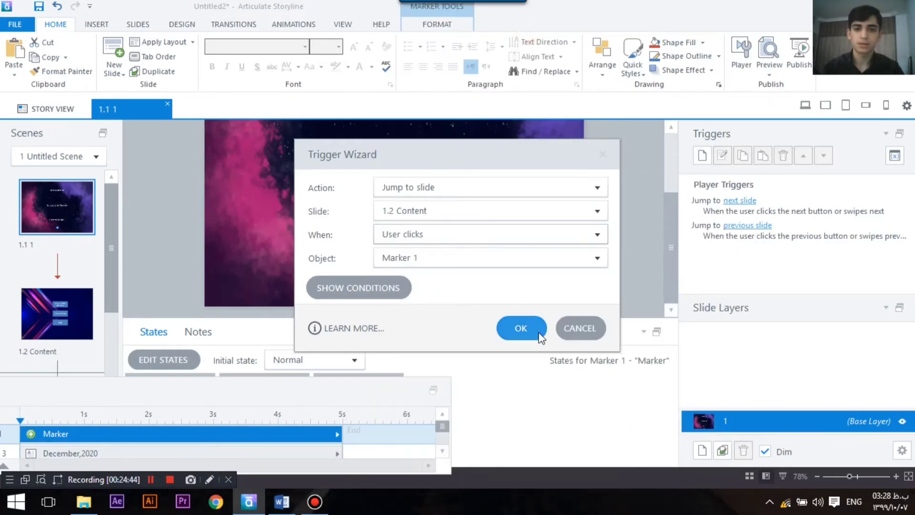
{"action": "left_click", "coordinate": [520, 330]}
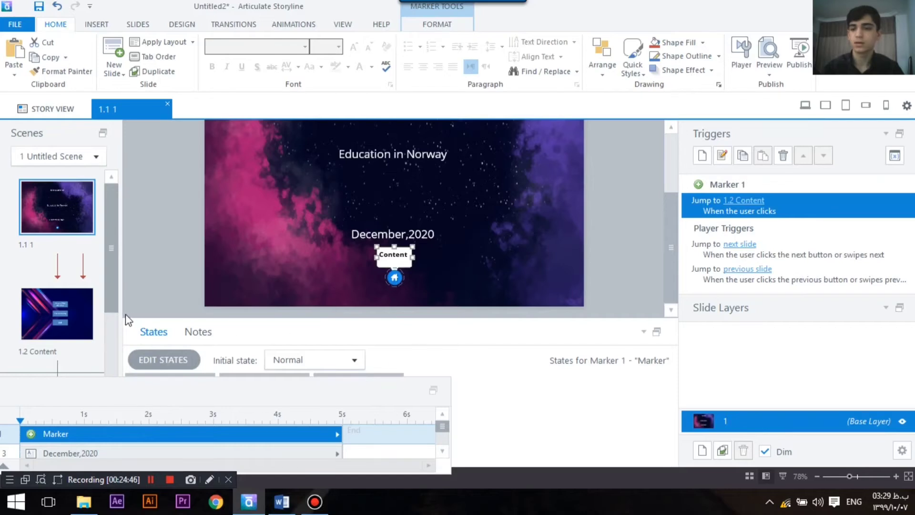
Step: Copy the home marker from slide 1.1 and paste it onto slide 1.5 below the text
{"action": "scroll", "coordinate": [71, 301], "scroll_direction": "down", "scroll_amount": 1}
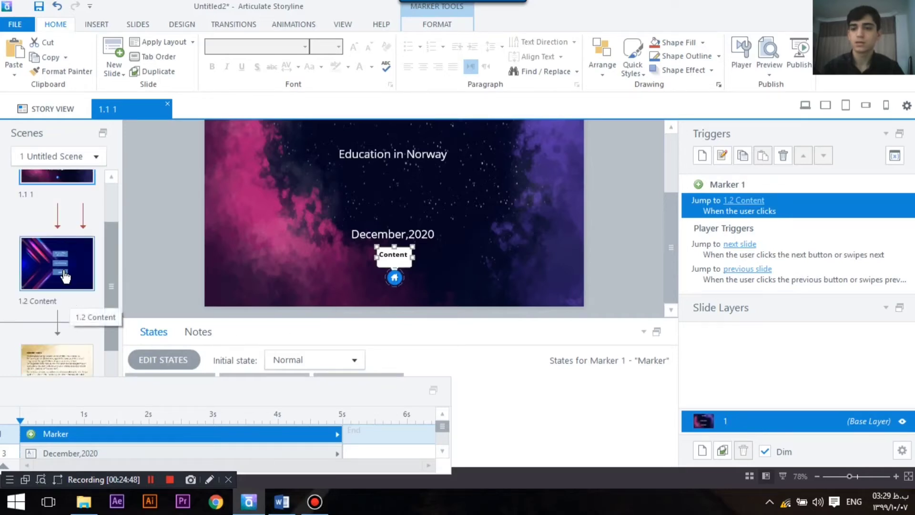
{"action": "right_click", "coordinate": [395, 280]}
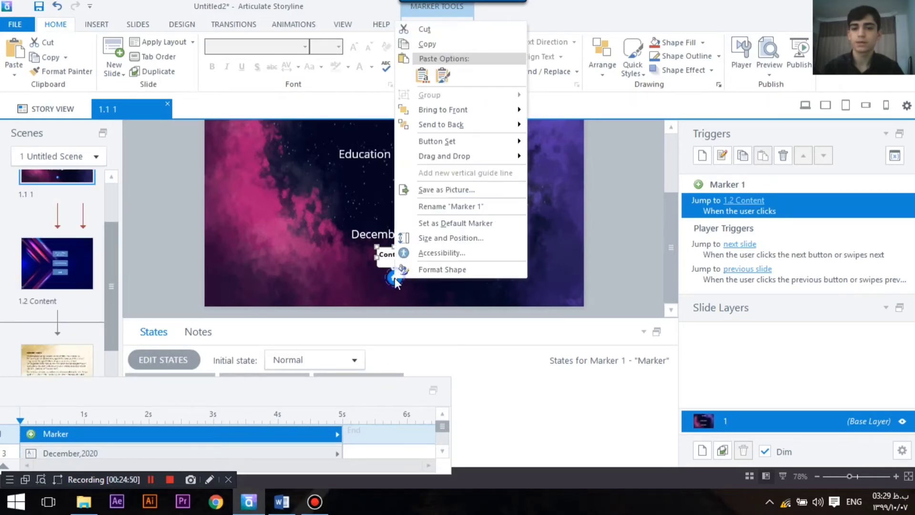
{"action": "left_click", "coordinate": [456, 41]}
{"action": "scroll", "coordinate": [58, 305], "scroll_direction": "down", "scroll_amount": 1}
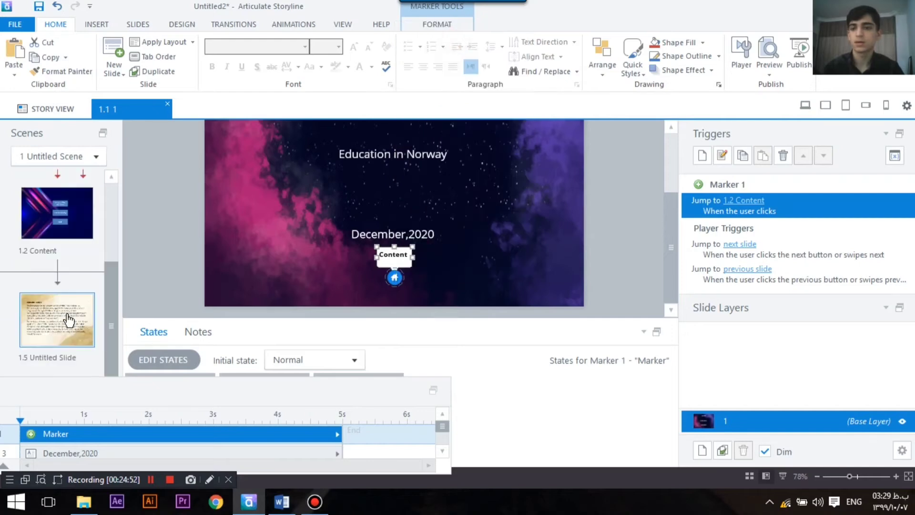
{"action": "left_click", "coordinate": [57, 319]}
{"action": "right_click", "coordinate": [391, 291]}
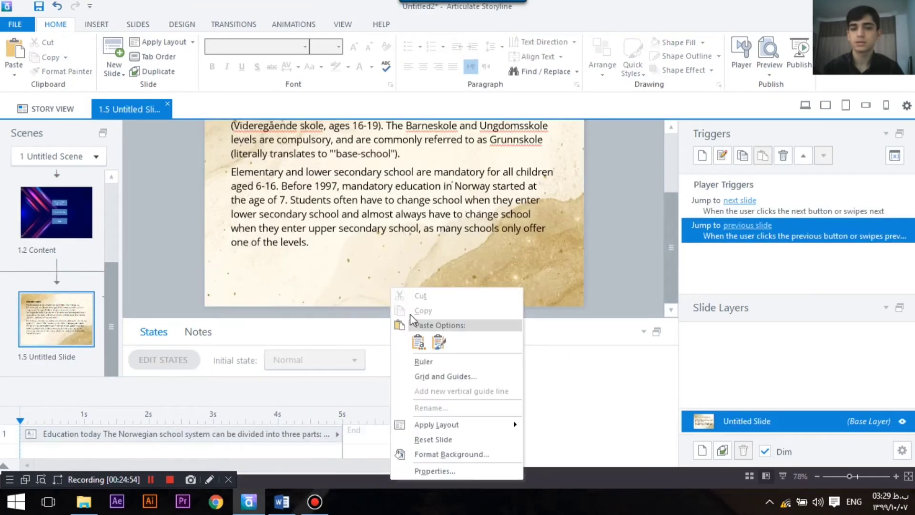
{"action": "left_click", "coordinate": [419, 342]}
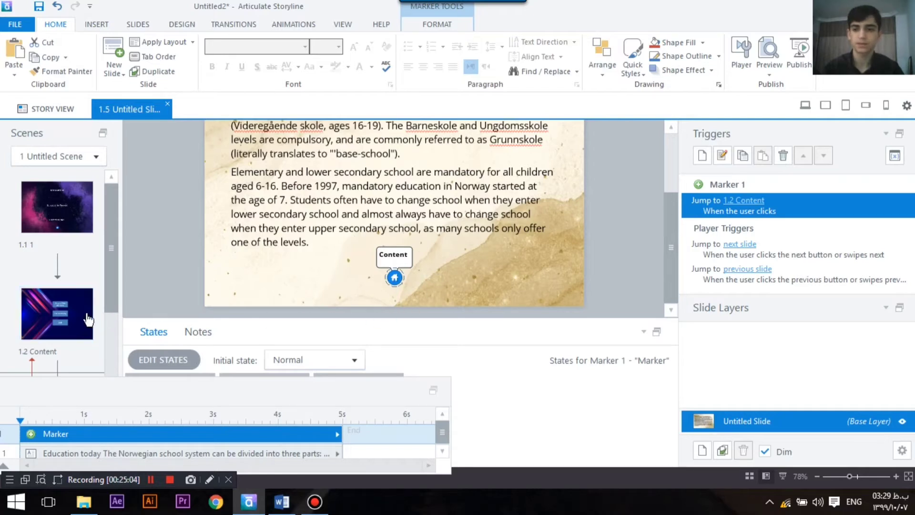
Step: Move the floating Timeline panel so that it lies fully in view below the slide 1.5 canvas
{"action": "scroll", "coordinate": [88, 319], "scroll_direction": "down", "scroll_amount": 3}
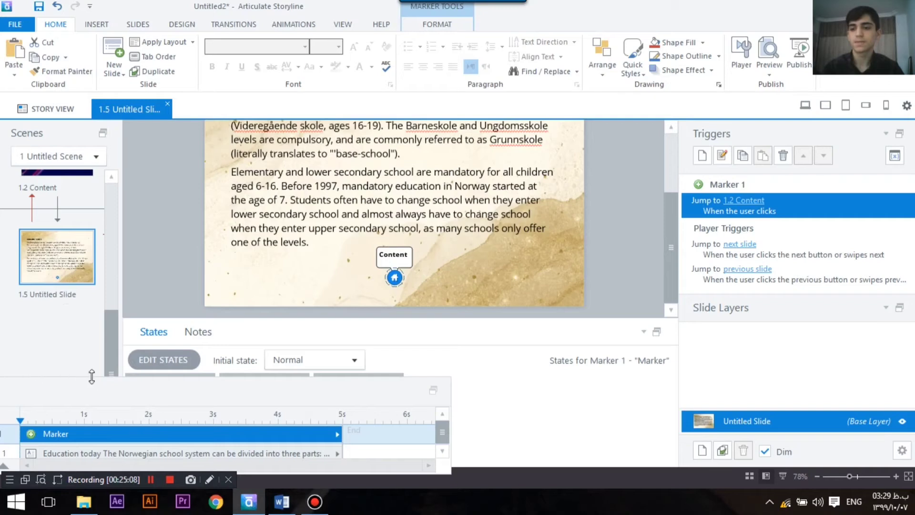
{"action": "scroll", "coordinate": [93, 324], "scroll_direction": "up", "scroll_amount": 3}
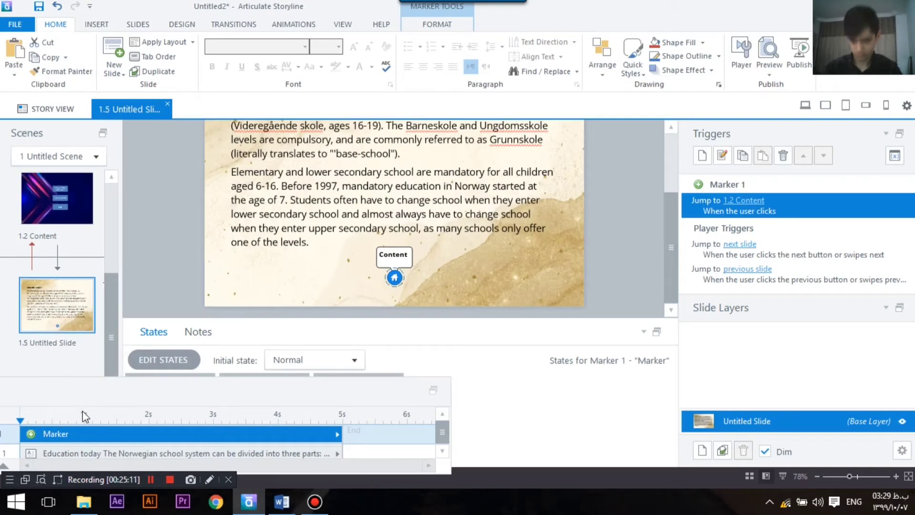
{"action": "left_click_drag", "start_coordinate": [176, 392], "coordinate": [471, 344]}
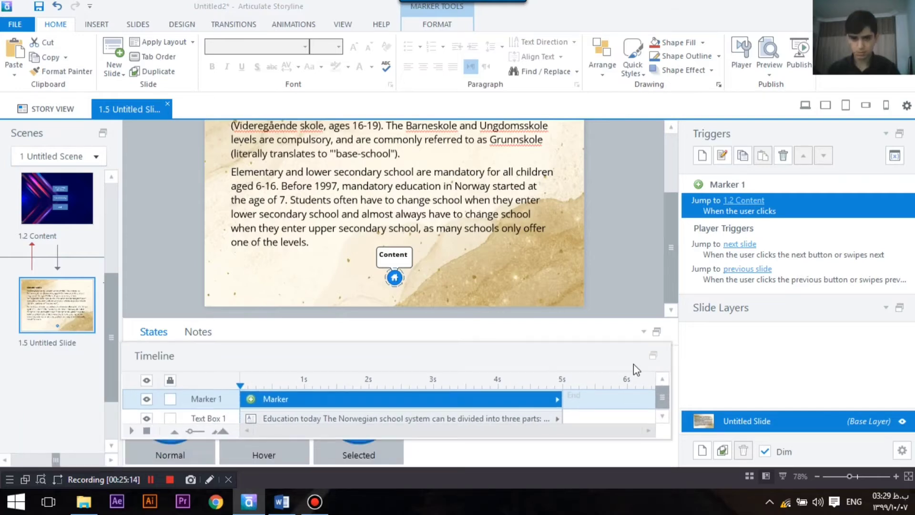
Step: Dock the floating Timeline panel, and paste the home marker onto slide 1.3, nudged slightly down below the text
{"action": "left_click", "coordinate": [650, 357]}
{"action": "left_click_drag", "start_coordinate": [48, 460], "coordinate": [19, 460]}
{"action": "left_click", "coordinate": [58, 312]}
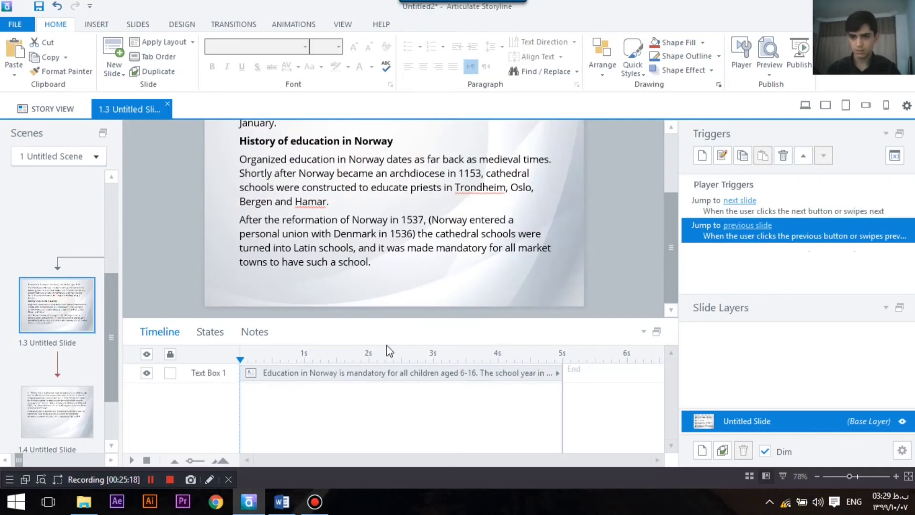
{"action": "right_click", "coordinate": [400, 293]}
{"action": "left_click", "coordinate": [428, 340]}
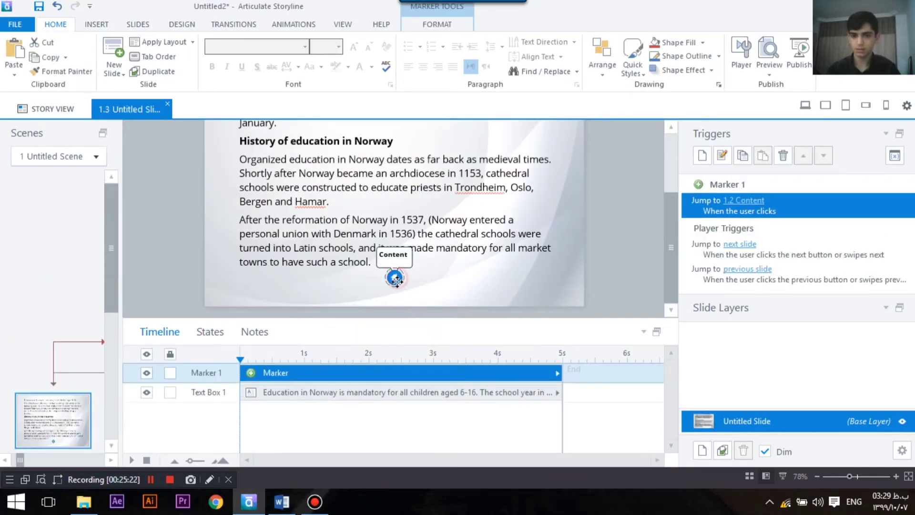
{"action": "left_click_drag", "start_coordinate": [396, 280], "coordinate": [395, 284]}
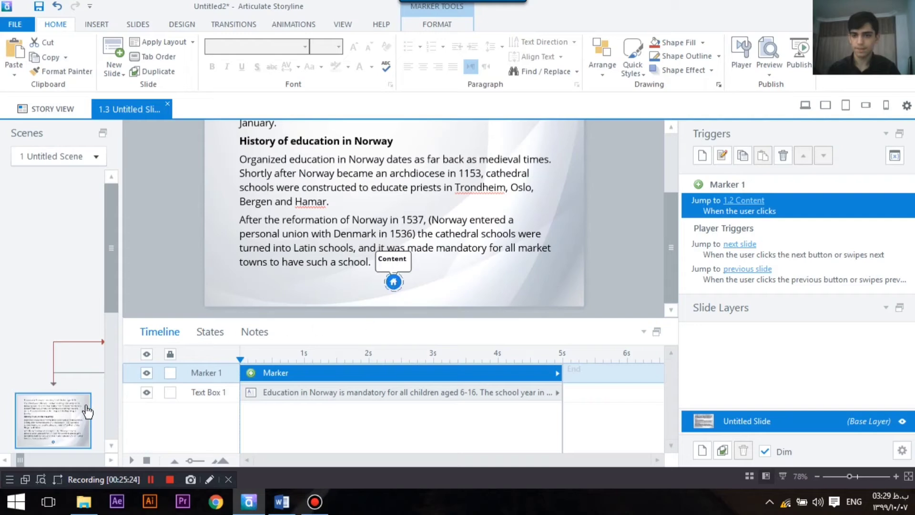
Step: Paste the home marker onto slide 1.4 below the text
{"action": "scroll", "coordinate": [72, 410], "scroll_direction": "down", "scroll_amount": 3}
{"action": "left_click", "coordinate": [61, 415]}
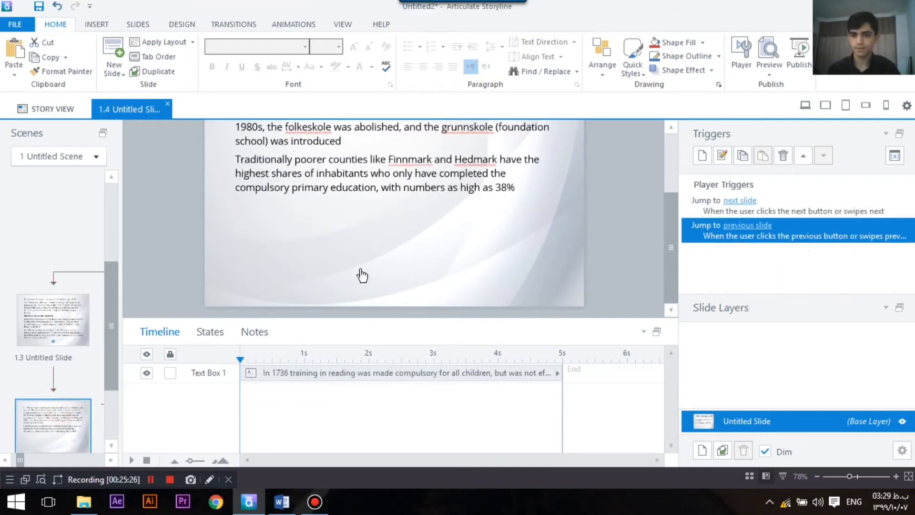
{"action": "right_click", "coordinate": [384, 268]}
{"action": "left_click", "coordinate": [418, 322]}
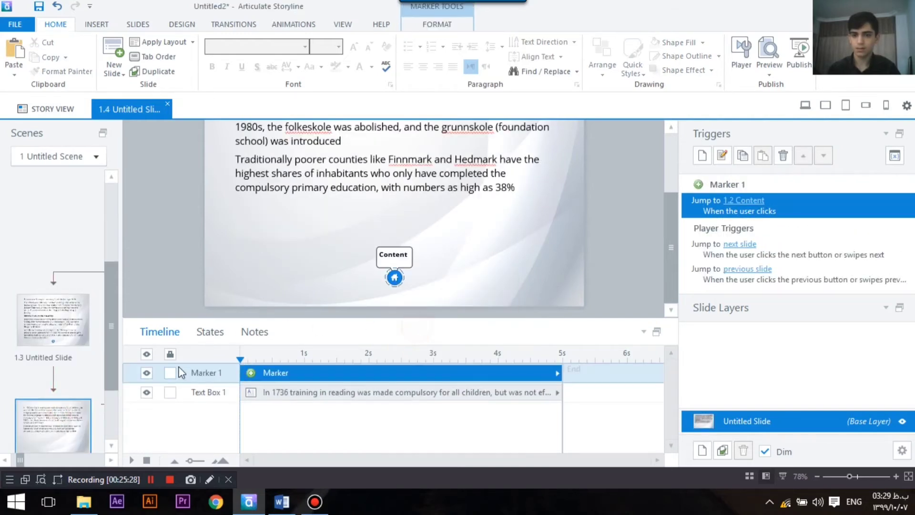
Step: Paste the home marker onto question slide 1.6 about the cathedral schools, below the answer choices
{"action": "scroll", "coordinate": [114, 368], "scroll_direction": "down", "scroll_amount": 2}
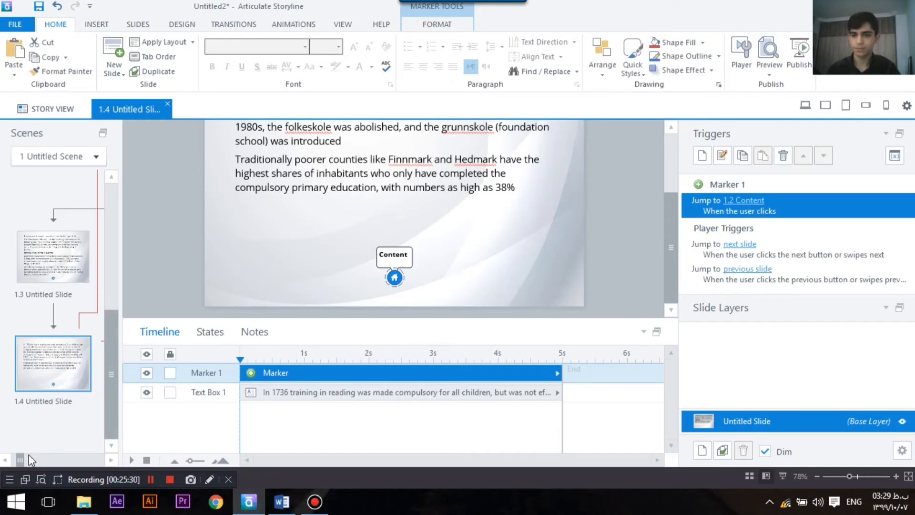
{"action": "left_click_drag", "start_coordinate": [29, 456], "coordinate": [99, 456]}
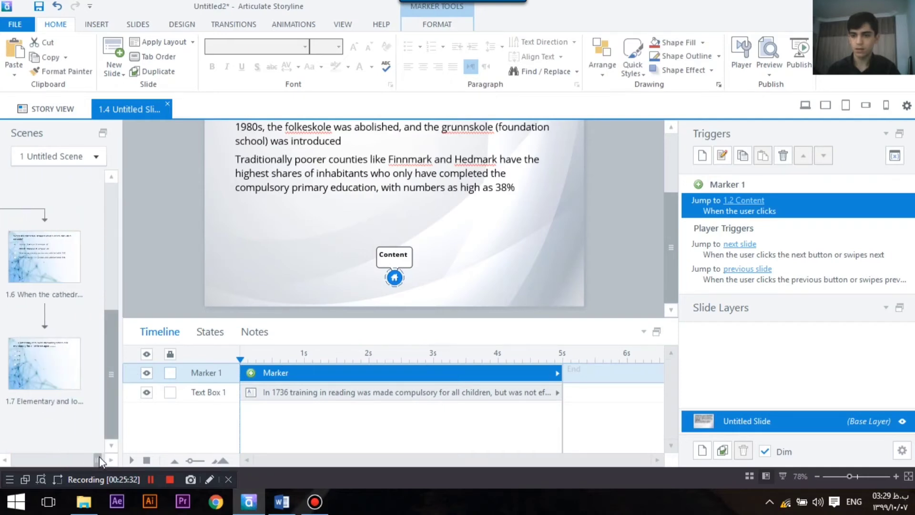
{"action": "left_click", "coordinate": [61, 261]}
{"action": "right_click", "coordinate": [384, 286]}
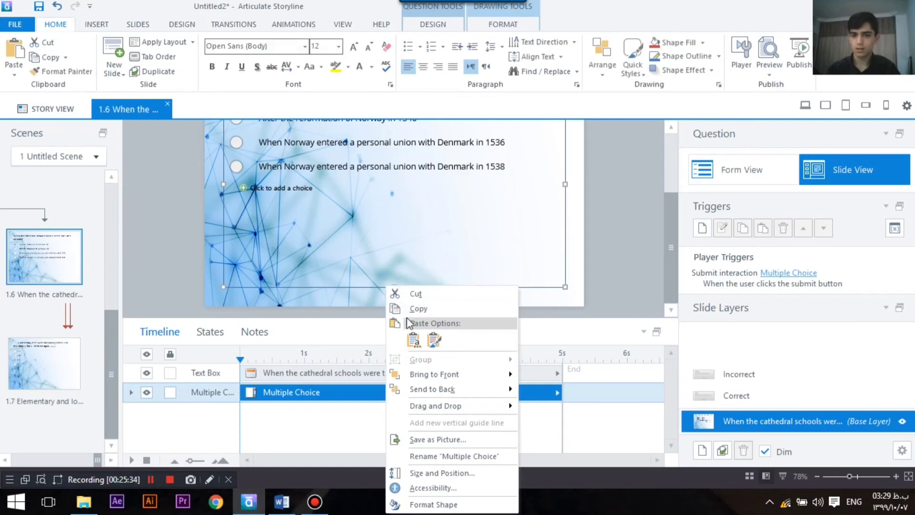
{"action": "left_click", "coordinate": [413, 340]}
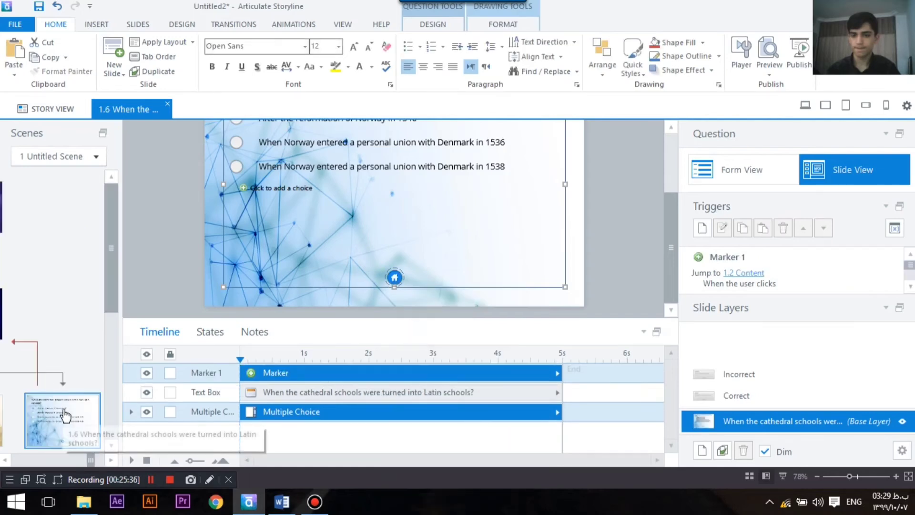
Step: Paste the home marker onto question slide 1.7 about mandatory schooling ages, below the answer choices
{"action": "scroll", "coordinate": [65, 416], "scroll_direction": "down", "scroll_amount": 3}
{"action": "left_click", "coordinate": [70, 376]}
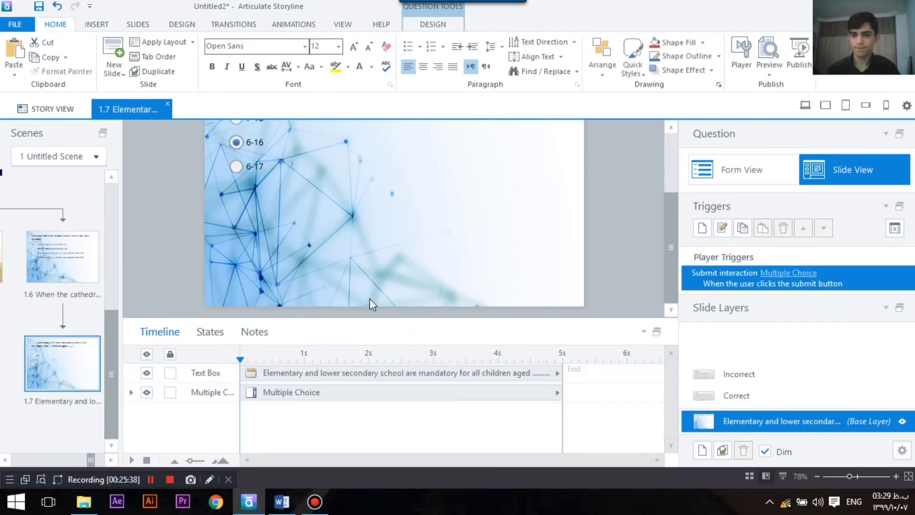
{"action": "right_click", "coordinate": [390, 286]}
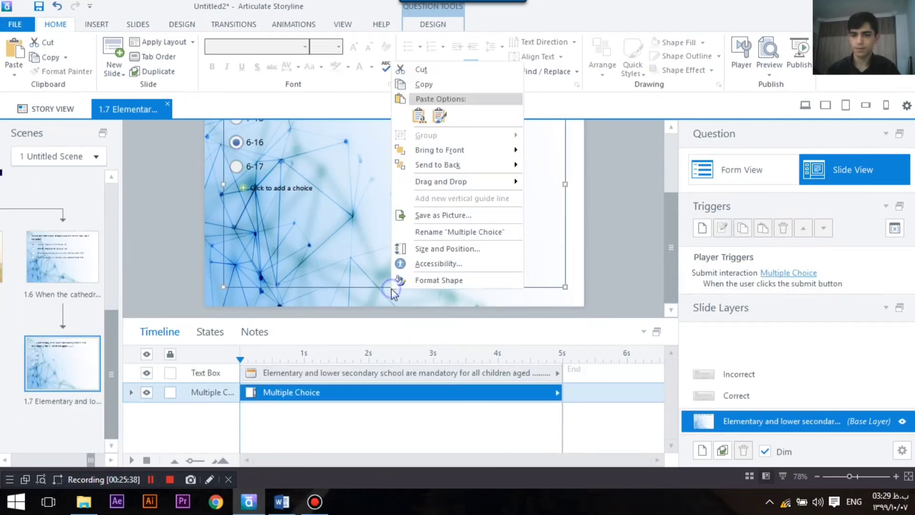
{"action": "left_click", "coordinate": [420, 116]}
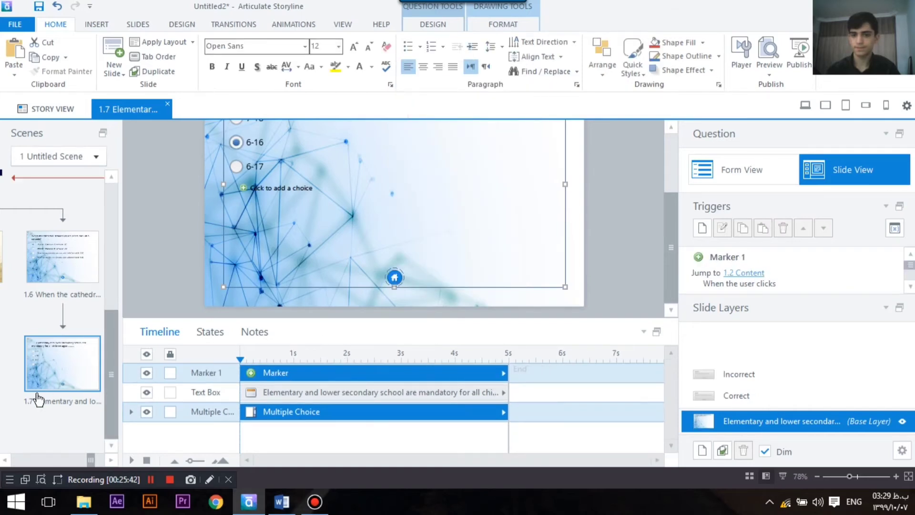
Step: Look over the scene's slides and the home marker on slide 1.5, ending on slide 1.3
{"action": "left_click_drag", "start_coordinate": [93, 458], "coordinate": [32, 459]}
{"action": "left_click", "coordinate": [612, 261]}
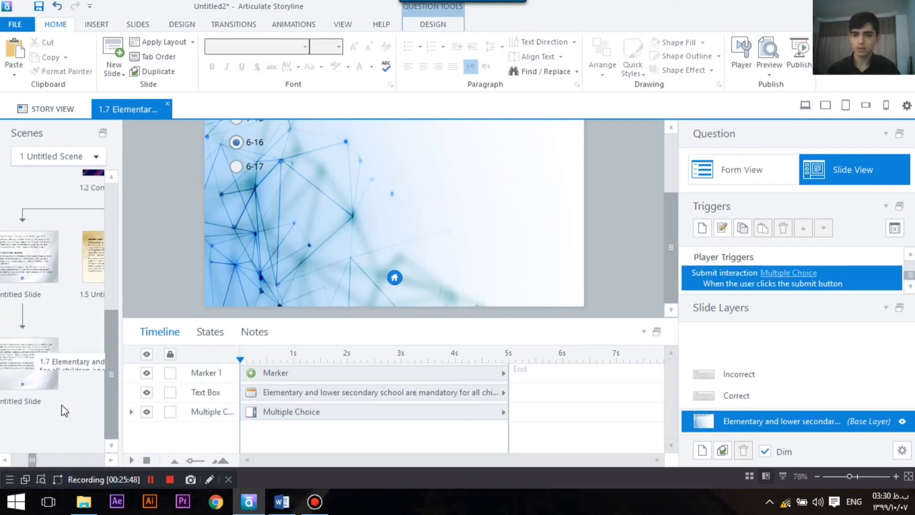
{"action": "left_click_drag", "start_coordinate": [32, 459], "coordinate": [53, 454]}
{"action": "scroll", "coordinate": [52, 334], "scroll_direction": "up", "scroll_amount": 5}
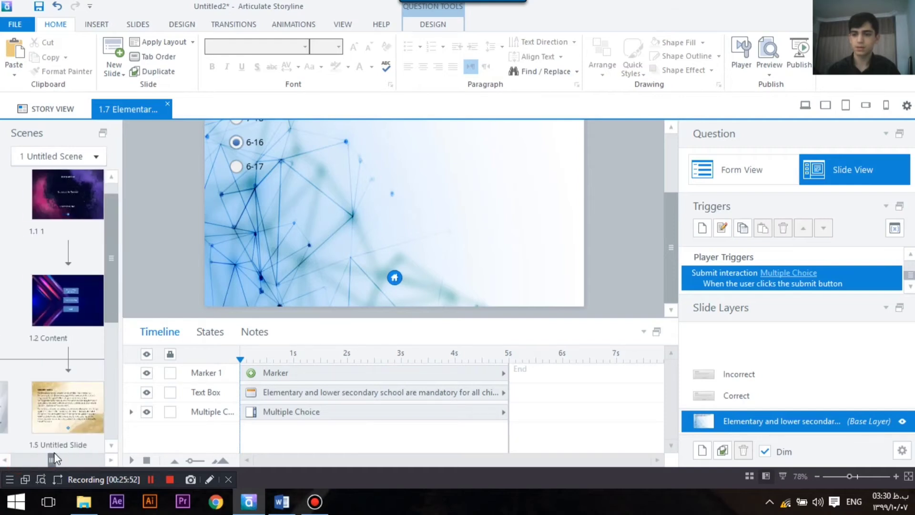
{"action": "scroll", "coordinate": [71, 362], "scroll_direction": "down", "scroll_amount": 2}
{"action": "left_click", "coordinate": [75, 349]}
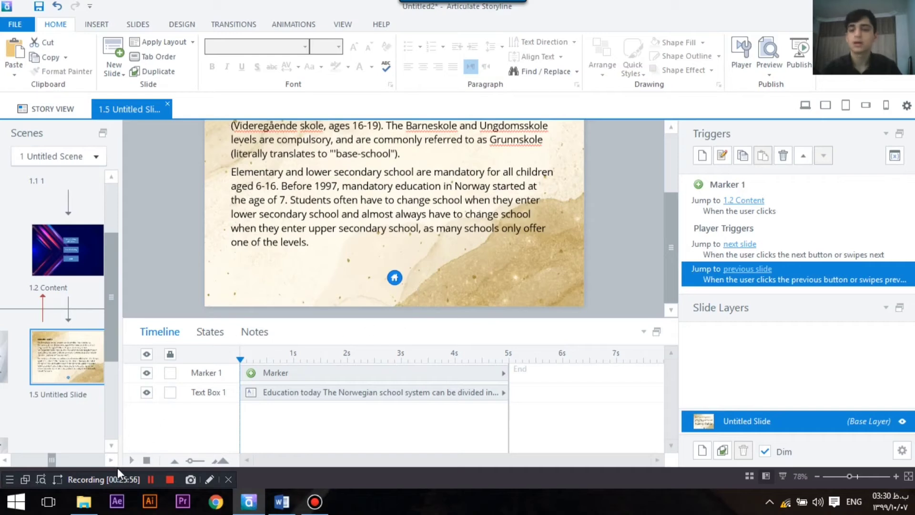
{"action": "left_click_drag", "start_coordinate": [46, 459], "coordinate": [21, 454]}
{"action": "left_click", "coordinate": [29, 381]}
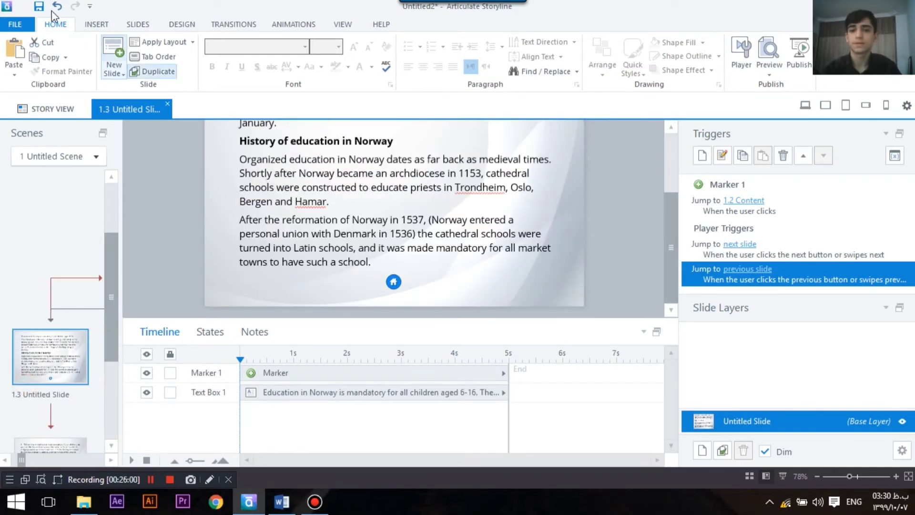
Step: Insert a right-arrow marker beside the home marker on slide 1.3
{"action": "left_click", "coordinate": [96, 23]}
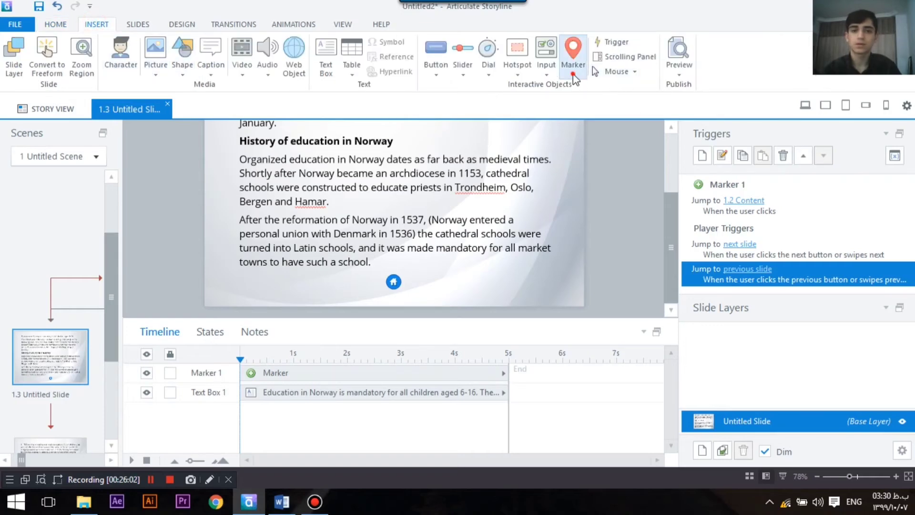
{"action": "left_click", "coordinate": [574, 53]}
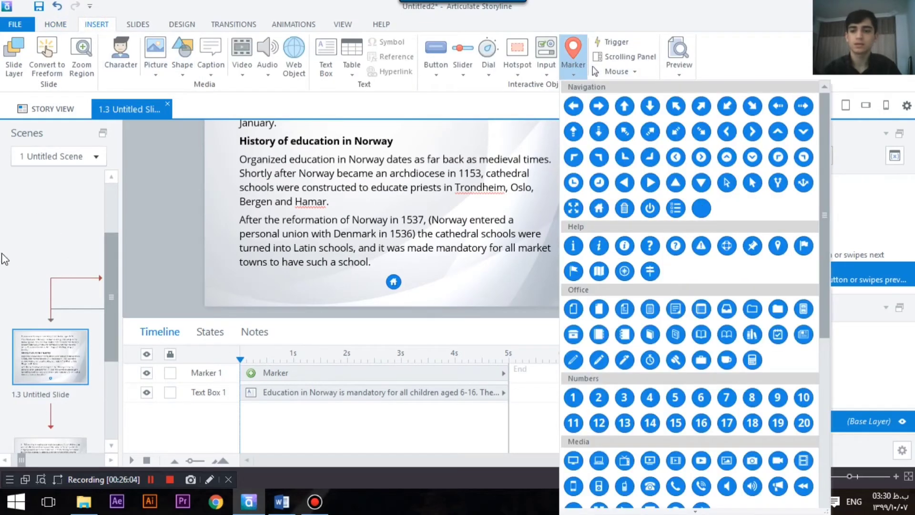
{"action": "left_click", "coordinate": [599, 106]}
{"action": "left_click", "coordinate": [417, 278]}
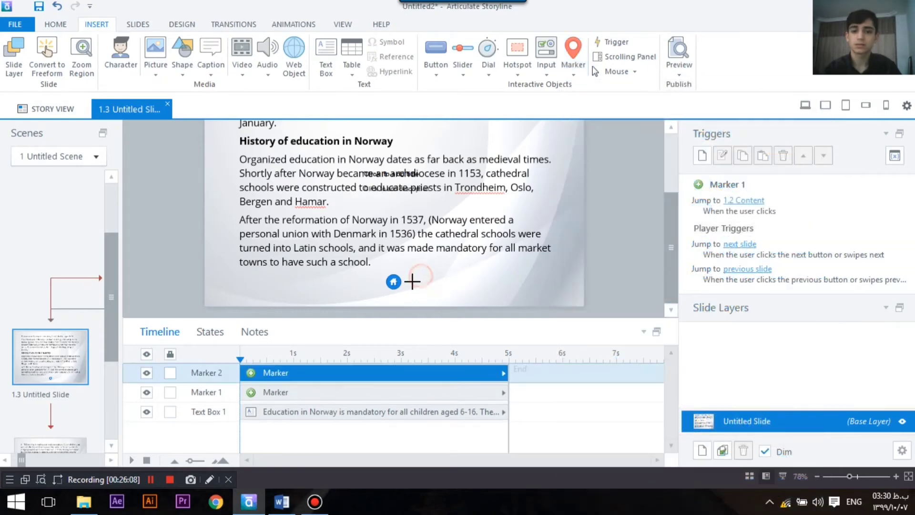
{"action": "left_click_drag", "start_coordinate": [413, 278], "coordinate": [419, 281]}
Step: Title the arrow marker's label "Next slide"
{"action": "left_click", "coordinate": [420, 174]}
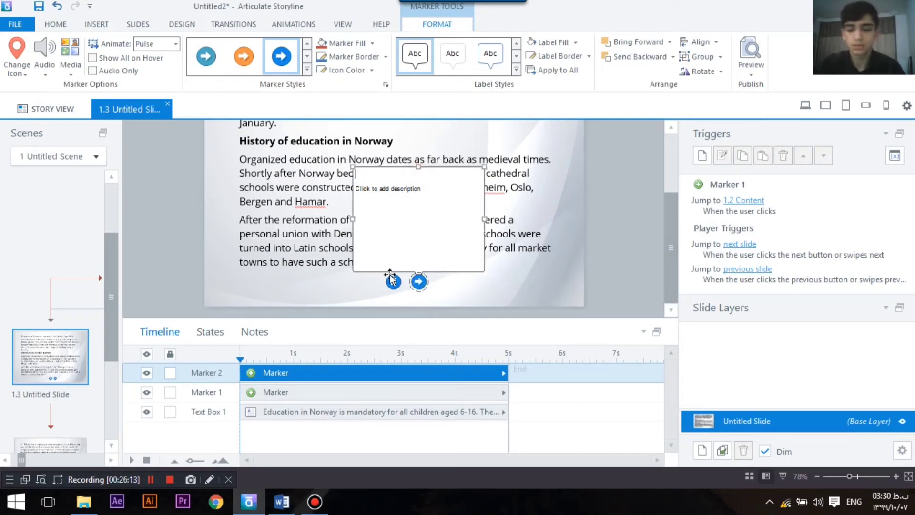
{"action": "type", "text": "N"}
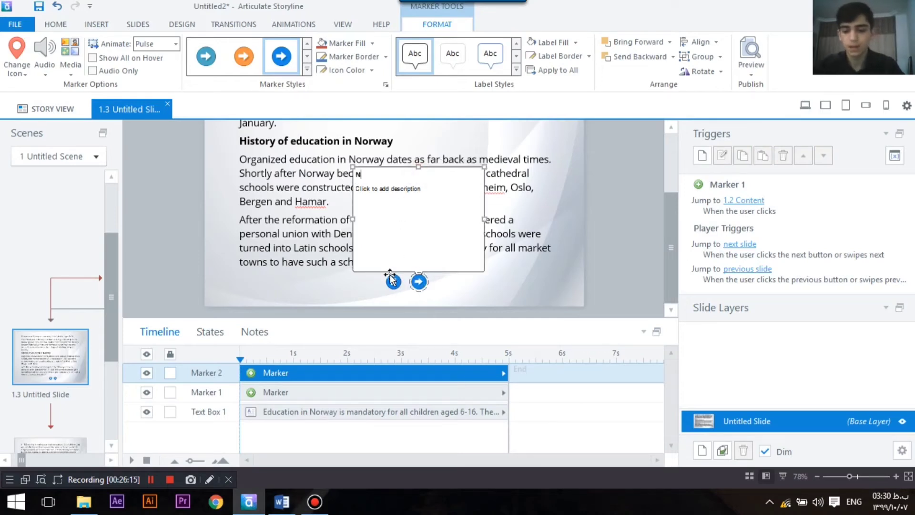
{"action": "type", "text": "ex"}
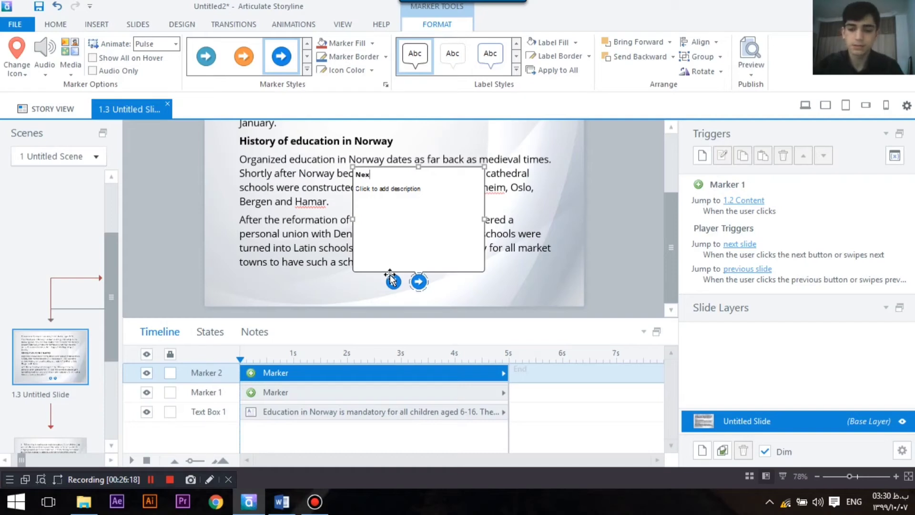
{"action": "type", "text": "t slide"}
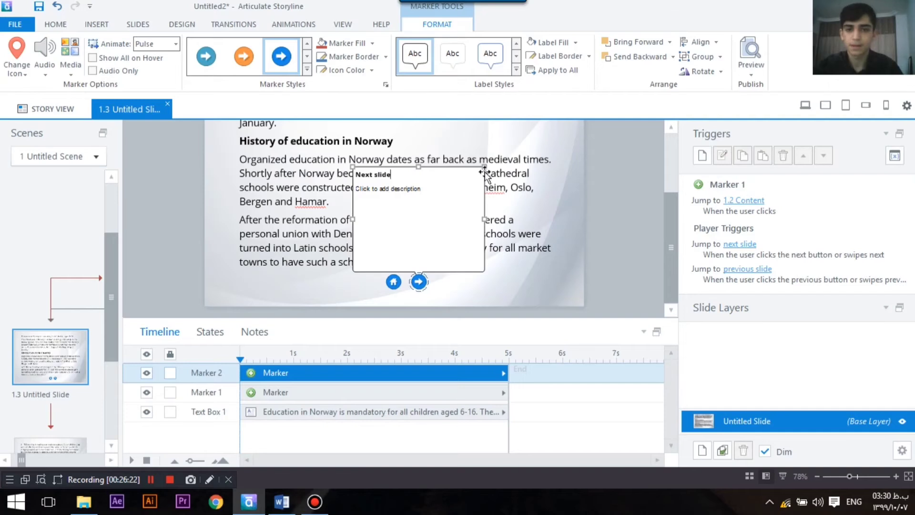
Step: Shrink the arrow marker's label to fit its title and move the marker closer to the home marker
{"action": "mouse_move", "coordinate": [483, 167]}
{"action": "left_mouse_down"}
{"action": "mouse_move", "coordinate": [427, 180]}
{"action": "mouse_move", "coordinate": [438, 251]}
{"action": "left_mouse_up"}
{"action": "left_click", "coordinate": [472, 286]}
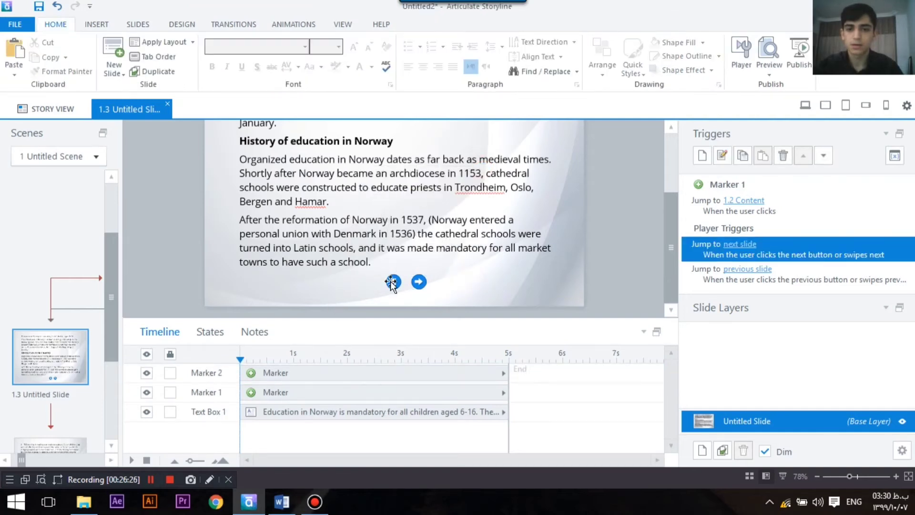
{"action": "left_click", "coordinate": [419, 282]}
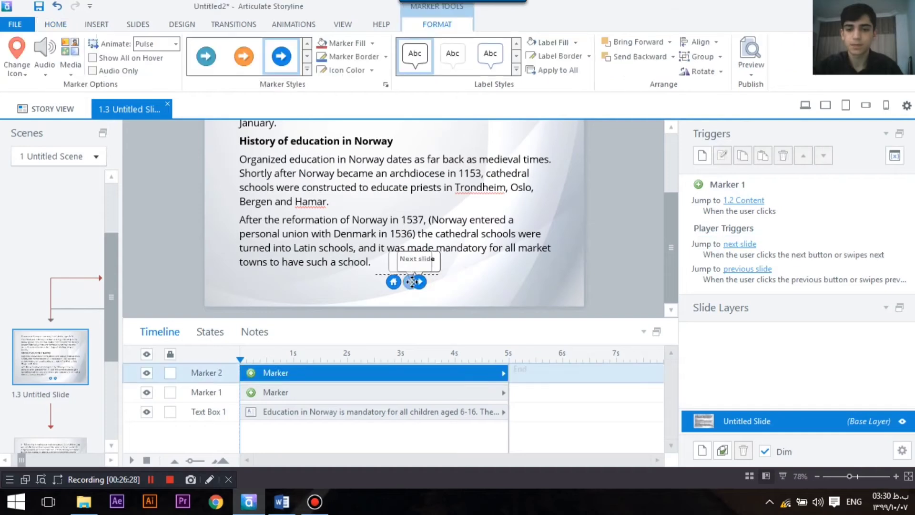
{"action": "left_click_drag", "start_coordinate": [412, 282], "coordinate": [413, 281]}
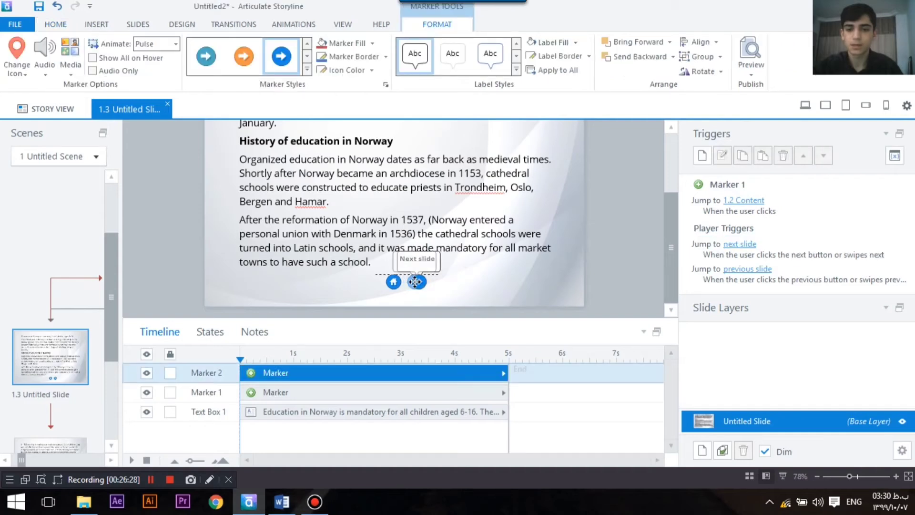
Step: Add a Hover state to the arrow marker on slide 1.3 and give it the red marker style
{"action": "left_click", "coordinate": [210, 332]}
{"action": "left_click", "coordinate": [155, 356]}
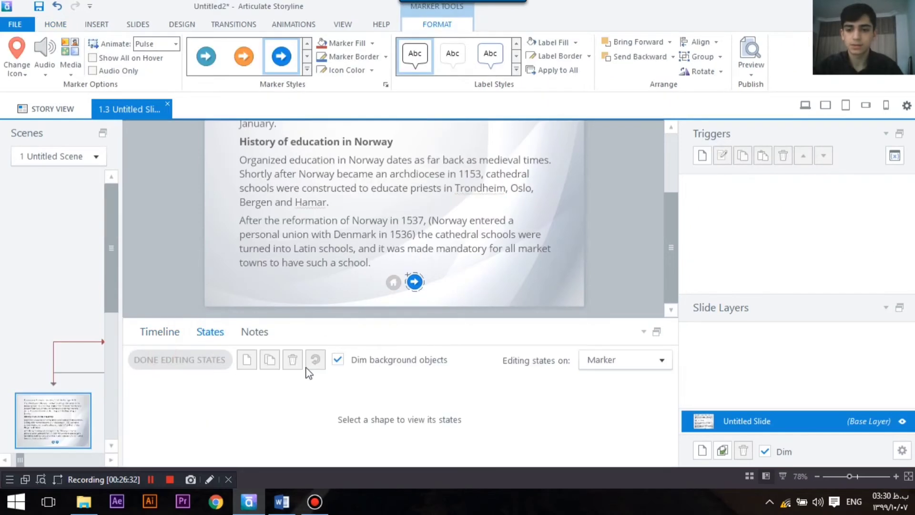
{"action": "left_click", "coordinate": [244, 363]}
{"action": "left_click", "coordinate": [545, 240]}
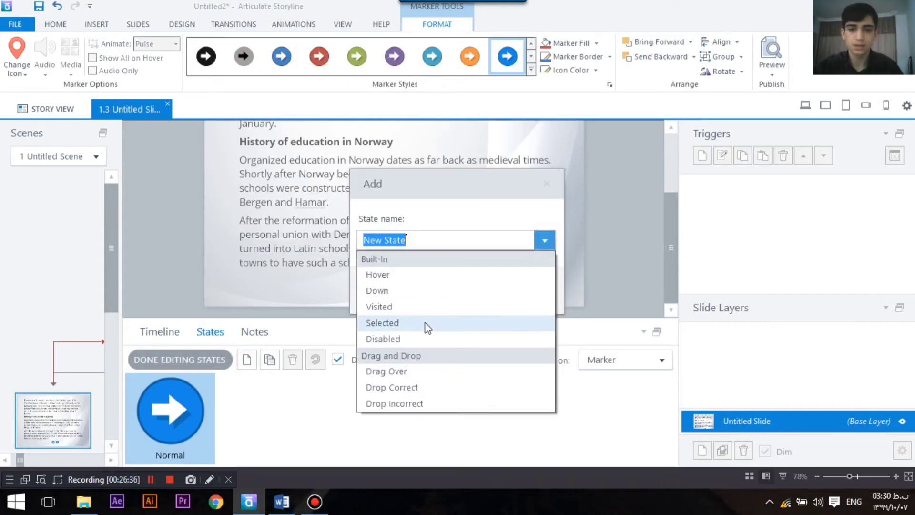
{"action": "left_click", "coordinate": [419, 276]}
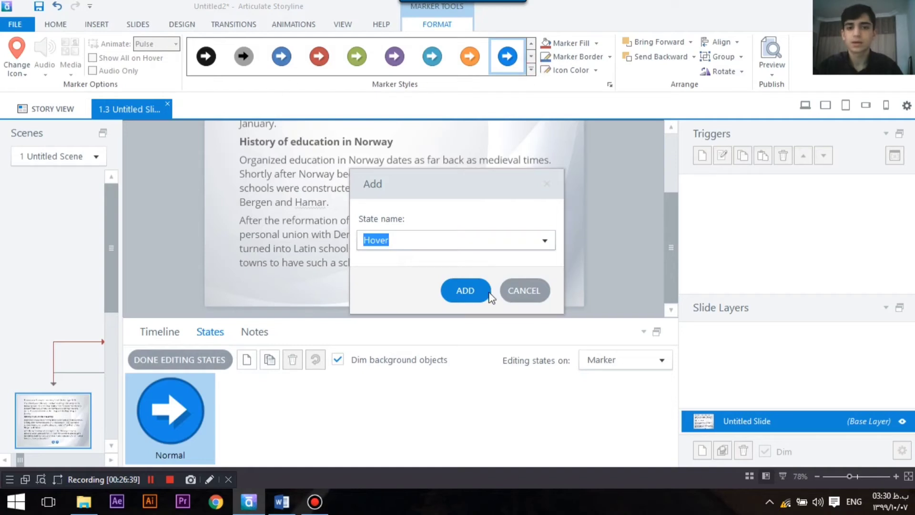
{"action": "left_click", "coordinate": [465, 290]}
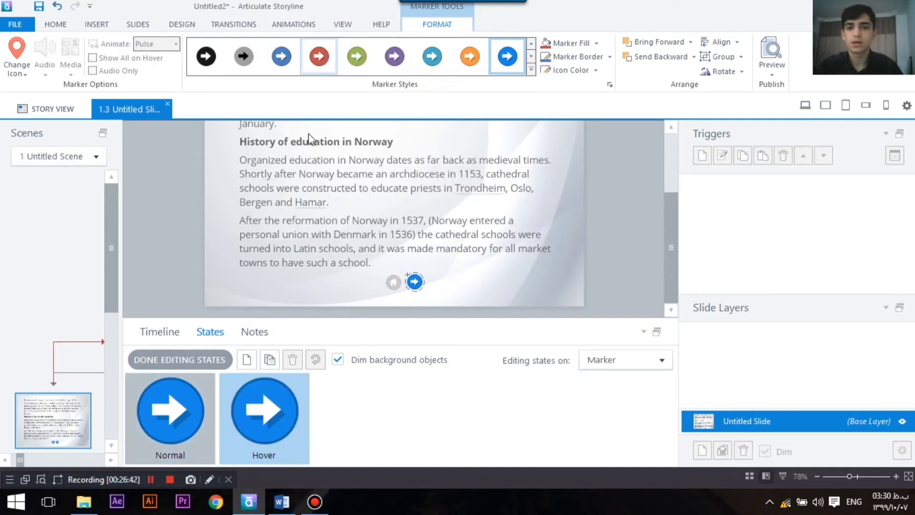
{"action": "left_click", "coordinate": [319, 56]}
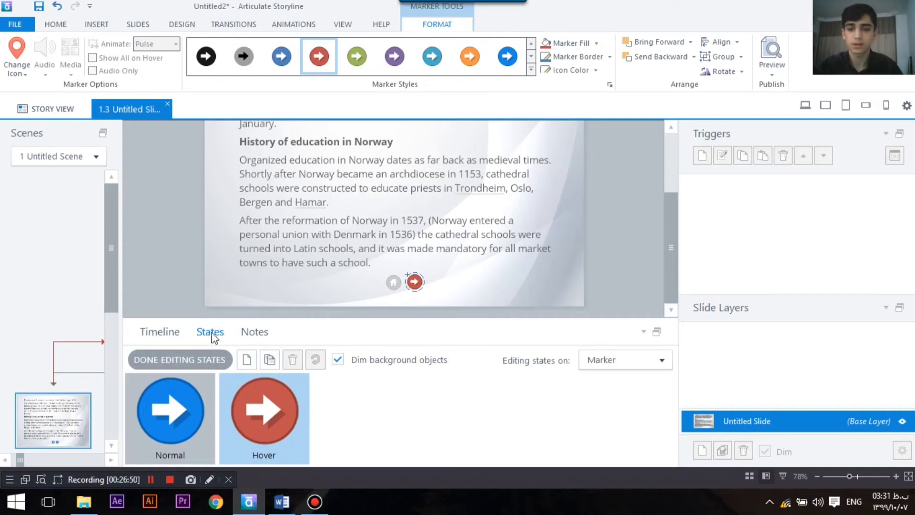
Step: Add a Selected state to the arrow marker, then reselect its Hover state
{"action": "left_click", "coordinate": [254, 362]}
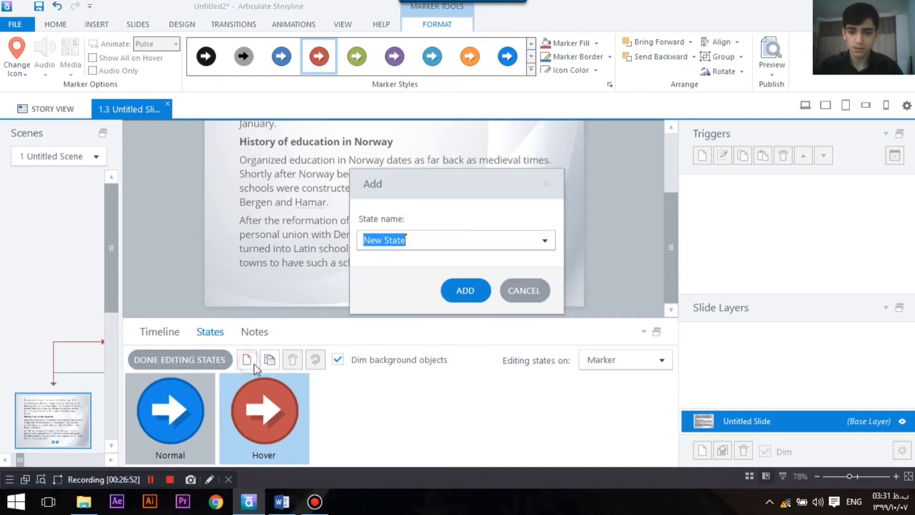
{"action": "left_click", "coordinate": [545, 240]}
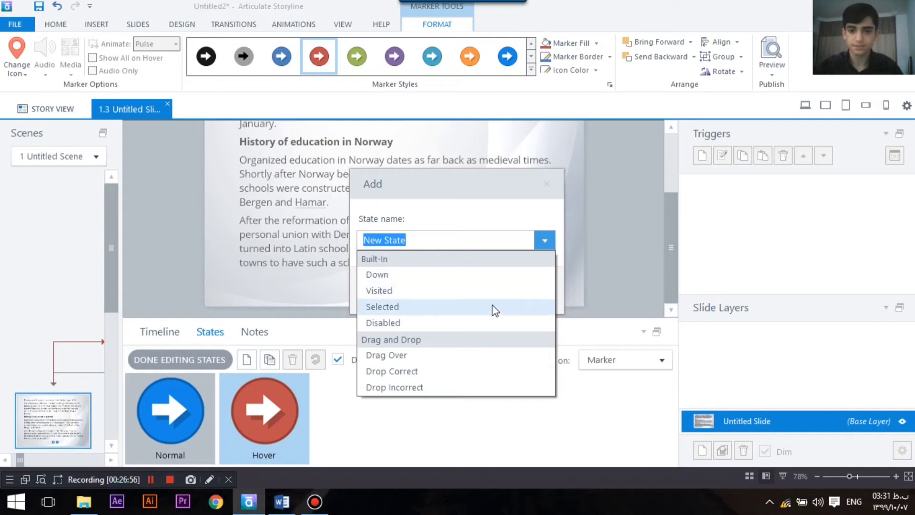
{"action": "left_click", "coordinate": [494, 307]}
{"action": "left_click", "coordinate": [466, 292]}
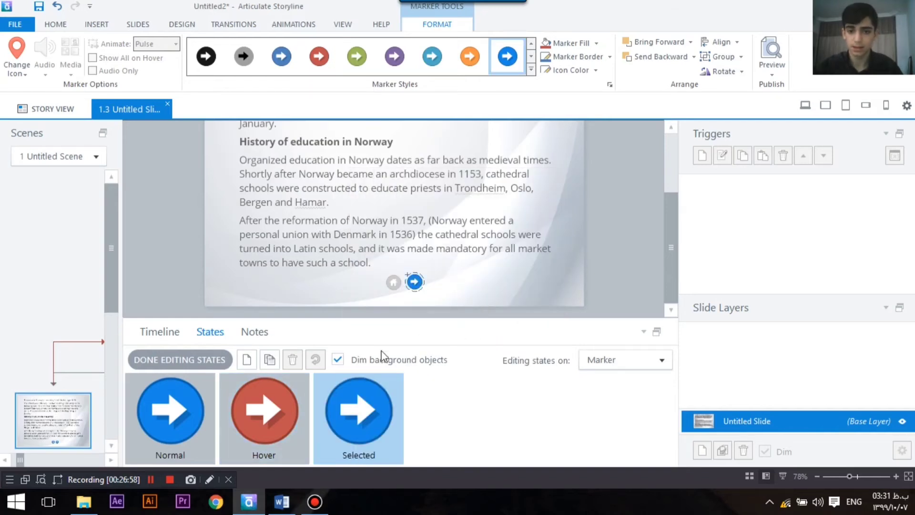
{"action": "left_click", "coordinate": [288, 419]}
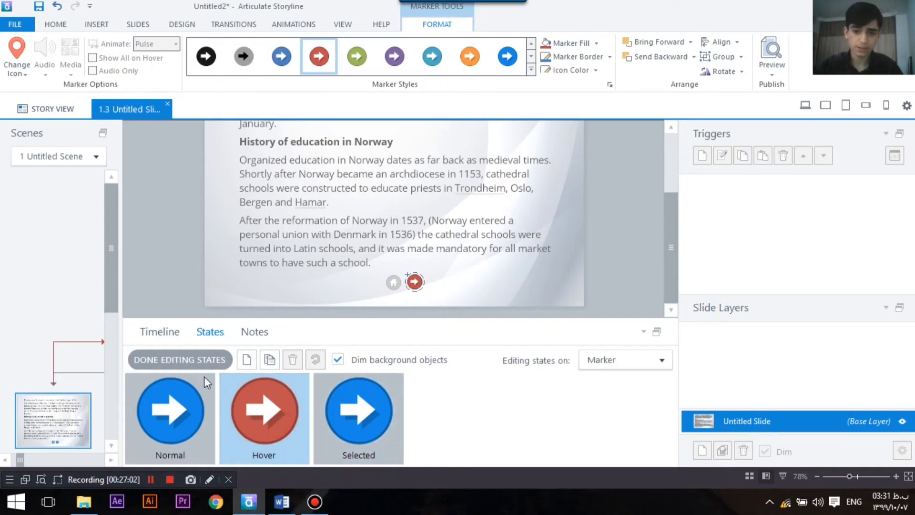
Step: Insert the audio file node41442.mp3 into the right-arrow marker's Hover state on slide 1.3, then reselect its Normal state
{"action": "left_click", "coordinate": [97, 25]}
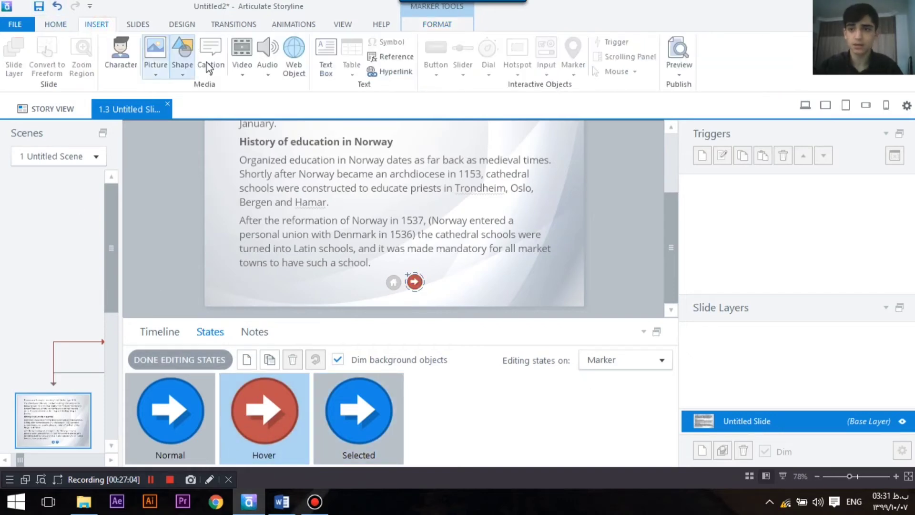
{"action": "left_click", "coordinate": [268, 70]}
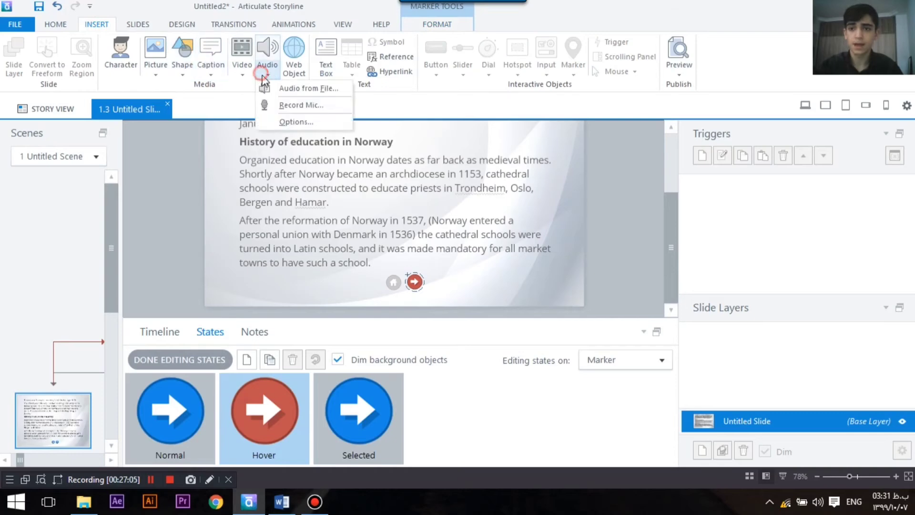
{"action": "left_click", "coordinate": [310, 89]}
{"action": "double_click", "coordinate": [198, 95]}
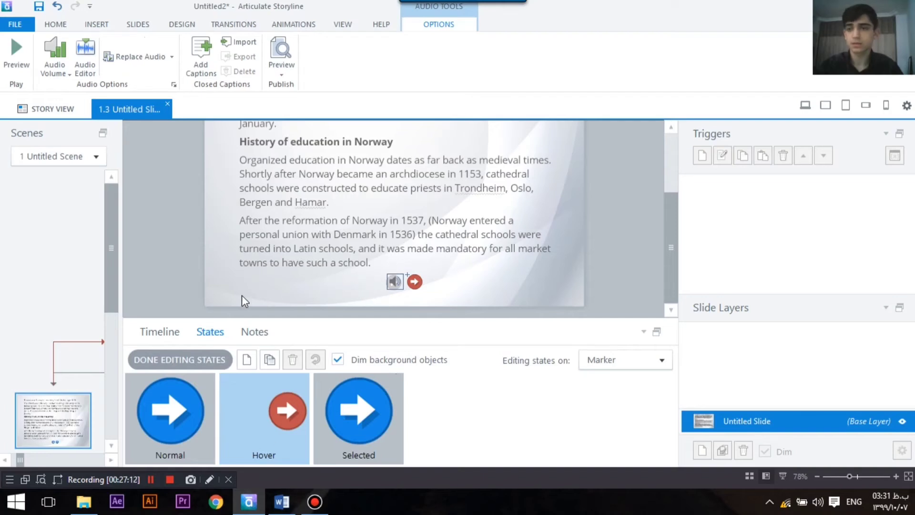
{"action": "left_click", "coordinate": [168, 441]}
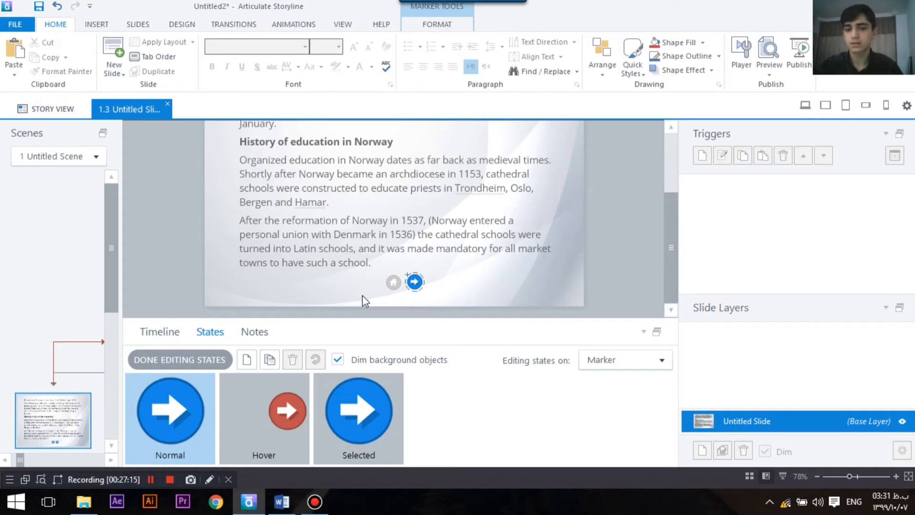
Step: Add a left-arrow navigation marker on slide 1.4, aligned directly before the home marker
{"action": "scroll", "coordinate": [87, 395], "scroll_direction": "down", "scroll_amount": 3}
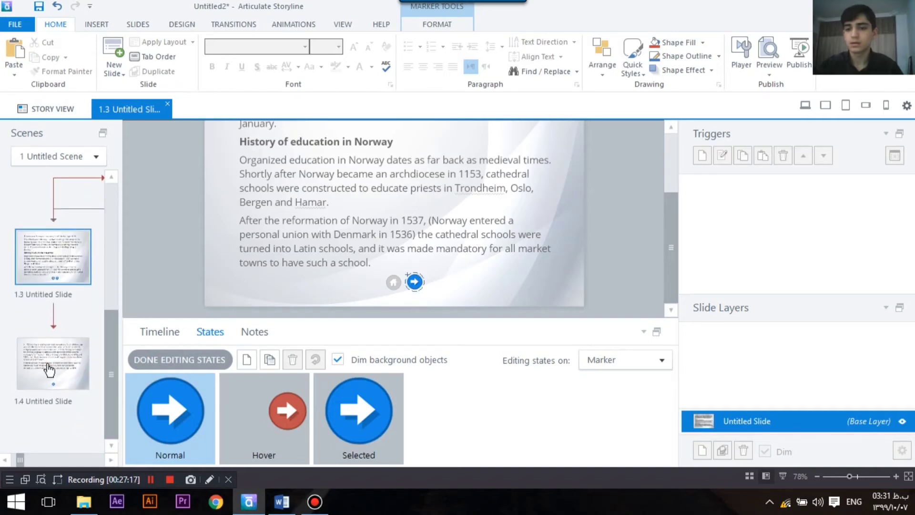
{"action": "left_click", "coordinate": [48, 362]}
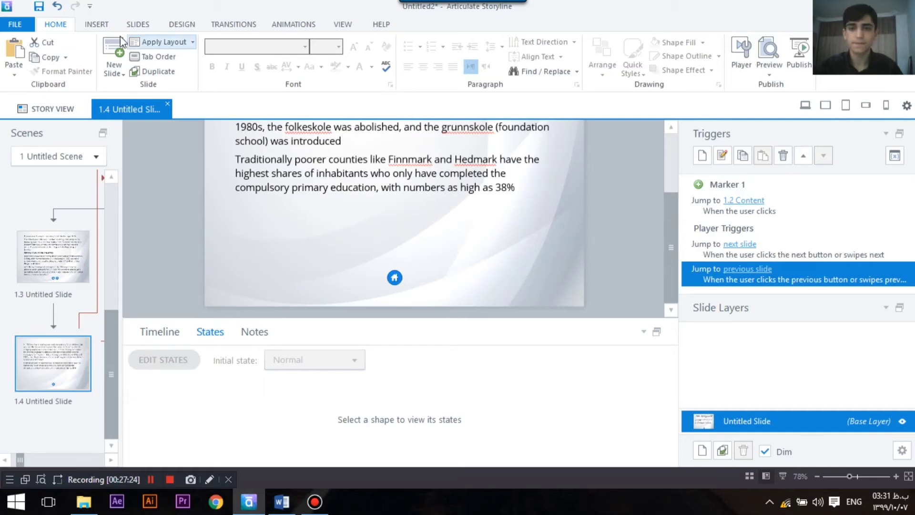
{"action": "left_click", "coordinate": [101, 24]}
{"action": "left_click", "coordinate": [574, 73]}
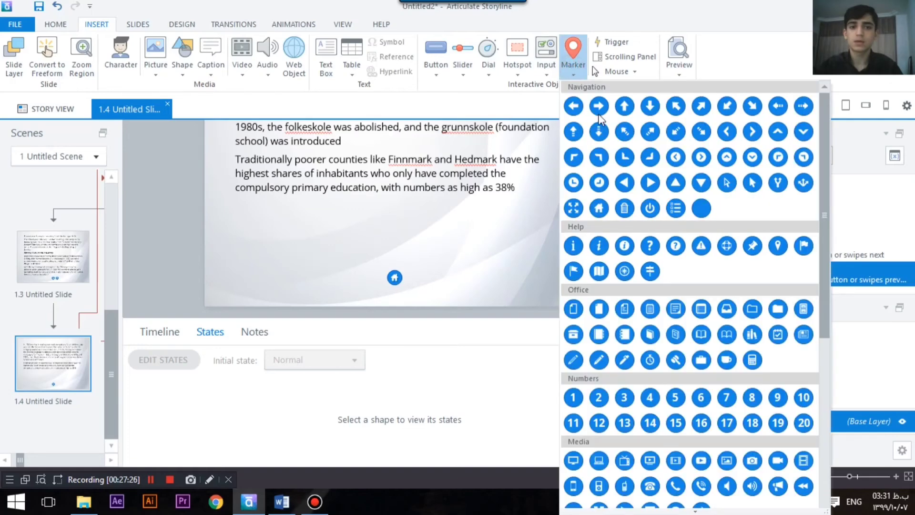
{"action": "left_click", "coordinate": [578, 104]}
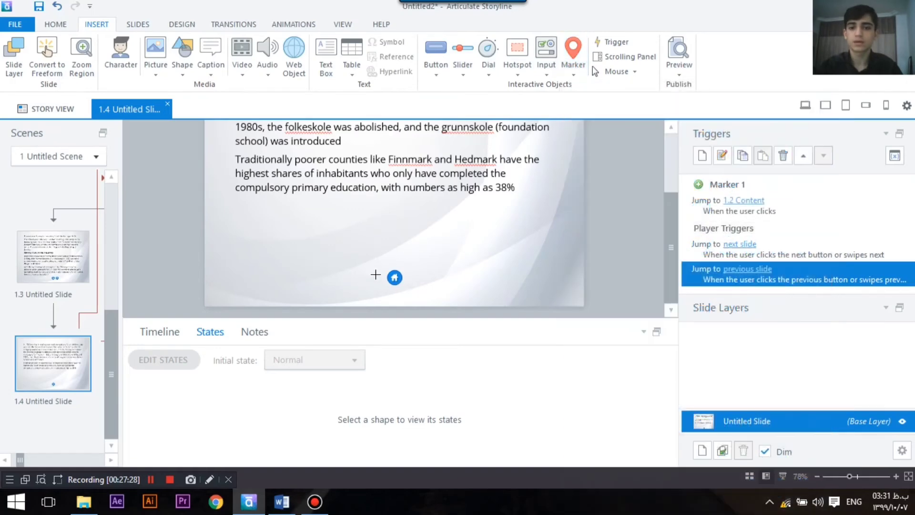
{"action": "left_click", "coordinate": [376, 273]}
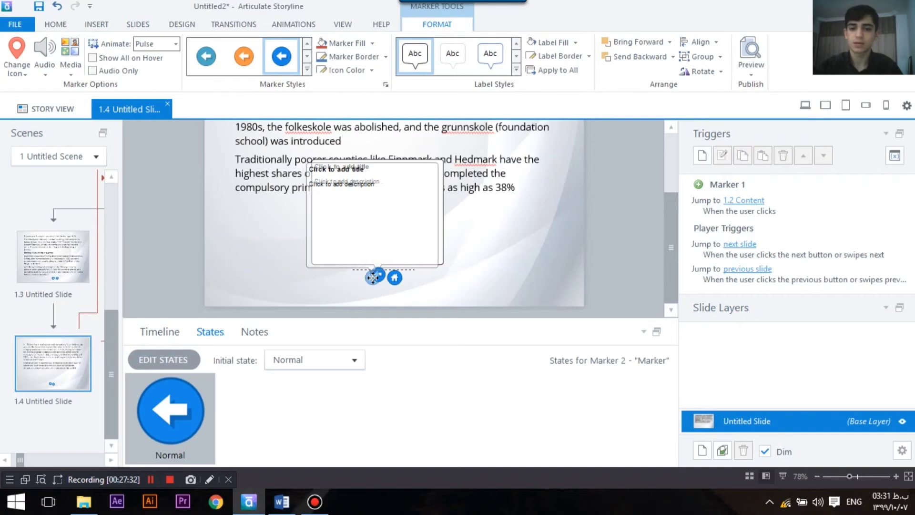
{"action": "left_click_drag", "start_coordinate": [373, 278], "coordinate": [377, 278]}
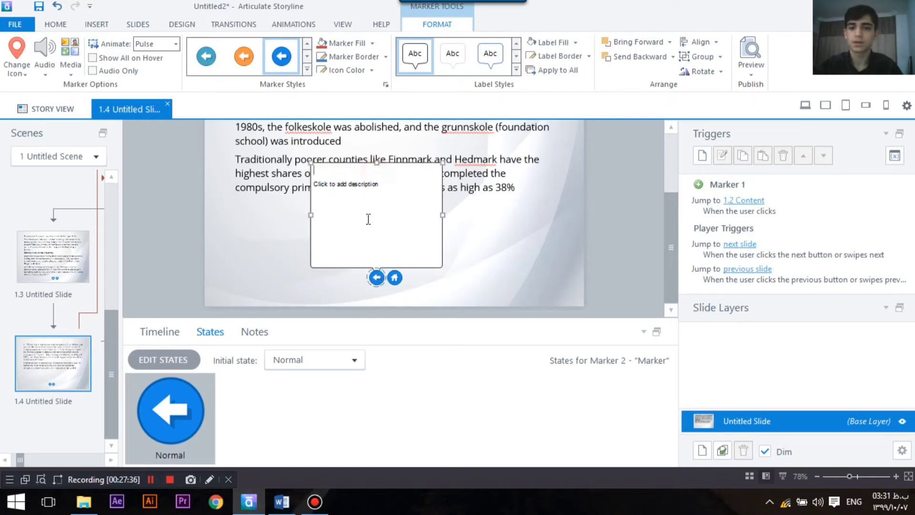
Step: Title the left-arrow marker's label "Last slide" and shrink the label to fit its title
{"action": "type", "text": "La"}
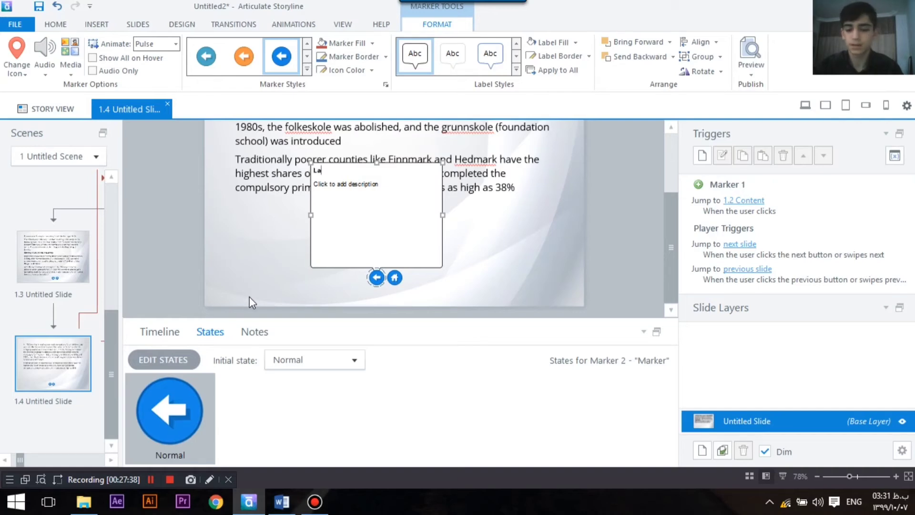
{"action": "type", "text": "st slide"}
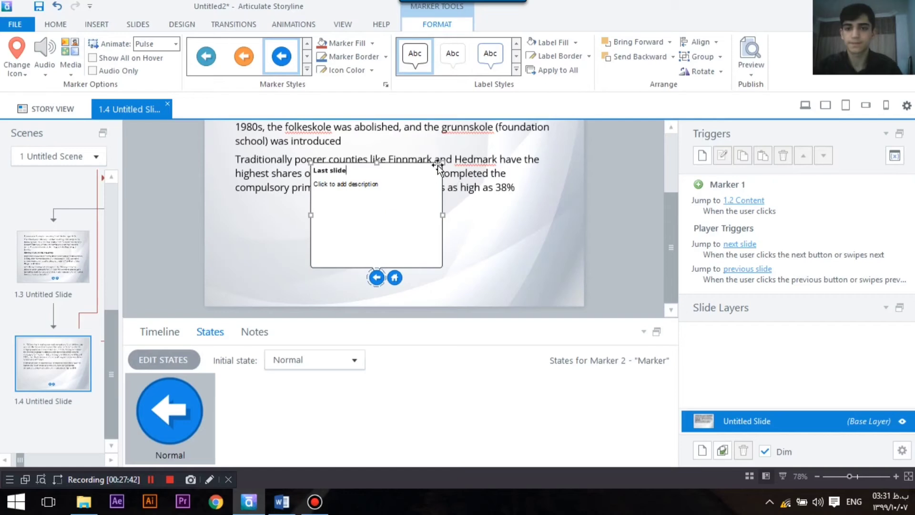
{"action": "mouse_move", "coordinate": [441, 164]}
{"action": "left_mouse_down"}
{"action": "mouse_move", "coordinate": [385, 247]}
{"action": "mouse_move", "coordinate": [354, 259]}
{"action": "mouse_move", "coordinate": [396, 249]}
{"action": "left_mouse_up"}
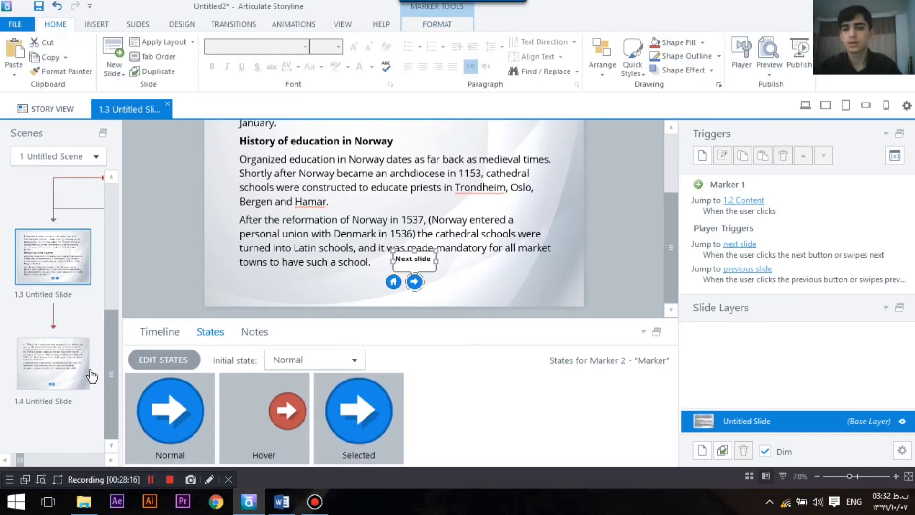
Step: Add a Hover state to the left-arrow marker on slide 1.4 and give it the red marker style
{"action": "left_click", "coordinate": [89, 371]}
{"action": "left_click", "coordinate": [377, 281]}
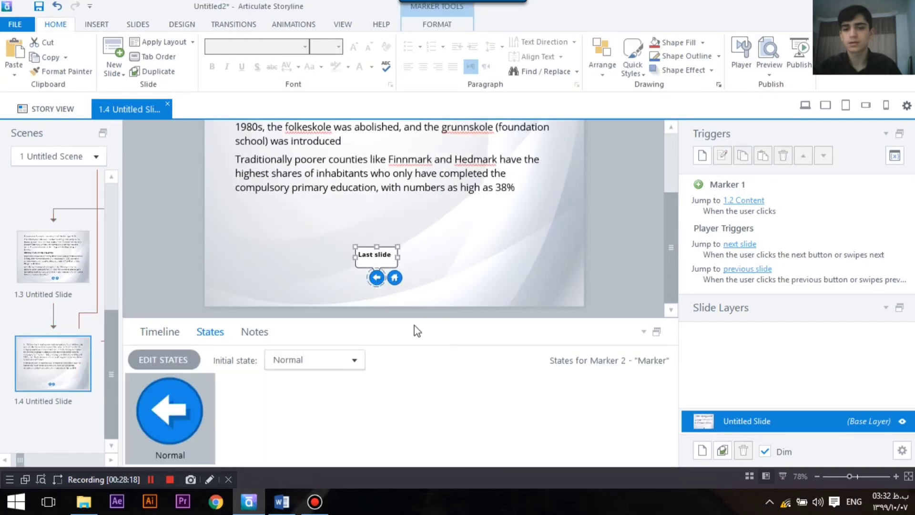
{"action": "double_click", "coordinate": [204, 335]}
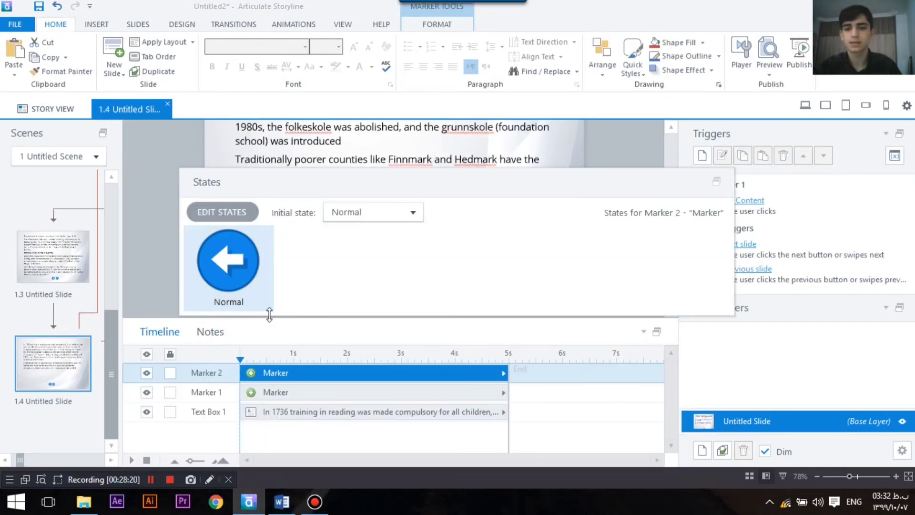
{"action": "left_click", "coordinate": [716, 183]}
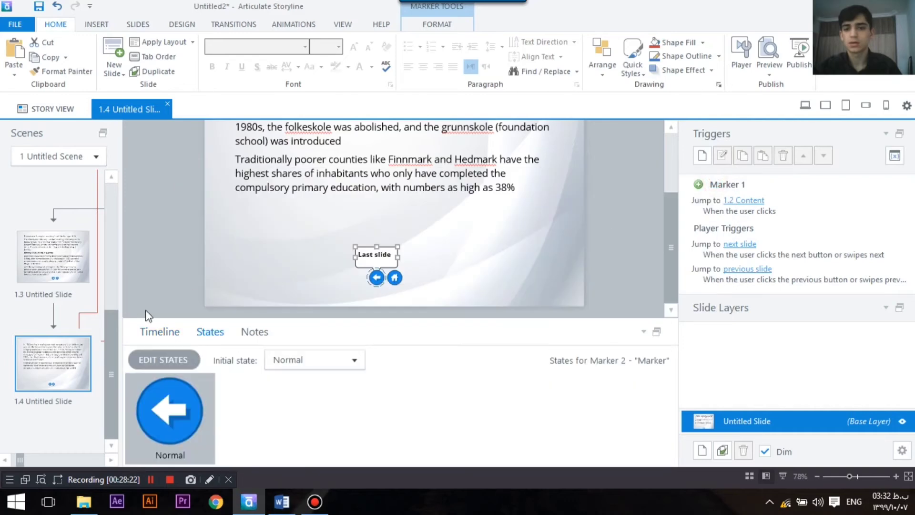
{"action": "left_click", "coordinate": [166, 360]}
{"action": "left_click", "coordinate": [246, 360]}
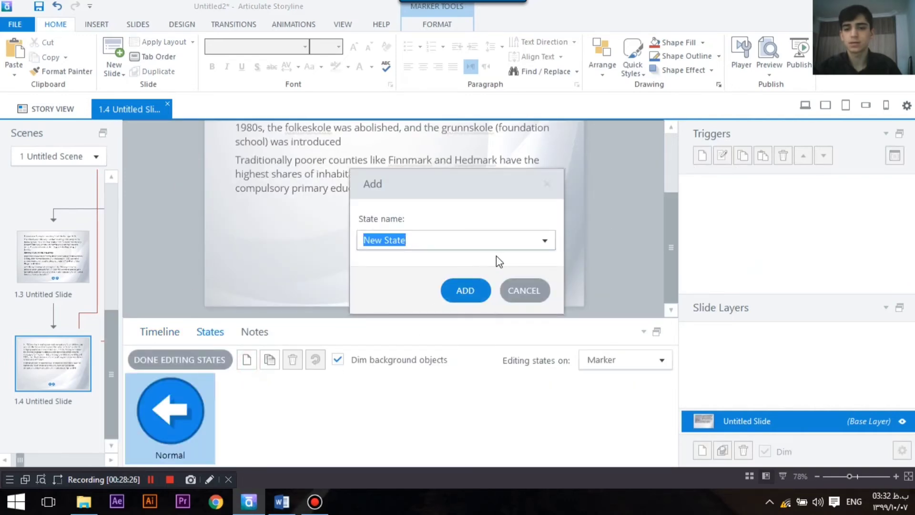
{"action": "left_click", "coordinate": [544, 241]}
{"action": "left_click", "coordinate": [429, 273]}
{"action": "left_click", "coordinate": [465, 290]}
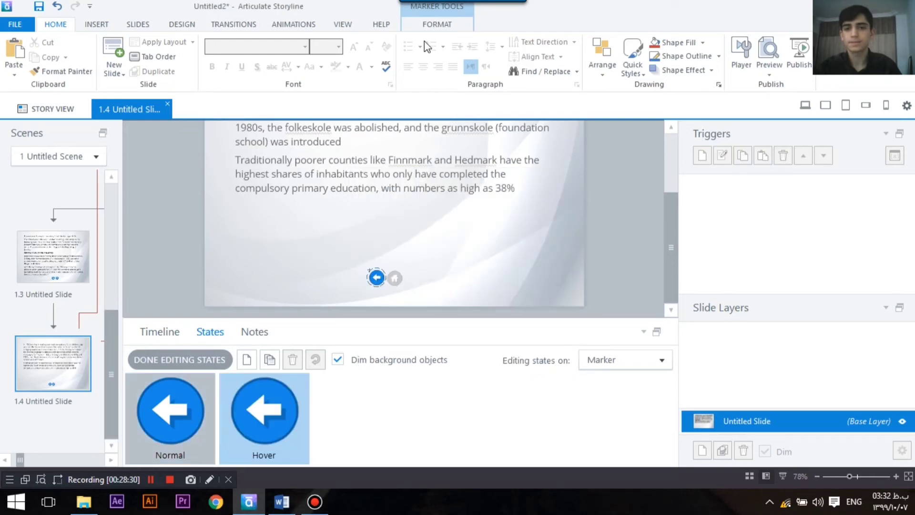
{"action": "left_click", "coordinate": [433, 23]}
{"action": "left_click", "coordinate": [319, 56]}
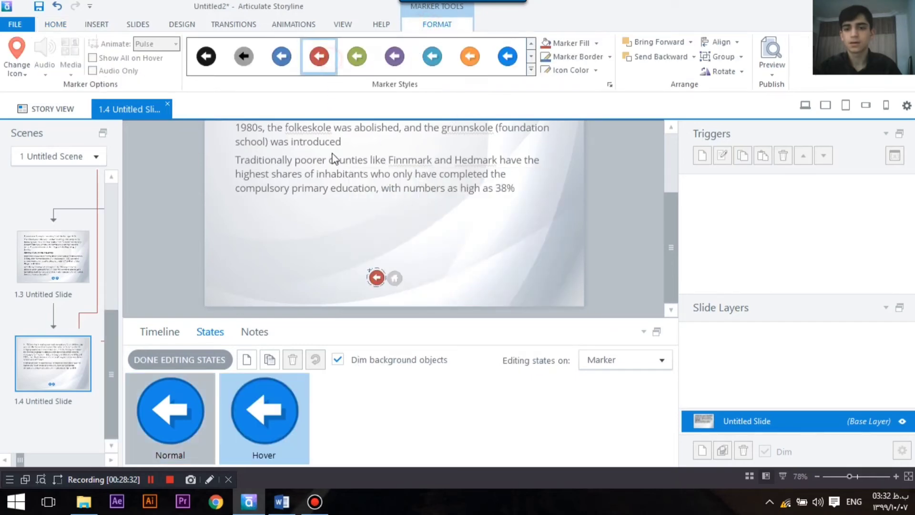
Step: Add the built-in Selected state to the left-arrow marker
{"action": "left_click", "coordinate": [247, 360]}
{"action": "left_click", "coordinate": [545, 241]}
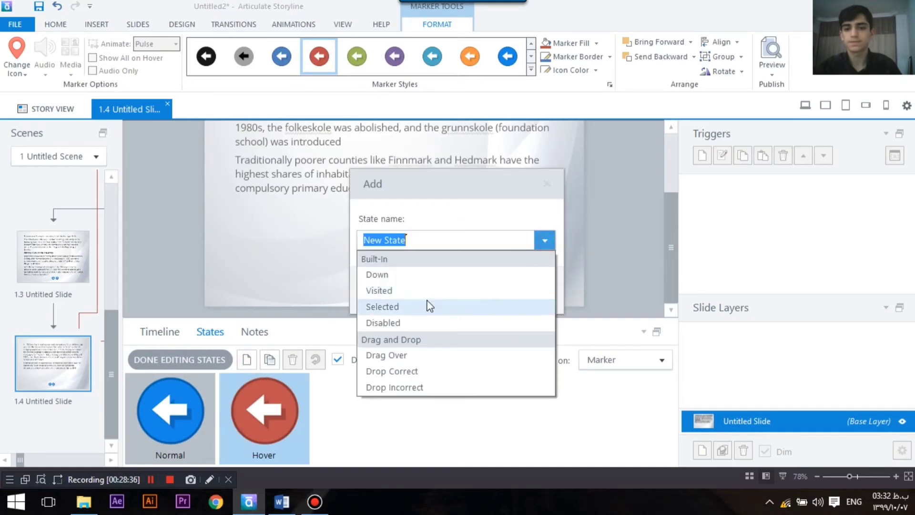
{"action": "left_click", "coordinate": [416, 307]}
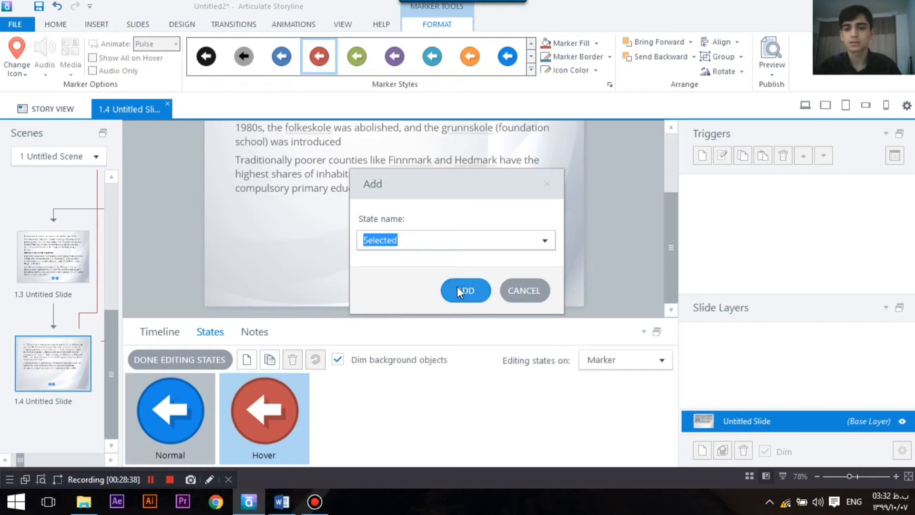
{"action": "left_click", "coordinate": [459, 291]}
Step: Insert the audio file node41442.mp3 into the left-arrow marker's Hover state
{"action": "left_click", "coordinate": [264, 414]}
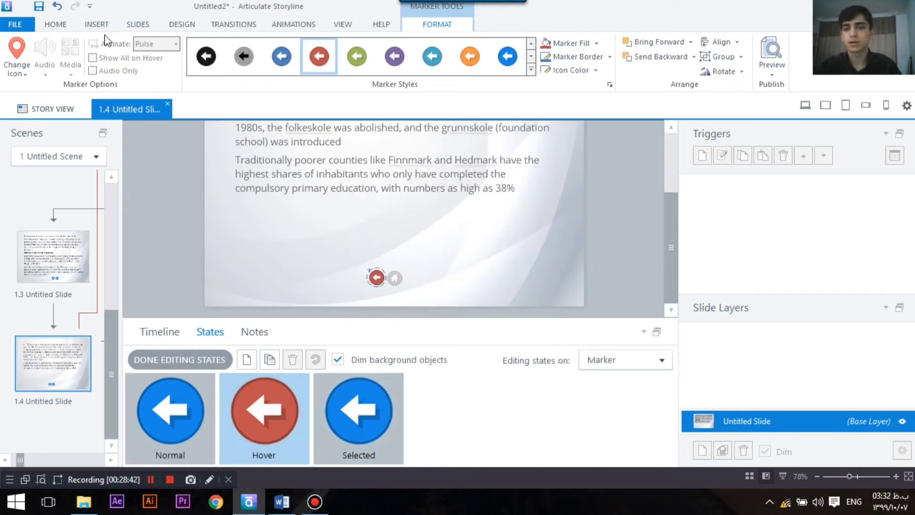
{"action": "left_click", "coordinate": [95, 25]}
{"action": "left_click", "coordinate": [267, 67]}
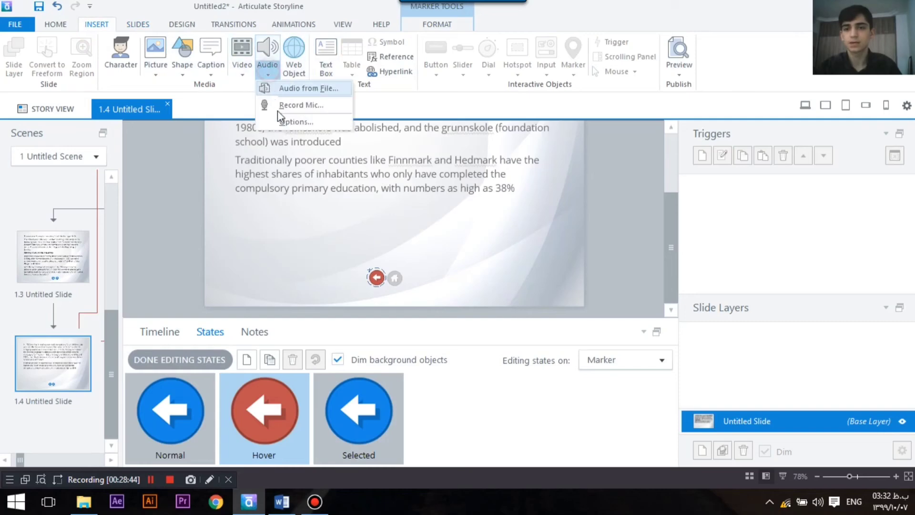
{"action": "left_click", "coordinate": [313, 89]}
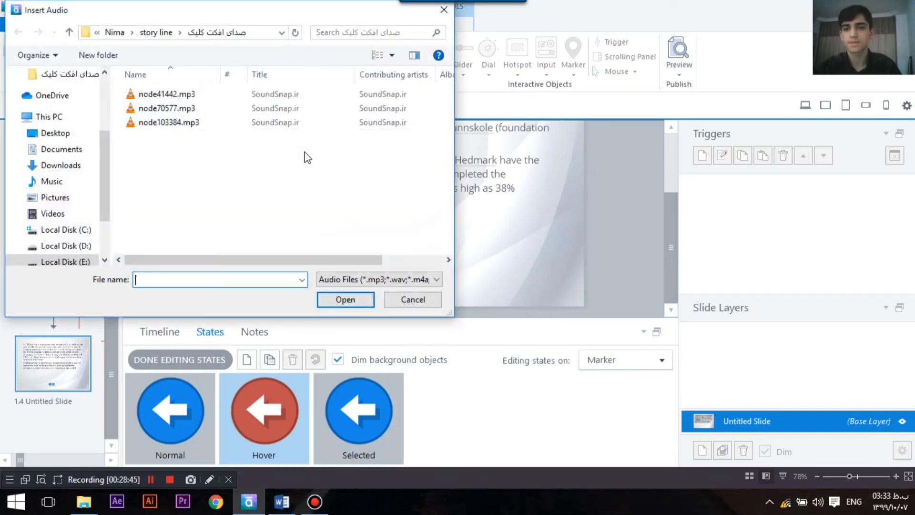
{"action": "double_click", "coordinate": [210, 94]}
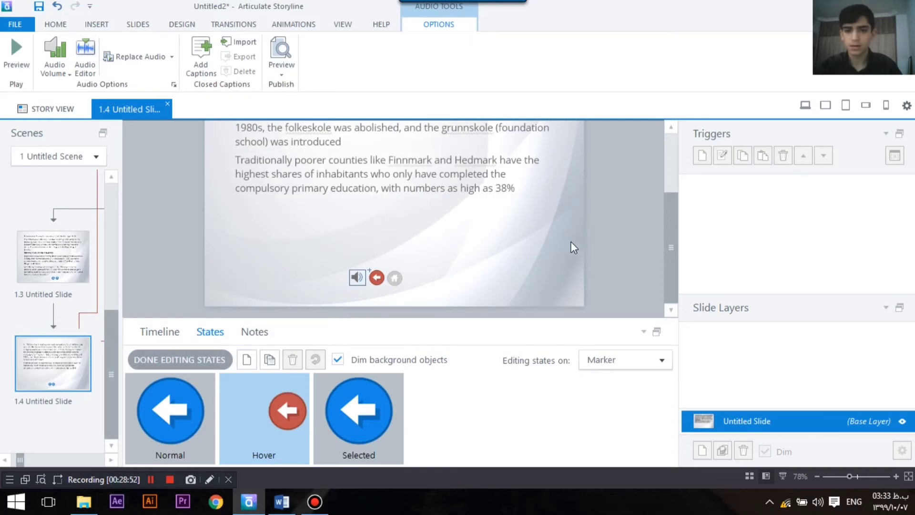
Step: Preview slide 1.4, test its home marker, and return to editing the slide
{"action": "left_click", "coordinate": [282, 74]}
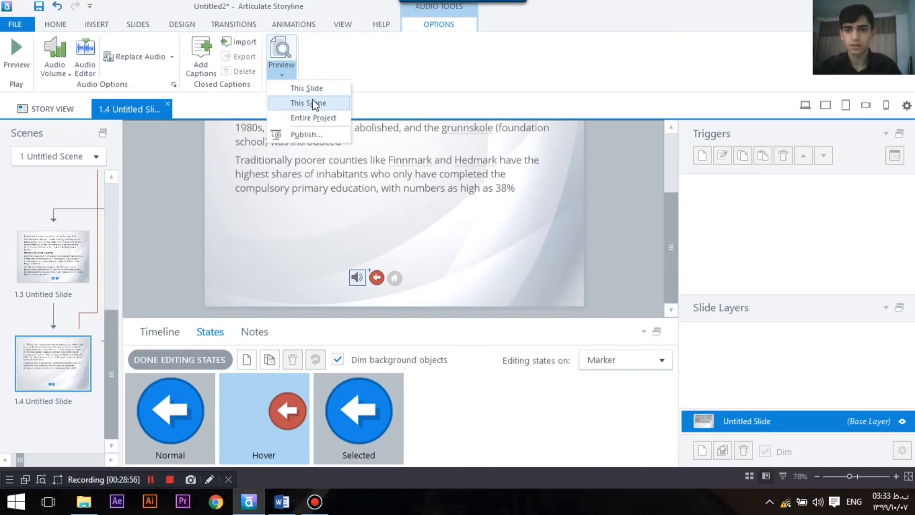
{"action": "left_click", "coordinate": [288, 90]}
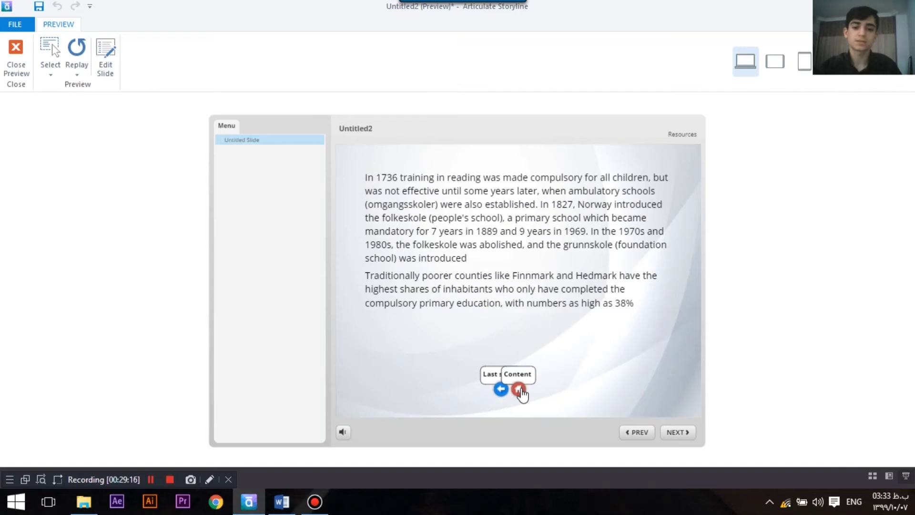
{"action": "left_click", "coordinate": [520, 389]}
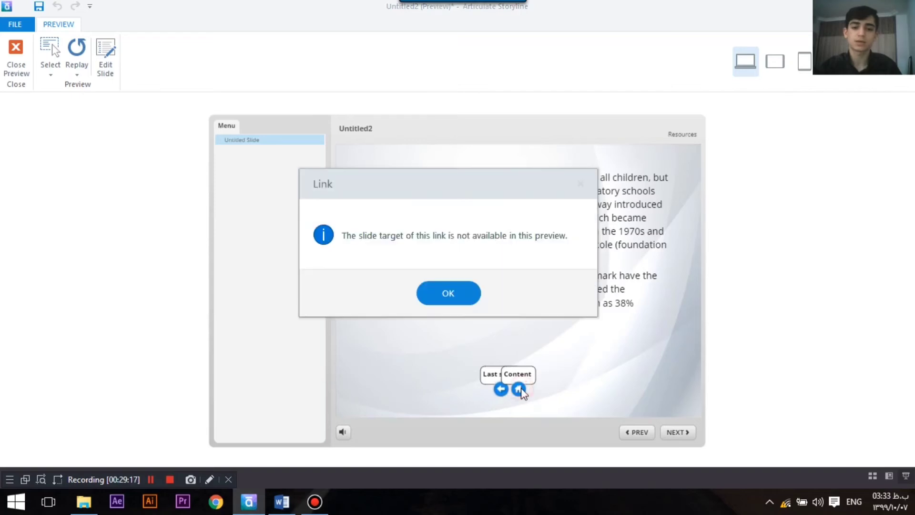
{"action": "left_click", "coordinate": [458, 296]}
{"action": "left_click", "coordinate": [24, 69]}
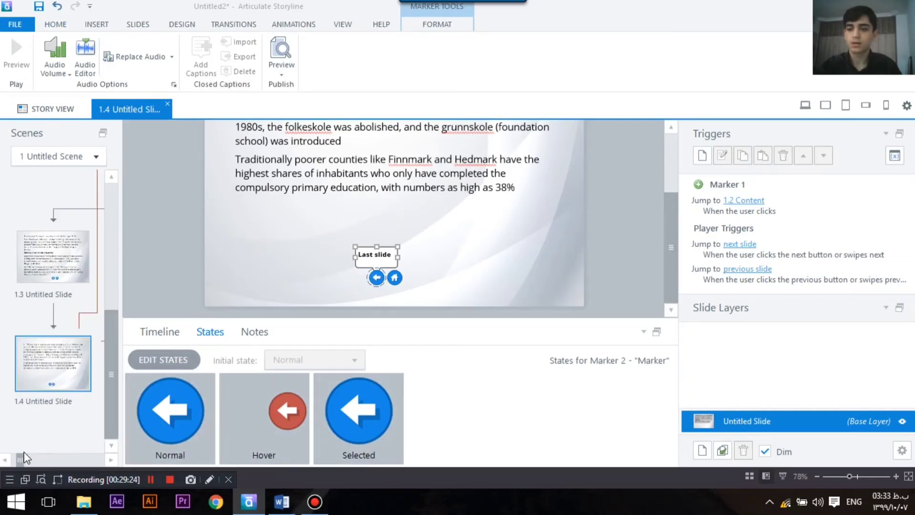
Step: Copy the "Next slide" arrow marker from slide 1.3
{"action": "left_click_drag", "start_coordinate": [27, 457], "coordinate": [92, 442]}
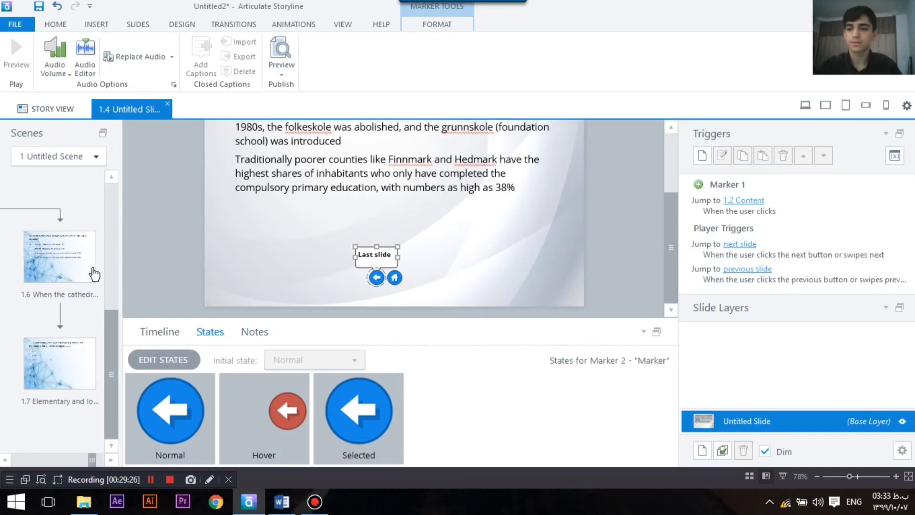
{"action": "left_click", "coordinate": [67, 259]}
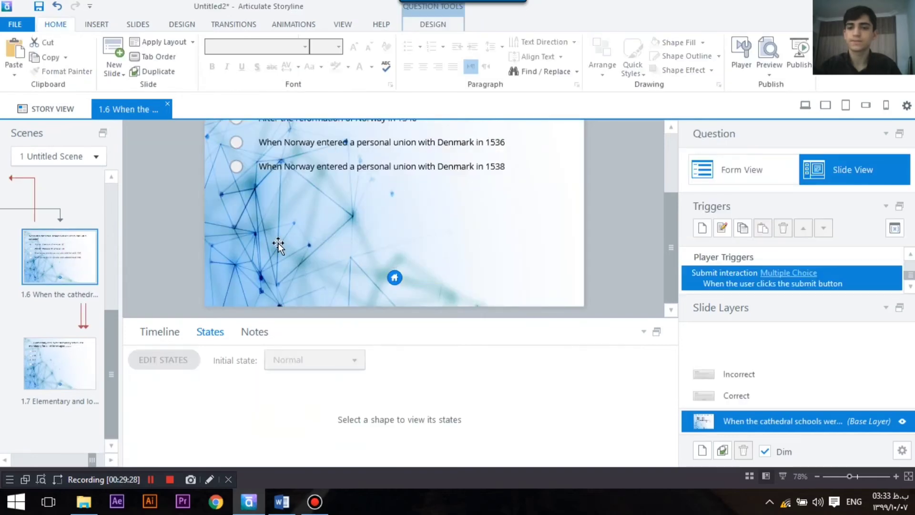
{"action": "scroll", "coordinate": [278, 245], "scroll_direction": "up", "scroll_amount": 2}
{"action": "left_click_drag", "start_coordinate": [92, 460], "coordinate": [22, 459]}
{"action": "left_click", "coordinate": [45, 256]}
{"action": "scroll", "coordinate": [431, 276], "scroll_direction": "down", "scroll_amount": 3}
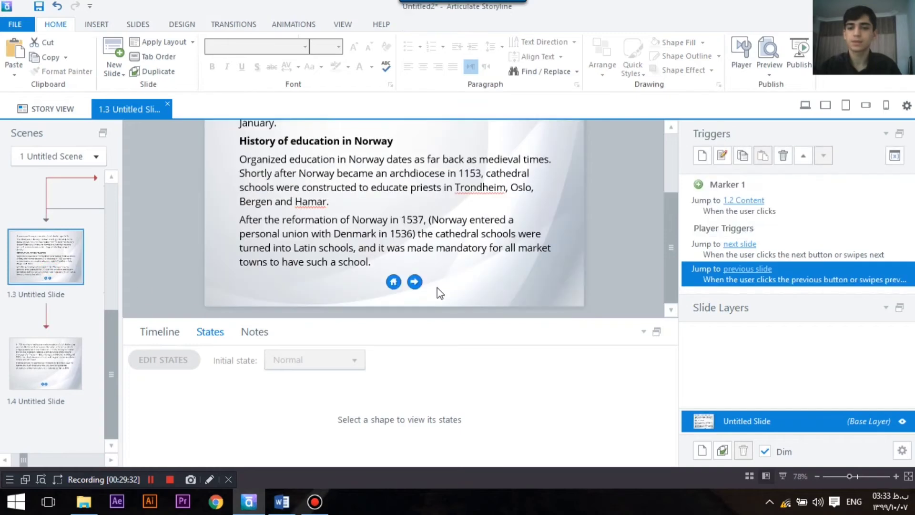
{"action": "right_click", "coordinate": [415, 281]}
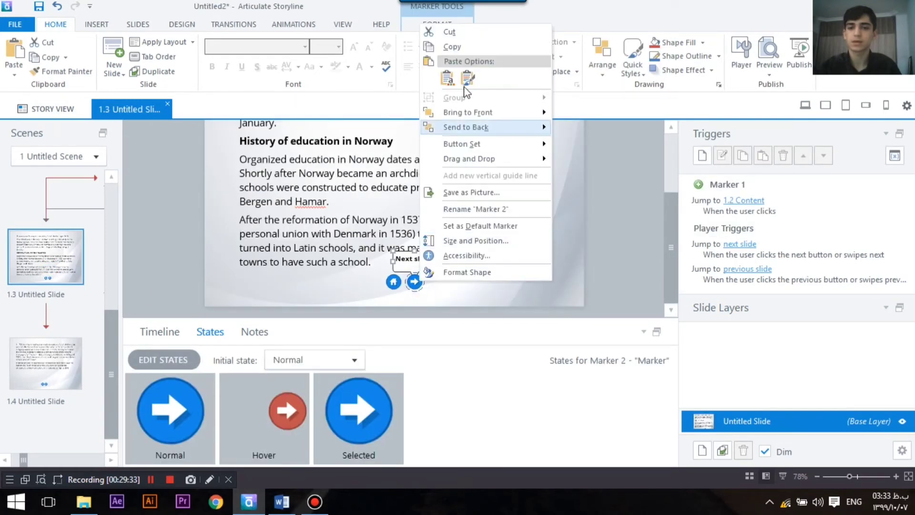
{"action": "left_click", "coordinate": [450, 46]}
Step: Paste the copied "Next slide" marker onto question slide 1.6 and line it up beside the home marker
{"action": "left_click_drag", "start_coordinate": [25, 459], "coordinate": [133, 453]}
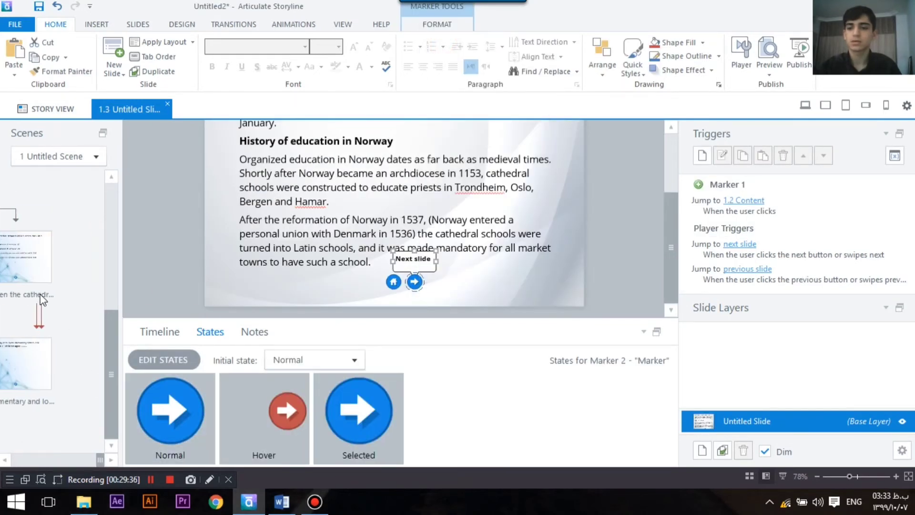
{"action": "left_click", "coordinate": [45, 258]}
{"action": "right_click", "coordinate": [411, 272]}
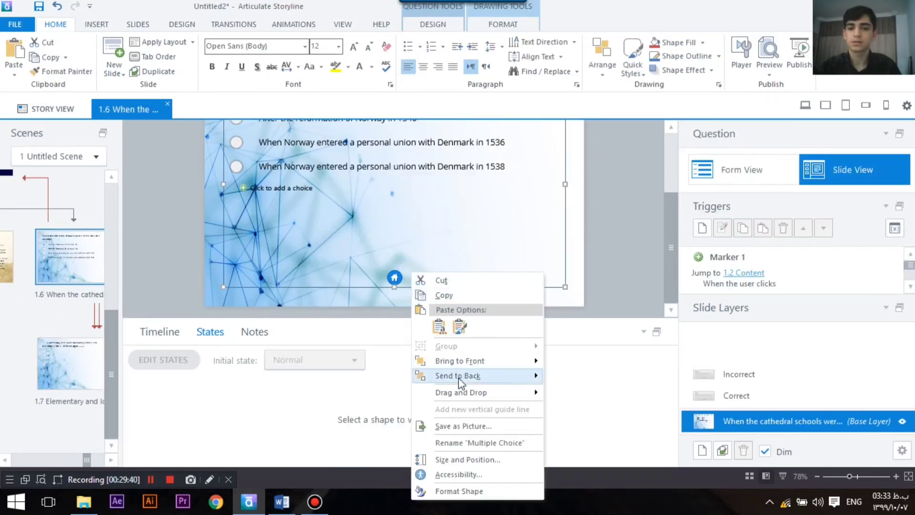
{"action": "left_click", "coordinate": [441, 326]}
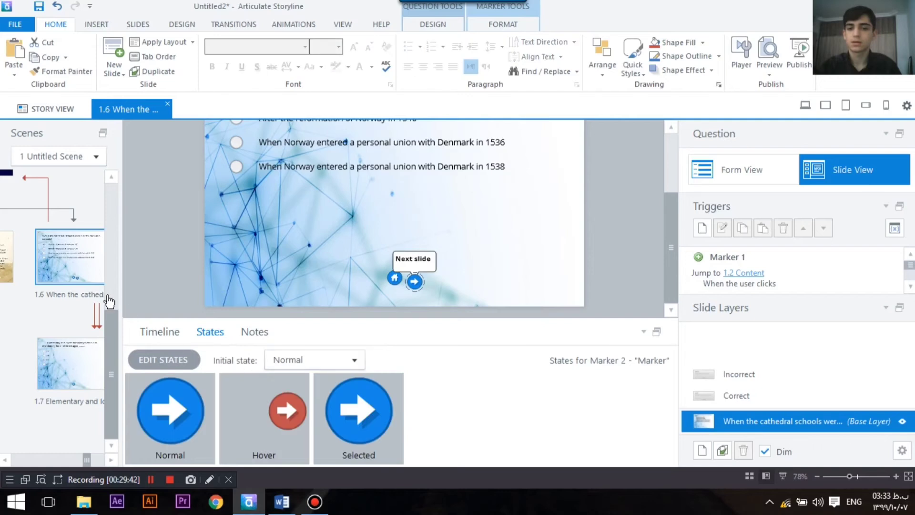
{"action": "left_click_drag", "start_coordinate": [417, 281], "coordinate": [419, 280]}
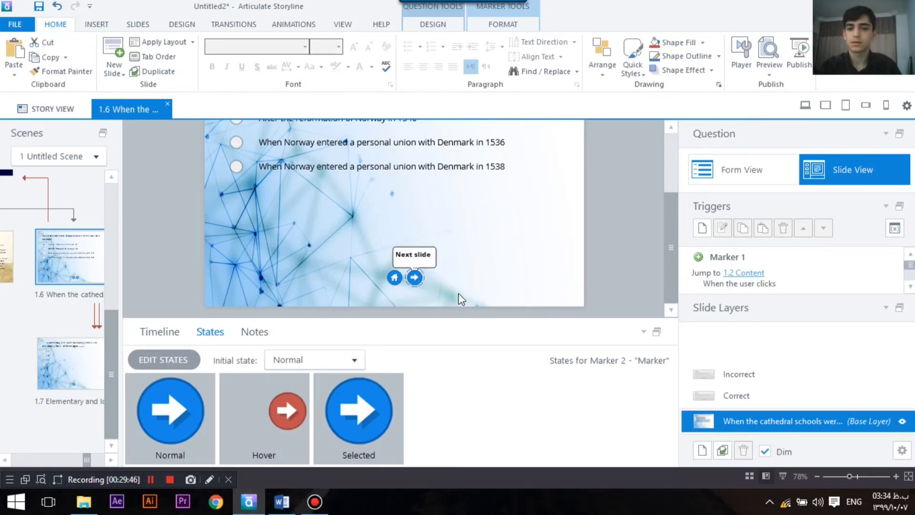
{"action": "left_click", "coordinate": [459, 295]}
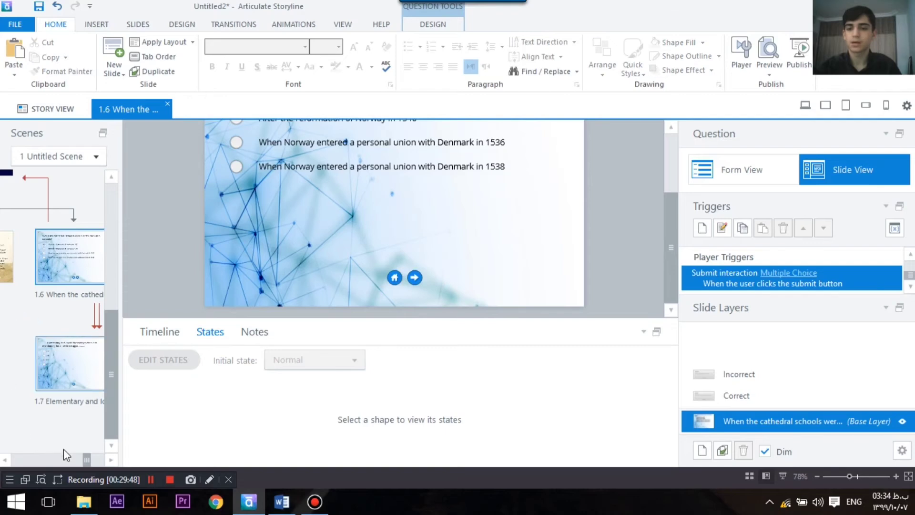
Step: Copy the "Last slide" arrow marker from slide 1.4
{"action": "left_click", "coordinate": [97, 380]}
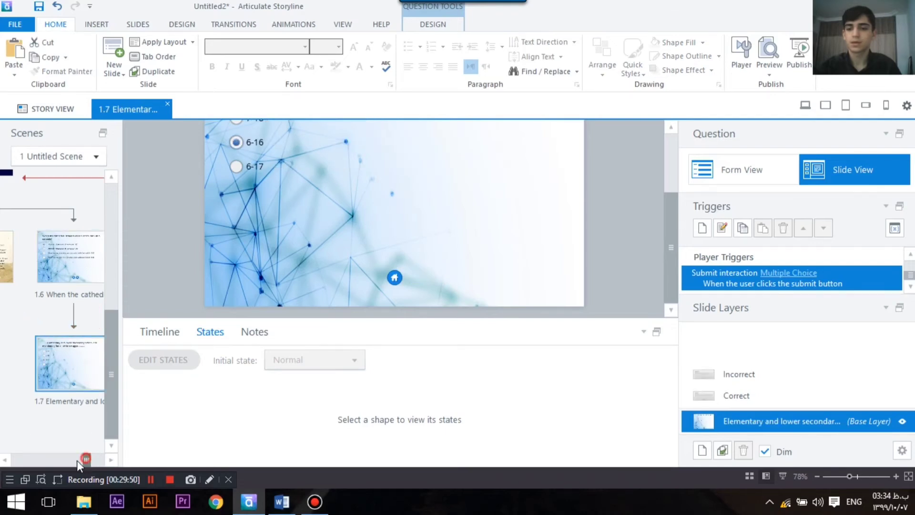
{"action": "left_click_drag", "start_coordinate": [87, 460], "coordinate": [15, 460]}
{"action": "left_click", "coordinate": [67, 374]}
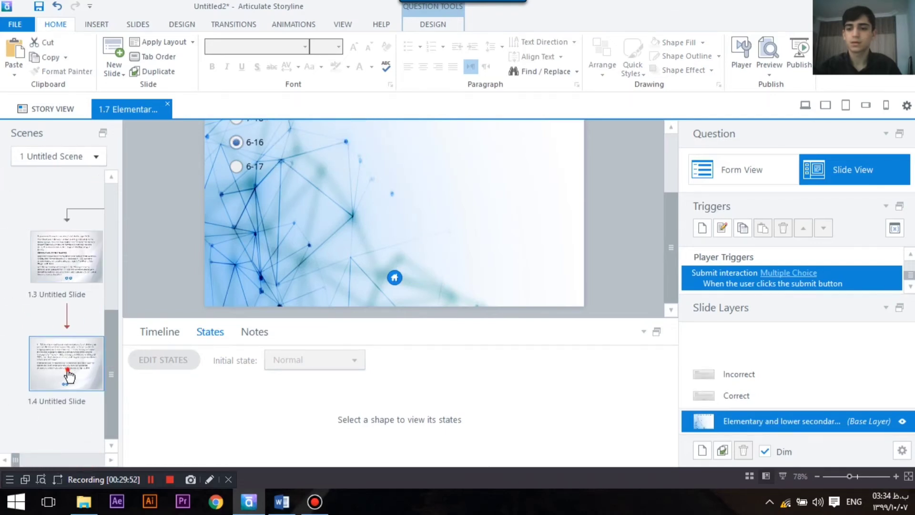
{"action": "right_click", "coordinate": [375, 278]}
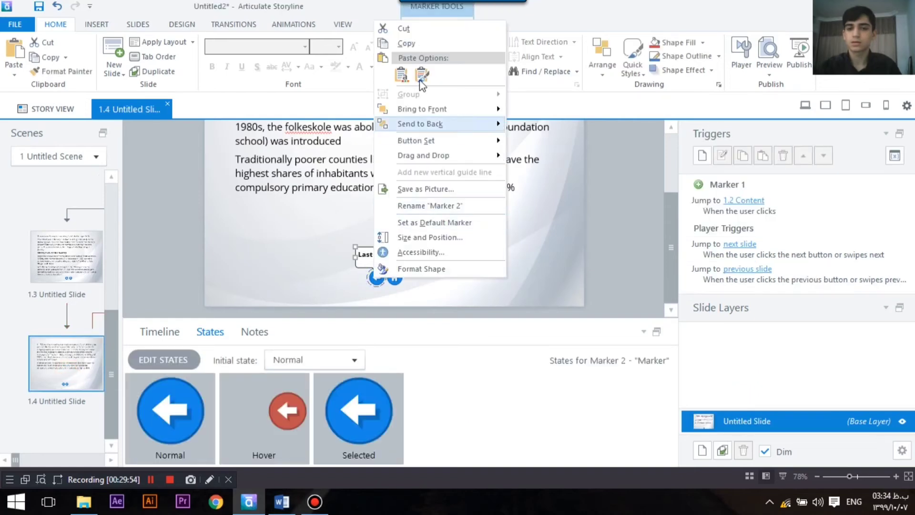
{"action": "left_click", "coordinate": [409, 45]}
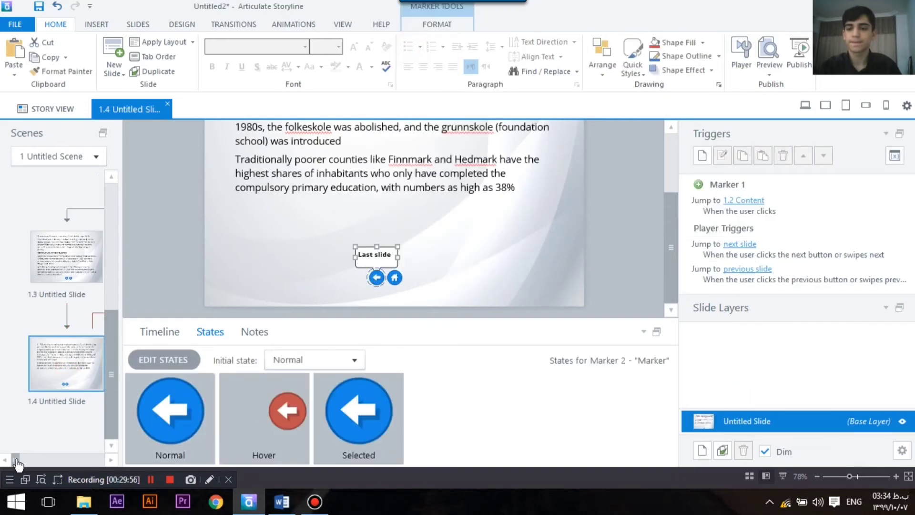
Step: Paste the copied "Last slide" marker onto question slide 1.7, next to the home marker
{"action": "left_click_drag", "start_coordinate": [17, 460], "coordinate": [112, 450]}
{"action": "left_click", "coordinate": [6, 369]}
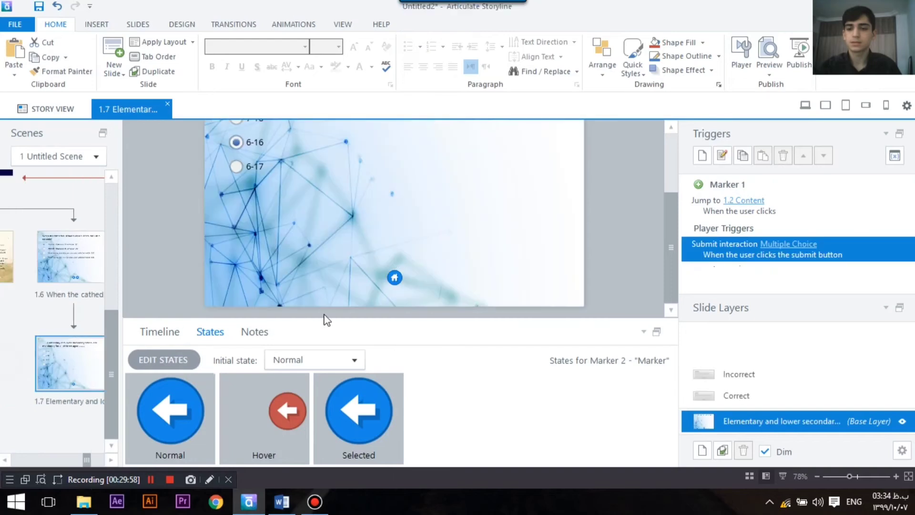
{"action": "left_click", "coordinate": [370, 272]}
{"action": "right_click", "coordinate": [371, 273]}
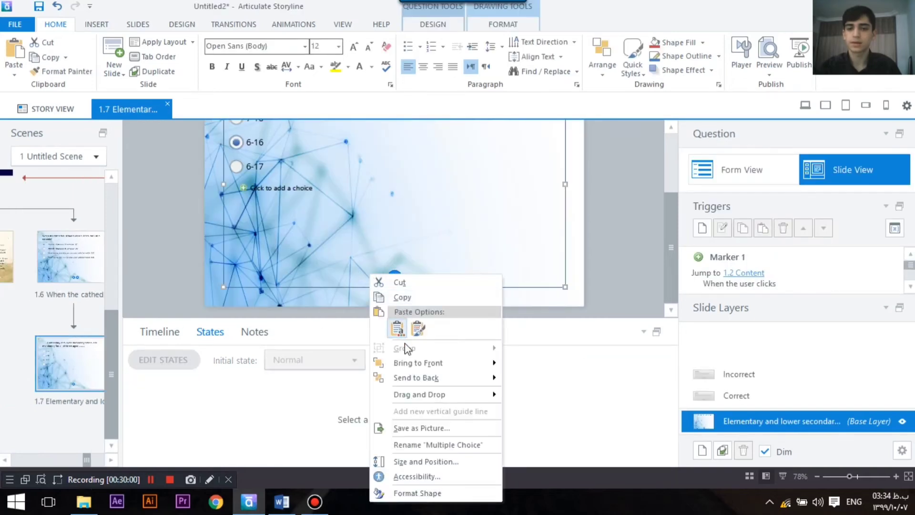
{"action": "left_click", "coordinate": [397, 329]}
{"action": "left_click", "coordinate": [474, 286]}
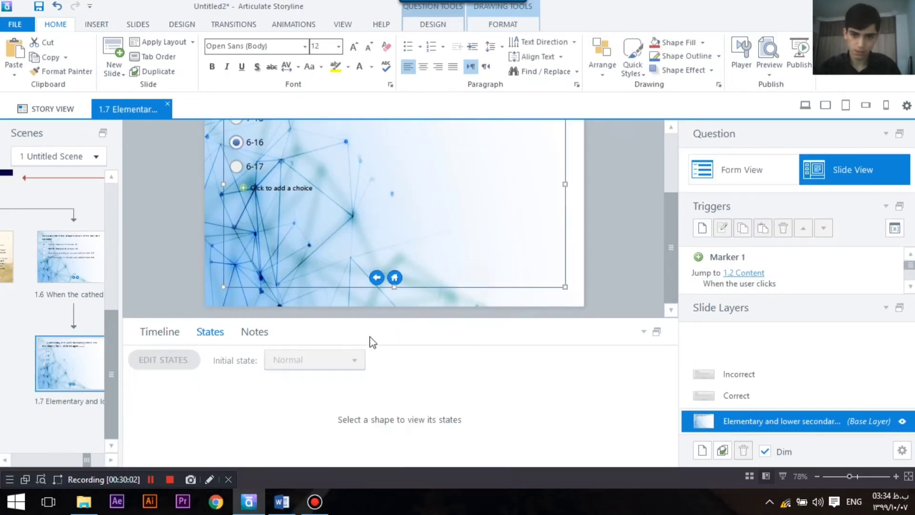
{"action": "left_click", "coordinate": [595, 290]}
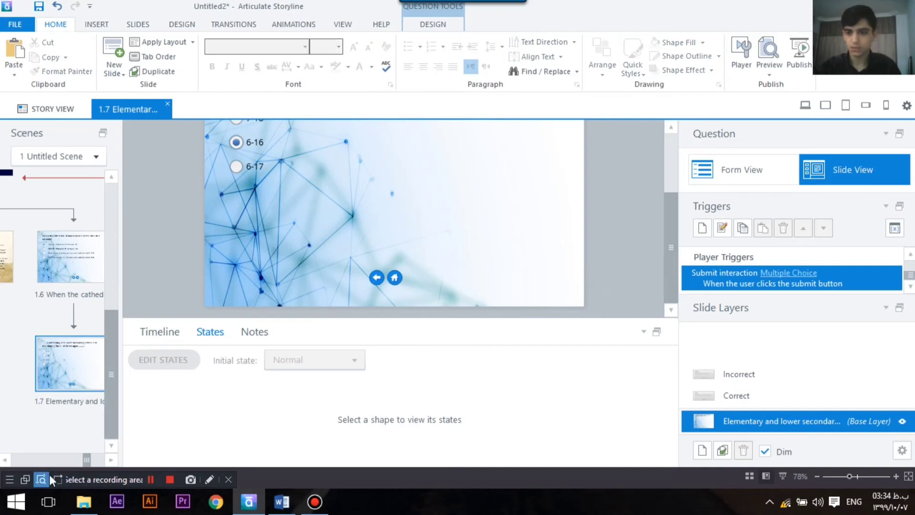
Step: Add a trigger to slide 1.3's "Next slide" marker that jumps to slide 1.4 when the user clicks it
{"action": "left_click_drag", "start_coordinate": [86, 459], "coordinate": [16, 459]}
{"action": "left_click", "coordinate": [67, 256]}
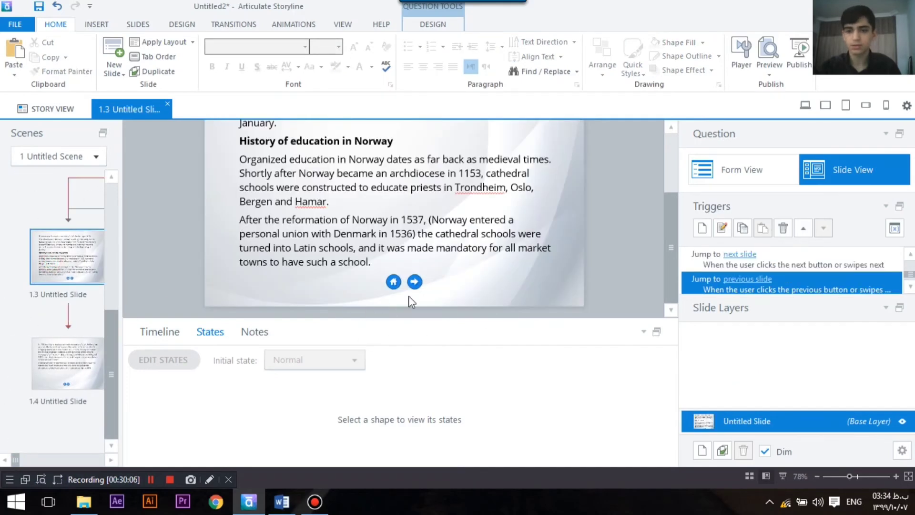
{"action": "left_click", "coordinate": [417, 281]}
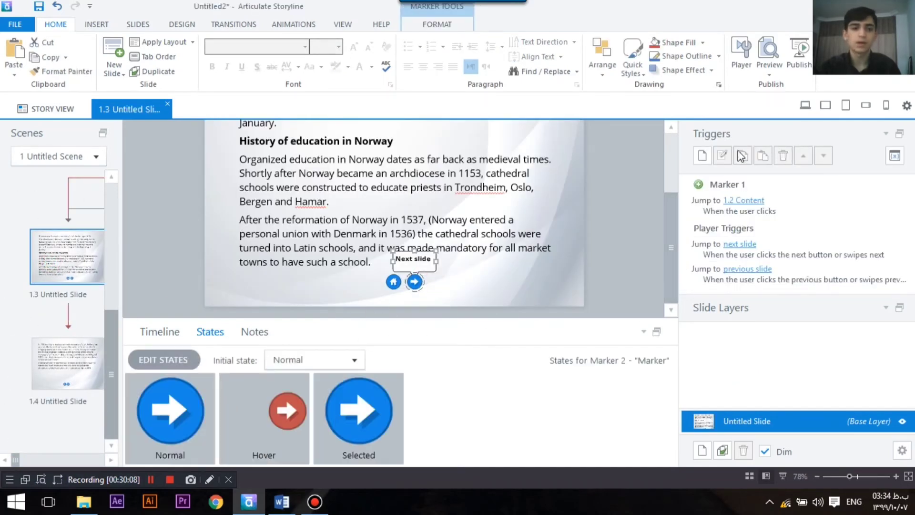
{"action": "left_click", "coordinate": [699, 156]}
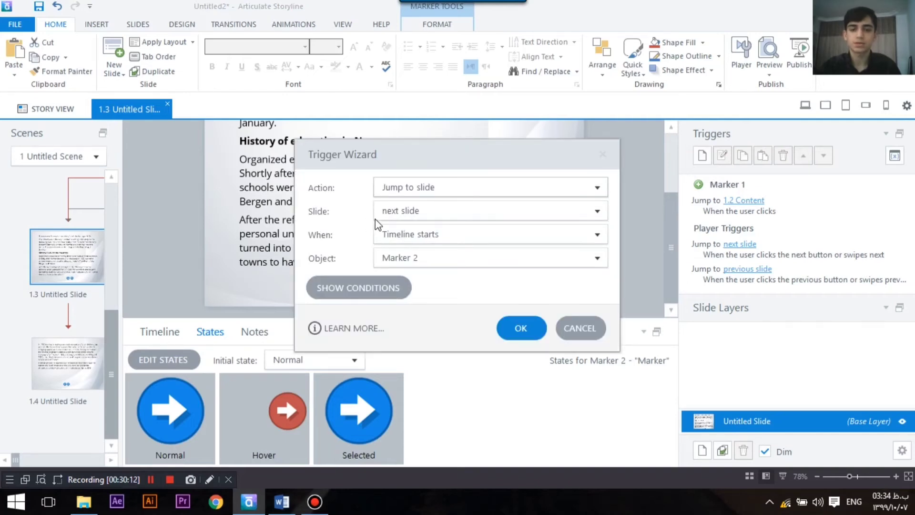
{"action": "left_click", "coordinate": [596, 212]}
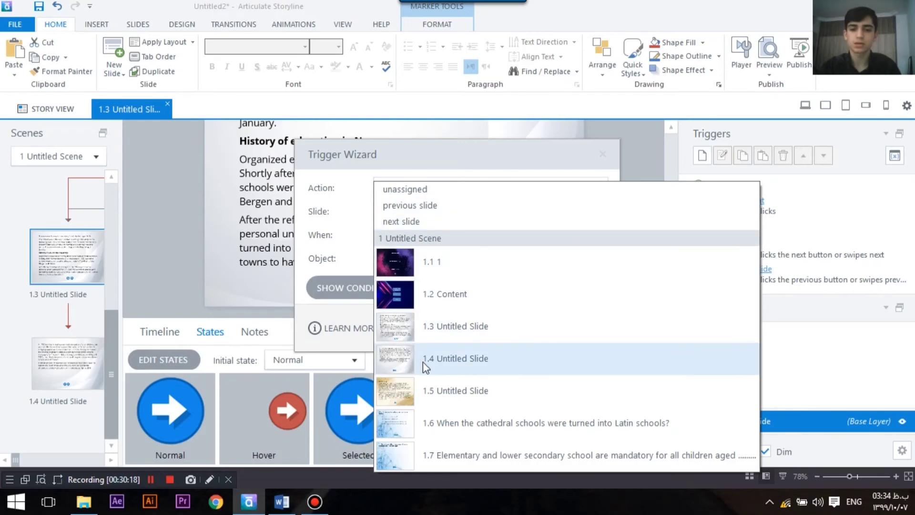
{"action": "left_click", "coordinate": [467, 364]}
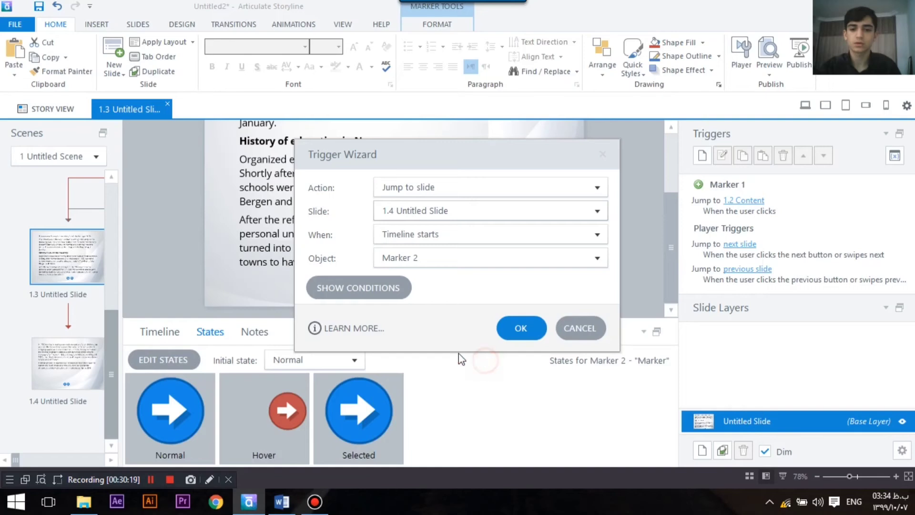
{"action": "left_click", "coordinate": [581, 236]}
{"action": "left_click", "coordinate": [491, 28]}
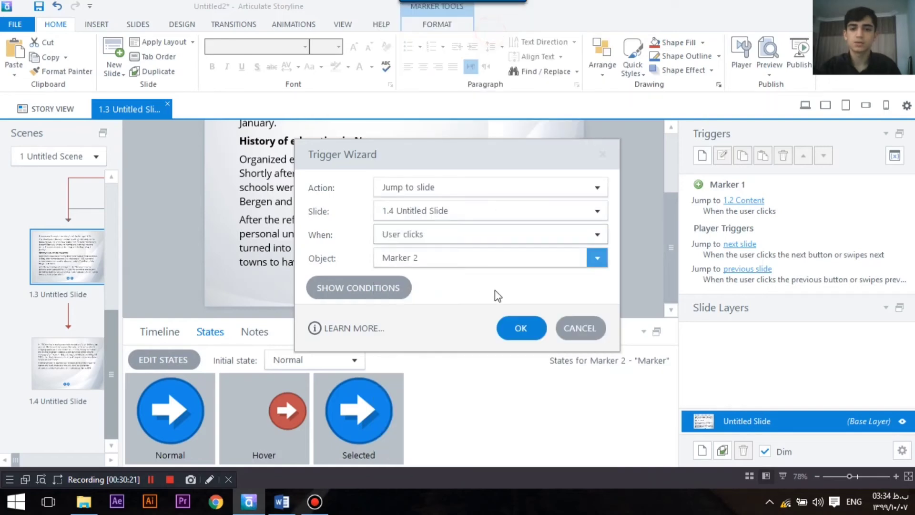
{"action": "left_click", "coordinate": [522, 328]}
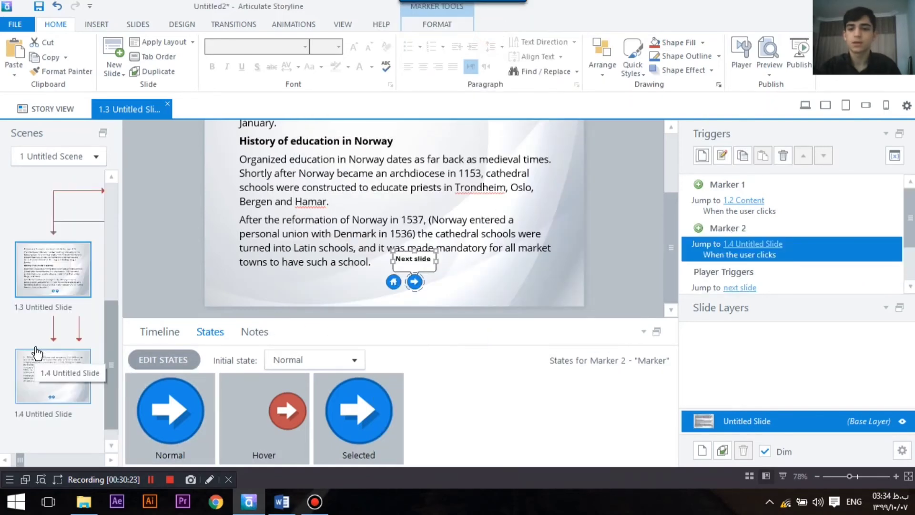
Step: Add a trigger to slide 1.4's "Last slide" marker that jumps to slide 1.3 when the user clicks it
{"action": "left_click", "coordinate": [53, 348]}
{"action": "left_click", "coordinate": [376, 277]}
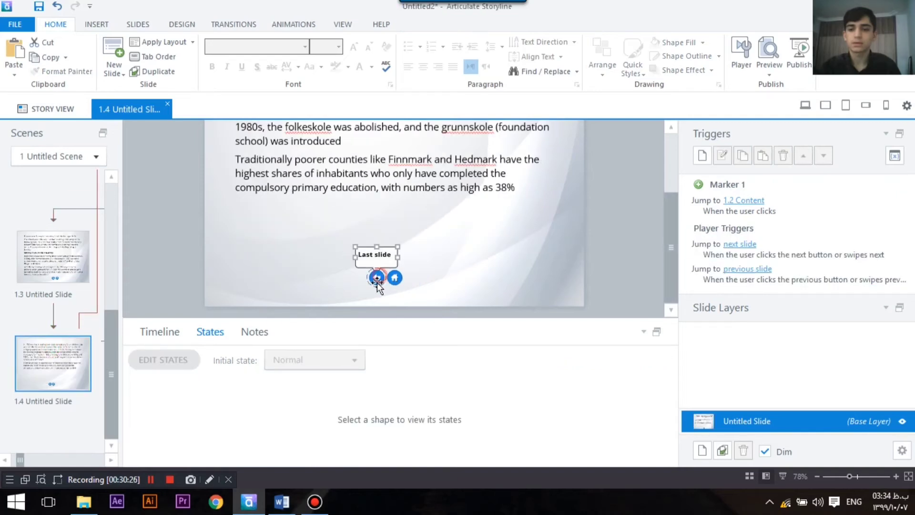
{"action": "left_click", "coordinate": [702, 156]}
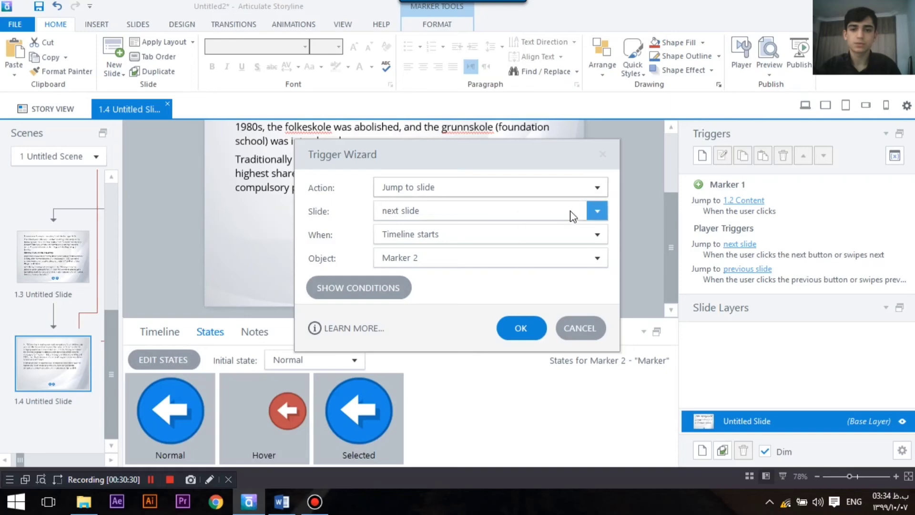
{"action": "left_click", "coordinate": [595, 211]}
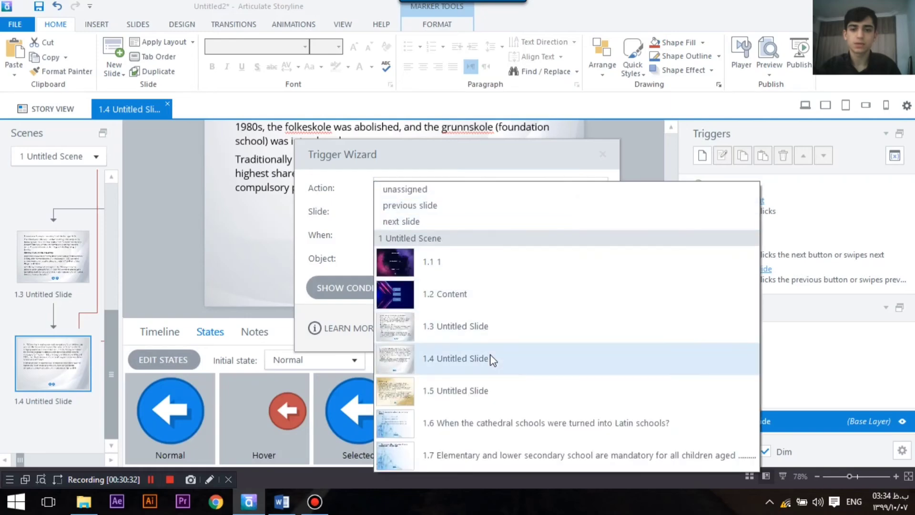
{"action": "left_click", "coordinate": [493, 327]}
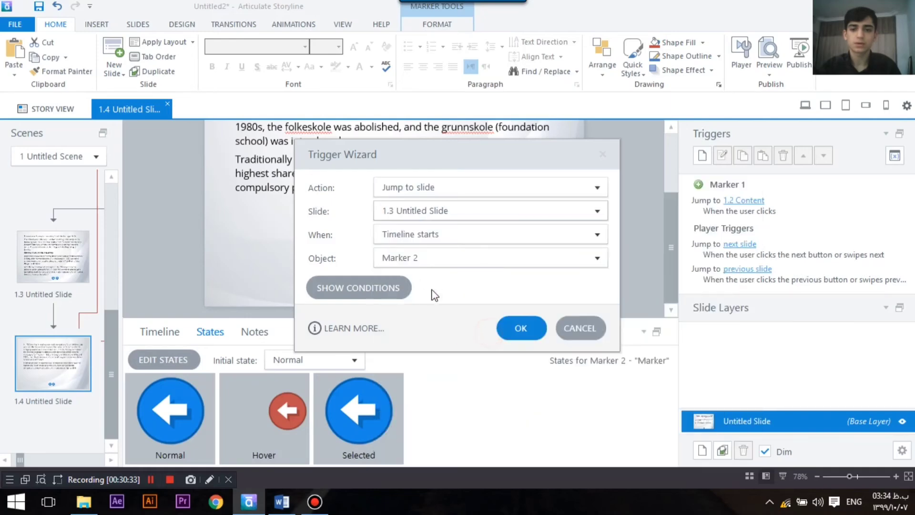
{"action": "left_click", "coordinate": [603, 240]}
{"action": "left_click", "coordinate": [420, 29]}
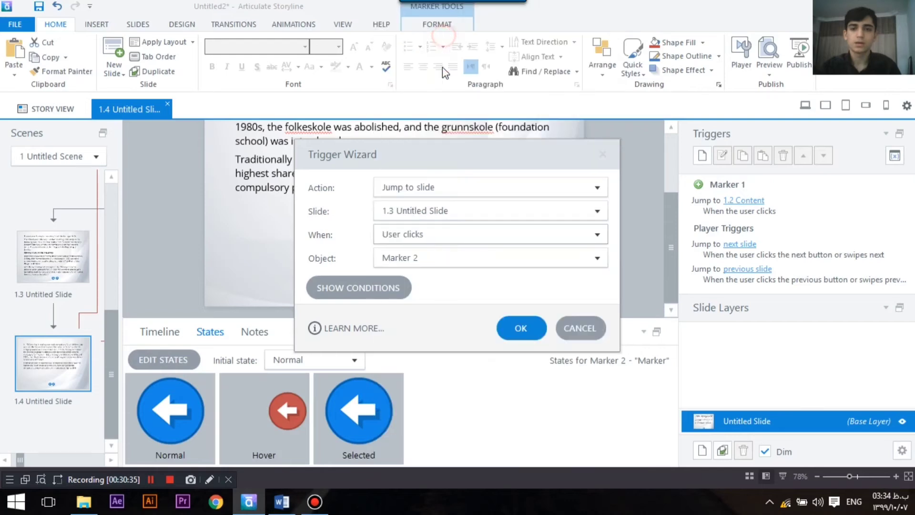
{"action": "left_click", "coordinate": [528, 323]}
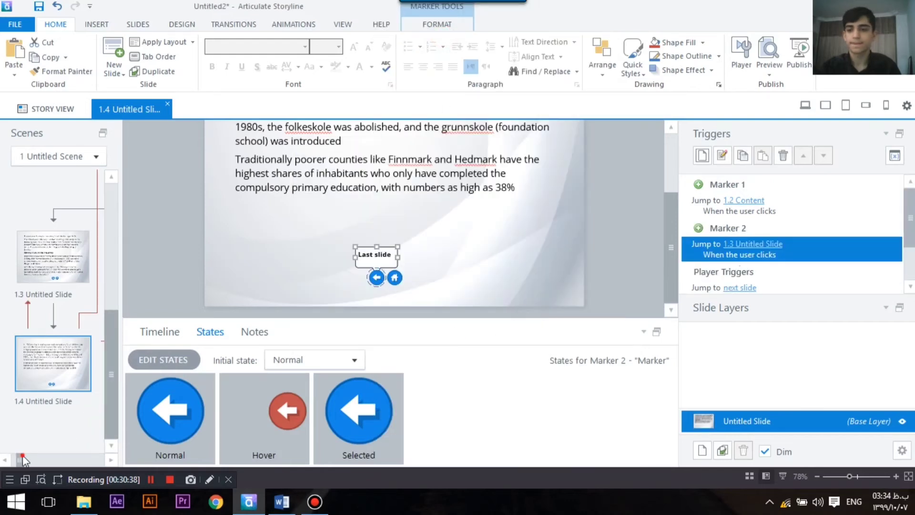
Step: Add a trigger to question slide 1.6's "Next slide" marker that jumps to slide 1.7 when the user clicks it
{"action": "left_click_drag", "start_coordinate": [23, 457], "coordinate": [102, 460]}
{"action": "left_click", "coordinate": [75, 282]}
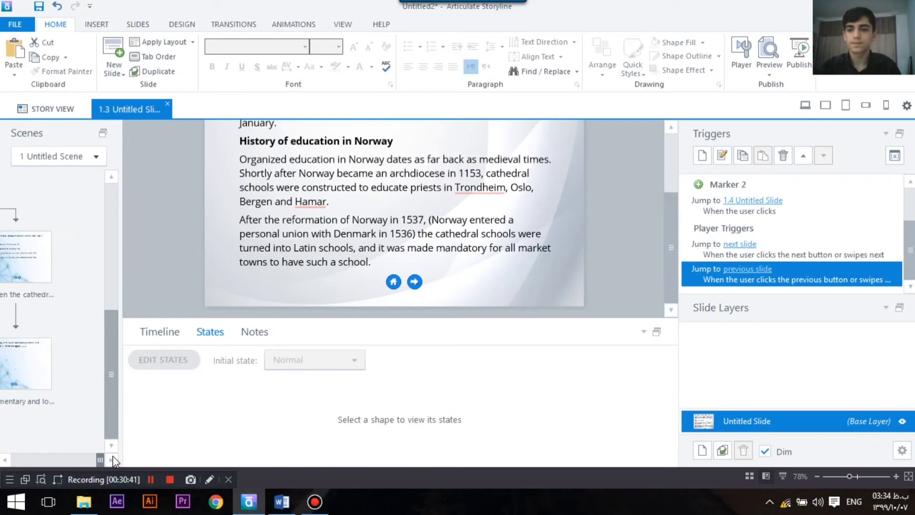
{"action": "left_click", "coordinate": [28, 233]}
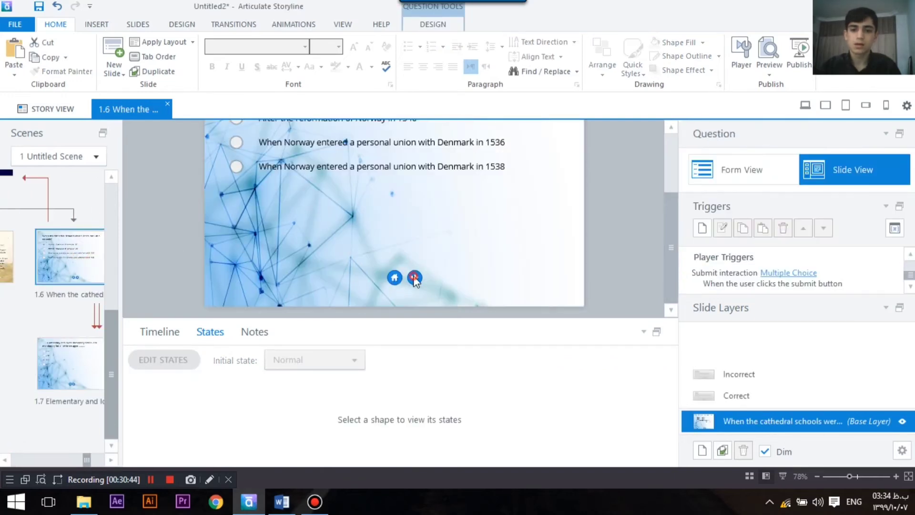
{"action": "left_click", "coordinate": [415, 278]}
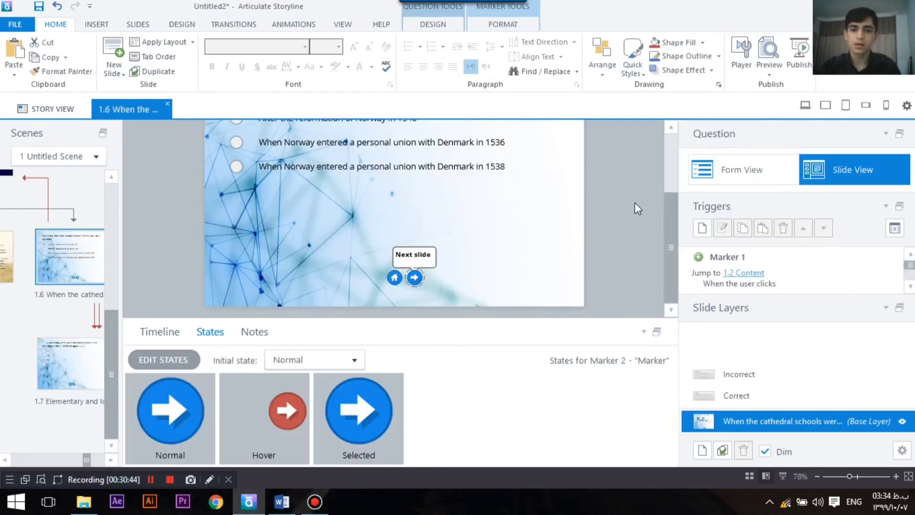
{"action": "left_click", "coordinate": [703, 227]}
{"action": "left_click", "coordinate": [564, 214]}
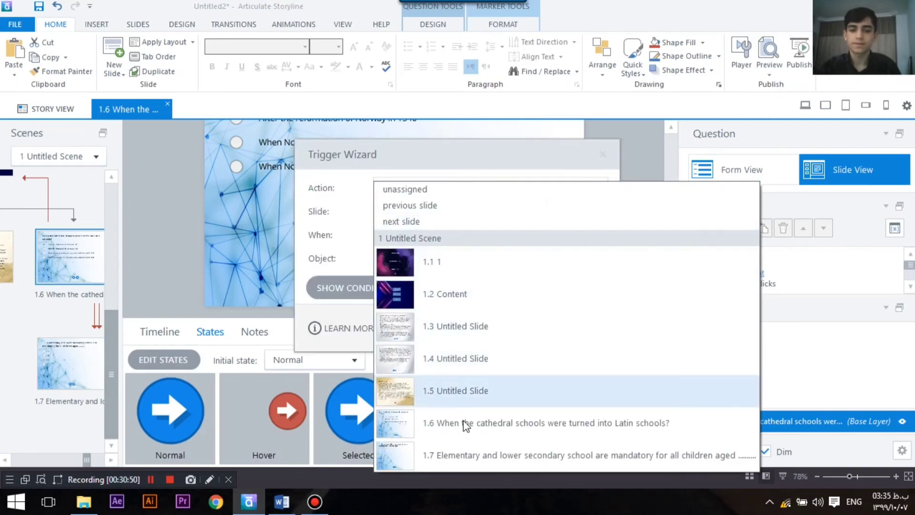
{"action": "left_click", "coordinate": [468, 454]}
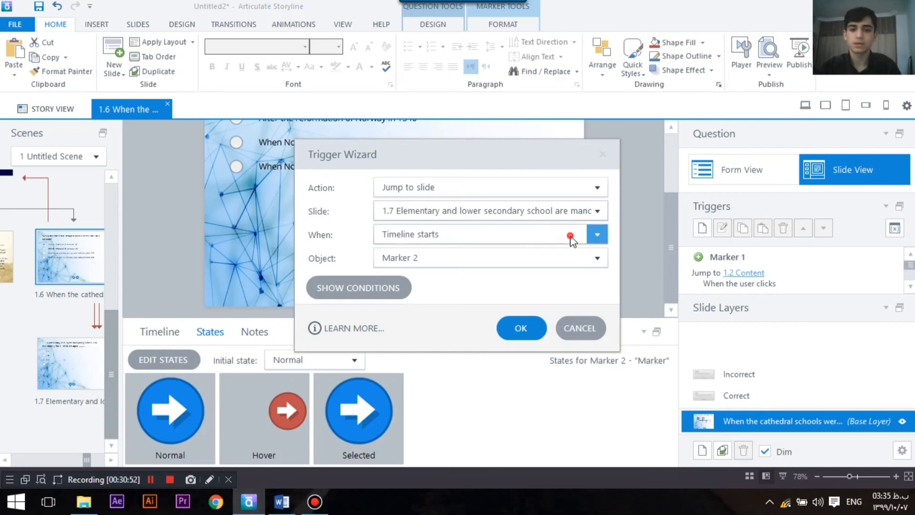
{"action": "left_click", "coordinate": [572, 236]}
{"action": "left_click", "coordinate": [501, 29]}
{"action": "left_click", "coordinate": [508, 320]}
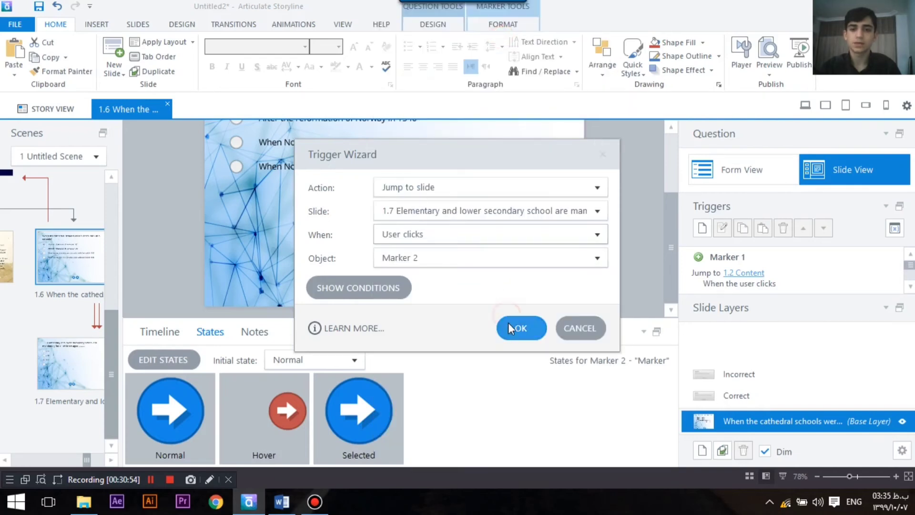
Step: Add a trigger to question slide 1.7's "Last slide" marker that jumps to slide 1.6 when the user clicks it
{"action": "scroll", "coordinate": [67, 369], "scroll_direction": "up", "scroll_amount": 3}
{"action": "scroll", "coordinate": [53, 320], "scroll_direction": "down", "scroll_amount": 3}
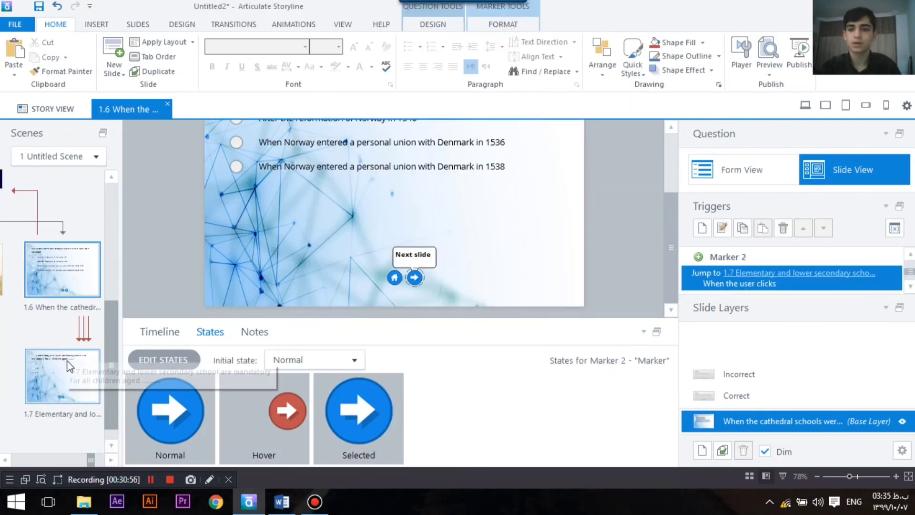
{"action": "left_click", "coordinate": [69, 367]}
{"action": "left_click", "coordinate": [375, 277]}
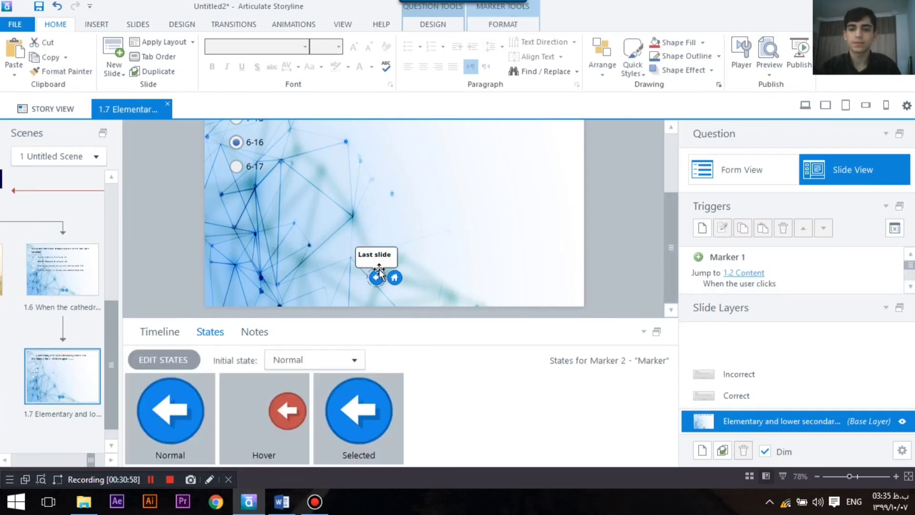
{"action": "left_click", "coordinate": [702, 229]}
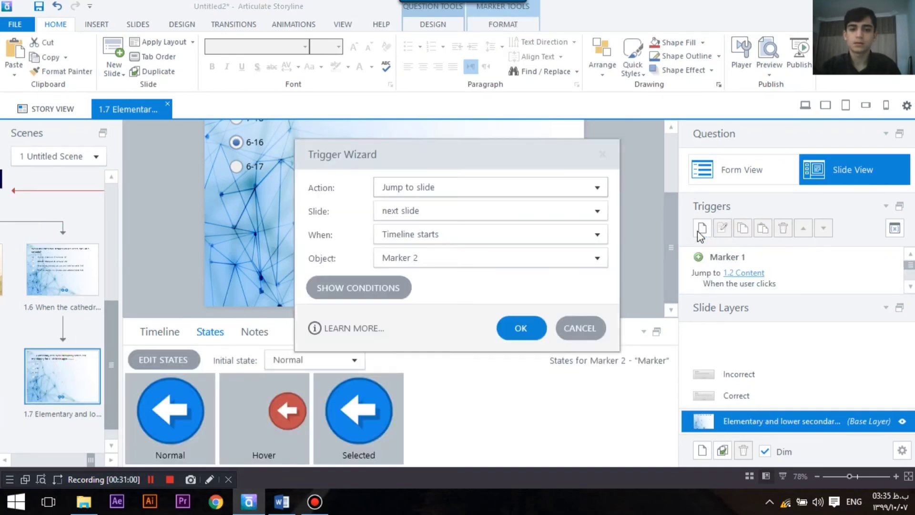
{"action": "left_click", "coordinate": [571, 209]}
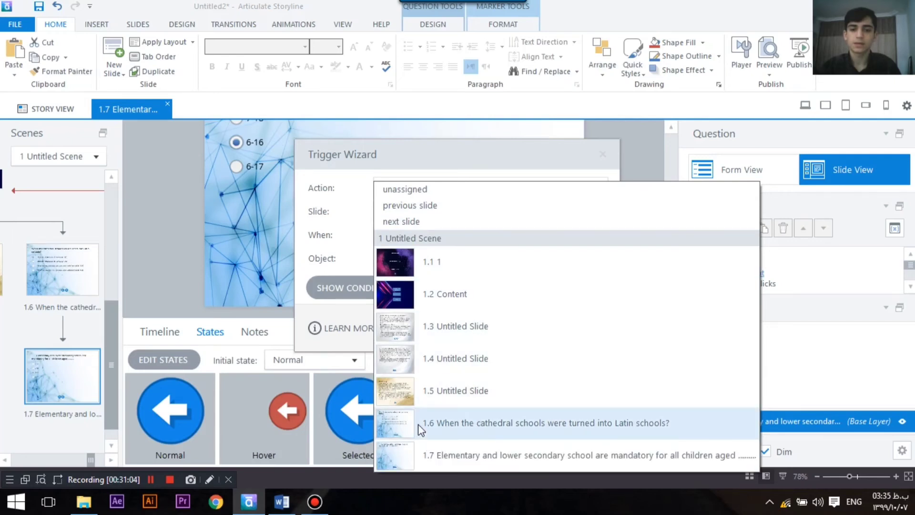
{"action": "left_click", "coordinate": [438, 423]}
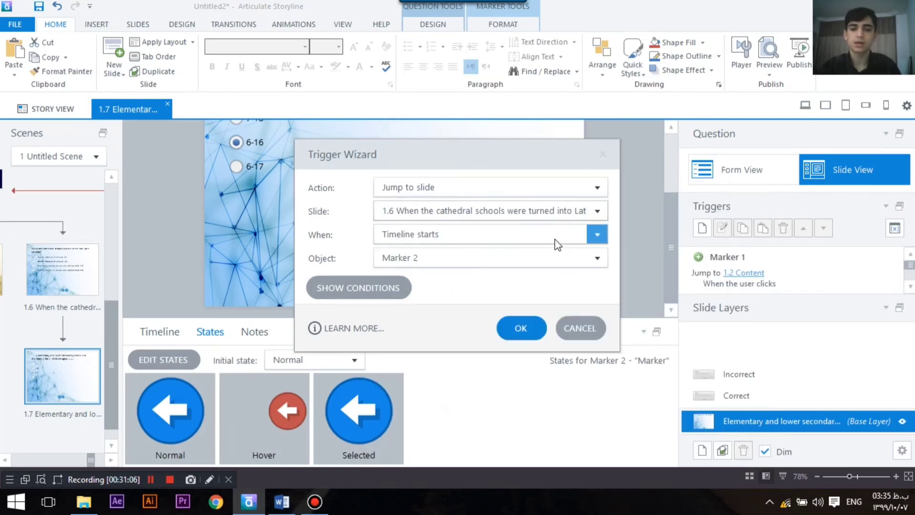
{"action": "left_click", "coordinate": [555, 240]}
{"action": "scroll", "coordinate": [477, 190], "scroll_direction": "up", "scroll_amount": 10}
{"action": "left_click", "coordinate": [415, 55]}
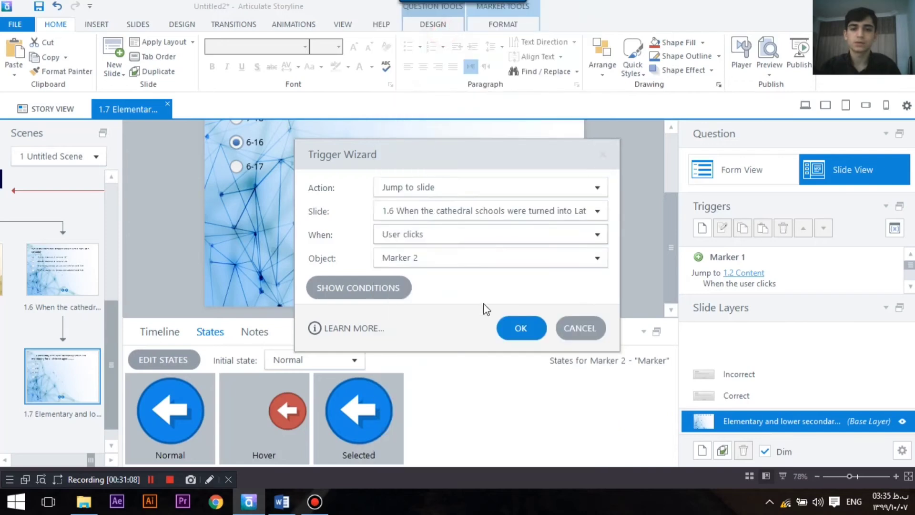
{"action": "left_click", "coordinate": [518, 328]}
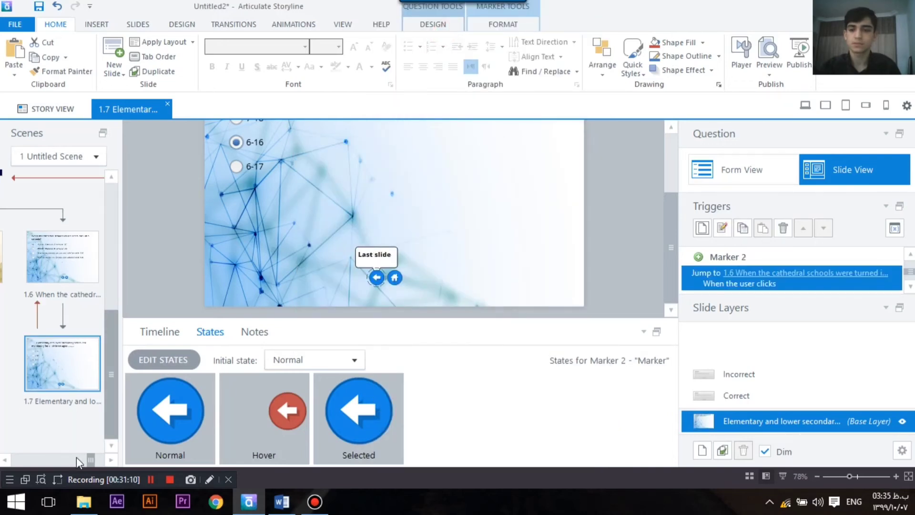
Step: Examine the slide structure and links of the whole scene in Story View
{"action": "left_click_drag", "start_coordinate": [90, 459], "coordinate": [40, 438]}
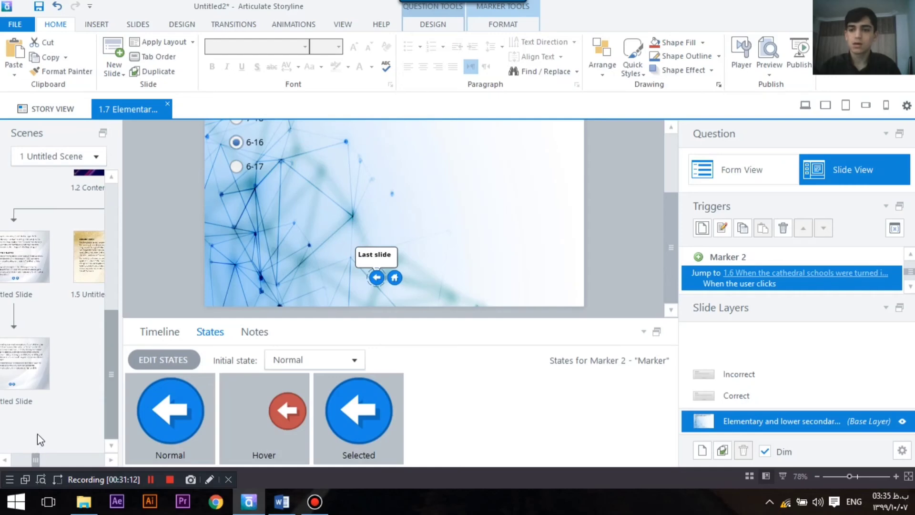
{"action": "left_click", "coordinate": [50, 110]}
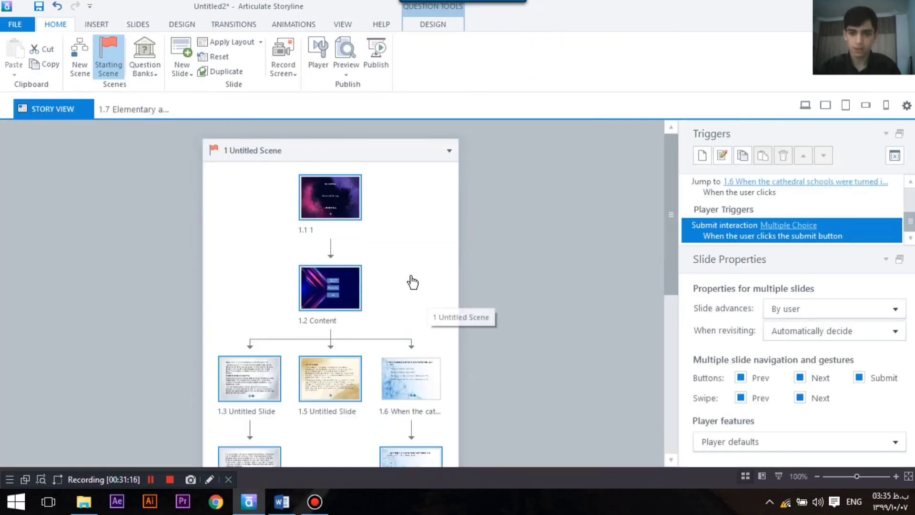
{"action": "scroll", "coordinate": [372, 288], "scroll_direction": "down", "scroll_amount": 3}
{"action": "scroll", "coordinate": [409, 295], "scroll_direction": "up", "scroll_amount": 3}
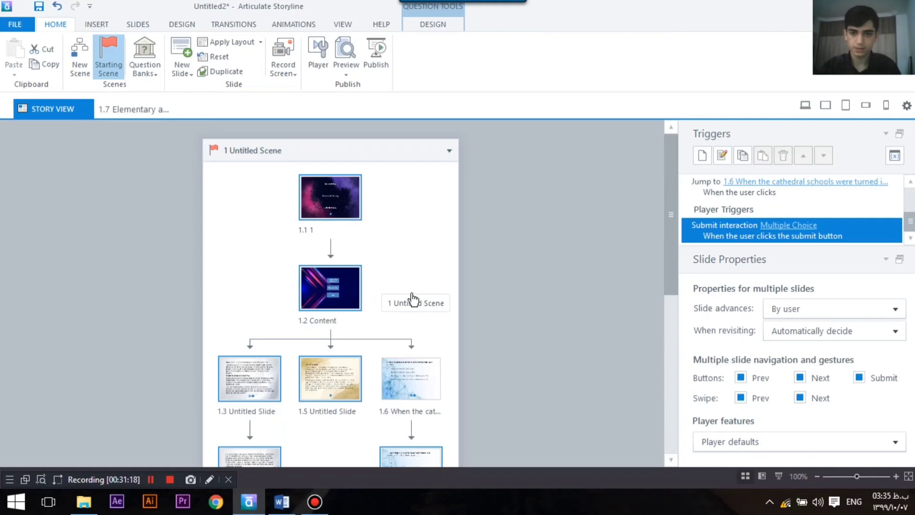
{"action": "scroll", "coordinate": [413, 299], "scroll_direction": "down", "scroll_amount": 3}
{"action": "scroll", "coordinate": [252, 390], "scroll_direction": "up", "scroll_amount": 3}
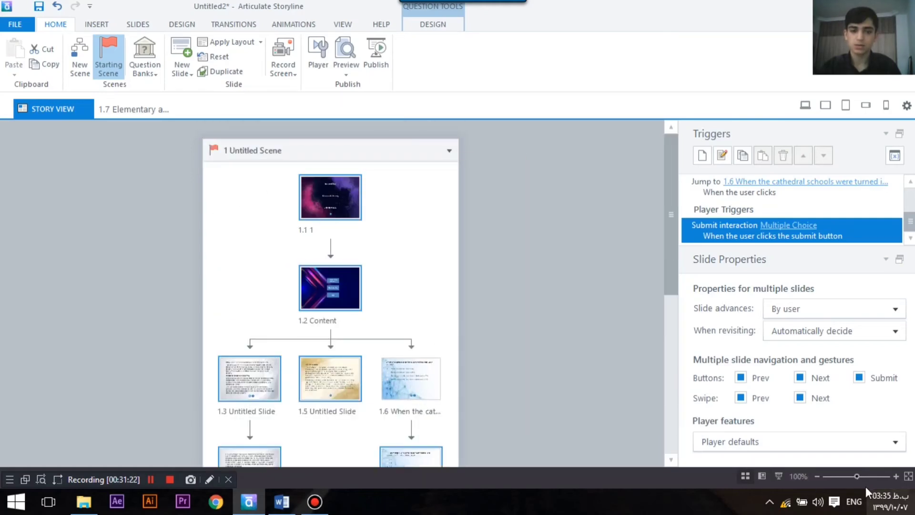
{"action": "left_click", "coordinate": [847, 476]}
{"action": "scroll", "coordinate": [391, 291], "scroll_direction": "down", "scroll_amount": 1}
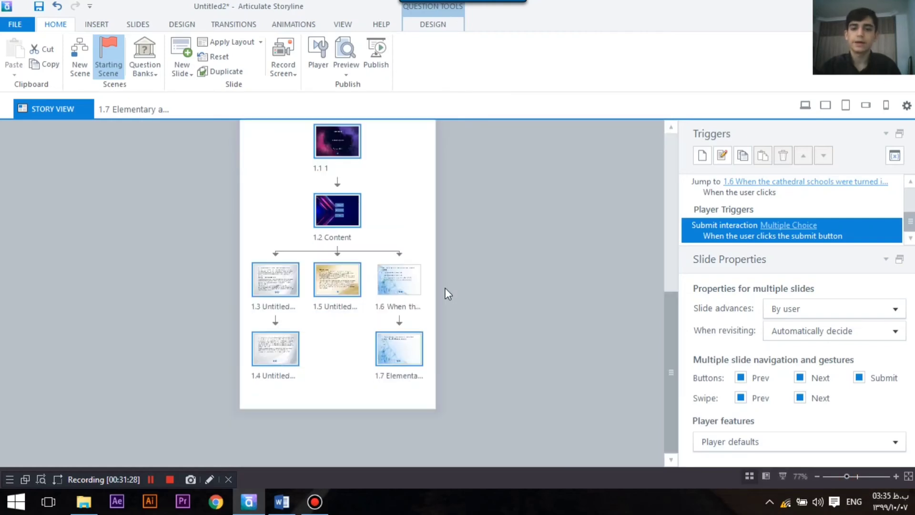
Step: Preview the course and test the title slide's home marker, the "History of the education" button, and the next-slide and last-slide markers
{"action": "left_click", "coordinate": [342, 70]}
{"action": "left_click", "coordinate": [340, 103]}
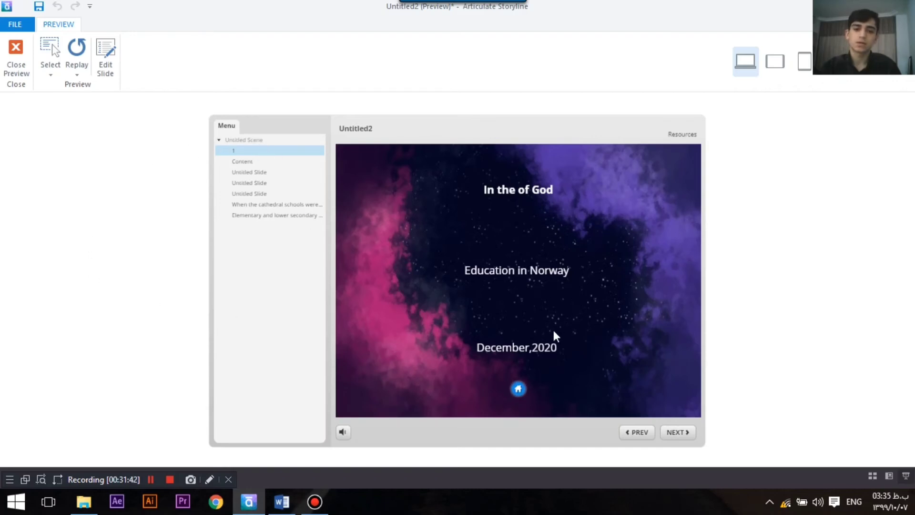
{"action": "left_click", "coordinate": [517, 390]}
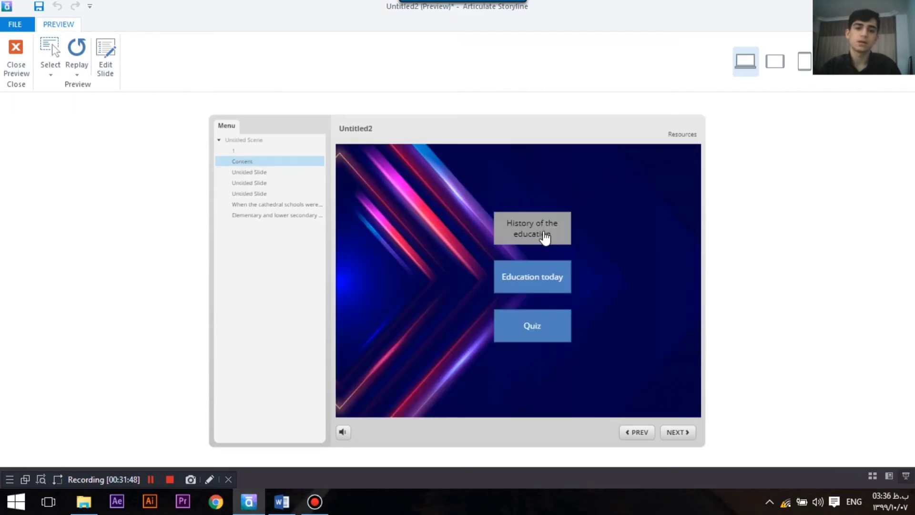
{"action": "left_click", "coordinate": [517, 236]}
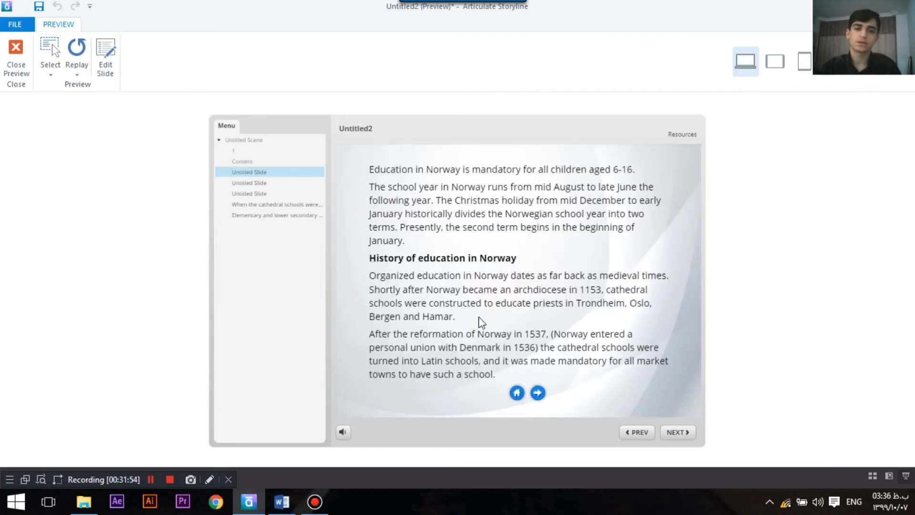
{"action": "left_click", "coordinate": [538, 393]}
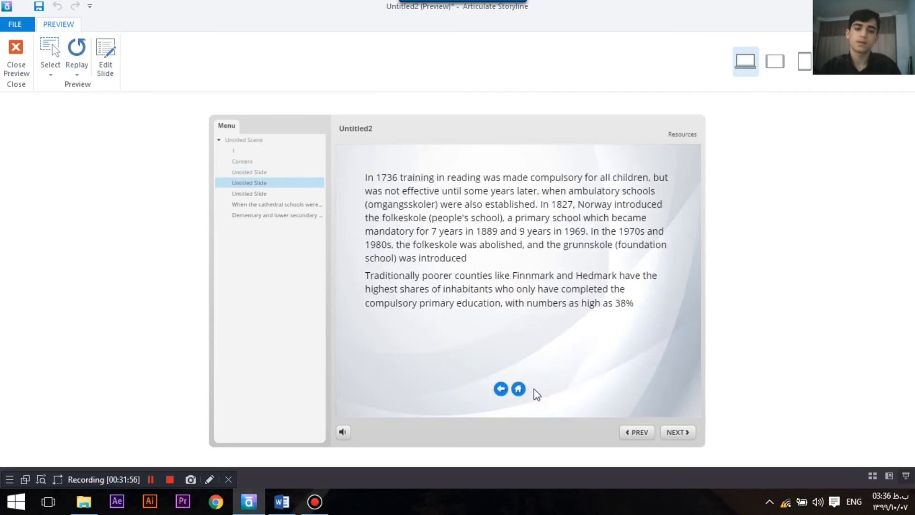
{"action": "left_click", "coordinate": [498, 388]}
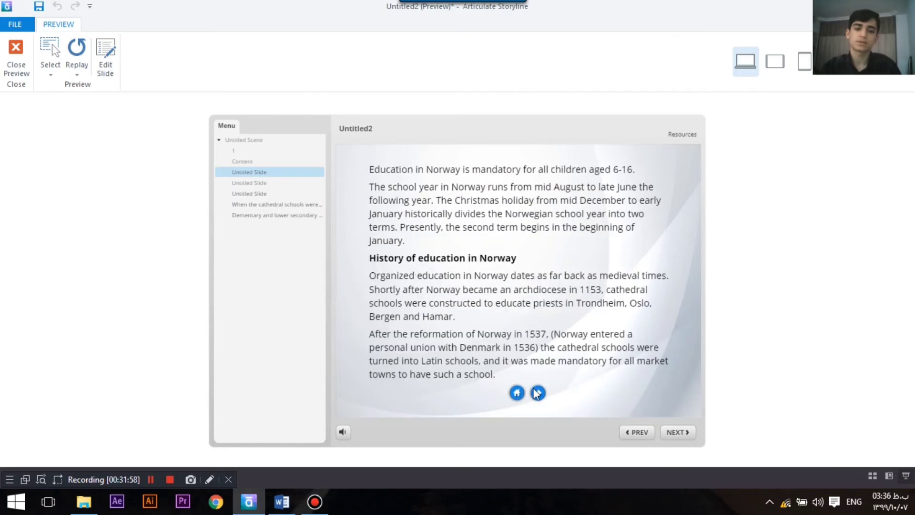
{"action": "left_click", "coordinate": [545, 393]}
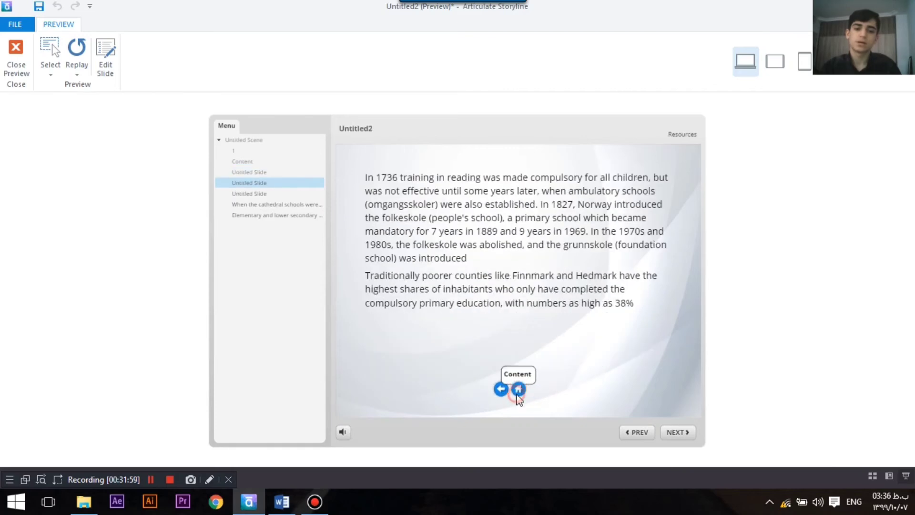
Step: Return to the Content slide in the preview, then test the "Education today" button and that slide's home marker
{"action": "left_click", "coordinate": [519, 394]}
{"action": "left_click", "coordinate": [491, 286]}
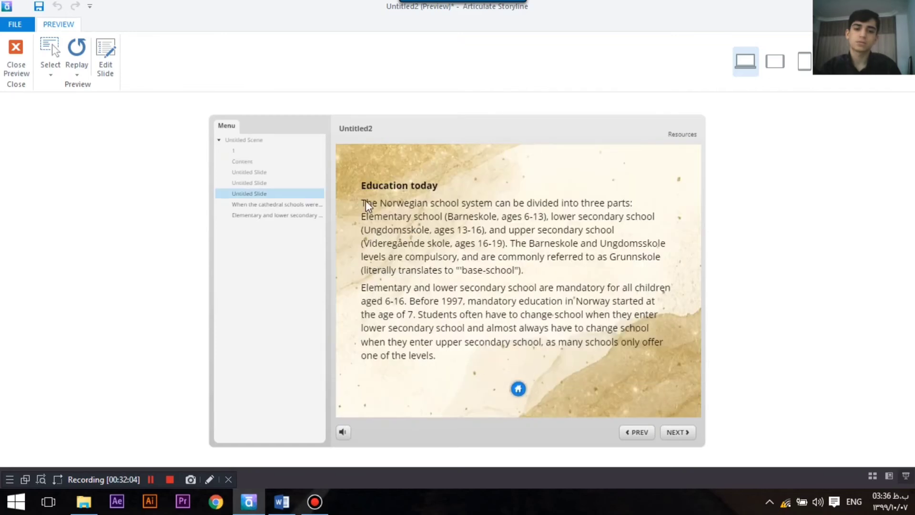
{"action": "left_click", "coordinate": [518, 388]}
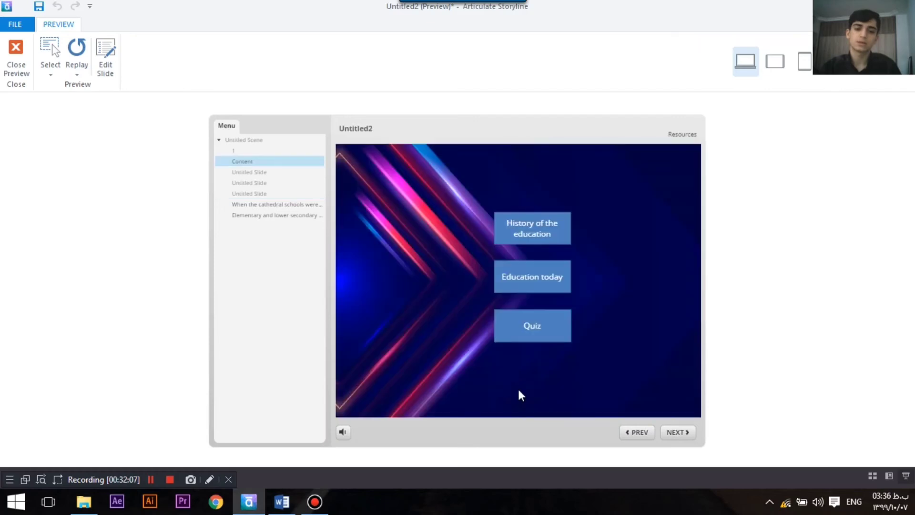
Step: Test the quiz in the preview, submitting "After the reformation of Norway in 1537" and "6-16", and return through the home marker
{"action": "left_click", "coordinate": [535, 336]}
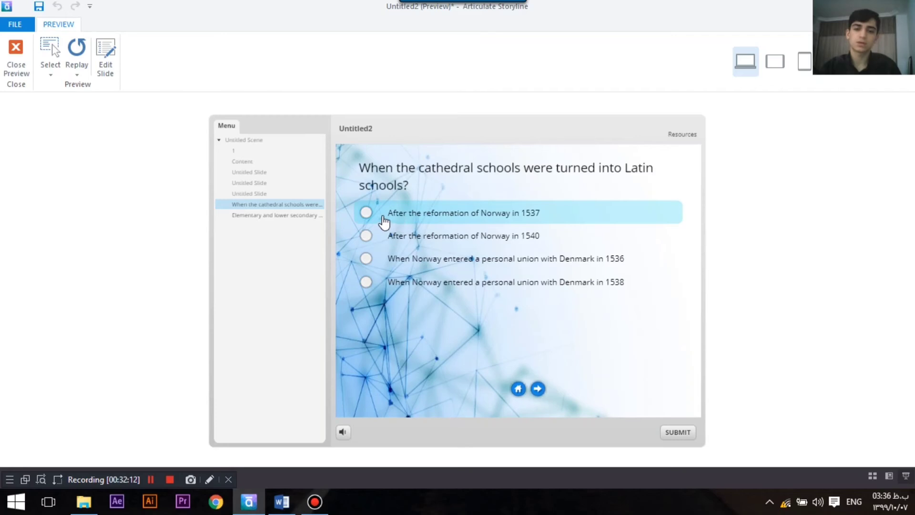
{"action": "left_click", "coordinate": [365, 213]}
{"action": "left_click", "coordinate": [685, 433]}
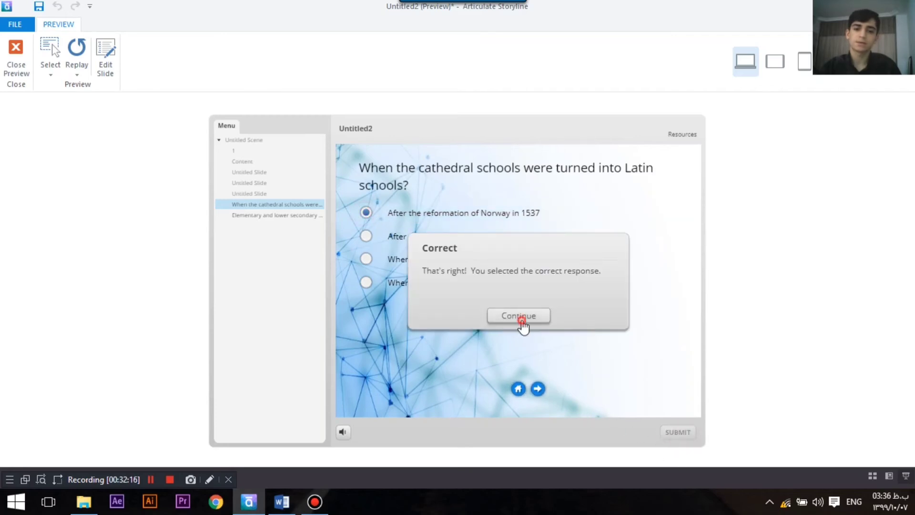
{"action": "left_click", "coordinate": [522, 320]}
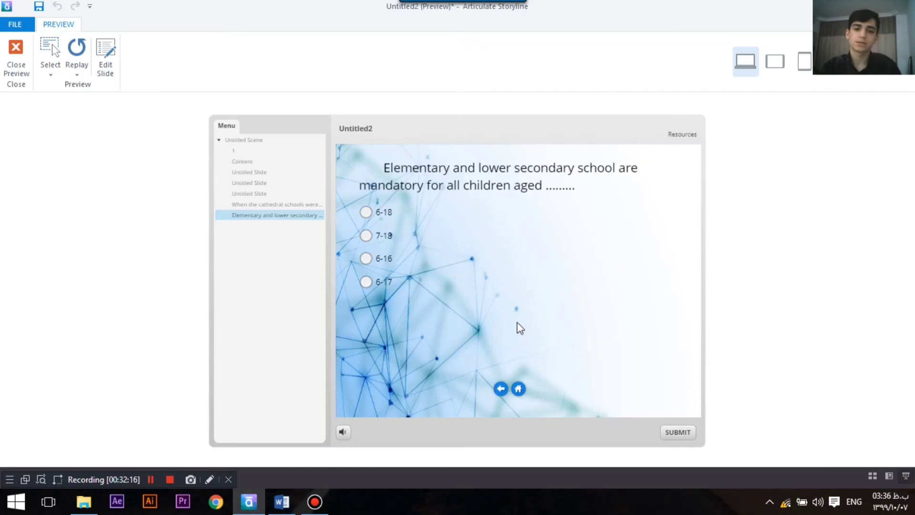
{"action": "left_click", "coordinate": [367, 263]}
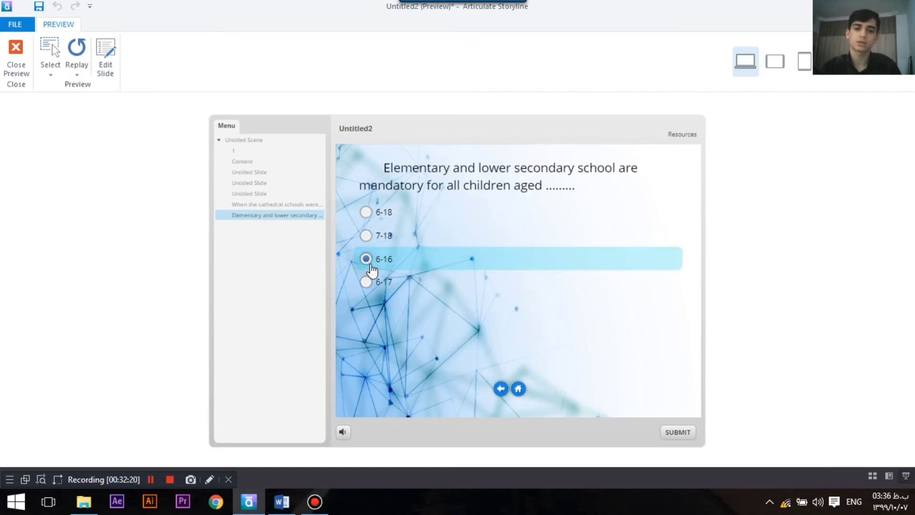
{"action": "left_click", "coordinate": [674, 431]}
{"action": "left_click", "coordinate": [525, 321]}
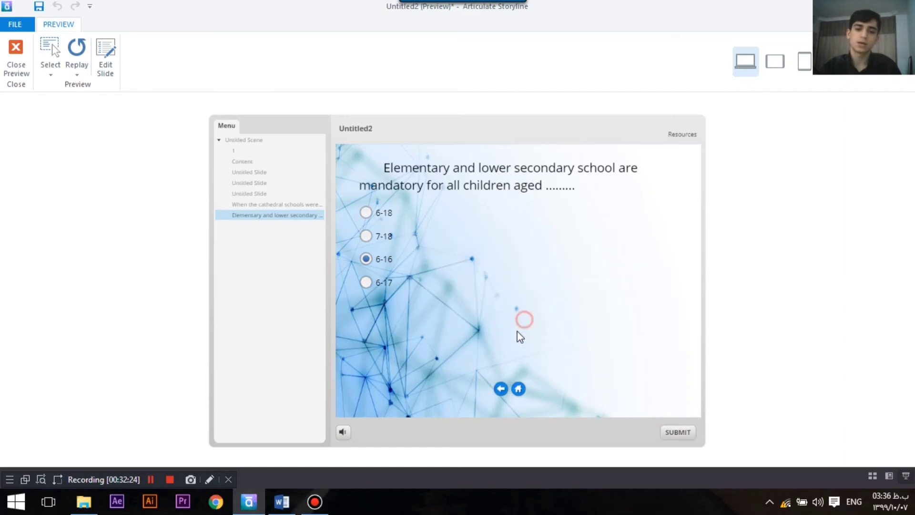
{"action": "left_click", "coordinate": [519, 390]}
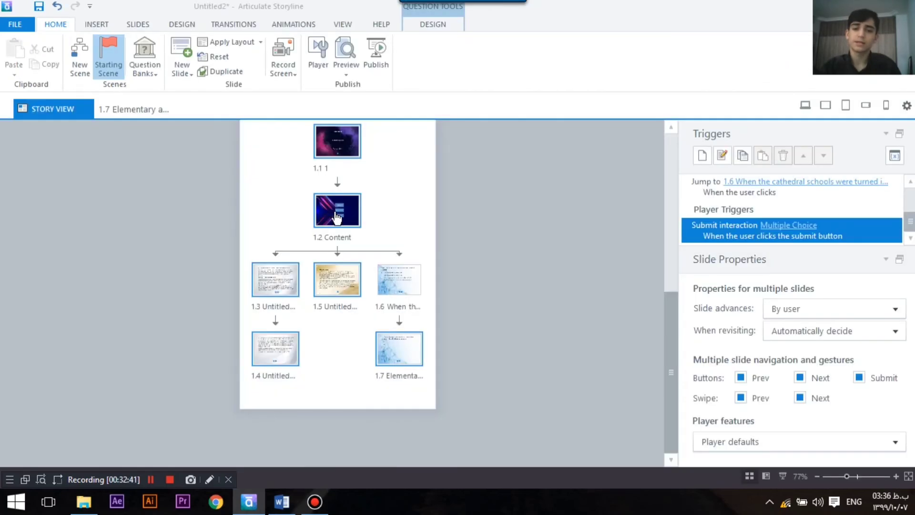
Step: Insert the audio file 01-1.mp3 from the slide effects folder on slide 1.2 Content and show its track on the timeline
{"action": "left_click", "coordinate": [337, 217]}
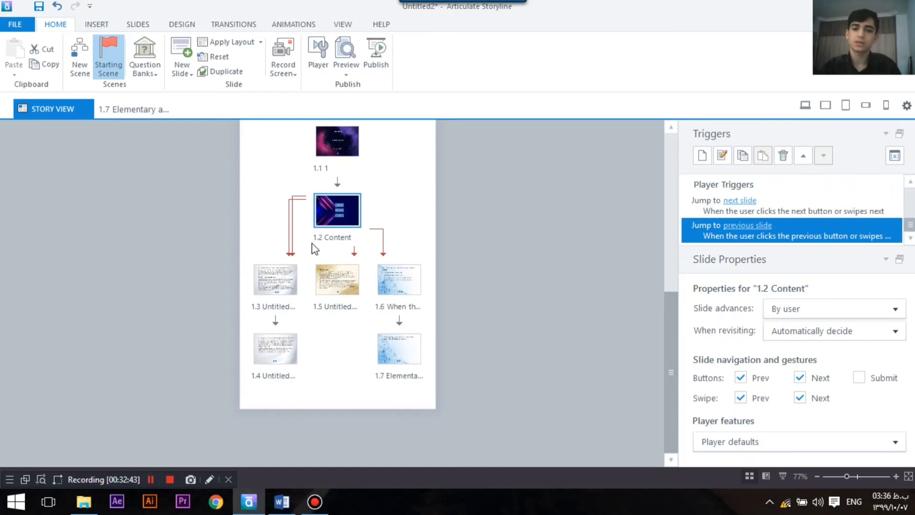
{"action": "double_click", "coordinate": [332, 206]}
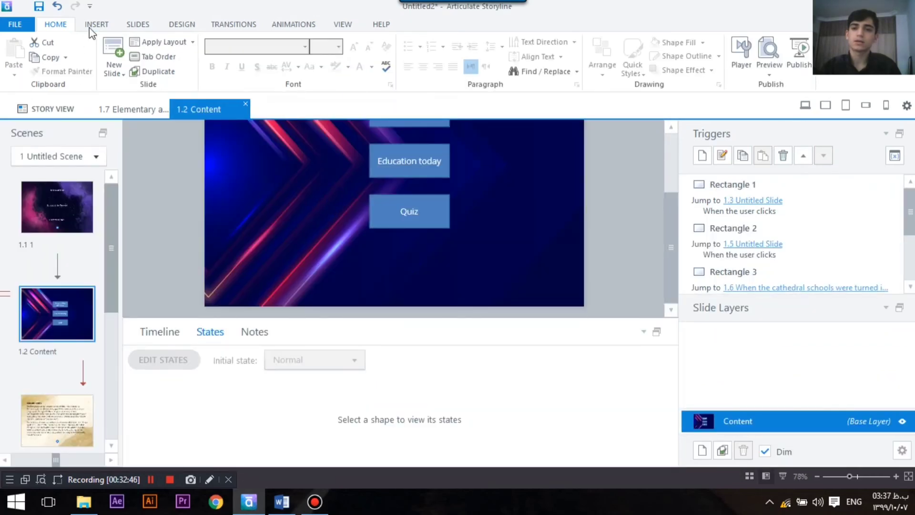
{"action": "left_click", "coordinate": [101, 26]}
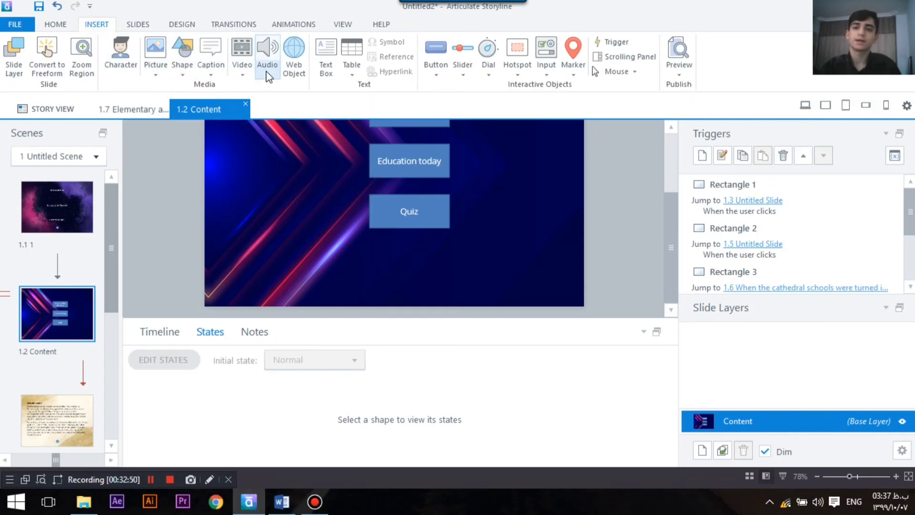
{"action": "left_click", "coordinate": [266, 70]}
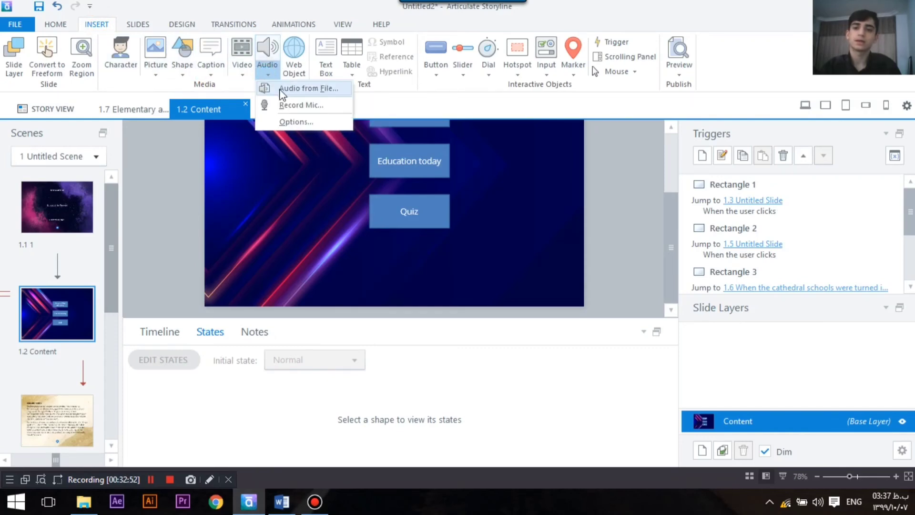
{"action": "left_click", "coordinate": [323, 95]}
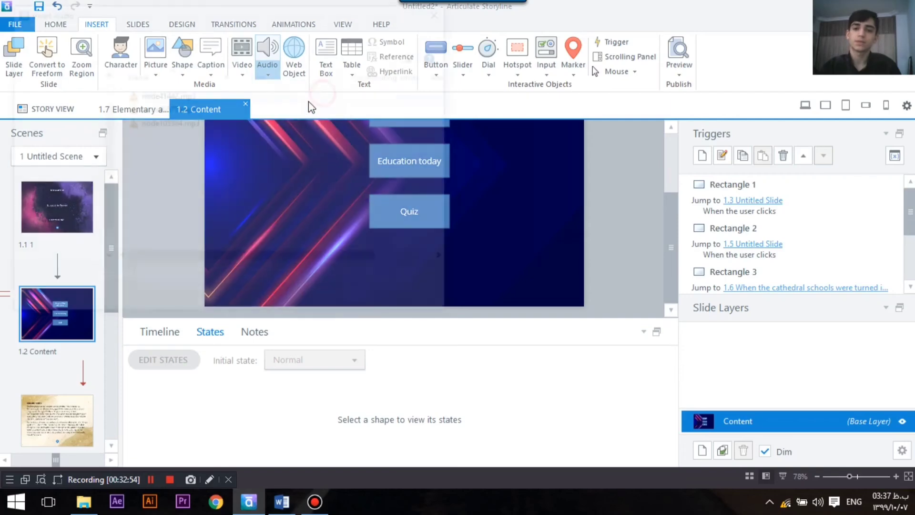
{"action": "left_click", "coordinate": [70, 31]}
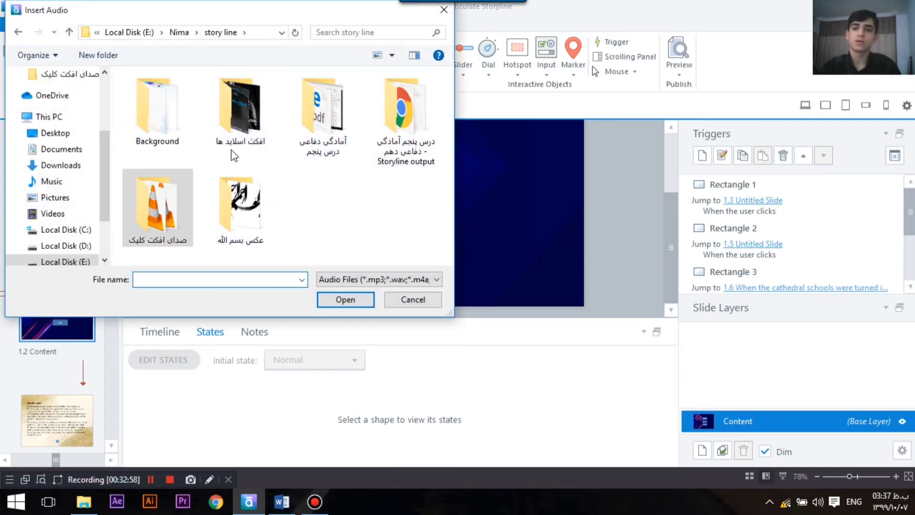
{"action": "double_click", "coordinate": [240, 110]}
{"action": "left_click", "coordinate": [308, 98]}
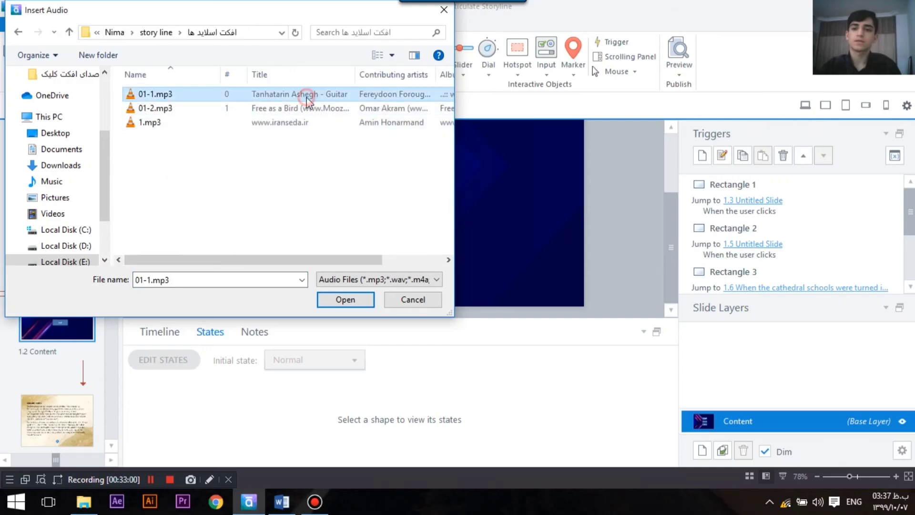
{"action": "left_click", "coordinate": [346, 301]}
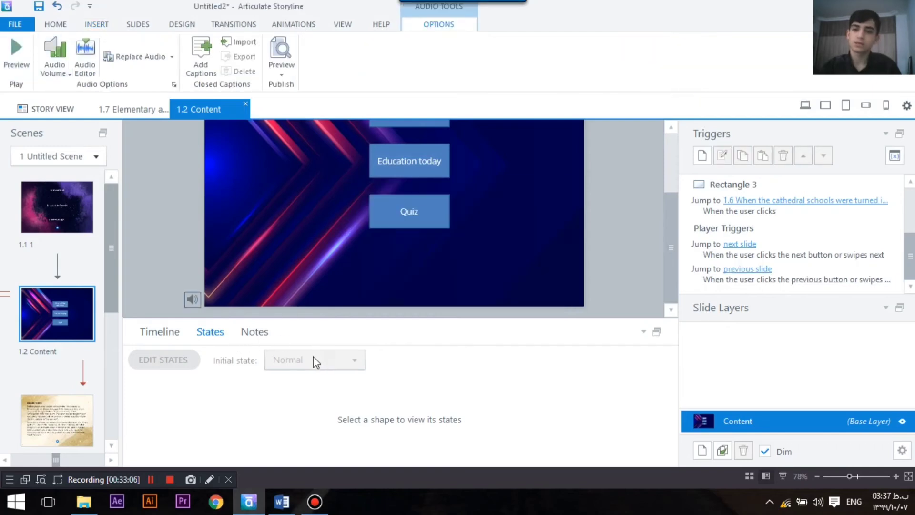
{"action": "left_click", "coordinate": [186, 333]}
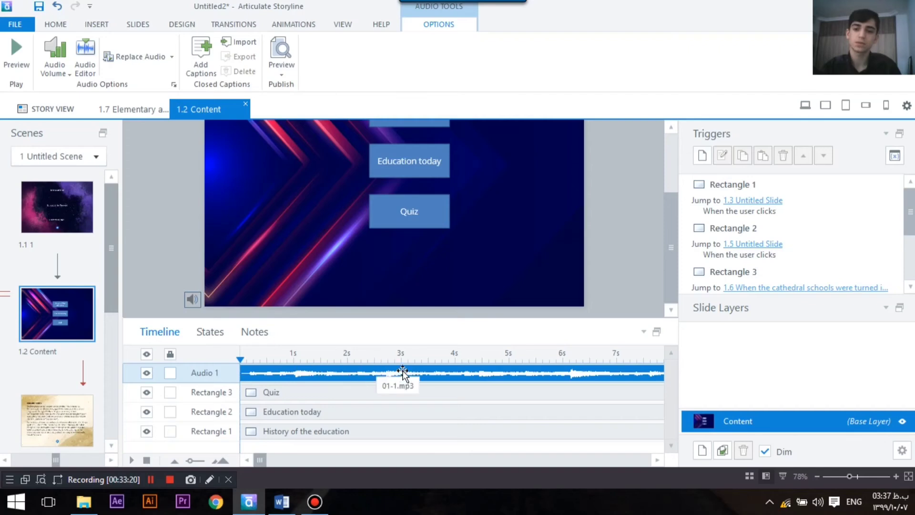
Step: Preview the Content slide on its own to check its background audio, then close the preview
{"action": "left_click", "coordinate": [283, 69]}
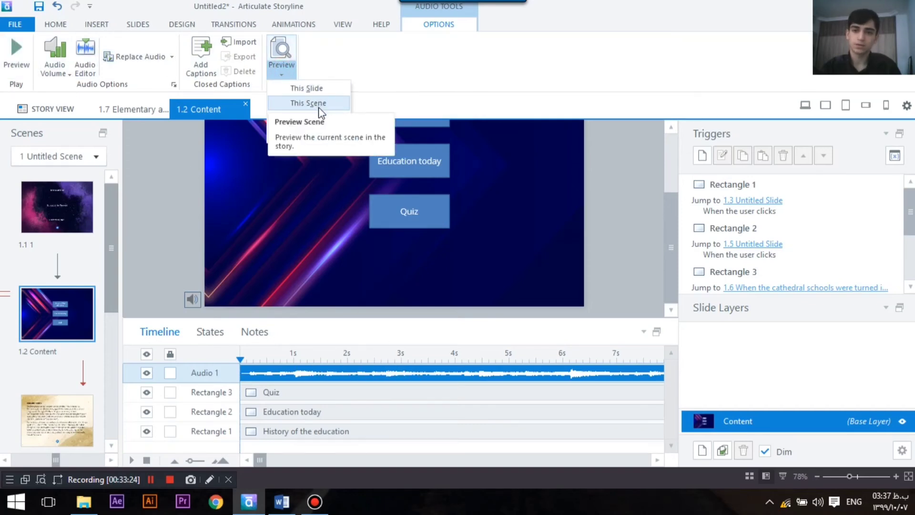
{"action": "left_click", "coordinate": [315, 90]}
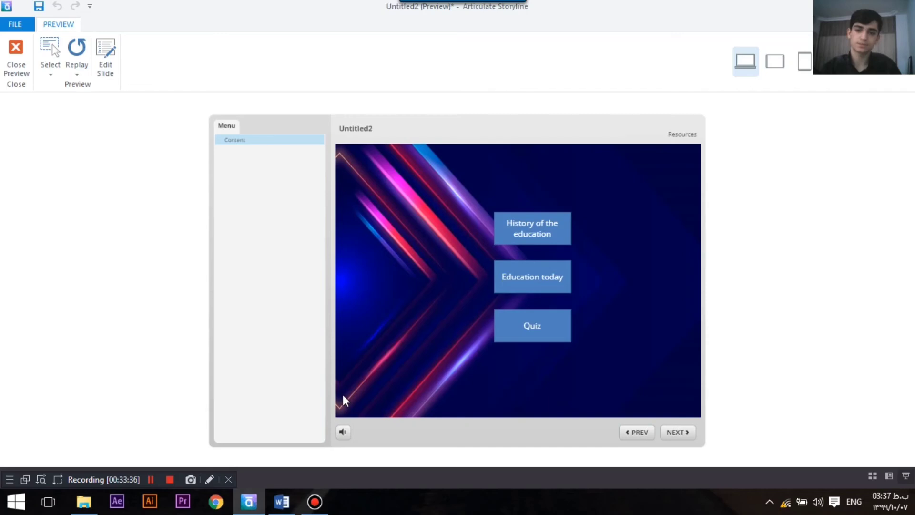
{"action": "left_click", "coordinate": [21, 57]}
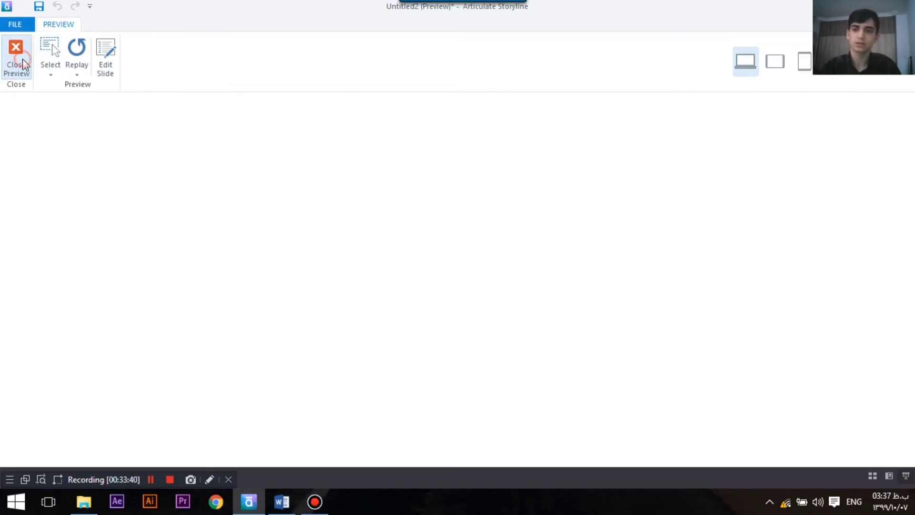
{"action": "scroll", "coordinate": [547, 291], "scroll_direction": "up", "scroll_amount": 2}
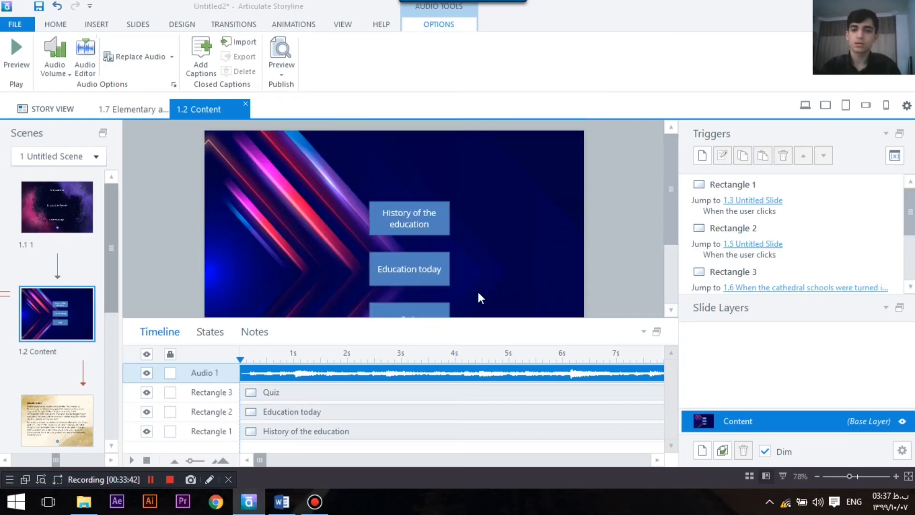
{"action": "scroll", "coordinate": [477, 290], "scroll_direction": "down", "scroll_amount": 2}
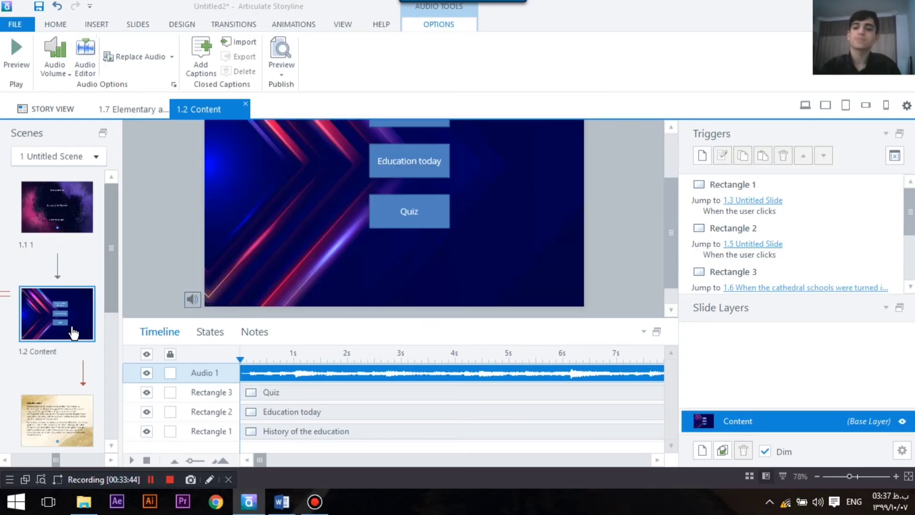
{"action": "scroll", "coordinate": [456, 245], "scroll_direction": "up", "scroll_amount": 2}
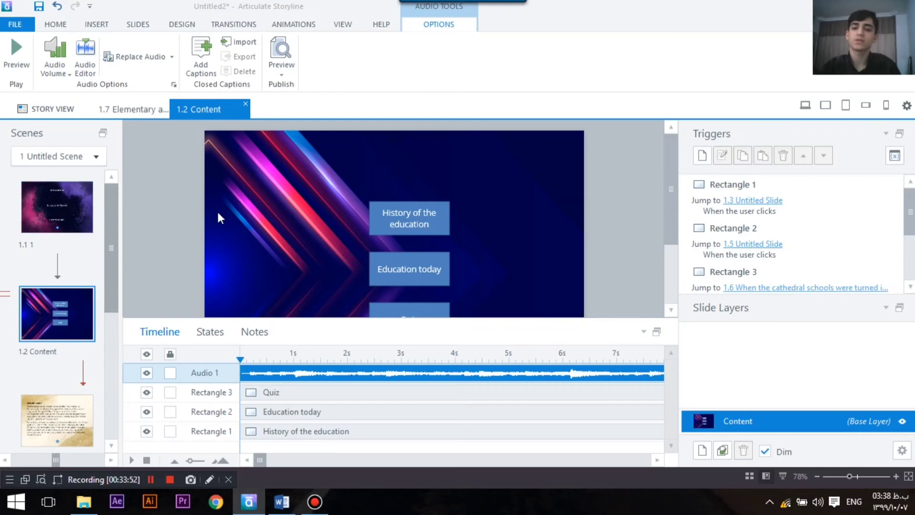
Step: Add a line motion path to the "History of the education" button, ending horizontally beyond the slide's left edge
{"action": "left_click", "coordinate": [368, 231]}
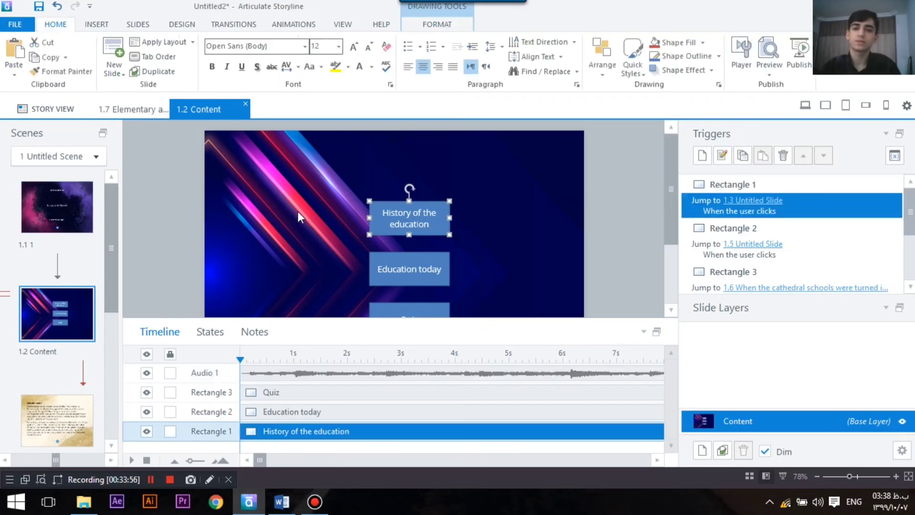
{"action": "left_click", "coordinate": [293, 24]}
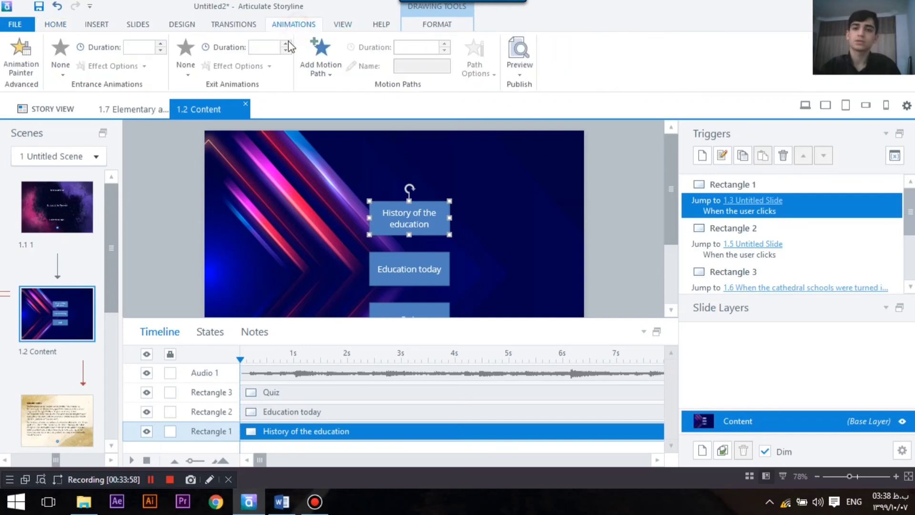
{"action": "left_click", "coordinate": [332, 75]}
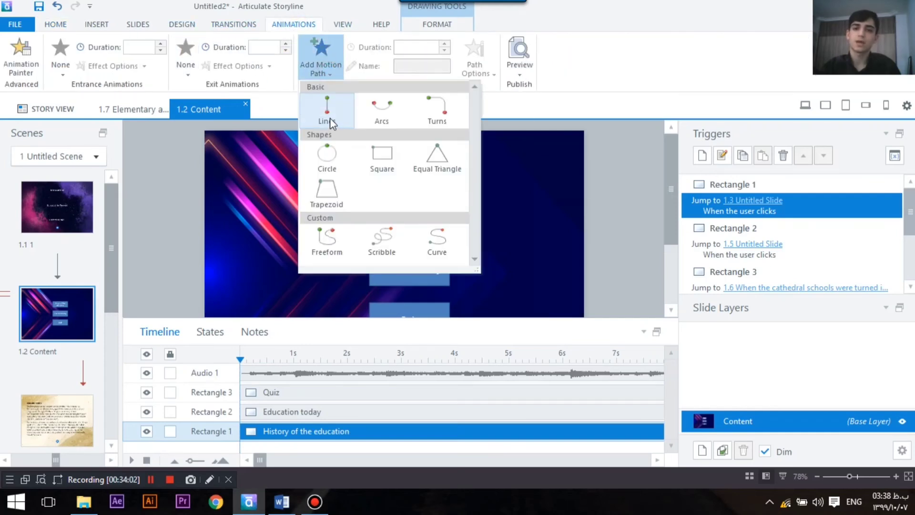
{"action": "left_click", "coordinate": [323, 114]}
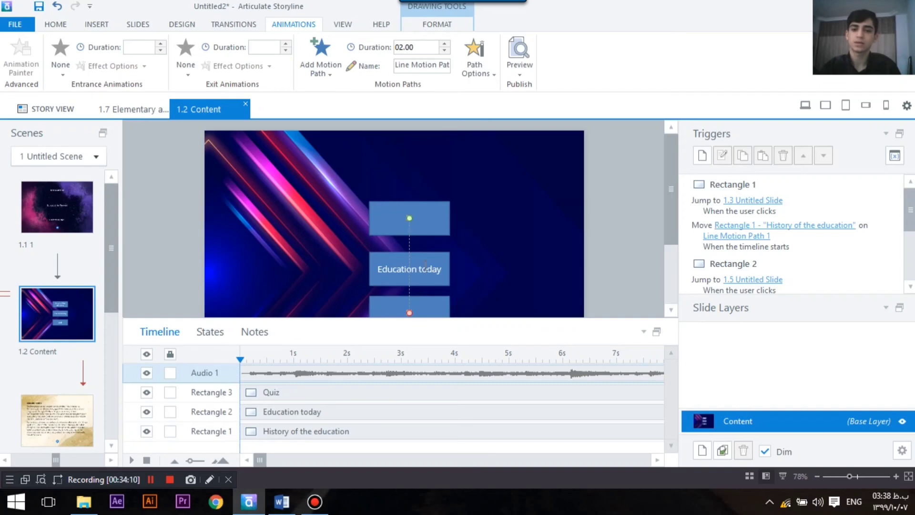
{"action": "scroll", "coordinate": [428, 293], "scroll_direction": "down", "scroll_amount": 3}
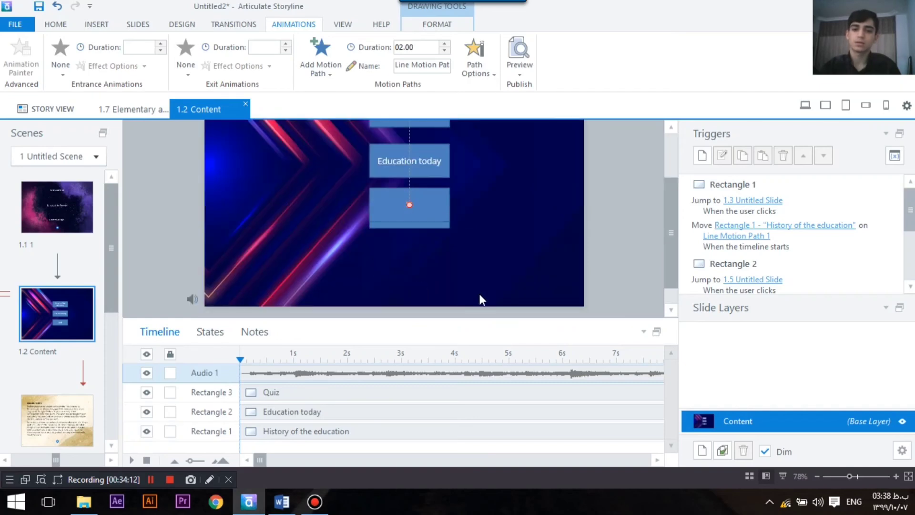
{"action": "left_click_drag", "start_coordinate": [544, 322], "coordinate": [544, 368]}
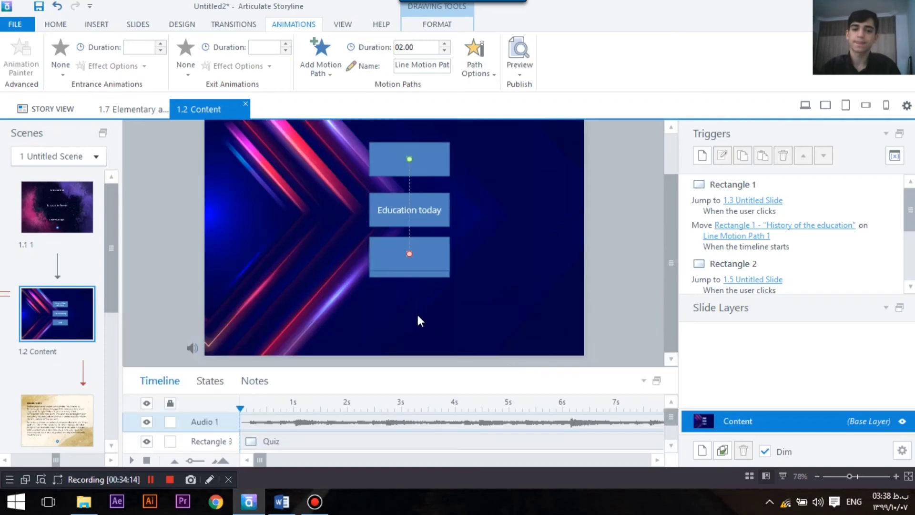
{"action": "scroll", "coordinate": [420, 295], "scroll_direction": "up", "scroll_amount": 2}
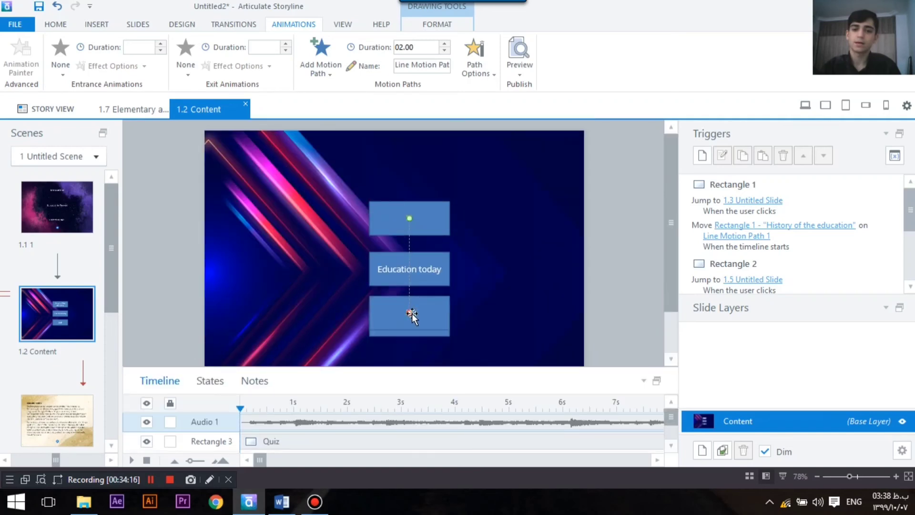
{"action": "mouse_move", "coordinate": [411, 315]}
{"action": "left_mouse_down"}
{"action": "mouse_move", "coordinate": [366, 305]}
{"action": "mouse_move", "coordinate": [166, 214]}
{"action": "mouse_move", "coordinate": [159, 219]}
{"action": "left_mouse_up"}
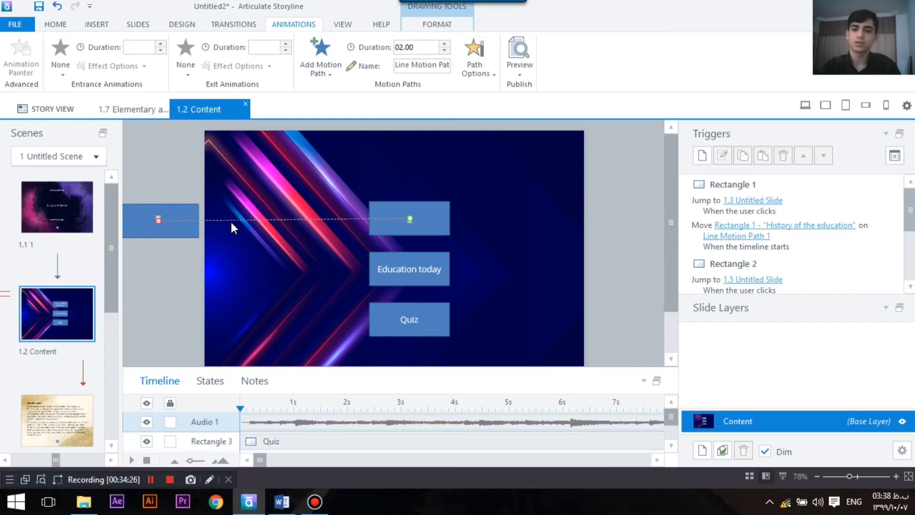
{"action": "left_click", "coordinate": [158, 221]}
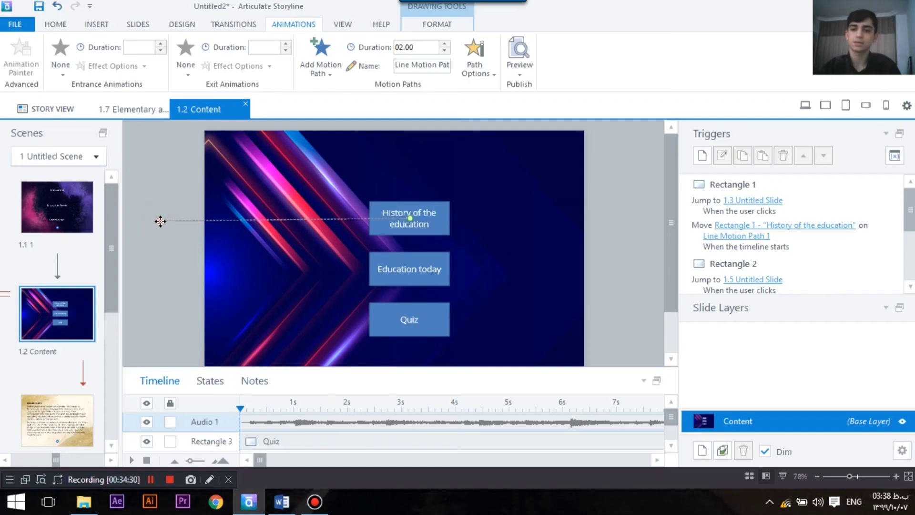
{"action": "left_click", "coordinate": [160, 221]}
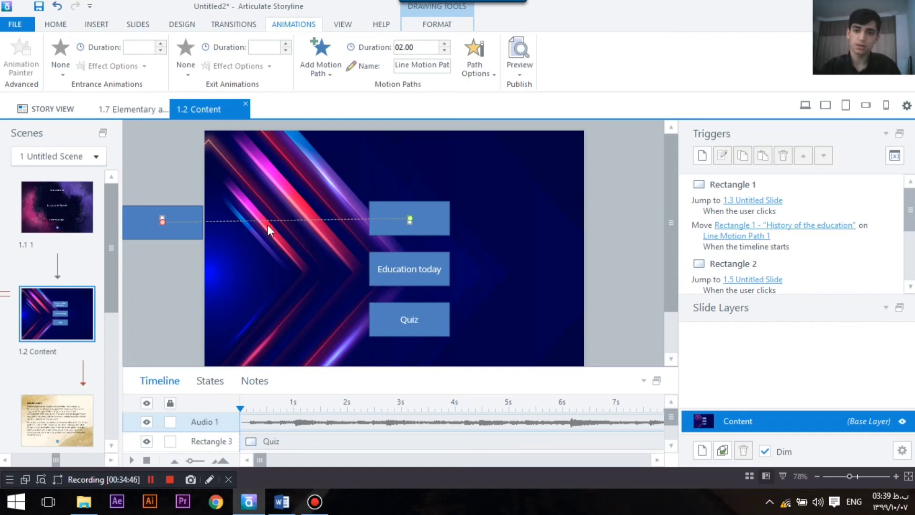
Step: Preview the Content slide to check the "History of the education" button's motion, then close the preview
{"action": "left_click", "coordinate": [519, 76]}
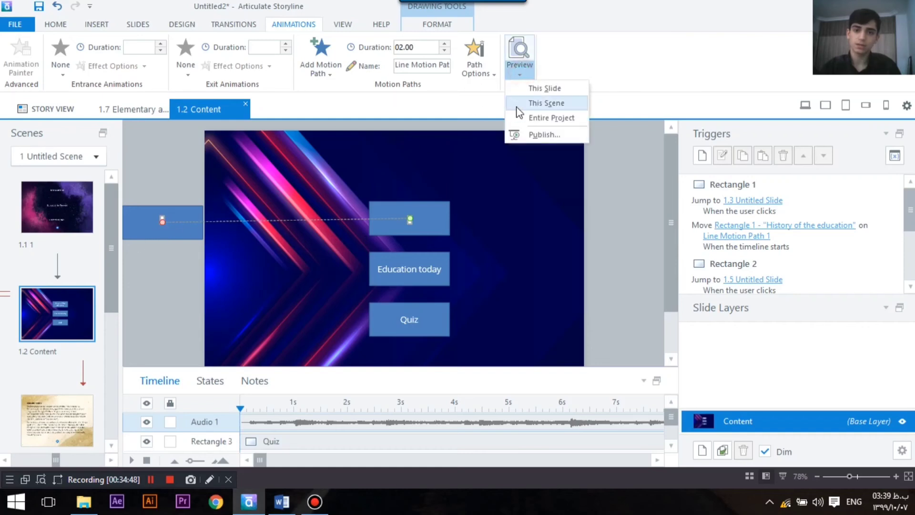
{"action": "left_click", "coordinate": [545, 90]}
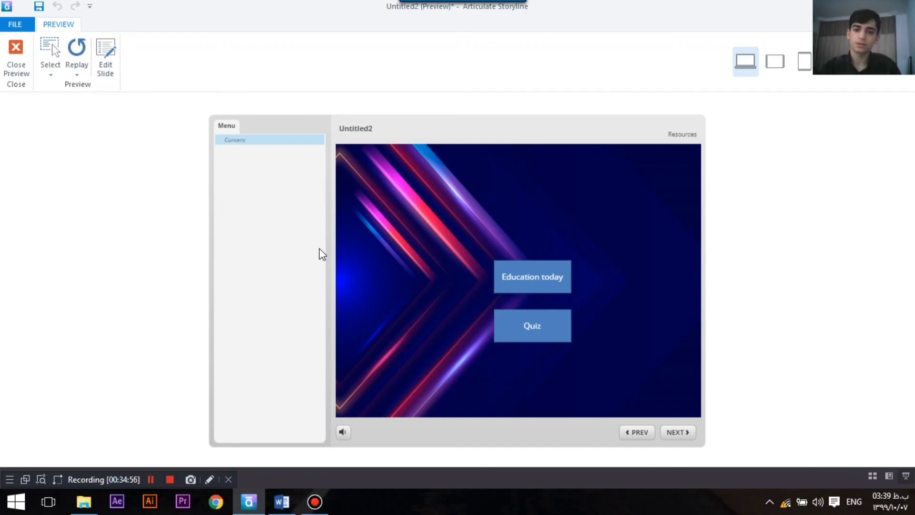
{"action": "left_click", "coordinate": [16, 53]}
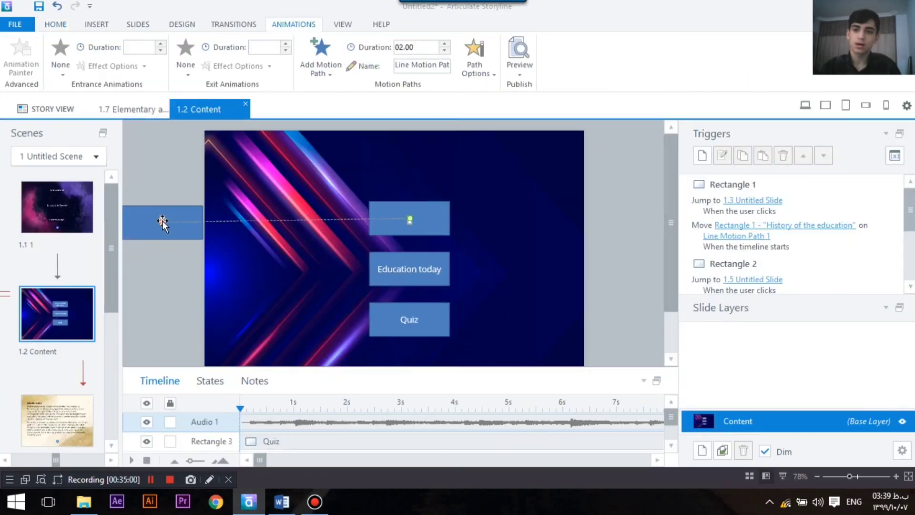
Step: Reverse the direction of the "History of the education" button's motion path and check the movement in a slide preview
{"action": "right_click", "coordinate": [165, 221]}
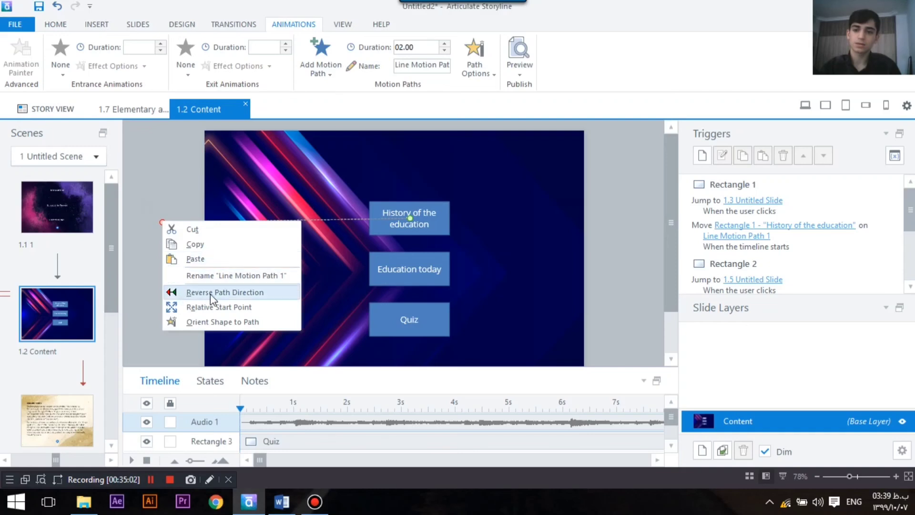
{"action": "left_click", "coordinate": [243, 296]}
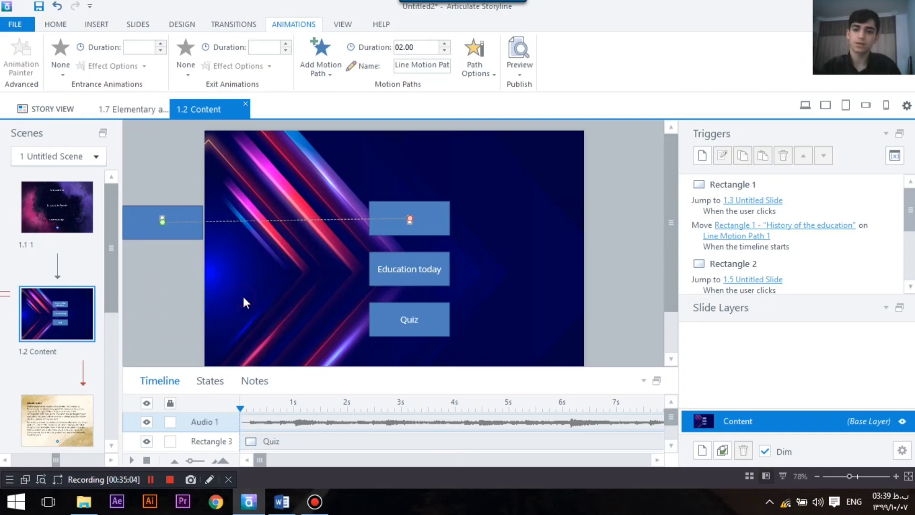
{"action": "left_click", "coordinate": [520, 69]}
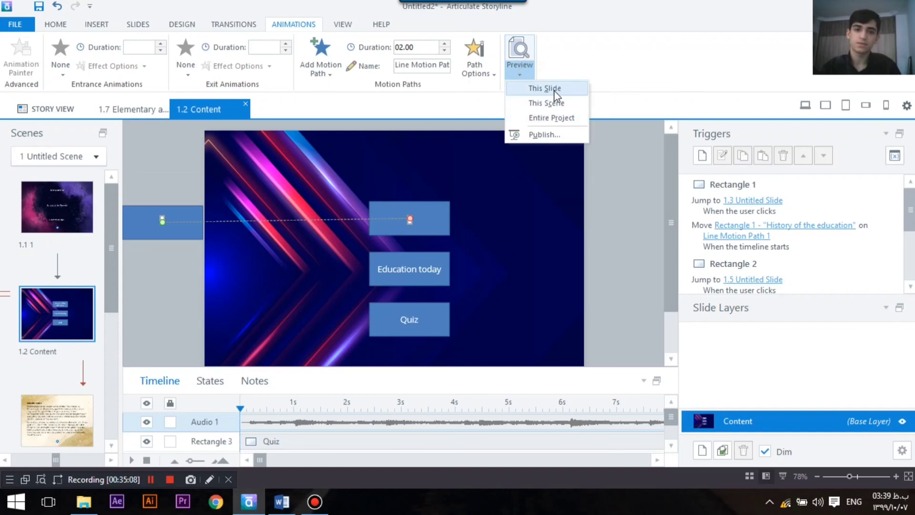
{"action": "left_click", "coordinate": [544, 89]}
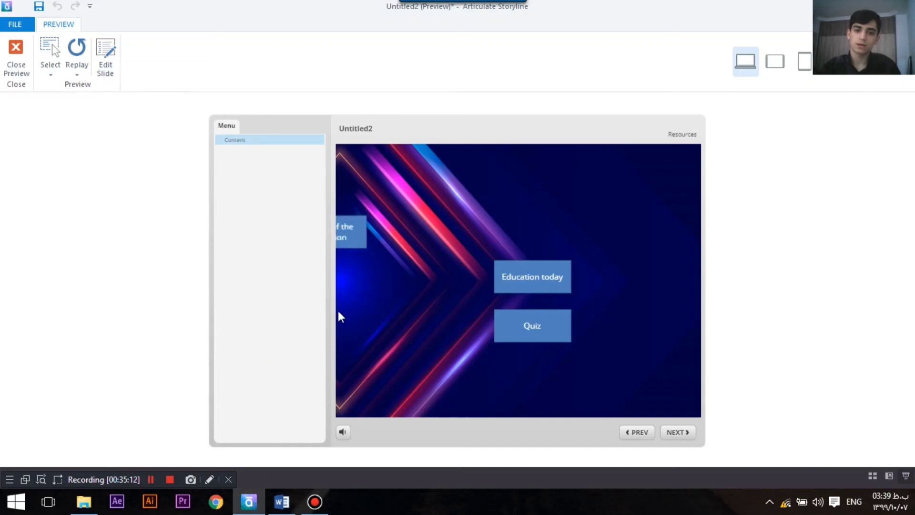
{"action": "left_click", "coordinate": [16, 51]}
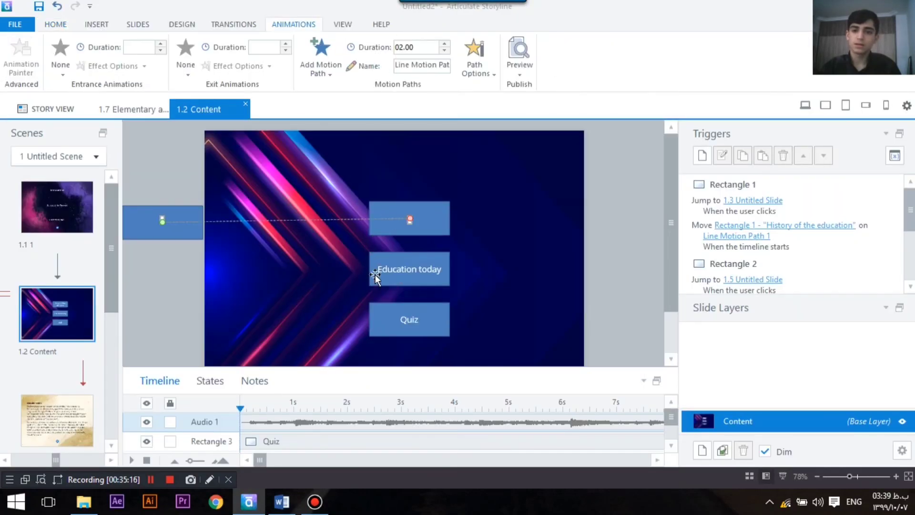
Step: Give the "Education today" button a line motion path reaching horizontally beyond the slide's left edge and reverse its direction
{"action": "left_click", "coordinate": [375, 275]}
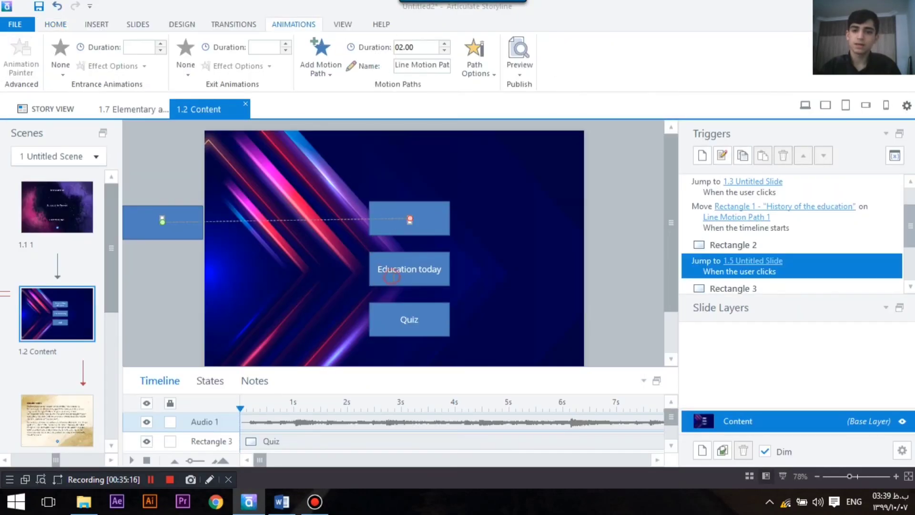
{"action": "left_click", "coordinate": [312, 74]}
{"action": "left_click", "coordinate": [327, 122]}
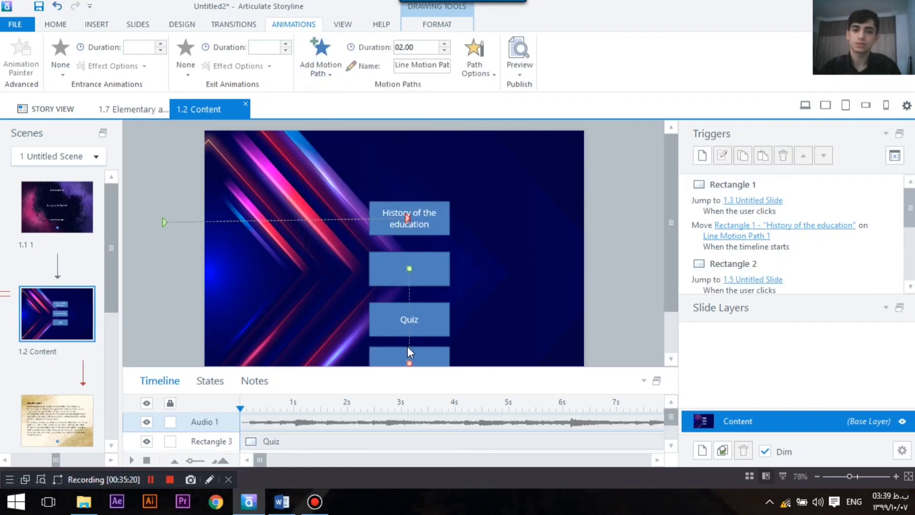
{"action": "left_click_drag", "start_coordinate": [410, 362], "coordinate": [161, 267]}
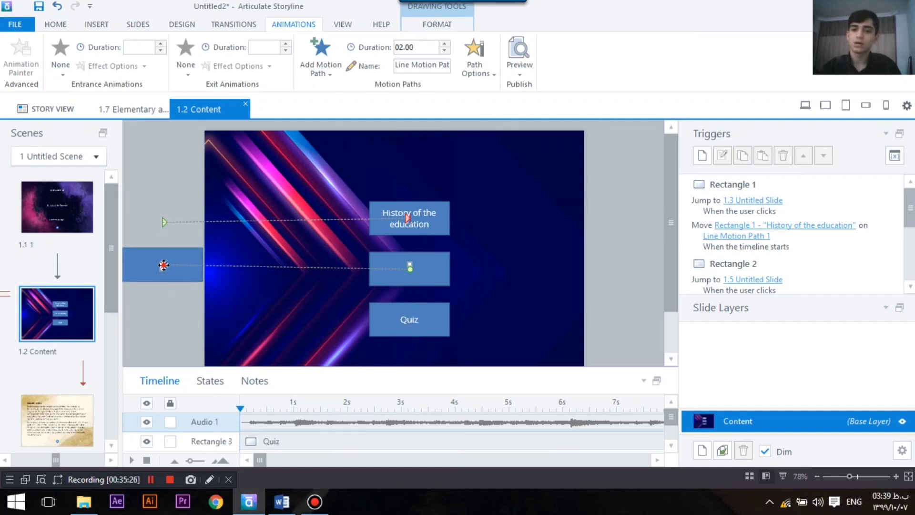
{"action": "left_click_drag", "start_coordinate": [163, 262], "coordinate": [162, 268]}
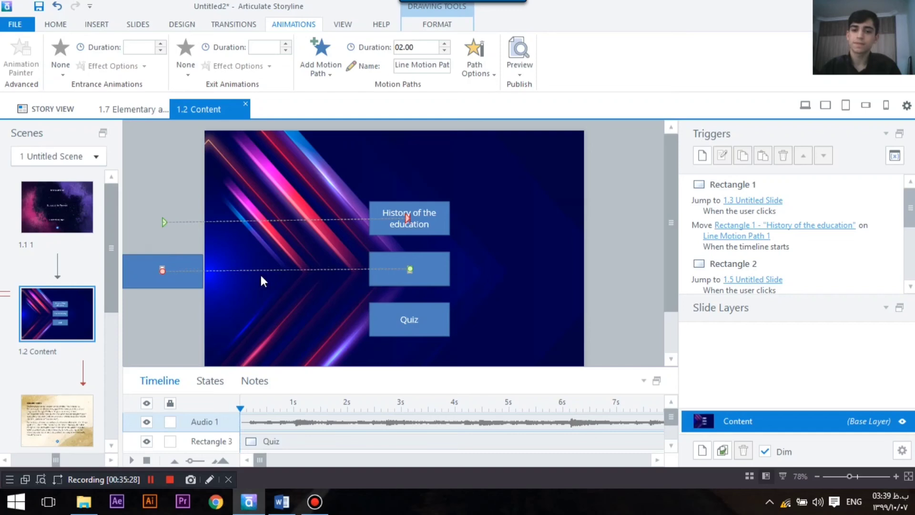
{"action": "right_click", "coordinate": [161, 270]}
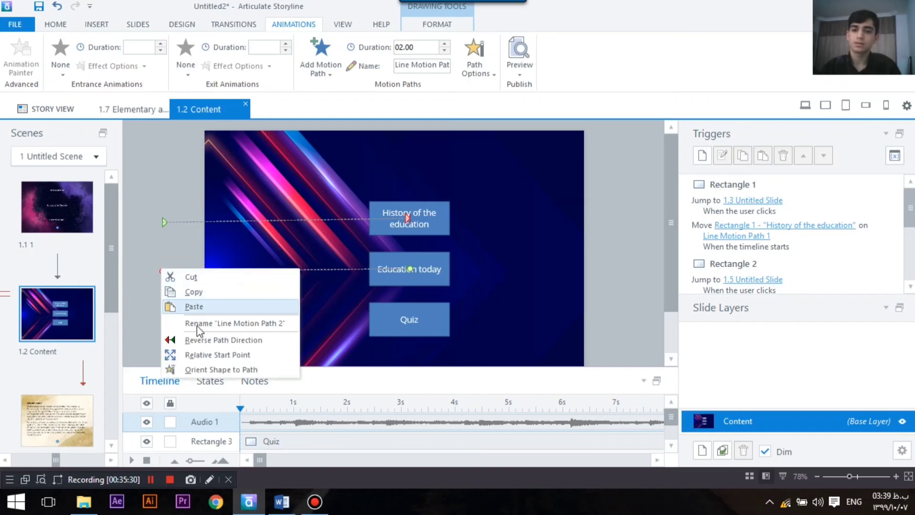
{"action": "left_click", "coordinate": [203, 340]}
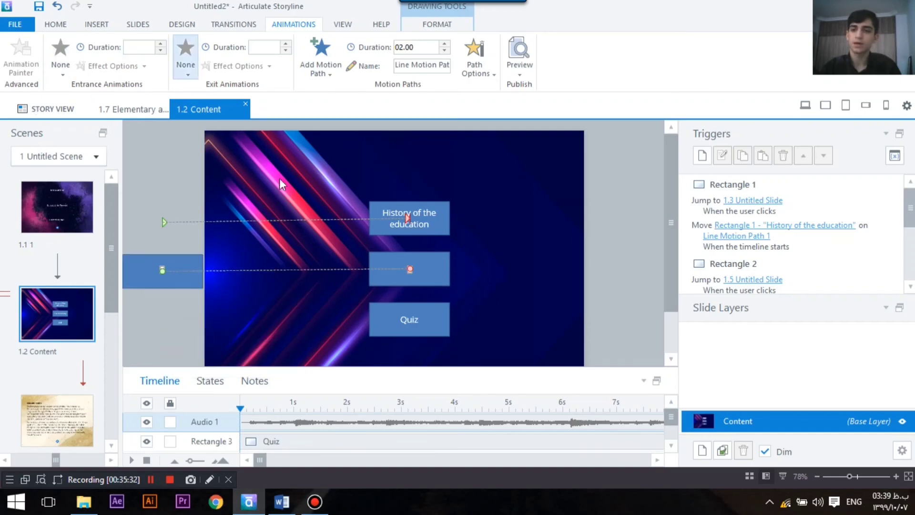
Step: Give the "Quiz" button a line motion path reaching horizontally beyond the slide's left edge and reverse its direction
{"action": "left_click", "coordinate": [373, 316]}
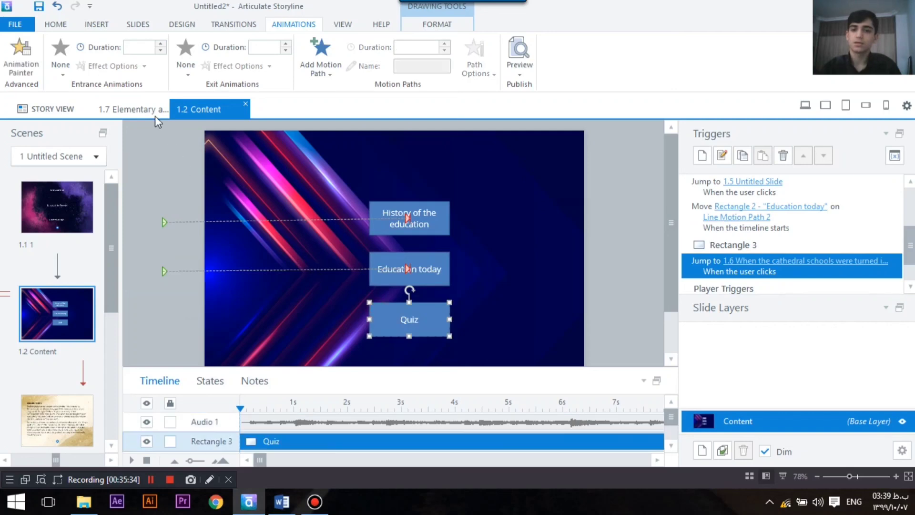
{"action": "left_click", "coordinate": [318, 72]}
{"action": "left_click", "coordinate": [327, 115]}
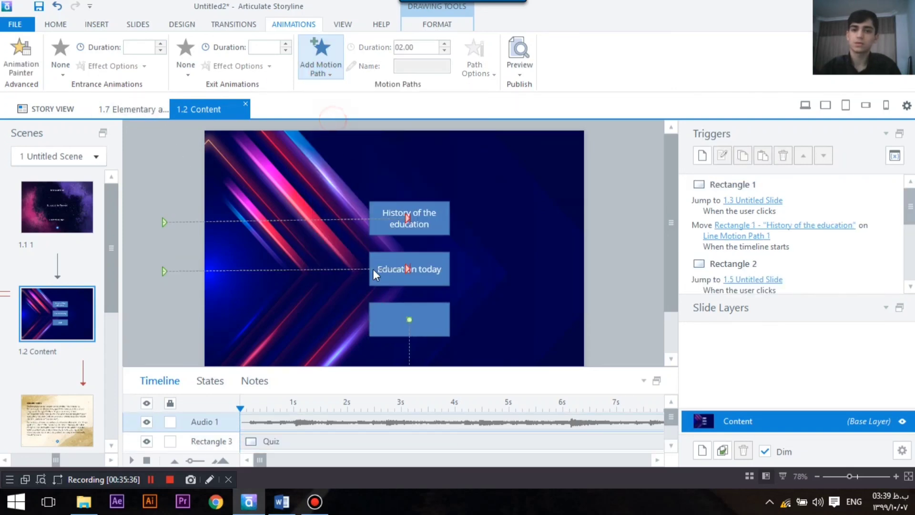
{"action": "left_click_drag", "start_coordinate": [410, 354], "coordinate": [161, 265]}
{"action": "right_click", "coordinate": [161, 264]}
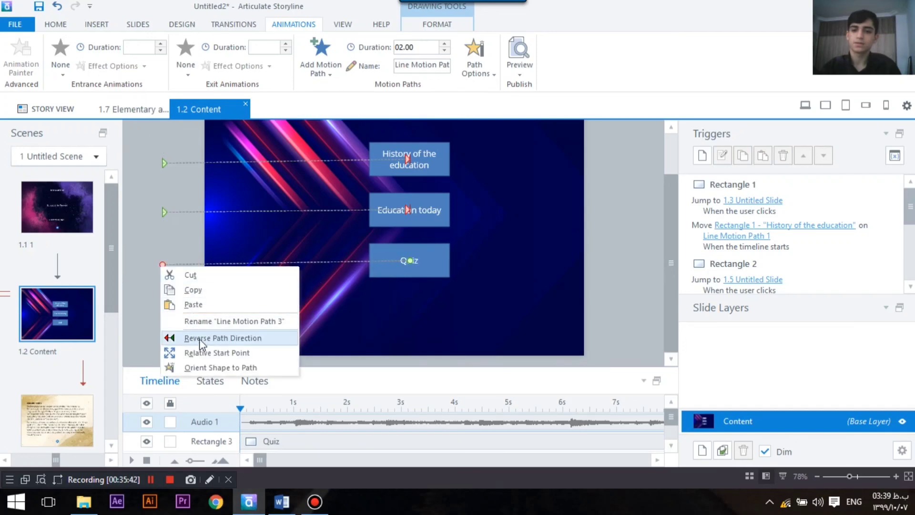
{"action": "left_click", "coordinate": [222, 337]}
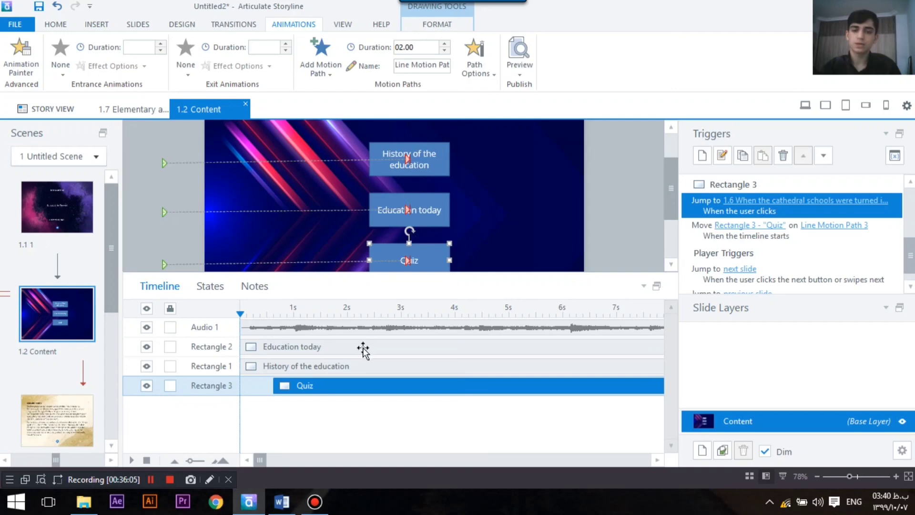
Step: Delay the start of the "Education today" button on the timeline to about 0.25 s
{"action": "left_click_drag", "start_coordinate": [338, 351], "coordinate": [348, 351]}
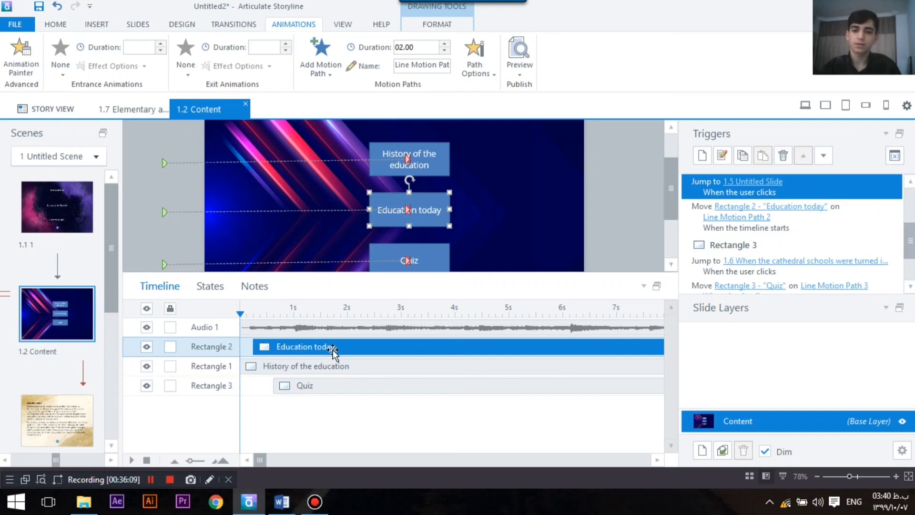
Step: Place "History of the education" above "Education today" on the timeline and stagger the starts: History about 0.5 s, Education today 1 s, Quiz 1.5 s
{"action": "left_click_drag", "start_coordinate": [327, 368], "coordinate": [360, 345]}
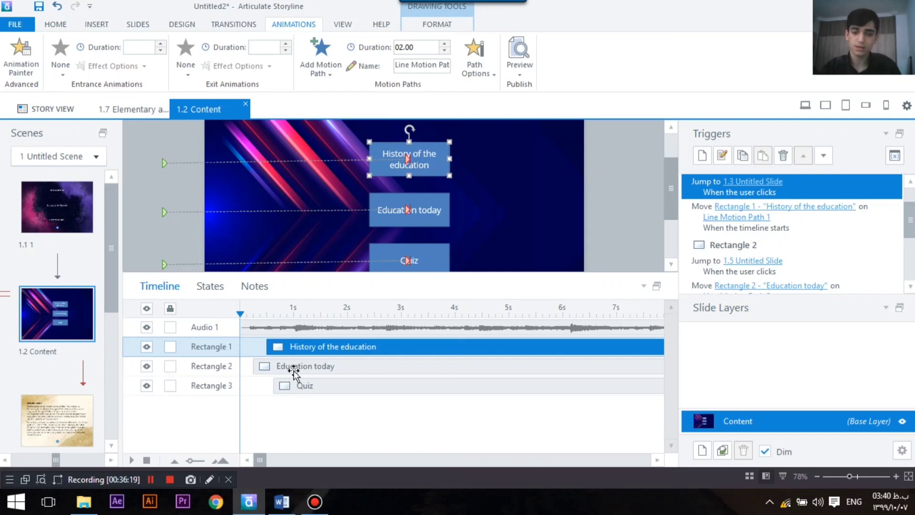
{"action": "left_click_drag", "start_coordinate": [333, 370], "coordinate": [381, 374]}
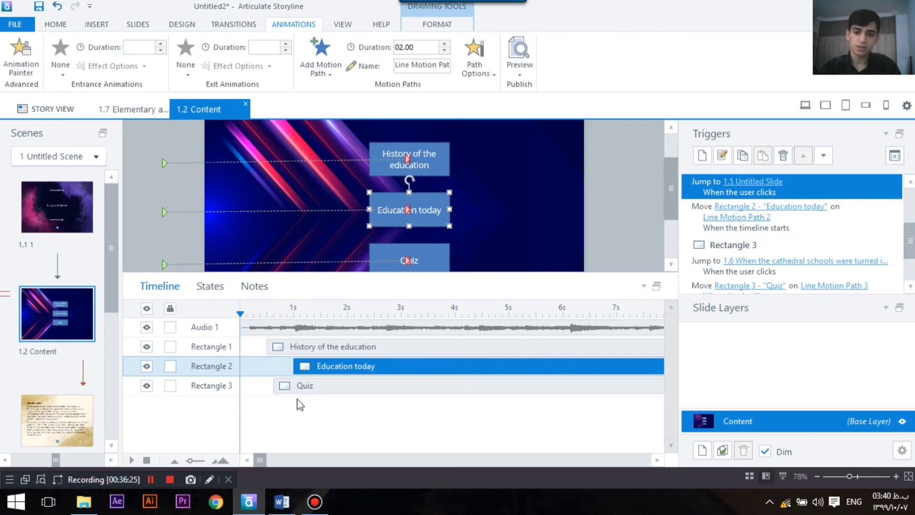
{"action": "left_click_drag", "start_coordinate": [323, 387], "coordinate": [370, 390]}
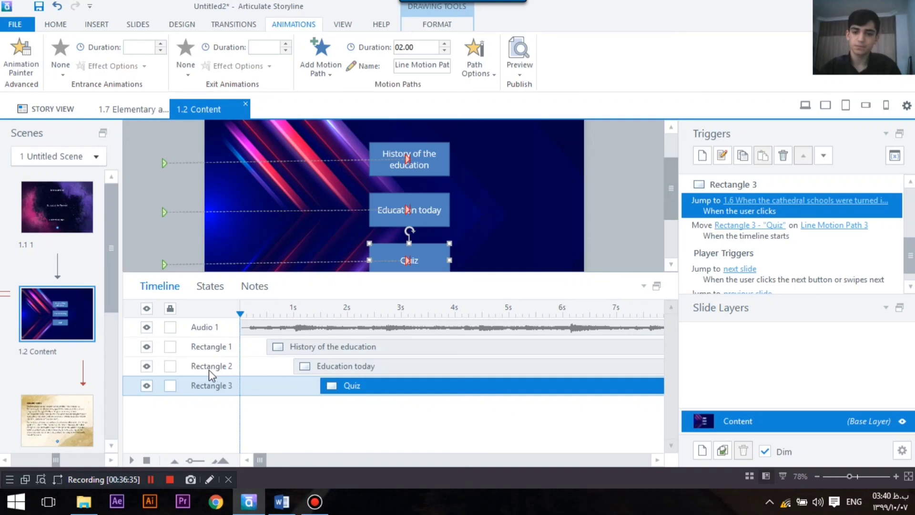
{"action": "left_click", "coordinate": [556, 245]}
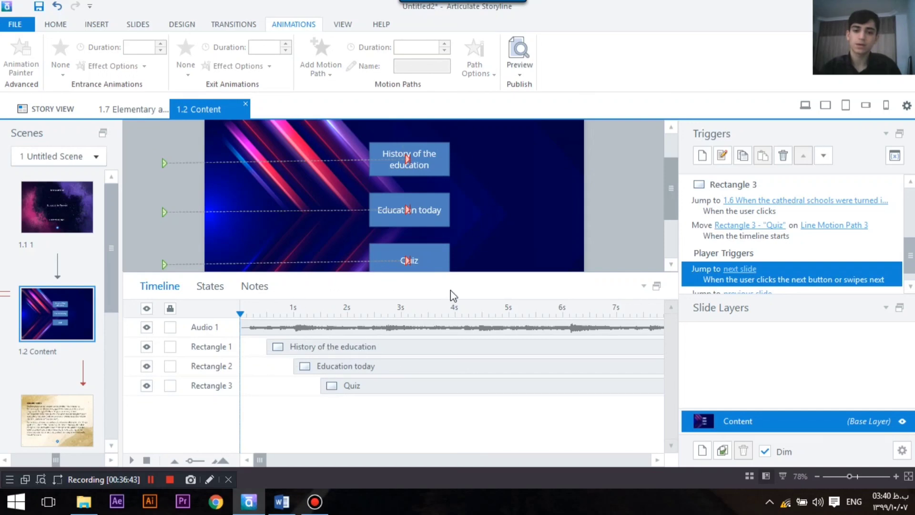
Step: Preview the Content slide alone to check the staggered button movements, and return to editing
{"action": "left_click_drag", "start_coordinate": [459, 273], "coordinate": [442, 355]}
{"action": "left_click", "coordinate": [519, 74]}
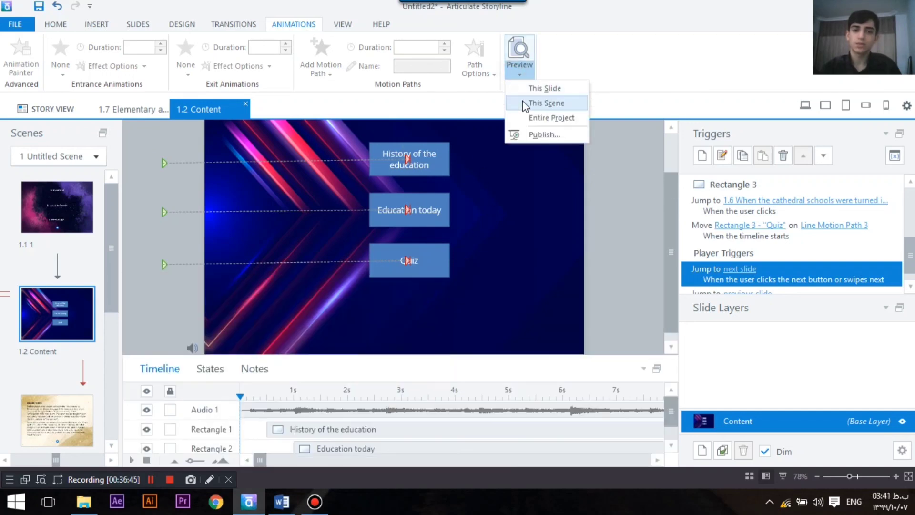
{"action": "left_click", "coordinate": [543, 88]}
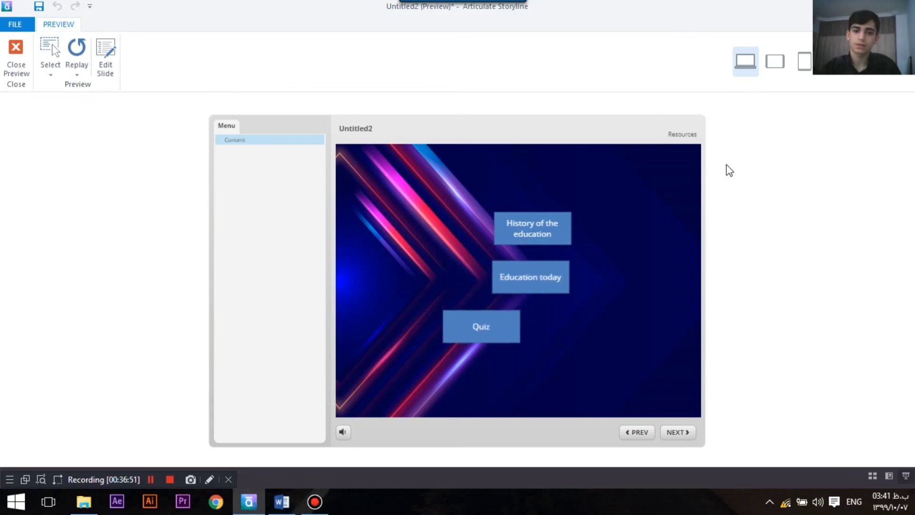
{"action": "left_click", "coordinate": [544, 248]}
{"action": "left_click", "coordinate": [453, 292]}
{"action": "left_click", "coordinate": [15, 67]}
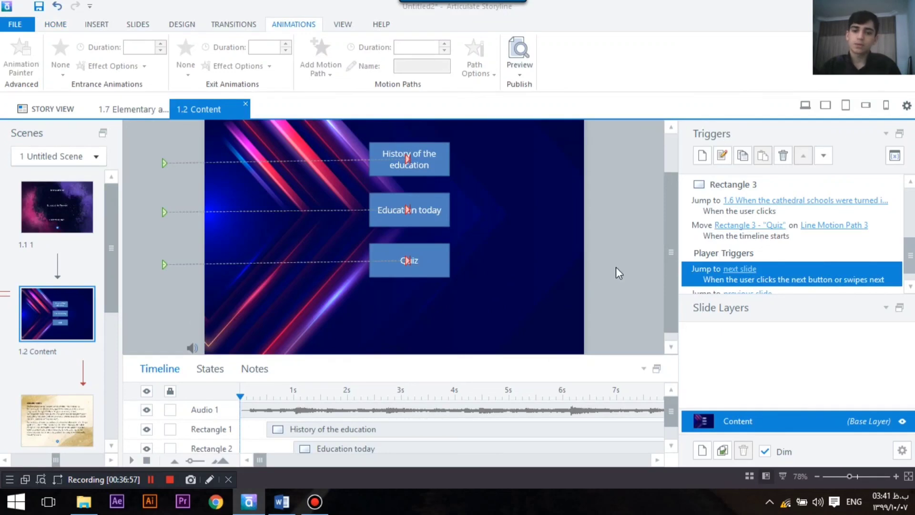
{"action": "mouse_move", "coordinate": [670, 195]}
{"action": "left_mouse_down"}
{"action": "mouse_move", "coordinate": [671, 156]}
{"action": "mouse_move", "coordinate": [670, 205]}
{"action": "left_mouse_up"}
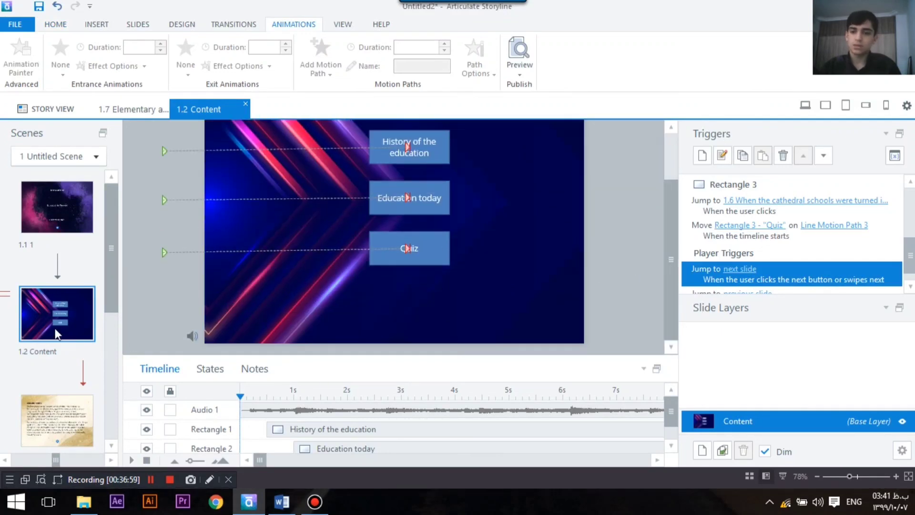
{"action": "scroll", "coordinate": [56, 328], "scroll_direction": "down", "scroll_amount": 3}
{"action": "left_click", "coordinate": [60, 274]}
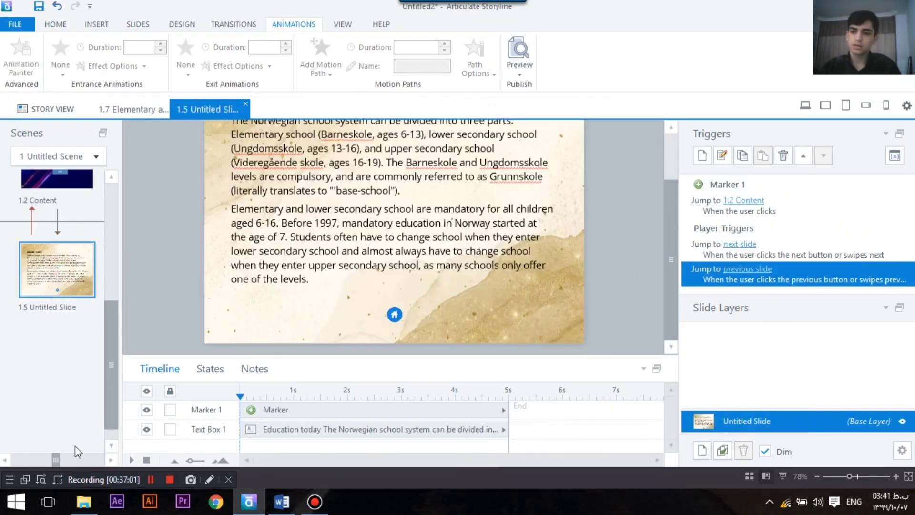
{"action": "left_click_drag", "start_coordinate": [55, 460], "coordinate": [37, 459]}
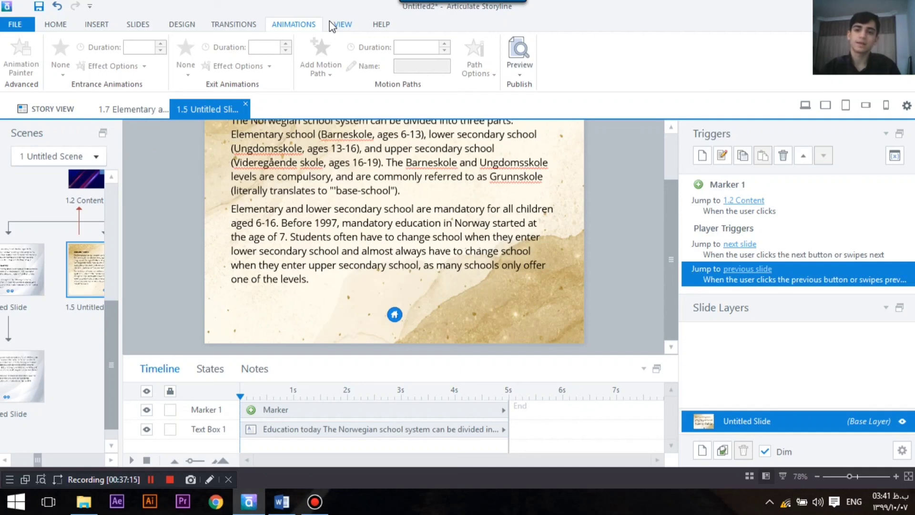
{"action": "left_click", "coordinate": [65, 26]}
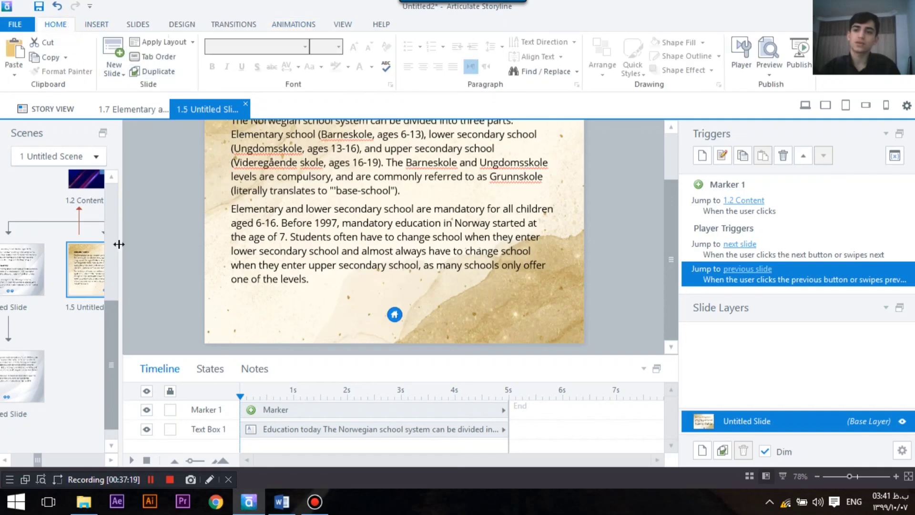
{"action": "scroll", "coordinate": [79, 371], "scroll_direction": "up", "scroll_amount": 3}
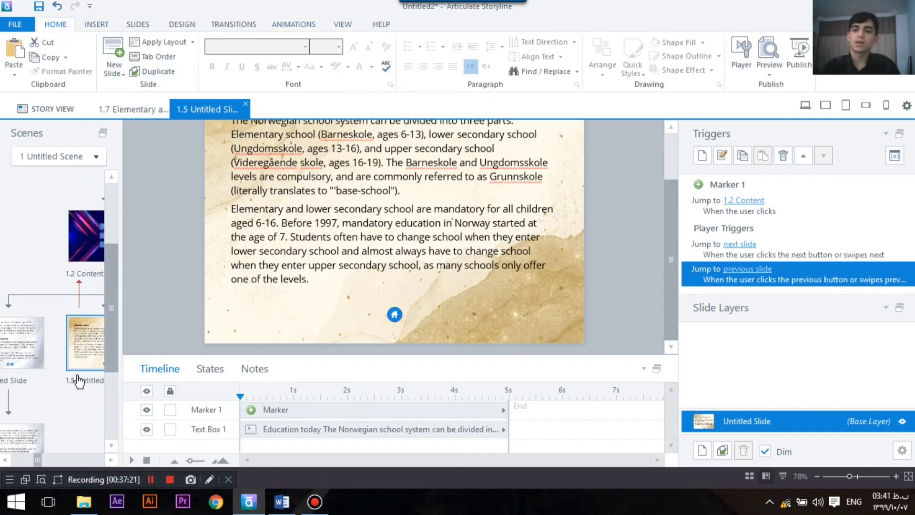
Step: Return to the story overview and publish the entire project for CD, titled Untitled2, in the My Articulate Projects folder
{"action": "left_click", "coordinate": [72, 109]}
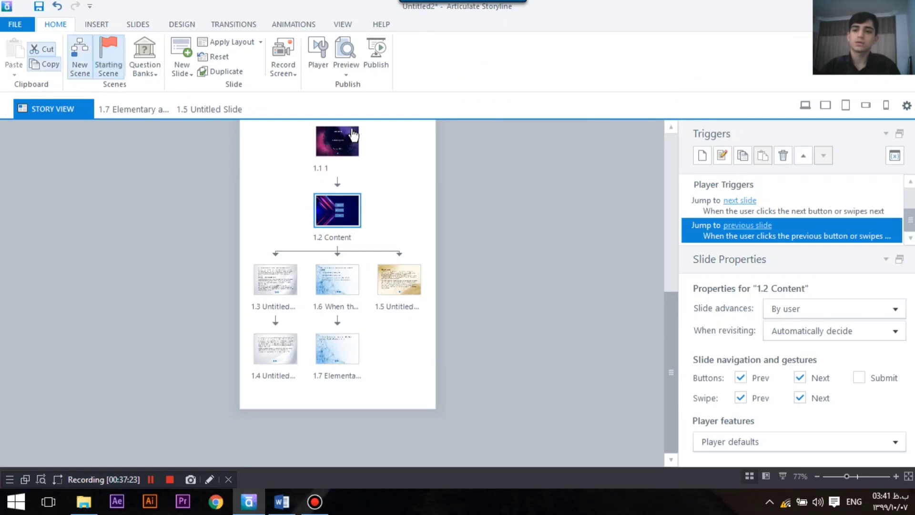
{"action": "scroll", "coordinate": [448, 367], "scroll_direction": "up", "scroll_amount": 2}
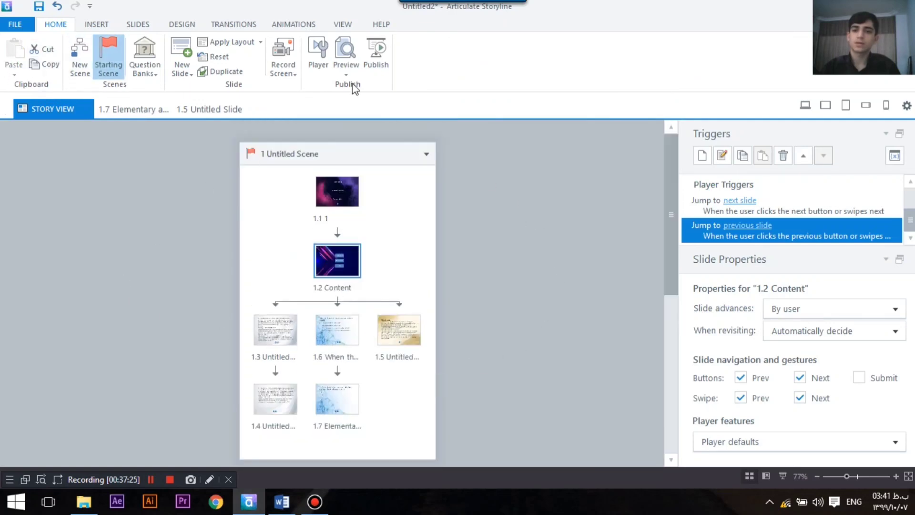
{"action": "left_click", "coordinate": [376, 71]}
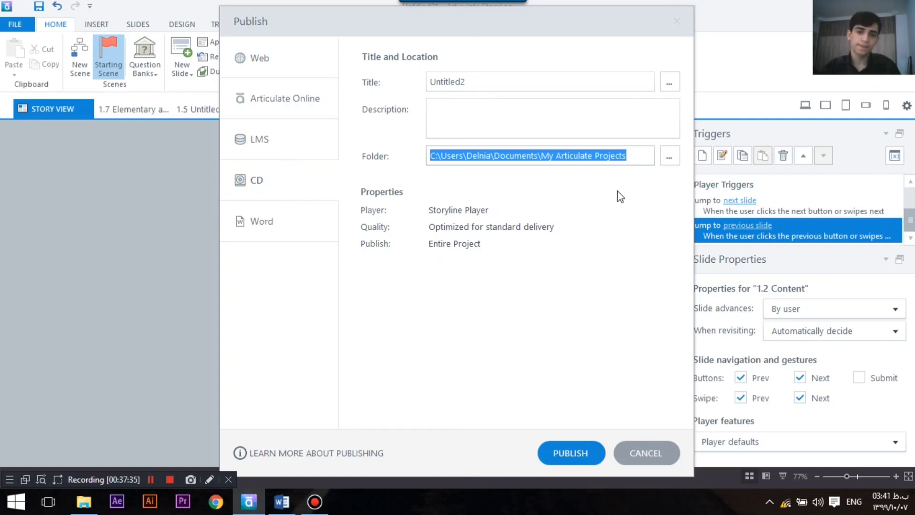
{"action": "left_click", "coordinate": [580, 461]}
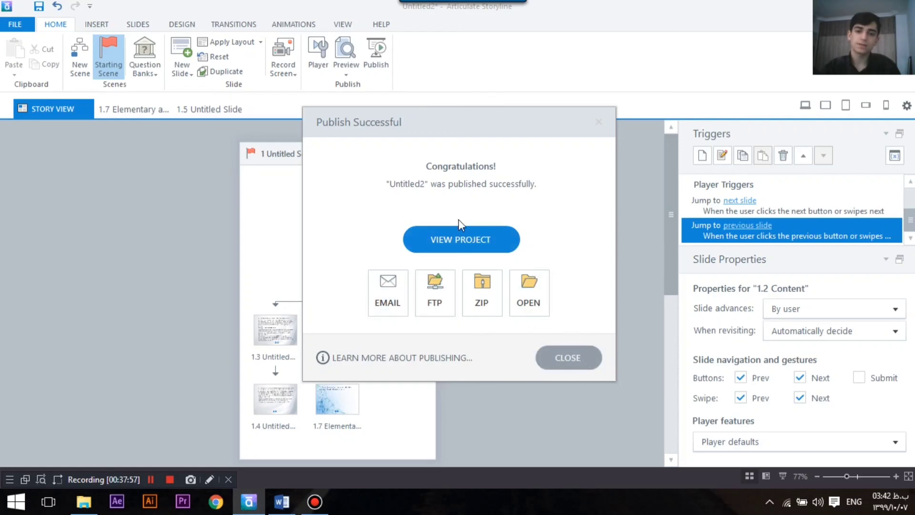
Step: Save the published output as the archive Untitled2.zip in My Articulate Projects and close the folder window and publishing results
{"action": "left_click", "coordinate": [479, 294]}
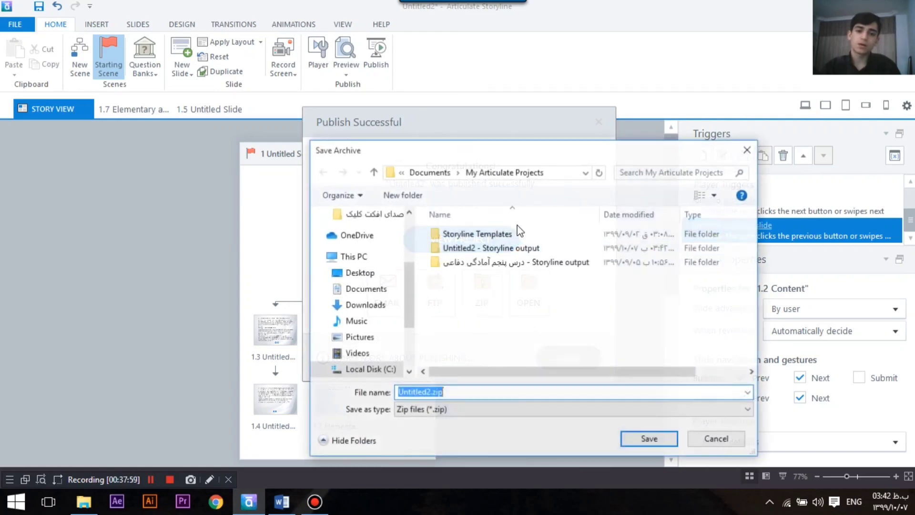
{"action": "left_click", "coordinate": [650, 439]}
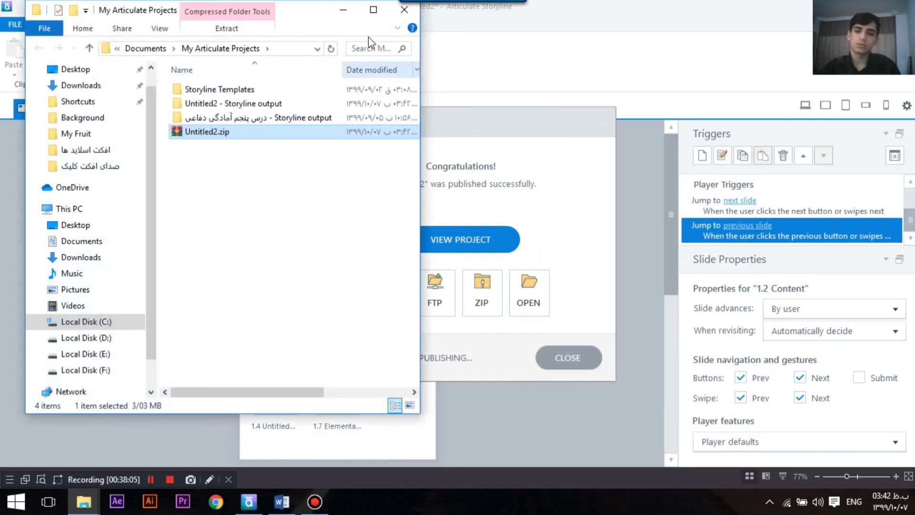
{"action": "left_click", "coordinate": [405, 10]}
{"action": "left_click", "coordinate": [568, 358]}
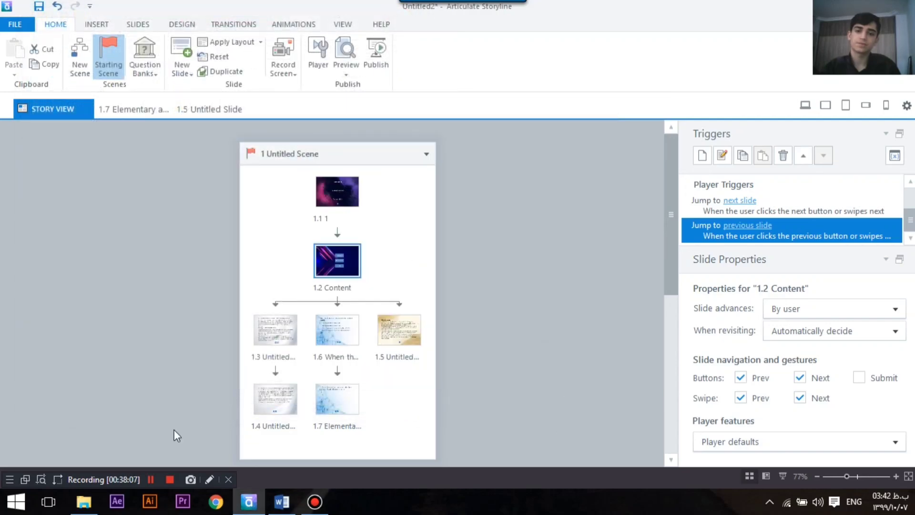